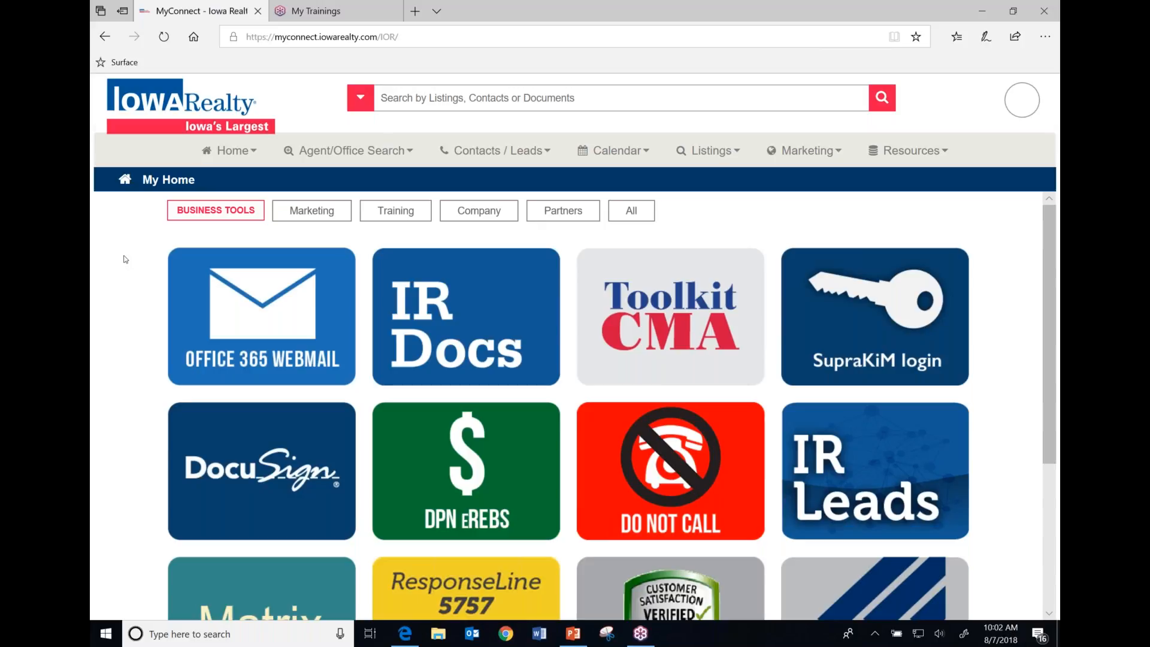
# Look through the Business Tools tiles, view the Training tiles, and return to Business Tools
pyautogui.scroll(-4, 153, 365)
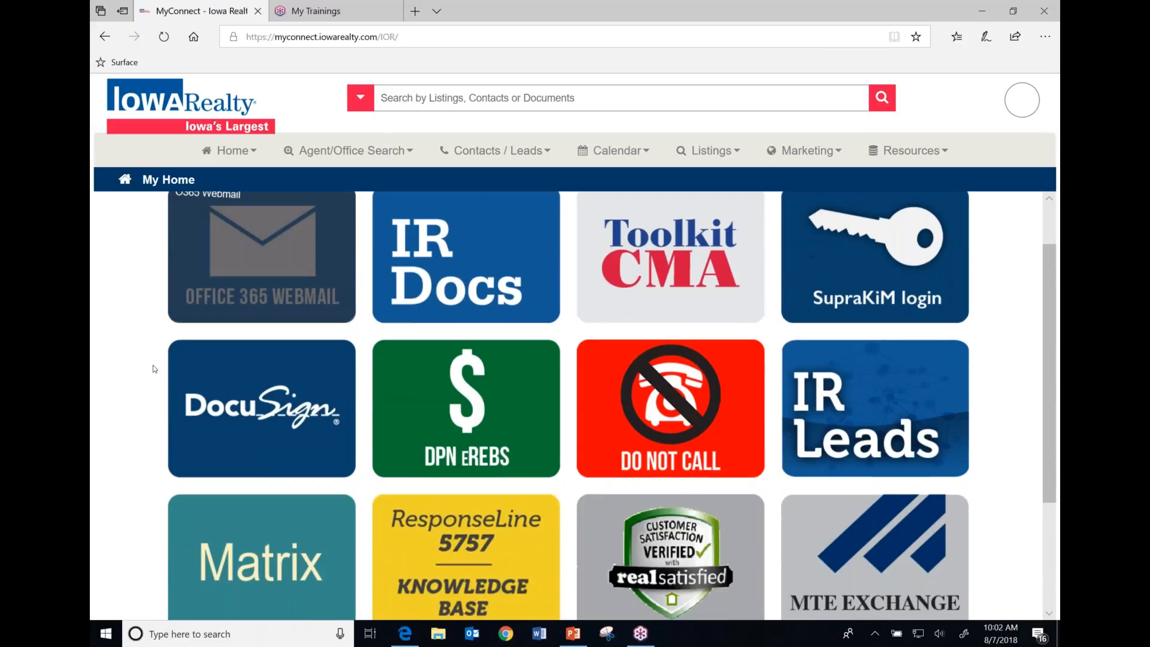
pyautogui.scroll(4, 152, 365)
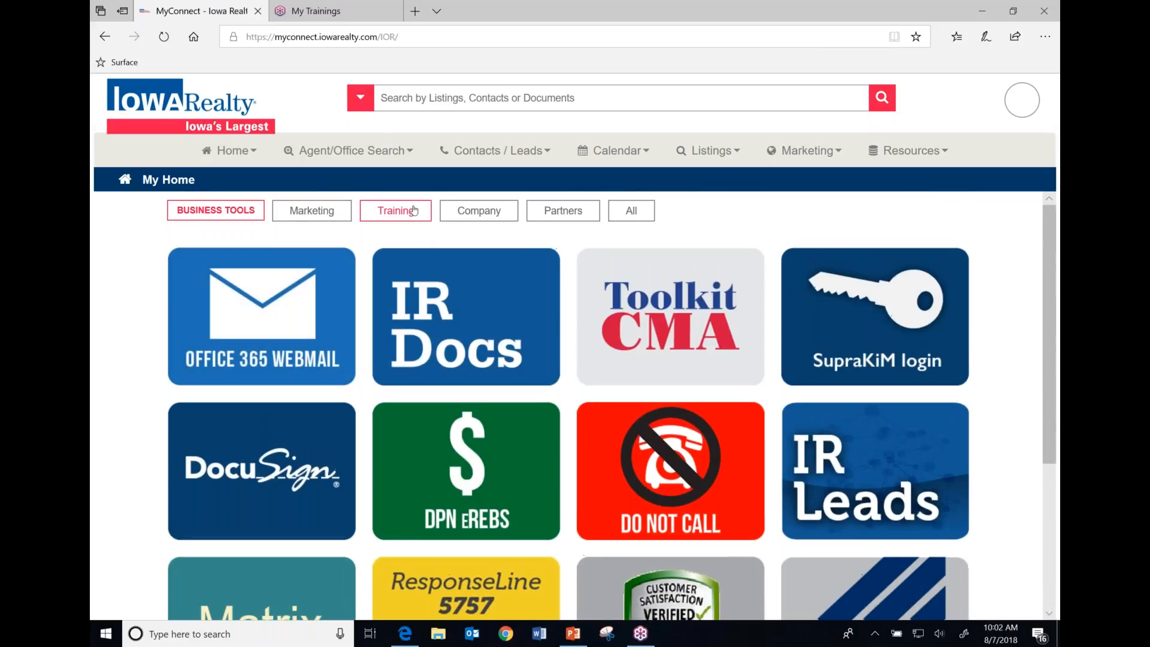
pyautogui.click(402, 209)
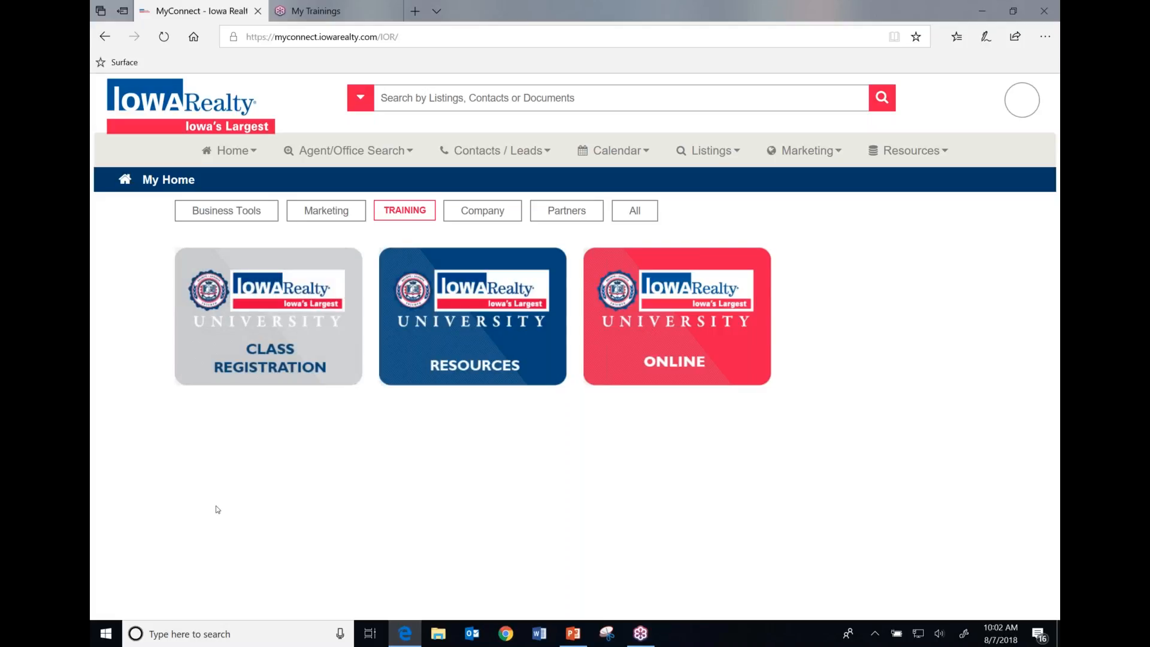
pyautogui.click(229, 212)
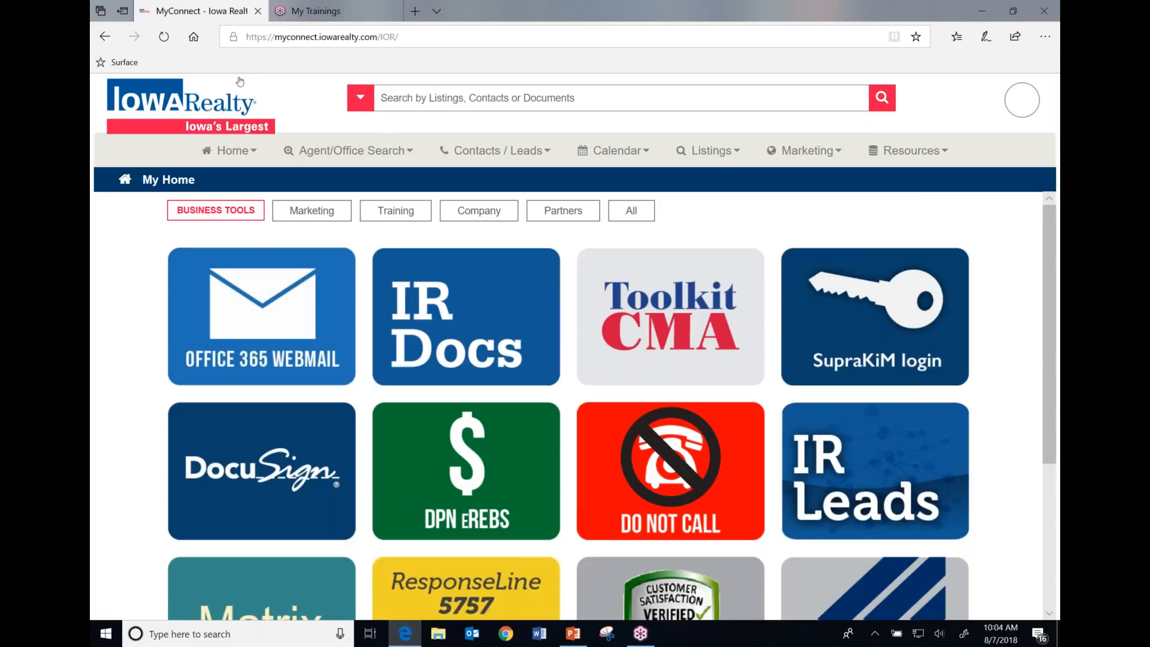
pyautogui.click(453, 40)
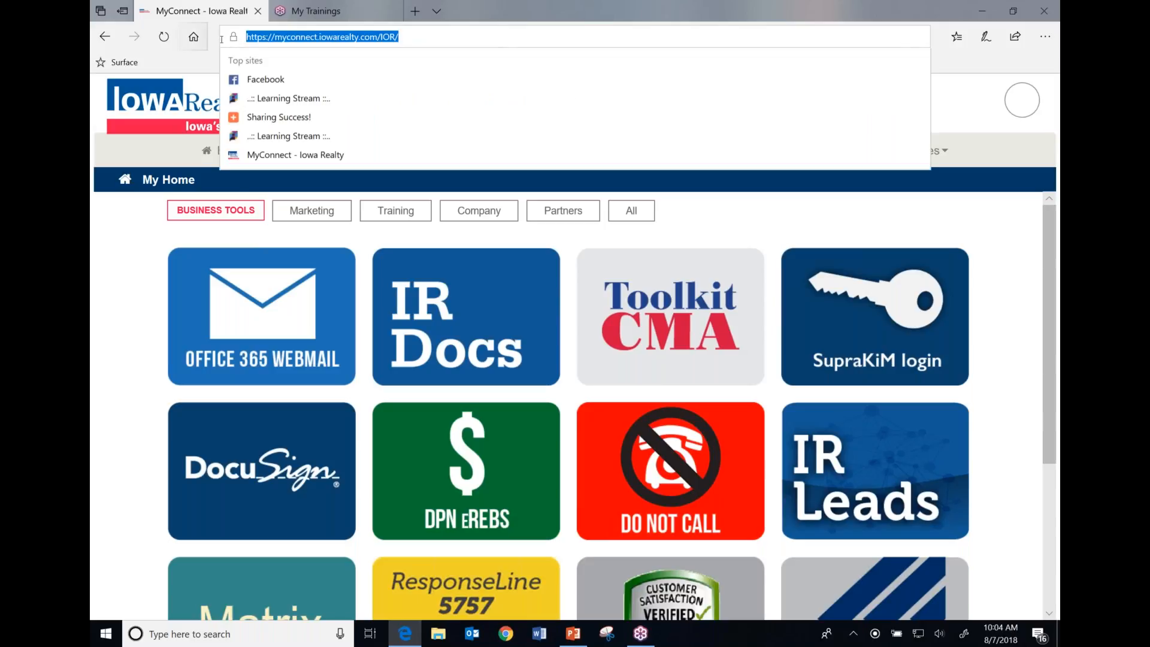
pyautogui.press('End')
pyautogui.click(144, 294)
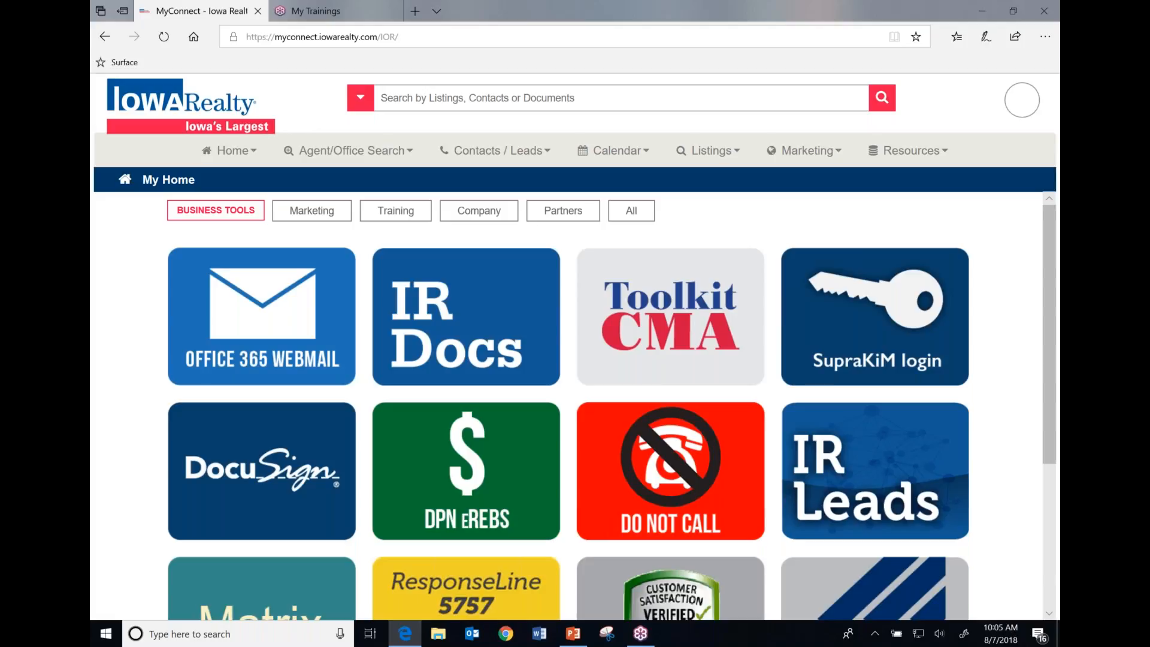
pyautogui.click(917, 162)
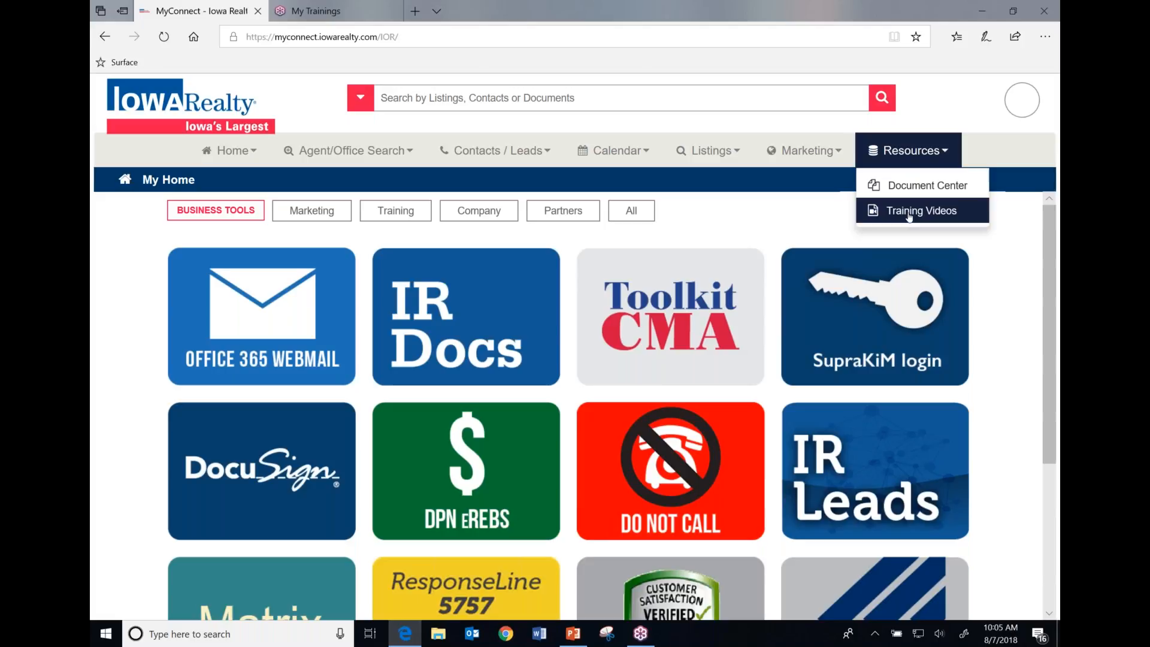
pyautogui.click(320, 37)
pyautogui.moveTo(321, 37); pyautogui.dragTo(251, 37)
pyautogui.click(439, 37)
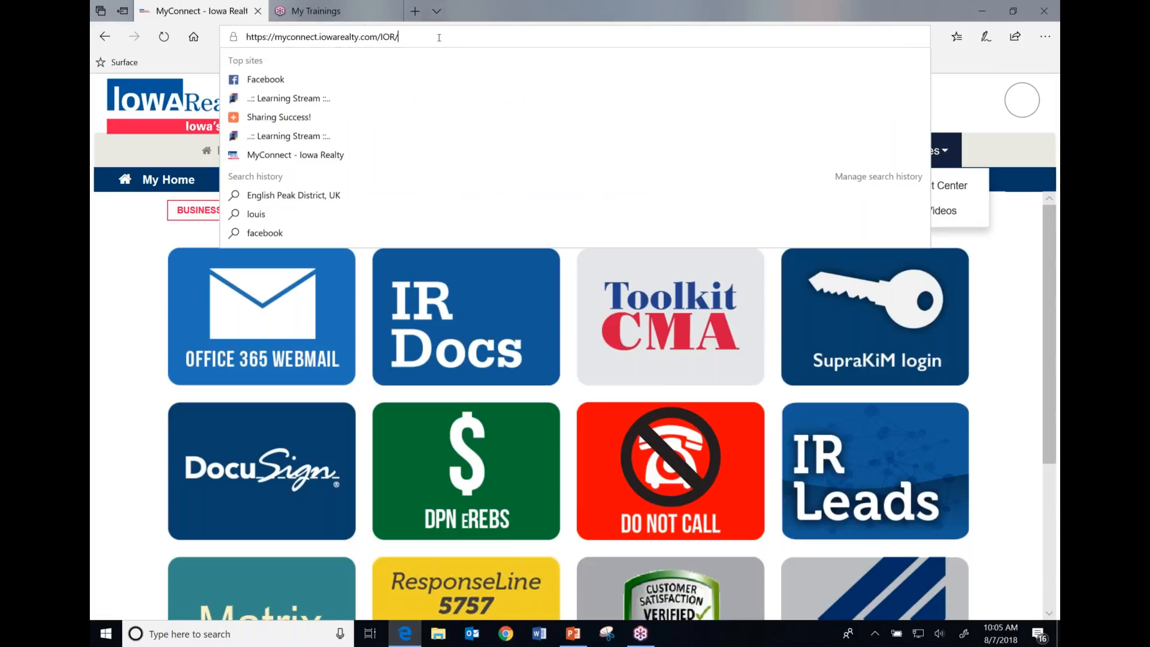
pyautogui.moveTo(426, 37); pyautogui.dragTo(242, 37)
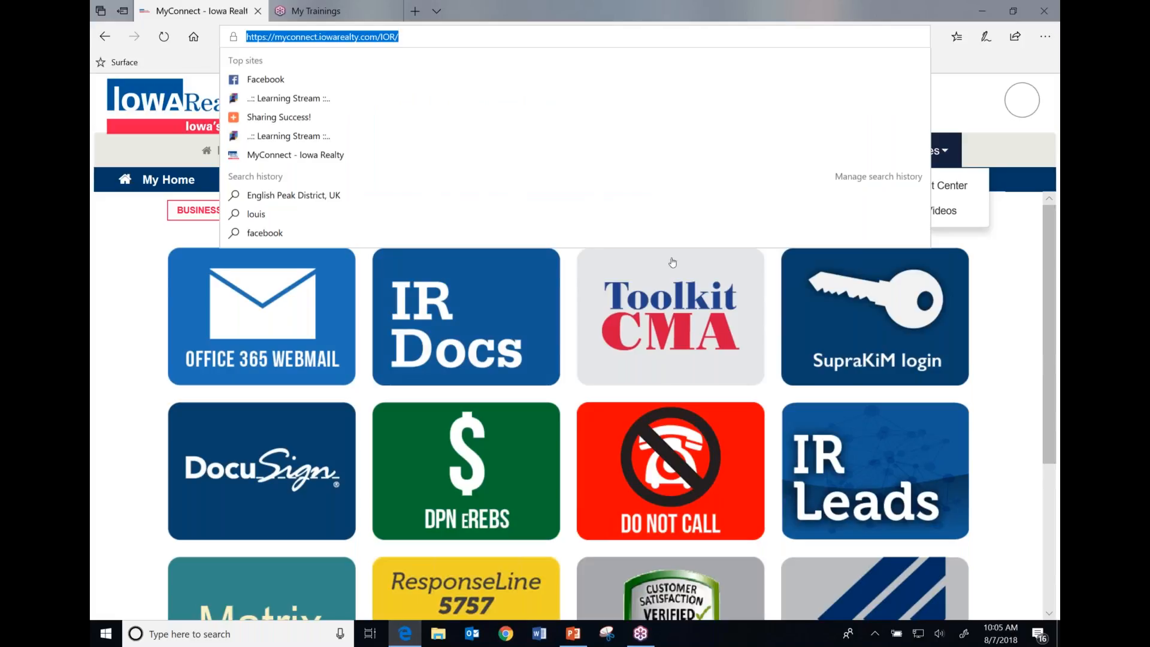
pyautogui.click(1001, 256)
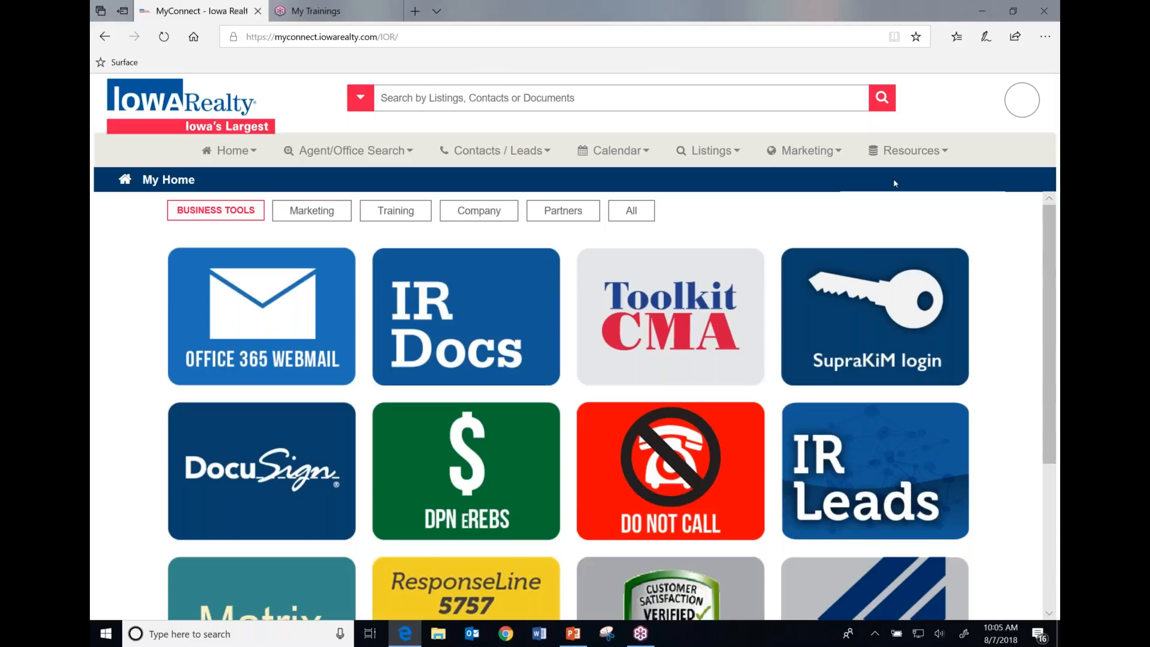
# Open the Training Videos resource and look through the Corporate Agent and All Agent tutorials
pyautogui.click(940, 154)
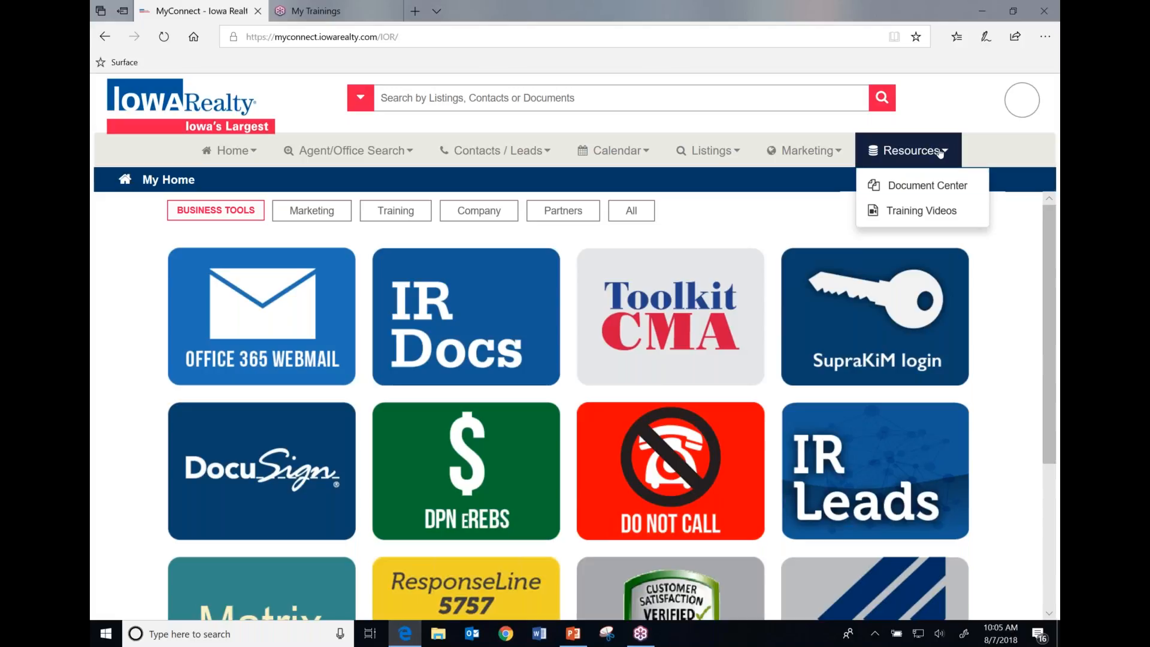
pyautogui.click(922, 212)
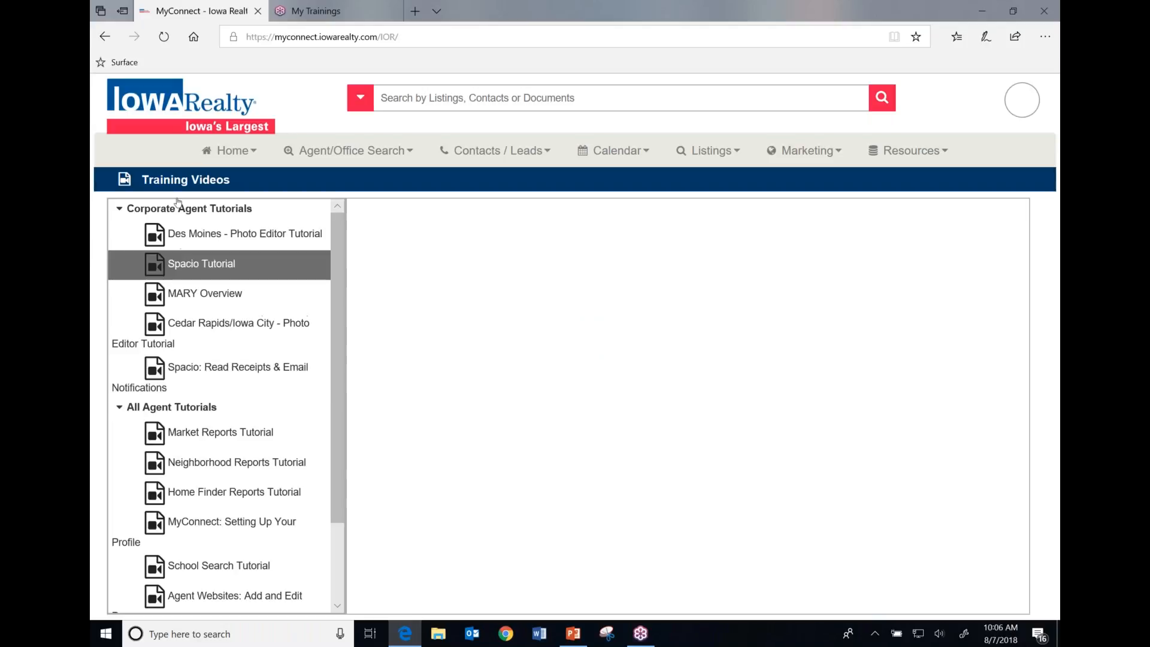
pyautogui.scroll(-1, 198, 460)
pyautogui.scroll(1, 186, 438)
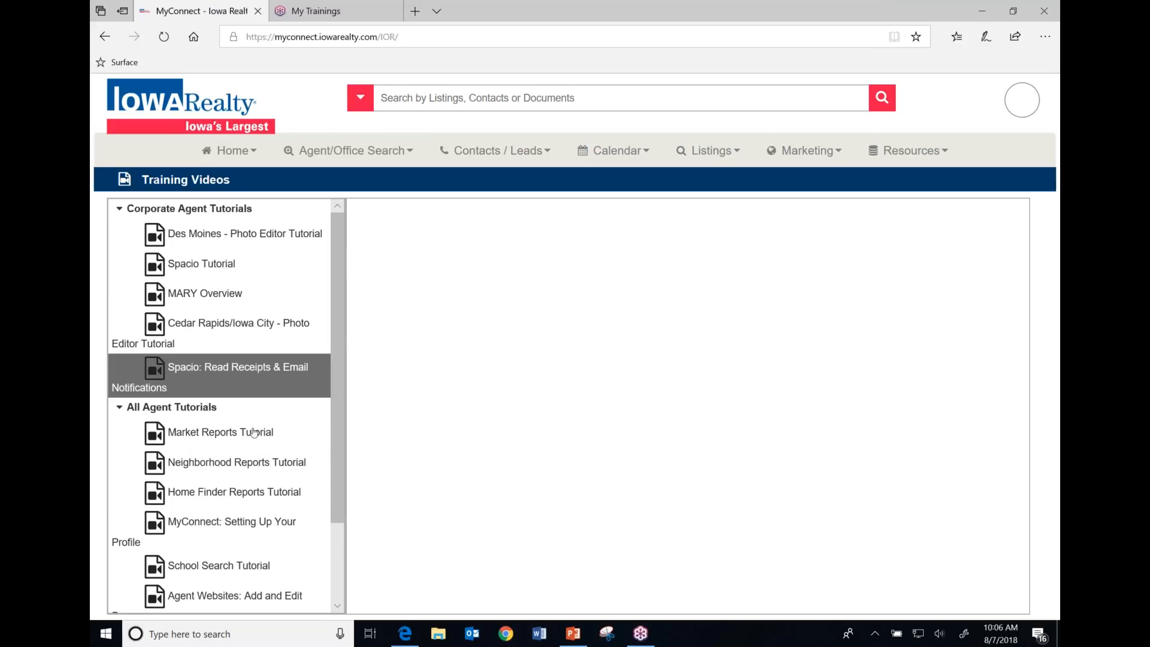
pyautogui.scroll(-2, 333, 481)
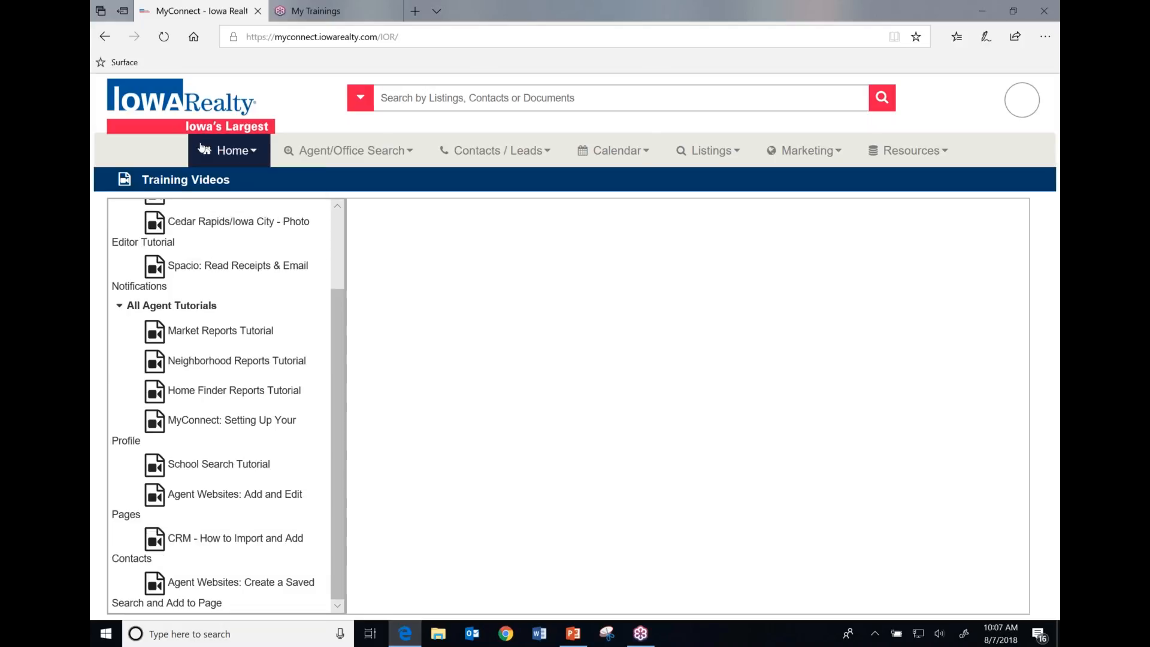
# Return to My Home and show the Marketing tiles
pyautogui.click(202, 148)
pyautogui.click(227, 186)
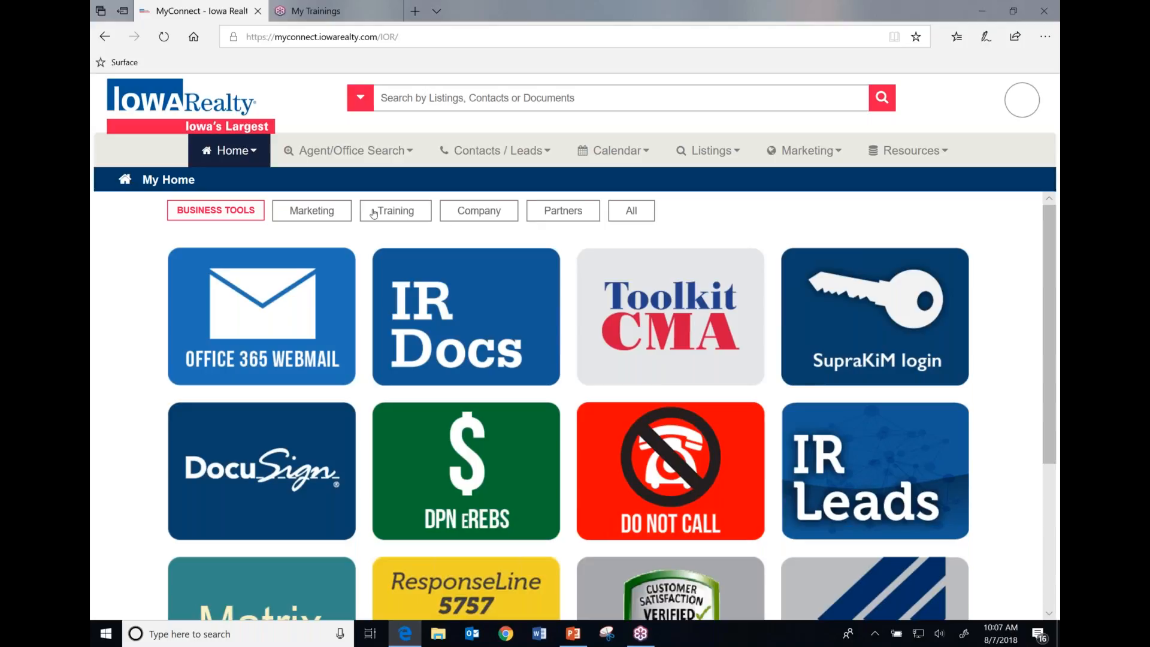
pyautogui.click(311, 210)
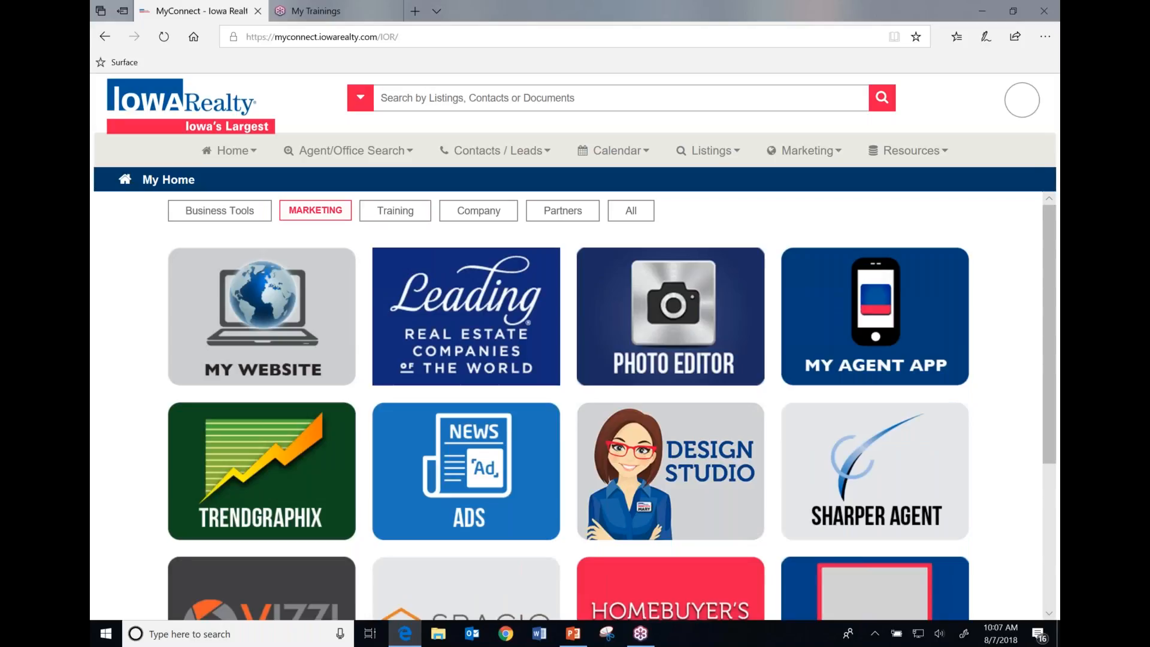
# Open the agent's own profile for editing at its picture, logo and biography fields
pyautogui.click(1014, 100)
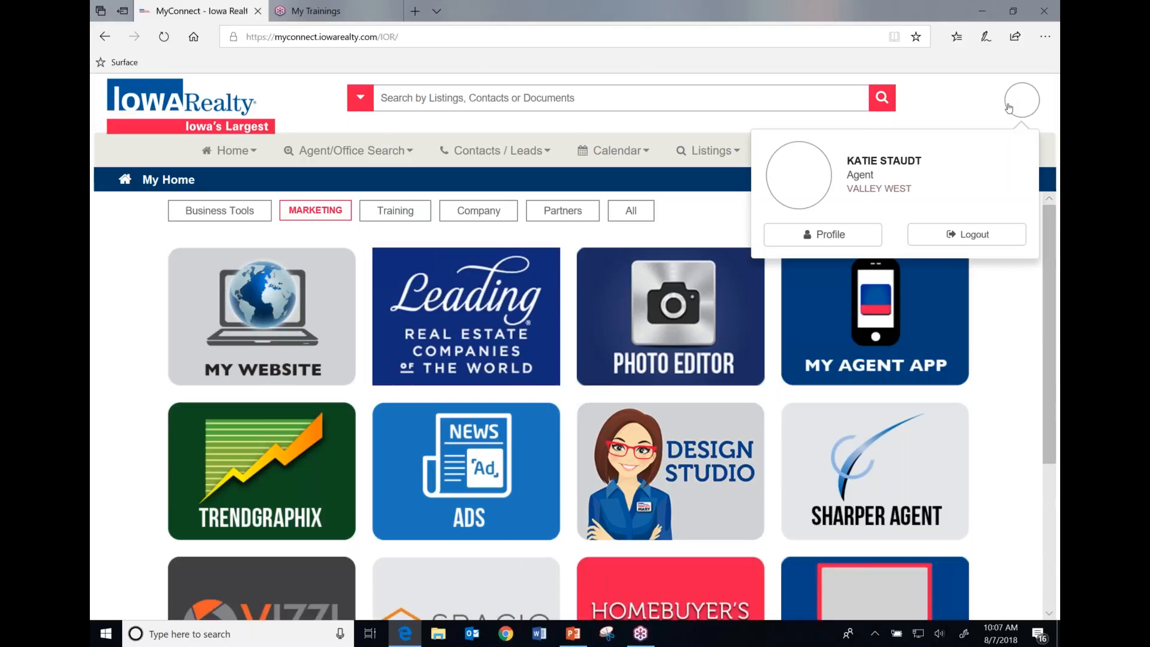
pyautogui.click(817, 234)
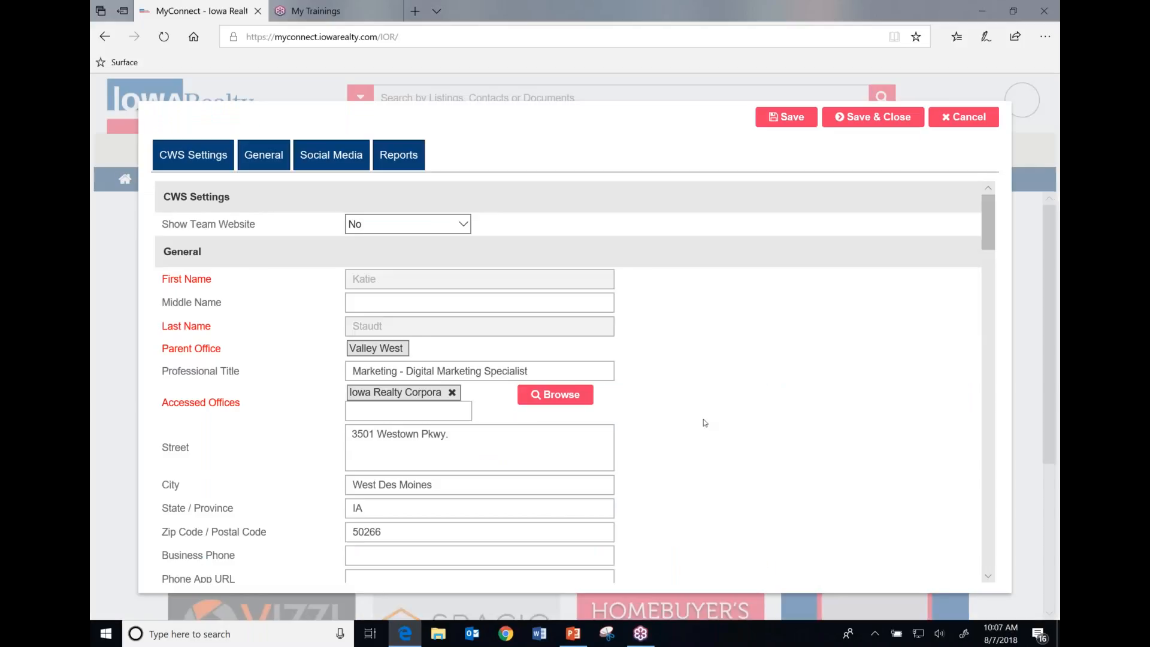
pyautogui.scroll(-3, 508, 398)
pyautogui.scroll(-4, 509, 398)
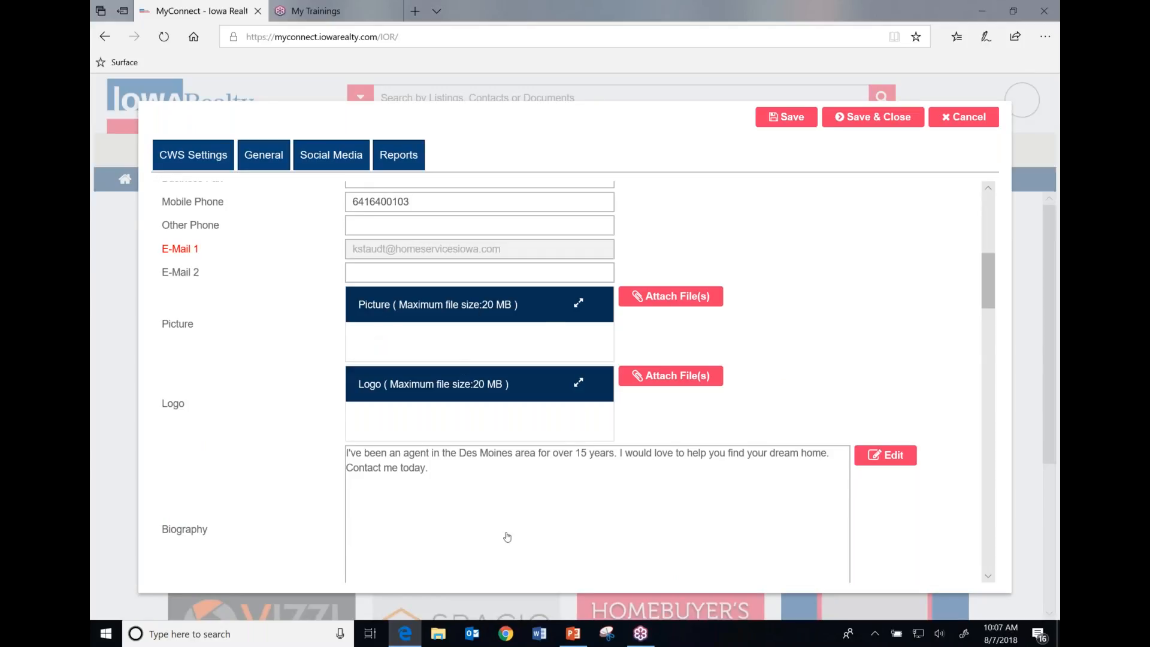
pyautogui.click(486, 497)
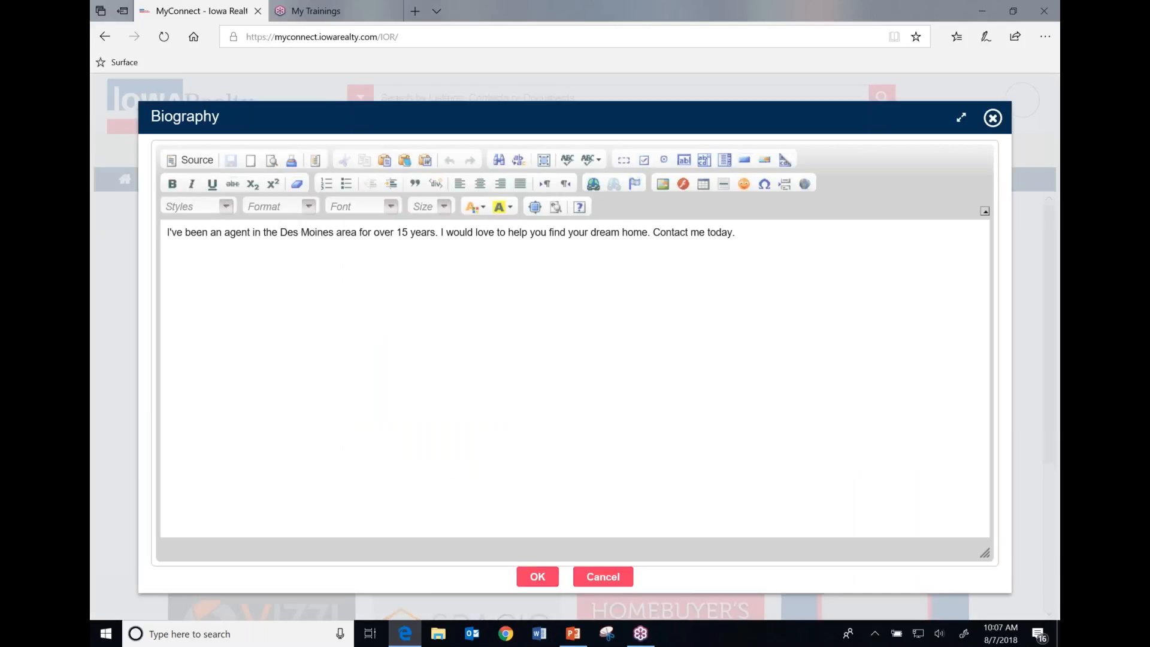
pyautogui.click(619, 578)
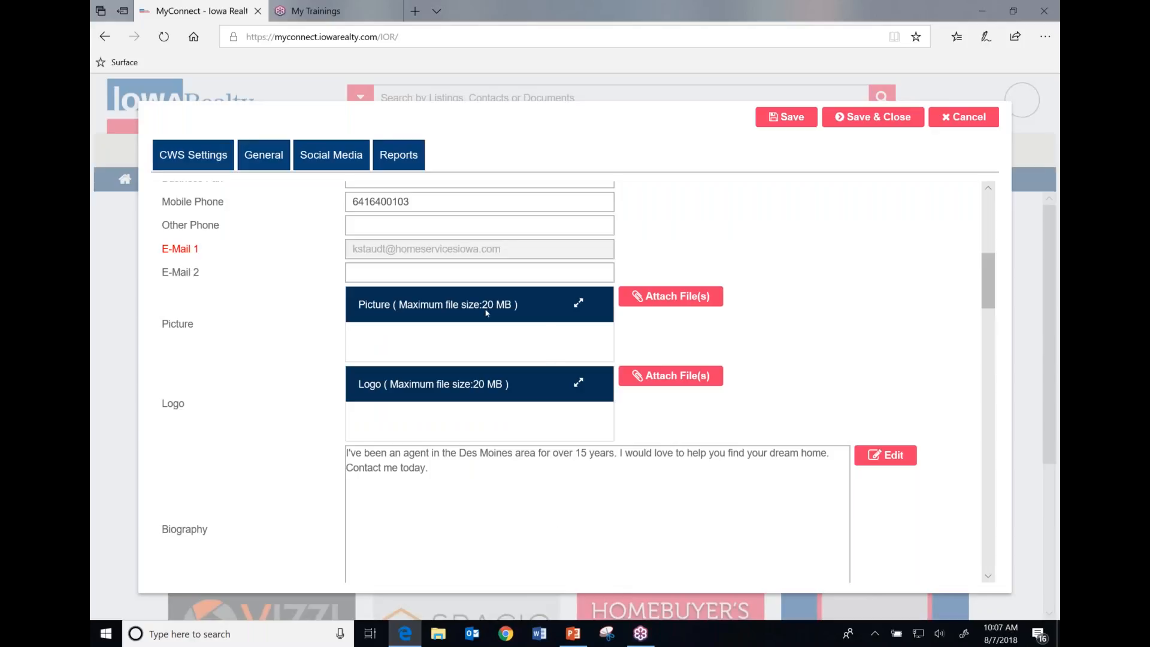
pyautogui.click(693, 299)
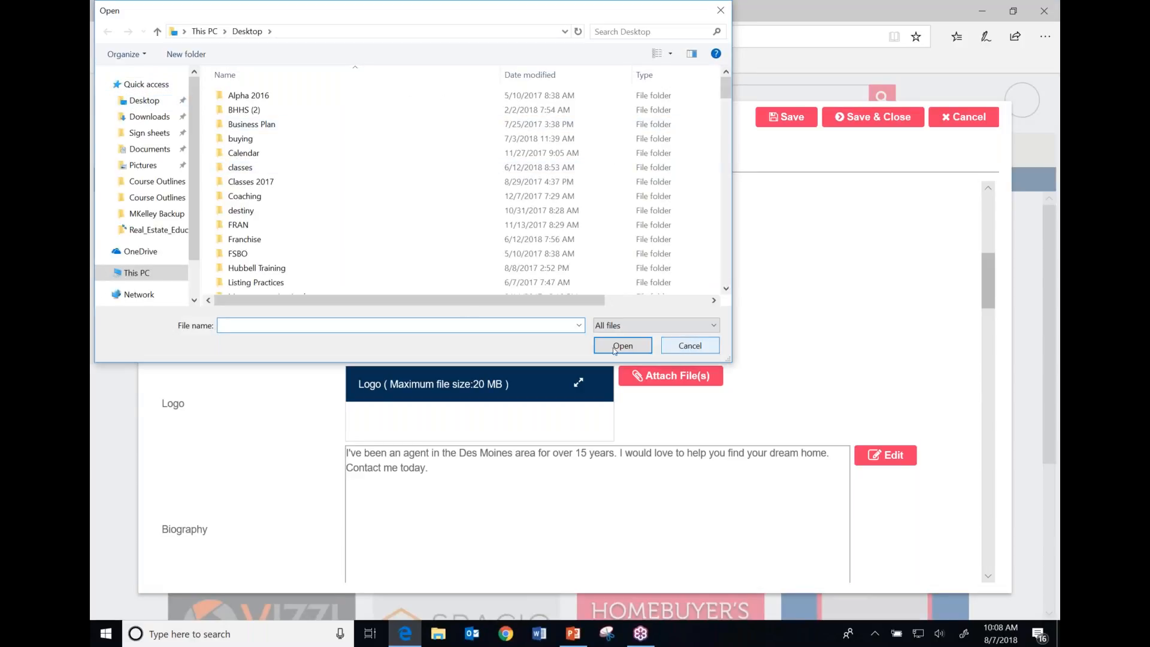
pyautogui.click(691, 346)
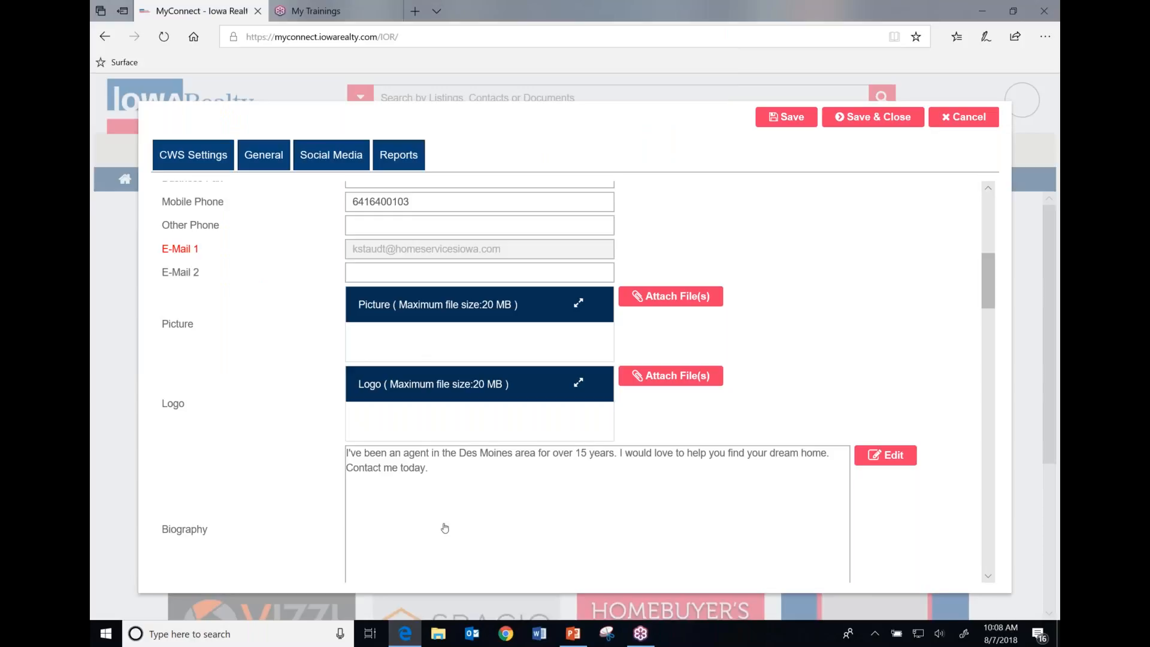
# Open the profile's biography for editing, select all of its text and accept the editor
pyautogui.scroll(2, 444, 528)
pyautogui.scroll(-6, 444, 528)
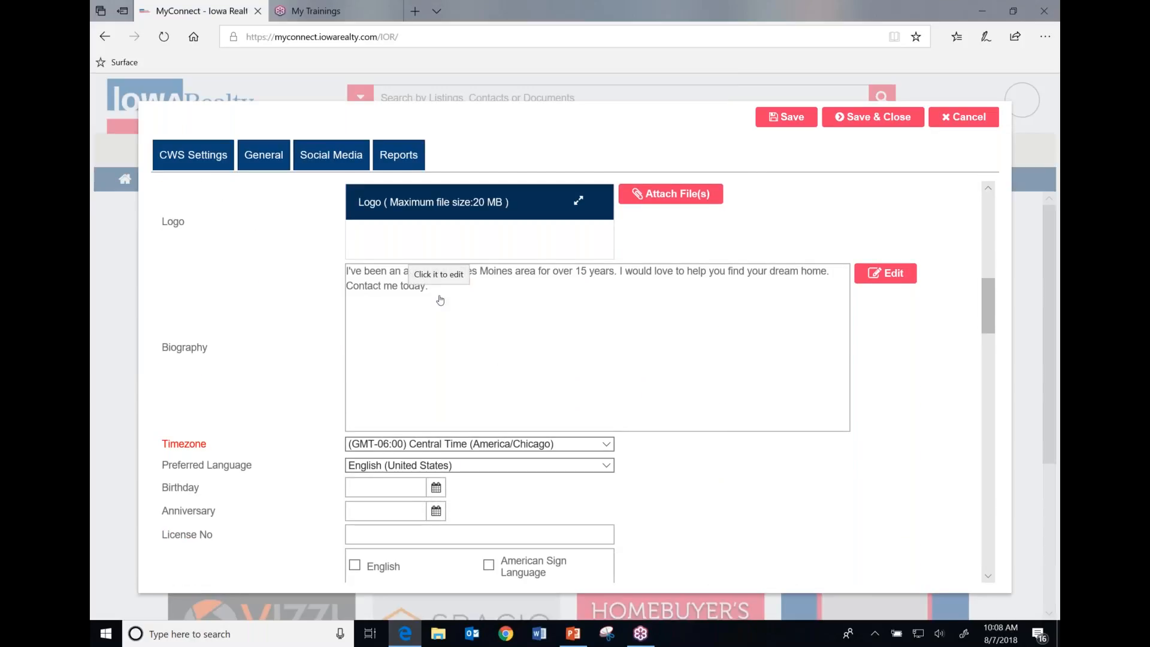
pyautogui.click(442, 296)
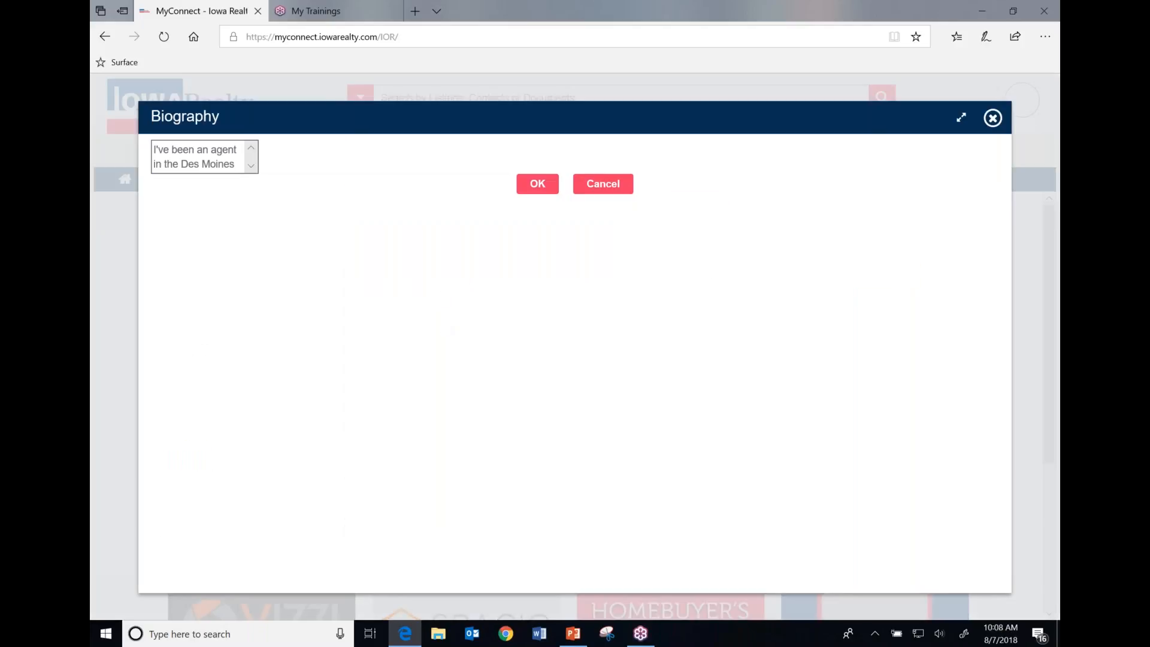
pyautogui.hotkey('ctrl', 'a')
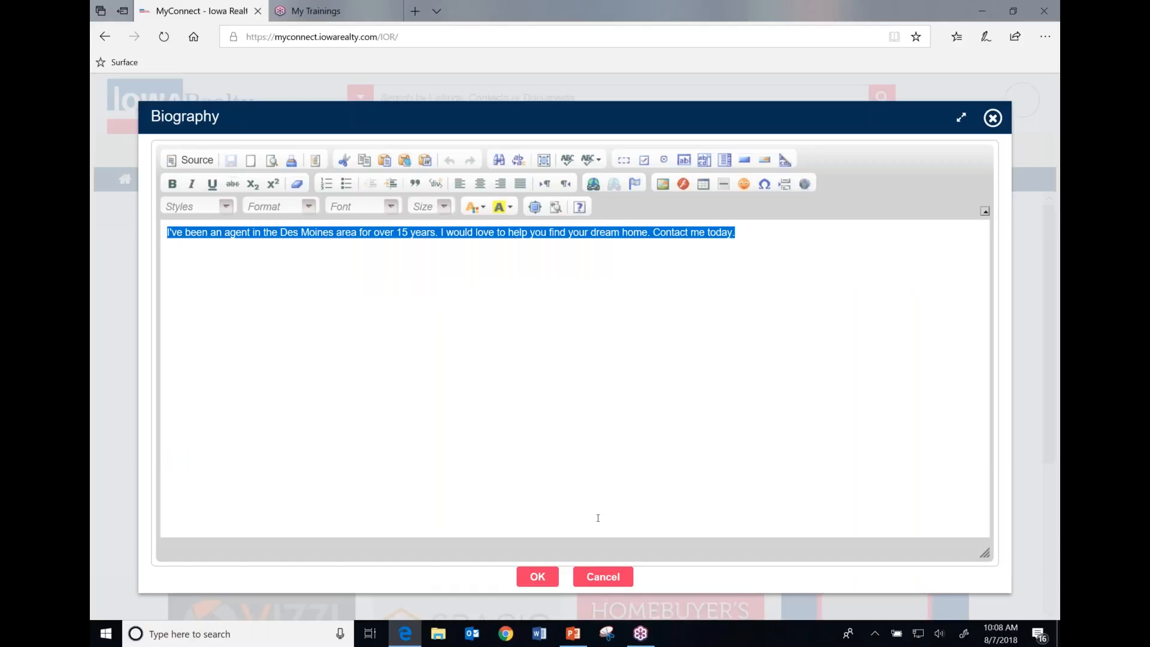
pyautogui.click(540, 576)
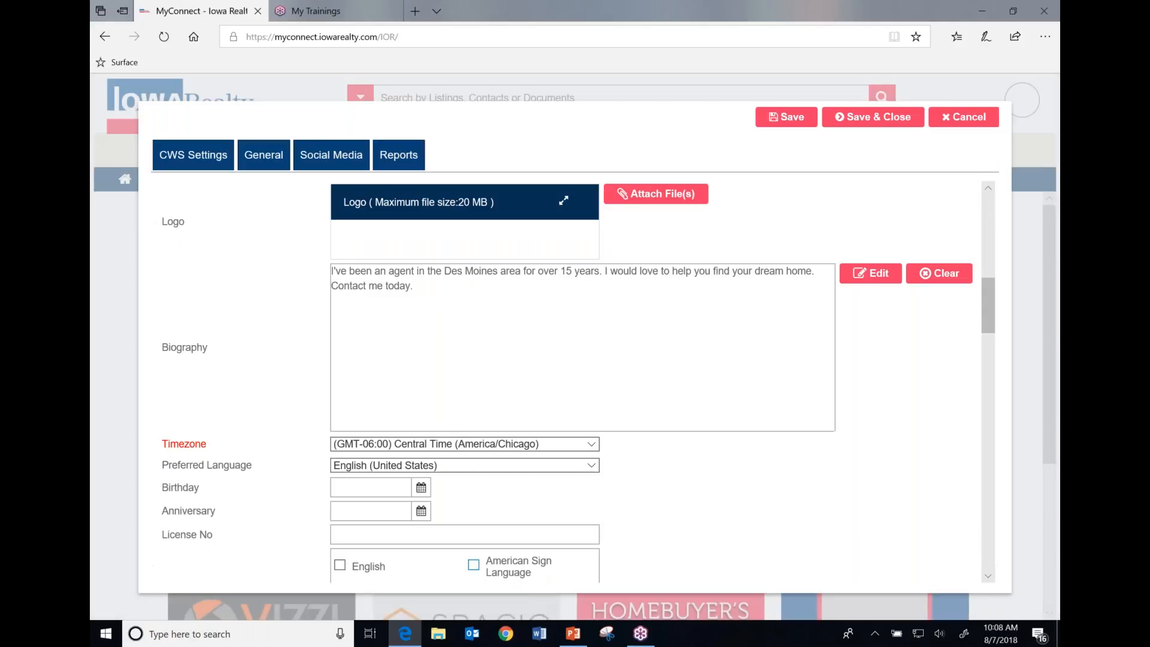
# Examine the remaining profile fields: languages spoken, professional designations, email signature, social media URLs and report settings
pyautogui.scroll(-3, 688, 495)
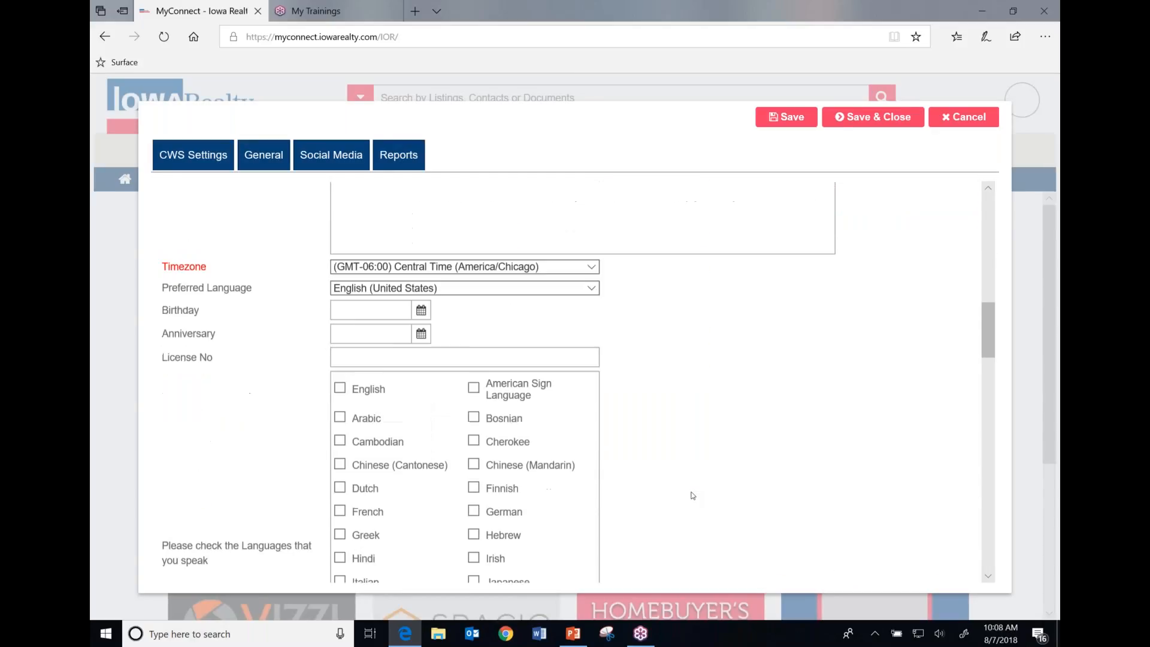
pyautogui.click(340, 322)
pyautogui.scroll(-10, 877, 414)
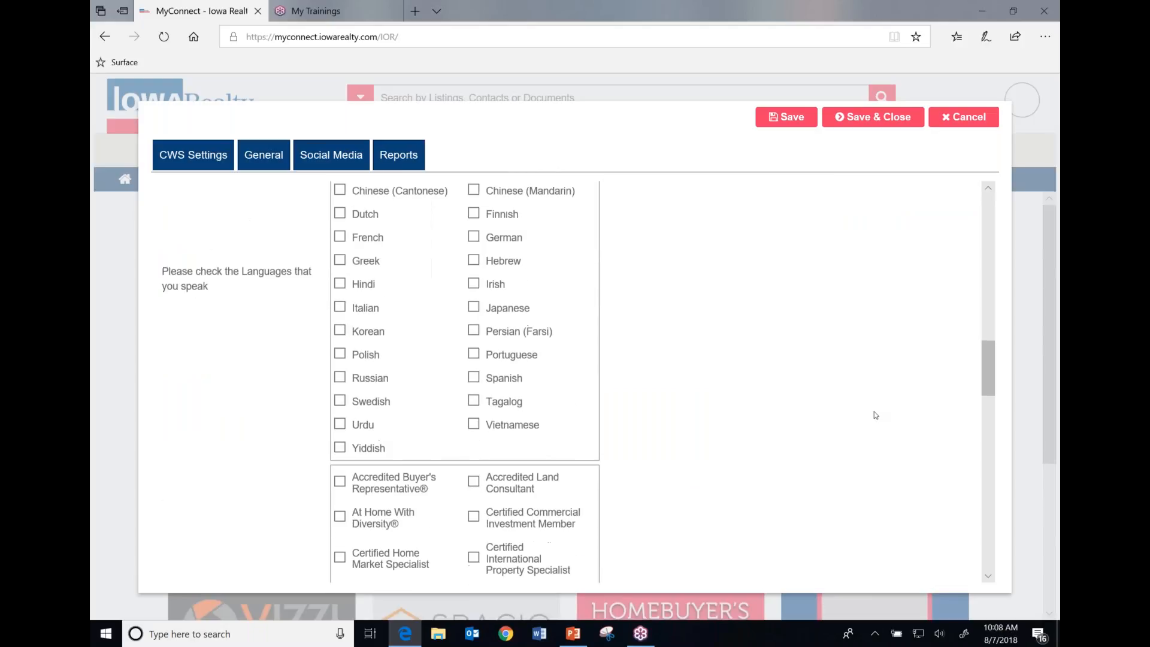
pyautogui.scroll(-6, 875, 415)
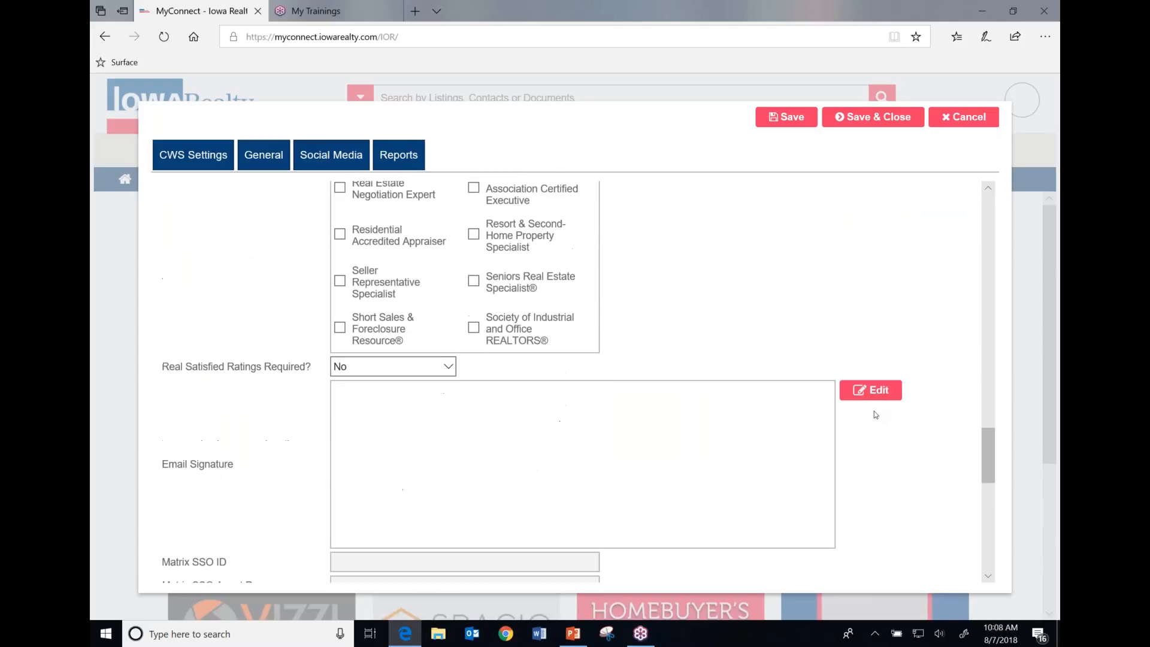
pyautogui.scroll(1, 279, 310)
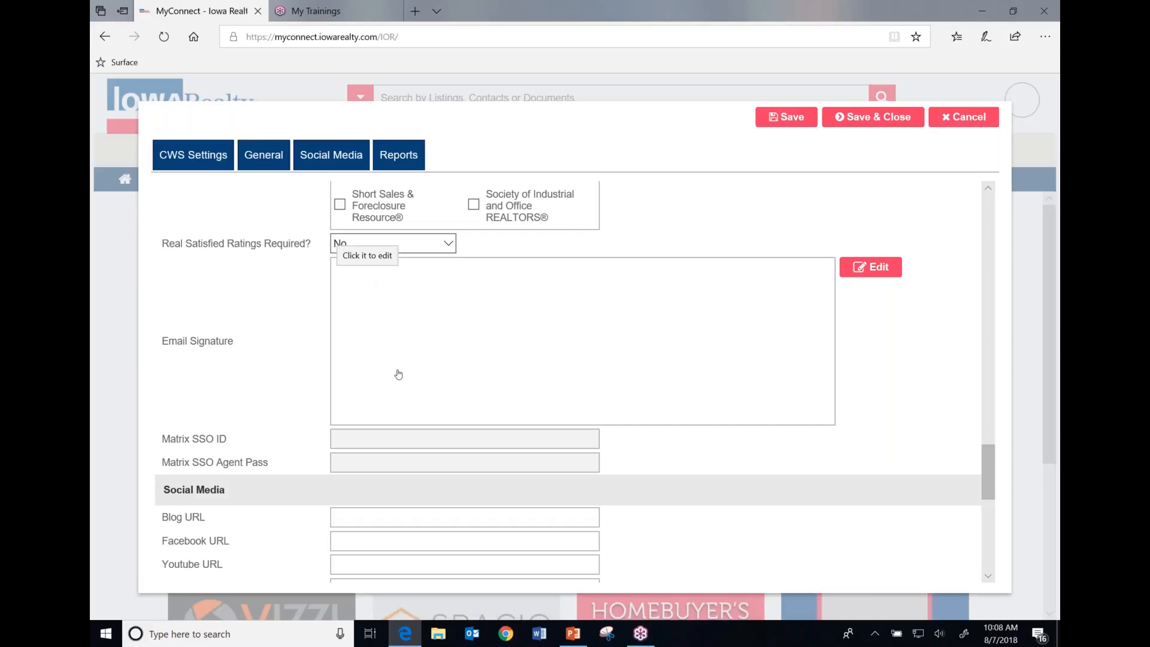
pyautogui.scroll(2, 398, 374)
pyautogui.scroll(-7, 399, 374)
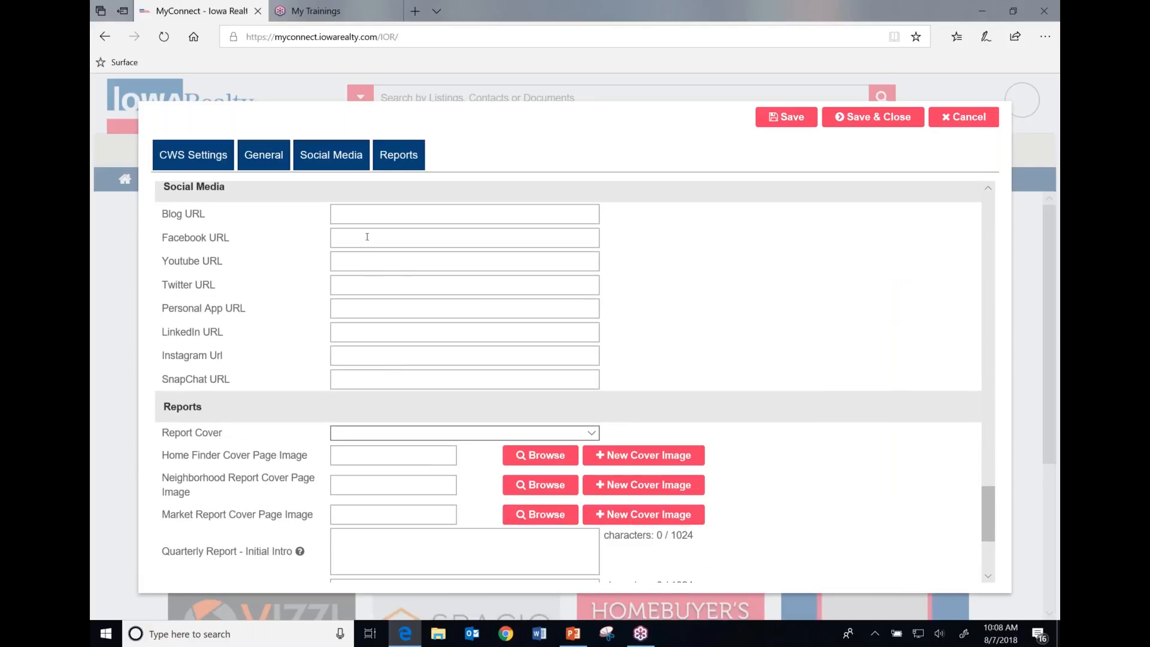
pyautogui.click(445, 244)
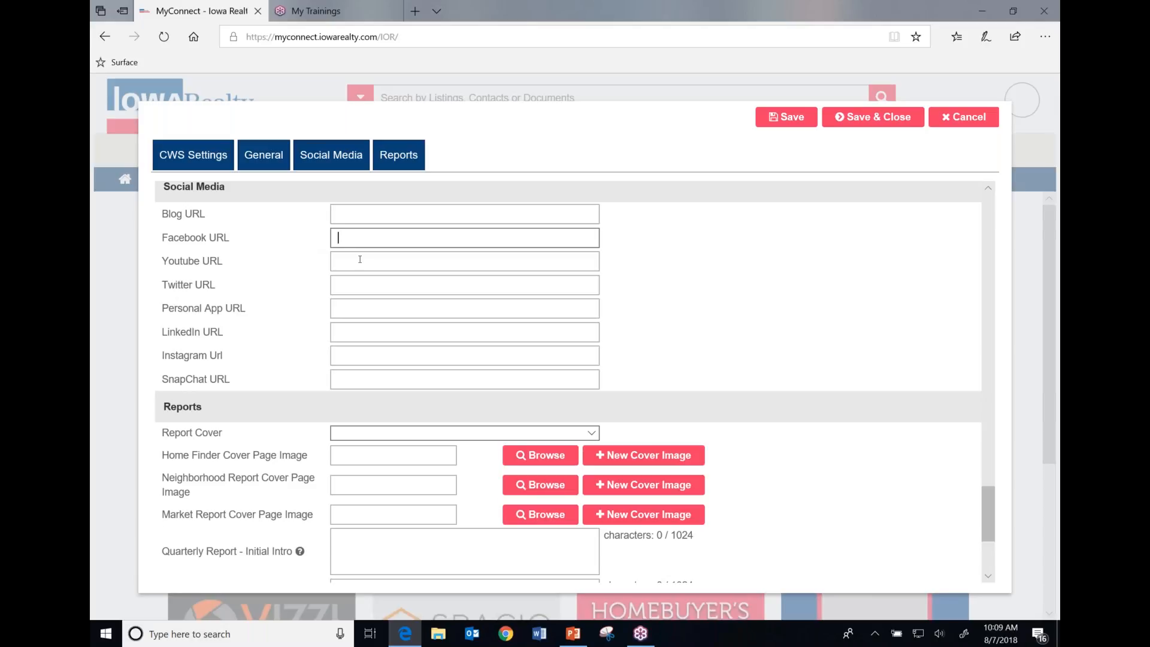
pyautogui.scroll(-3, 362, 505)
# Save the agent profile with the option that also closes it
pyautogui.scroll(15, 365, 507)
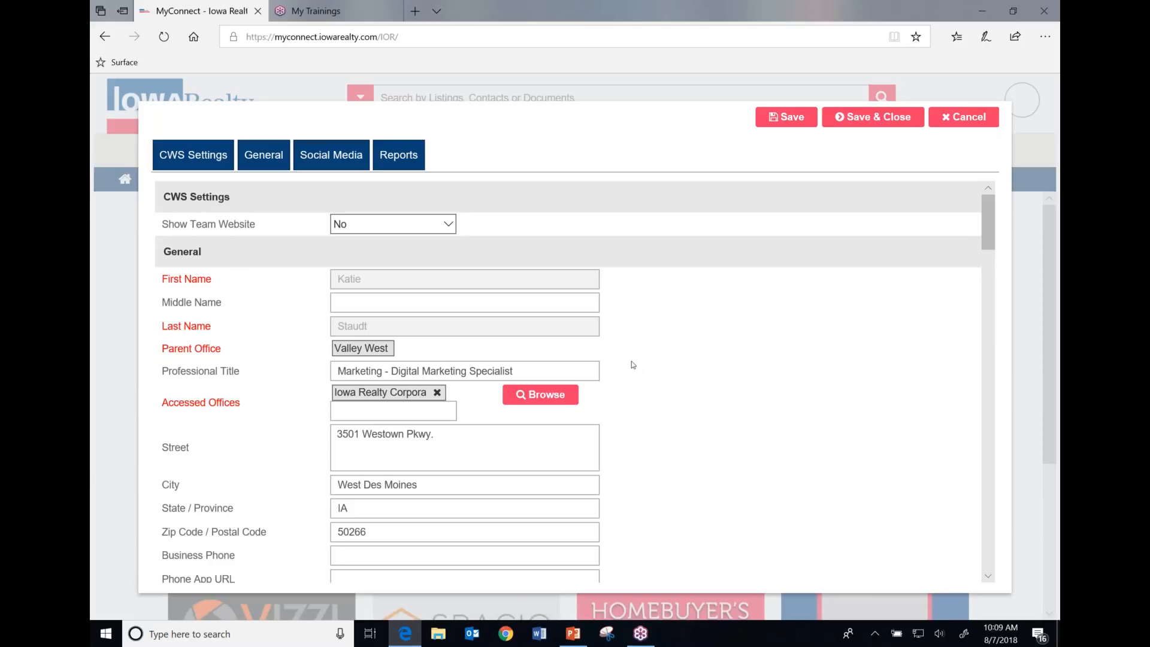
pyautogui.click(910, 120)
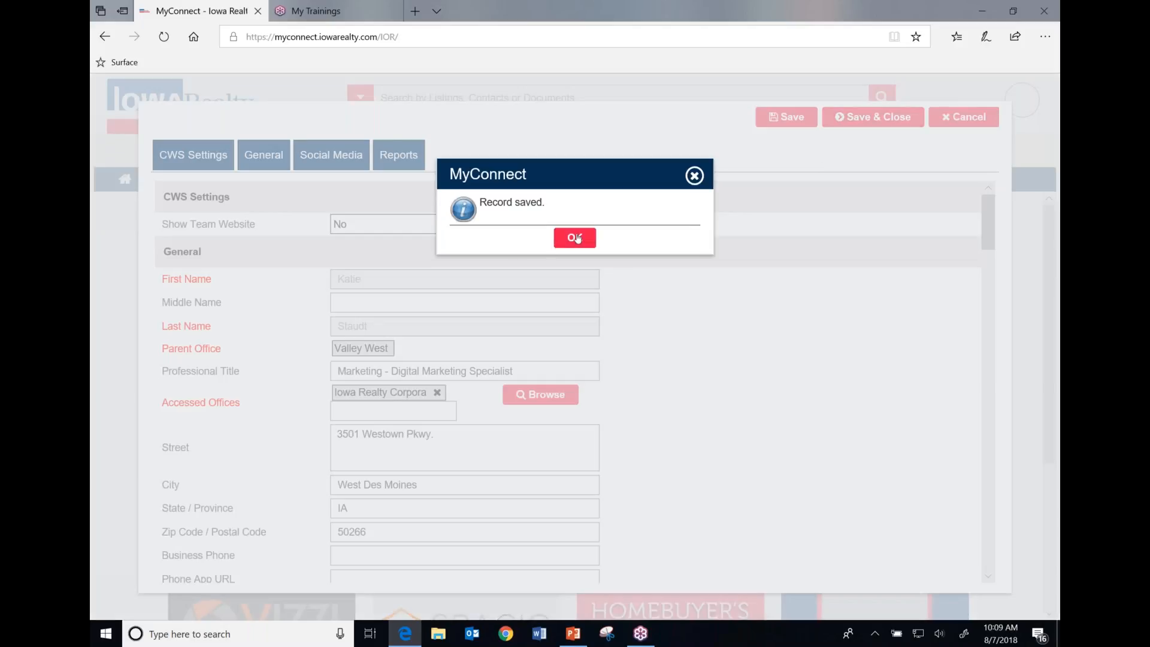
# Dismiss the profile save message and open the agent's website from the marketing tiles
pyautogui.click(575, 238)
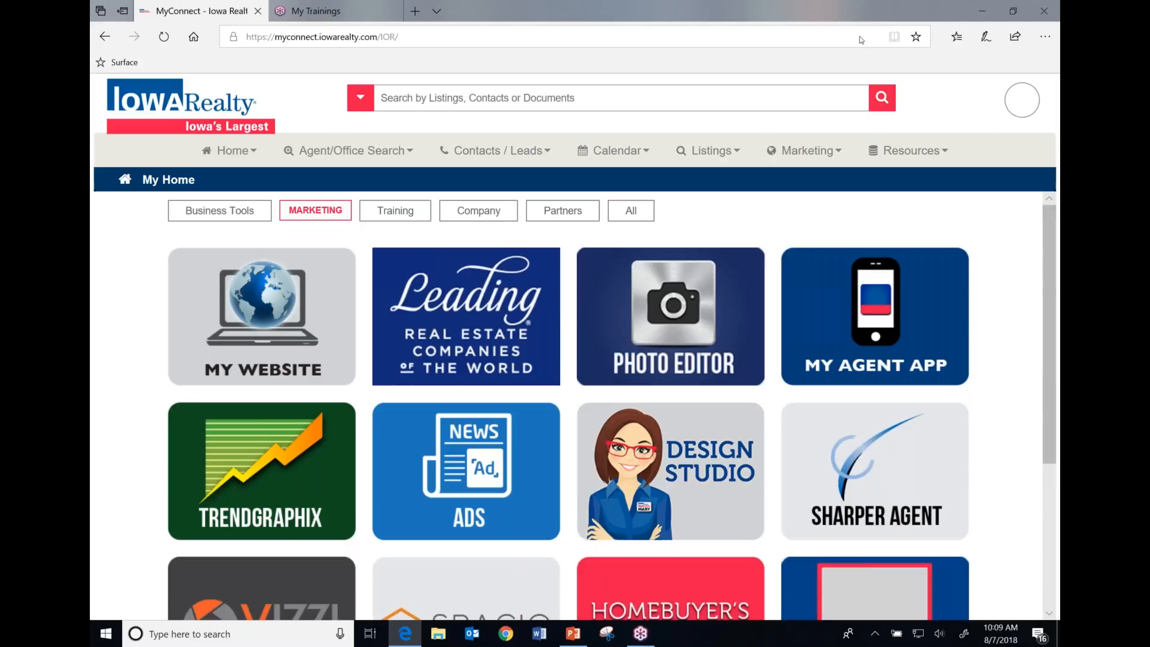
pyautogui.click(245, 210)
pyautogui.click(326, 212)
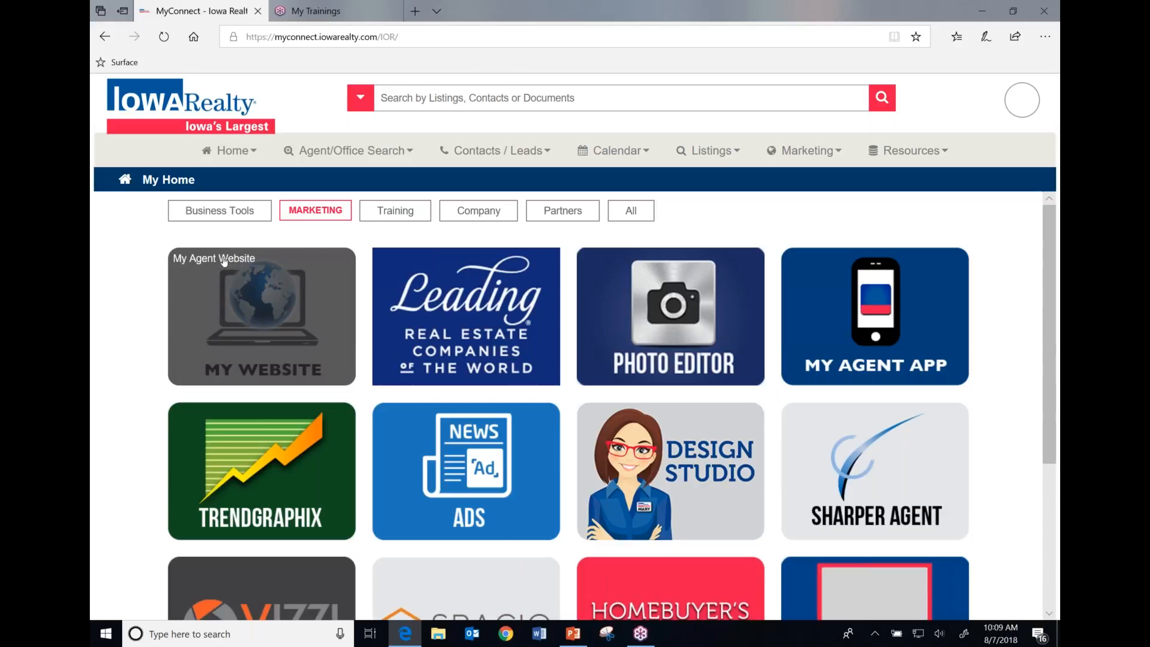
pyautogui.click(287, 298)
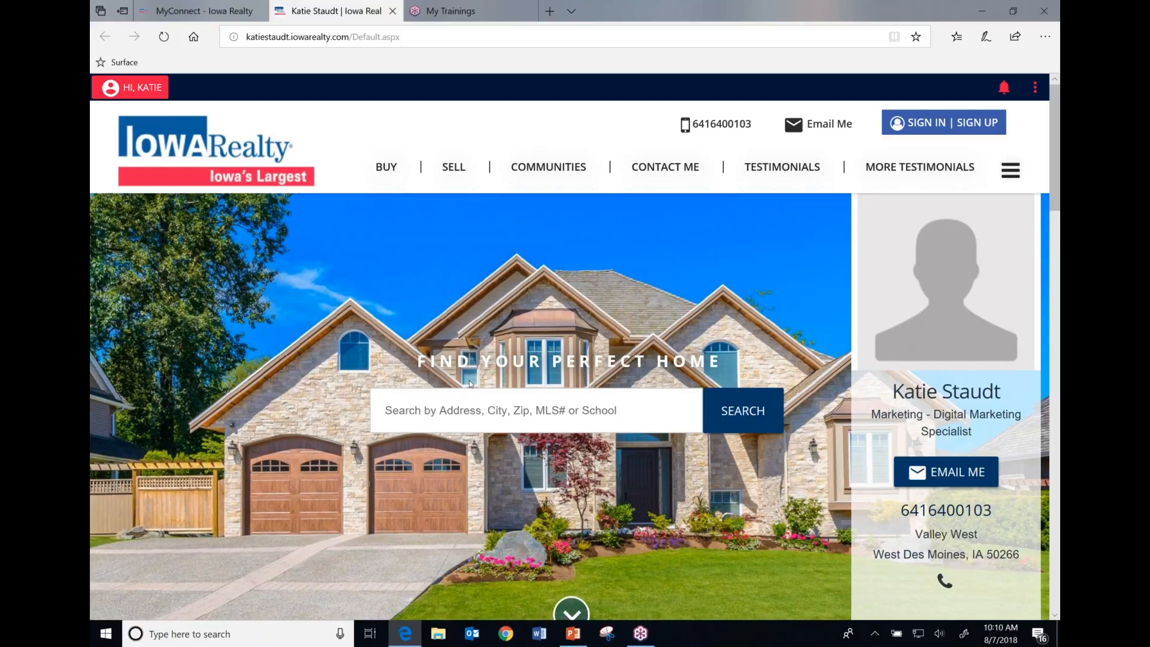
# Examine the agent website's home page, including the contact panel, About Me biography and featured listings
pyautogui.scroll(-5, 470, 383)
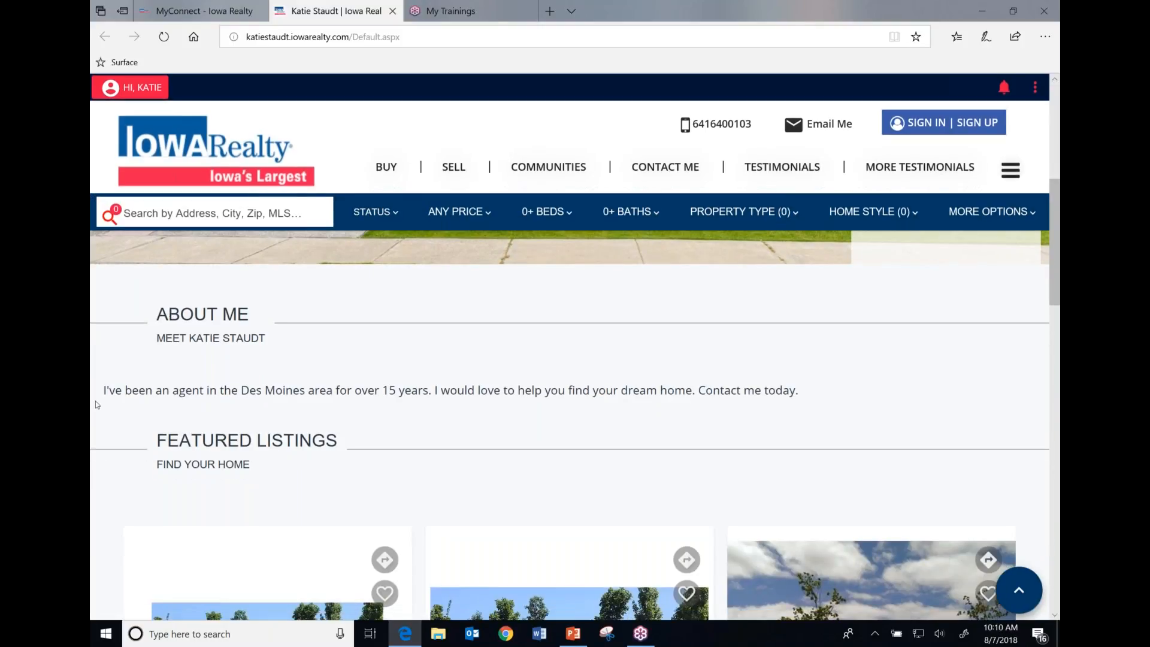
pyautogui.moveTo(107, 385); pyautogui.dragTo(820, 384)
pyautogui.click(823, 395)
pyautogui.scroll(2, 288, 405)
pyautogui.scroll(-4, 287, 405)
pyautogui.scroll(4, 699, 609)
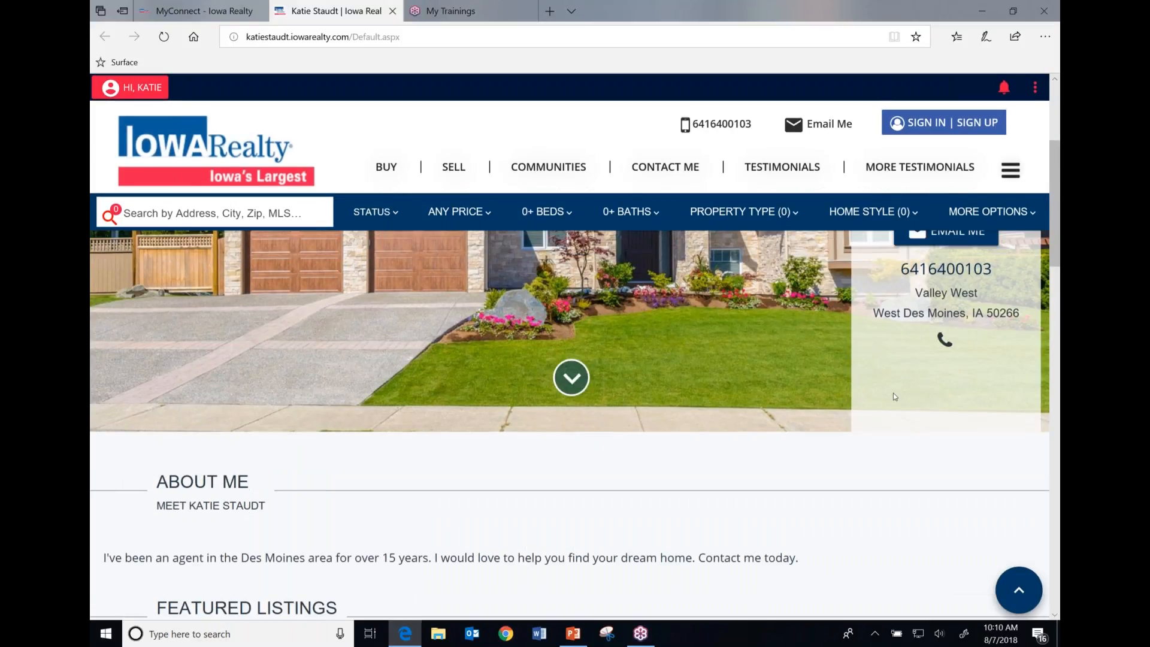
pyautogui.scroll(-6, 726, 512)
pyautogui.scroll(8, 726, 516)
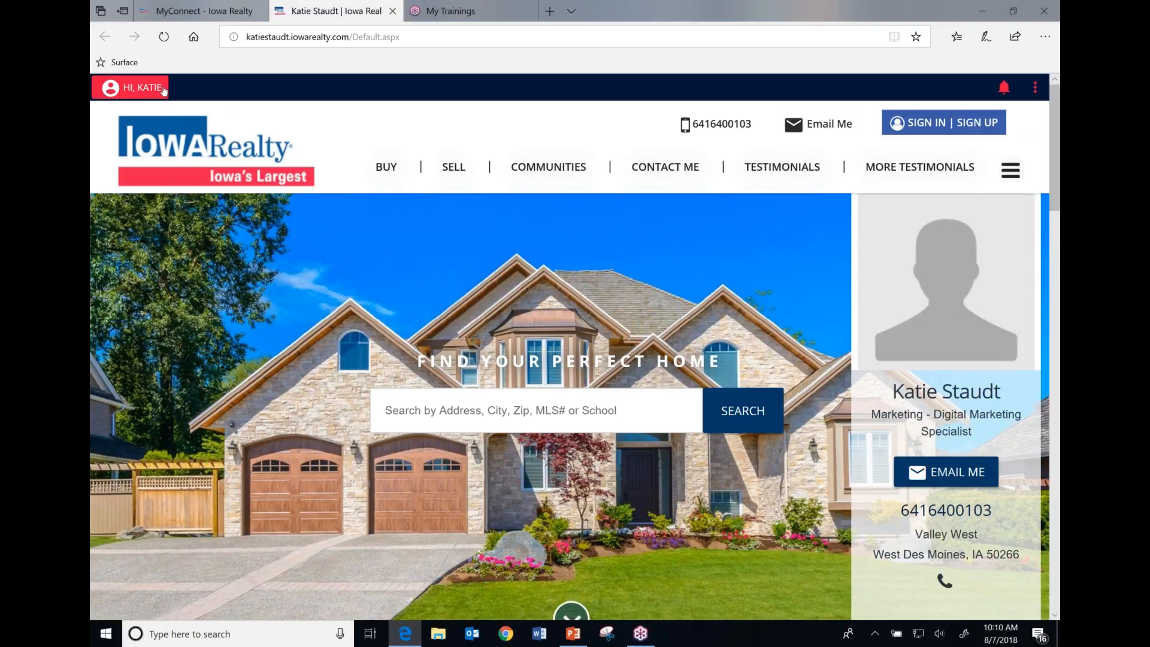
# Inspect the website's page settings options and its published and draft notifications
pyautogui.click(1034, 88)
pyautogui.click(1034, 88)
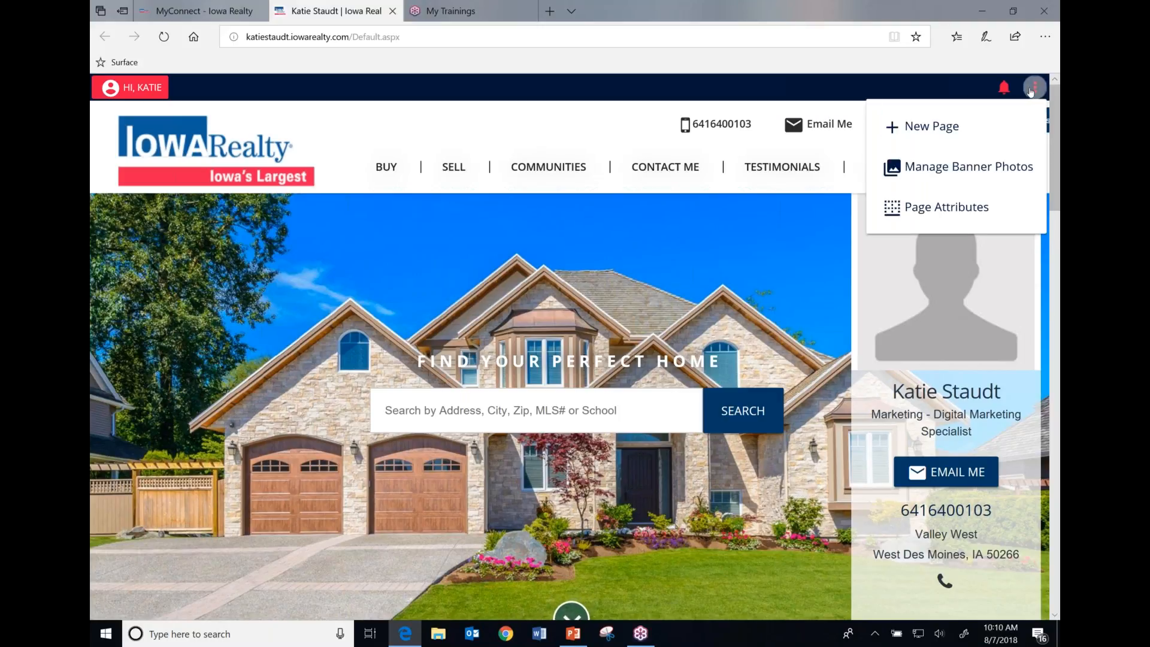
pyautogui.click(1004, 89)
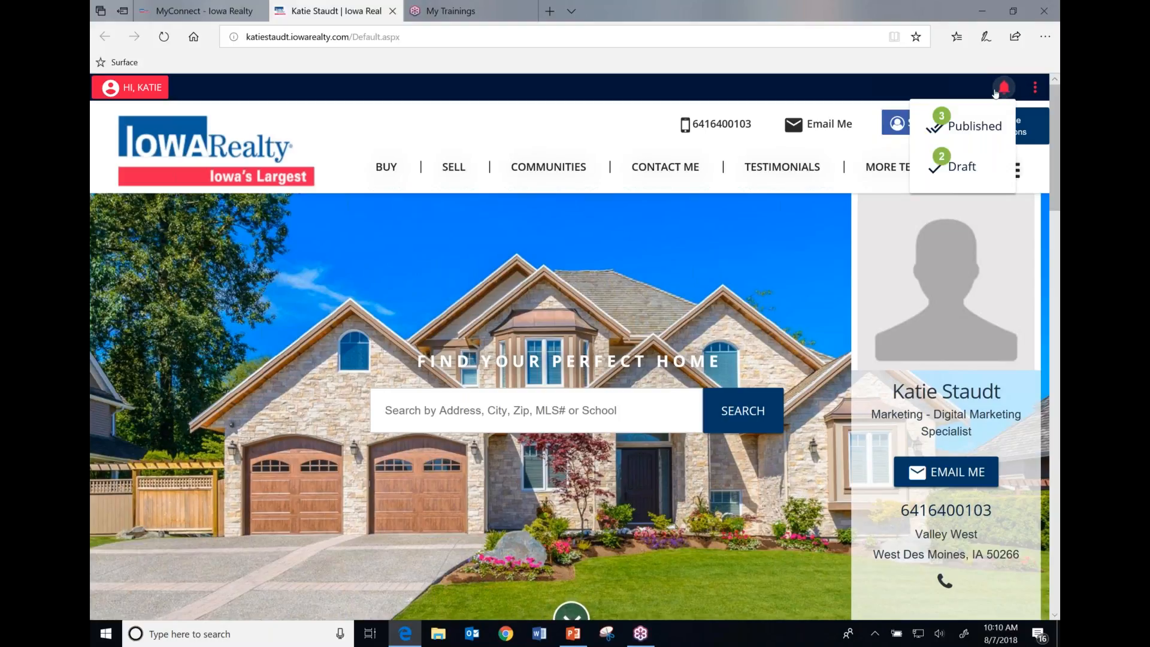
pyautogui.click(938, 85)
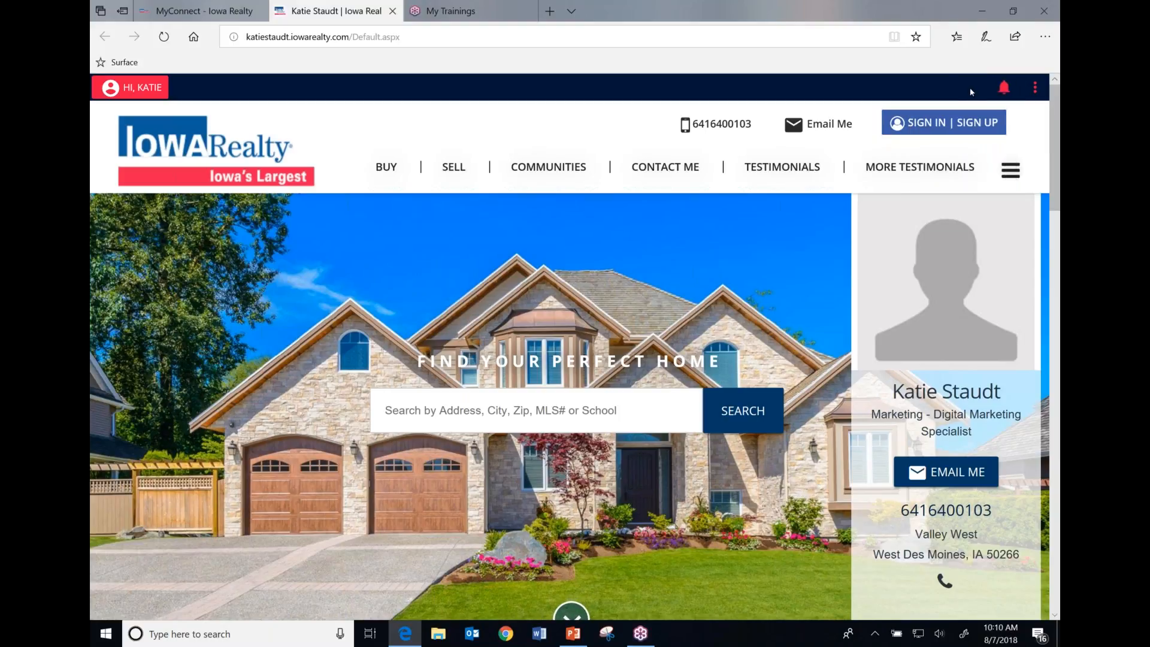
pyautogui.click(1004, 89)
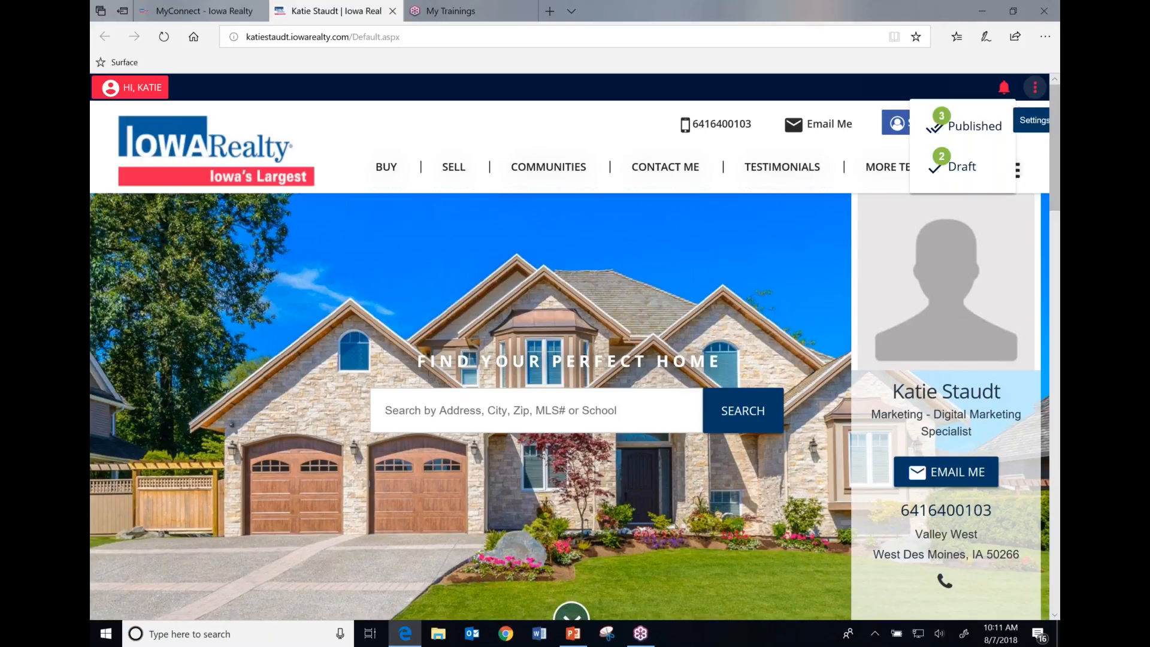
pyautogui.click(1035, 87)
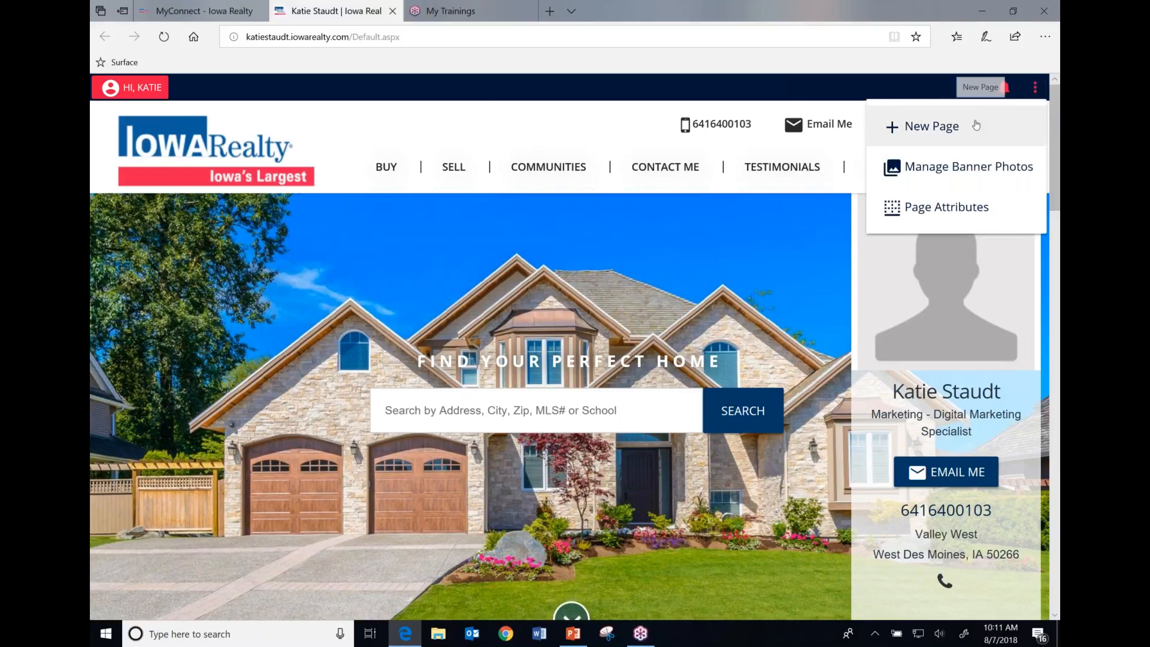
pyautogui.click(1033, 88)
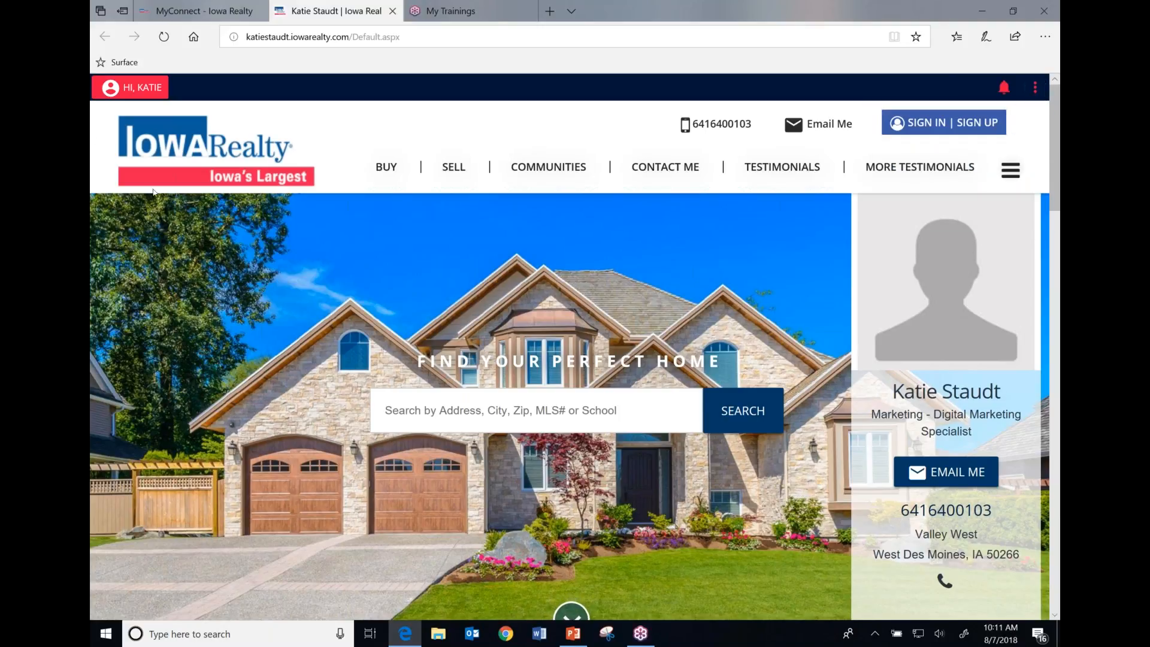
# Compare the web layouts in Website Settings & Layout and select Layout 3 for the agent website
pyautogui.click(109, 88)
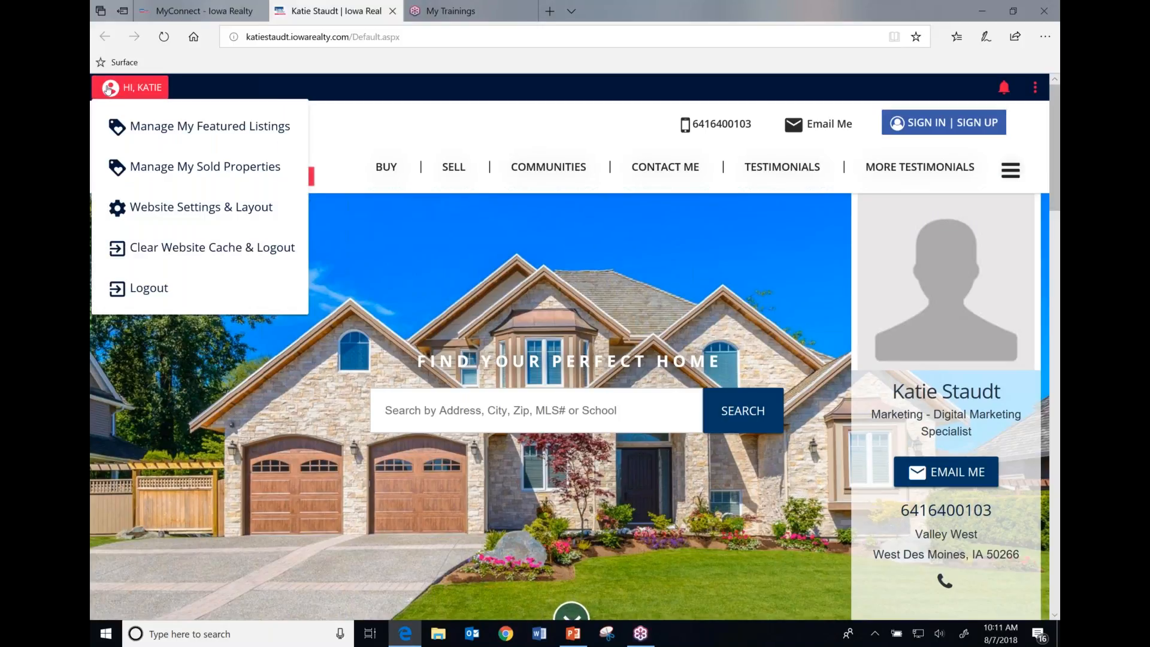
pyautogui.click(155, 216)
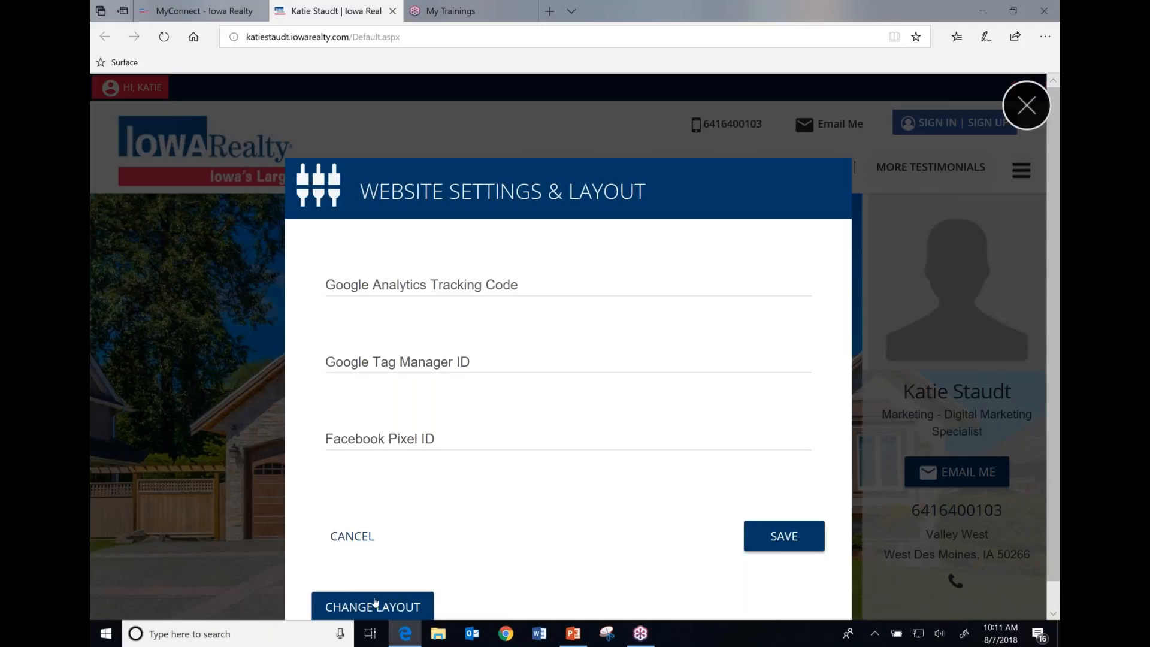
pyautogui.click(385, 606)
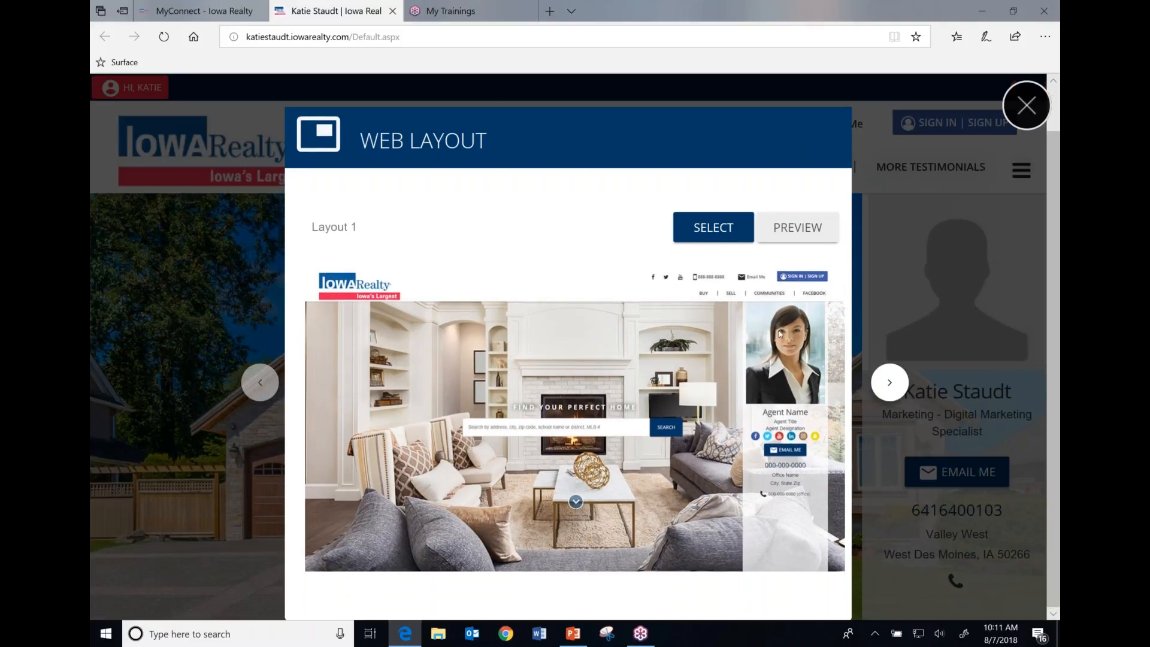
pyautogui.click(888, 382)
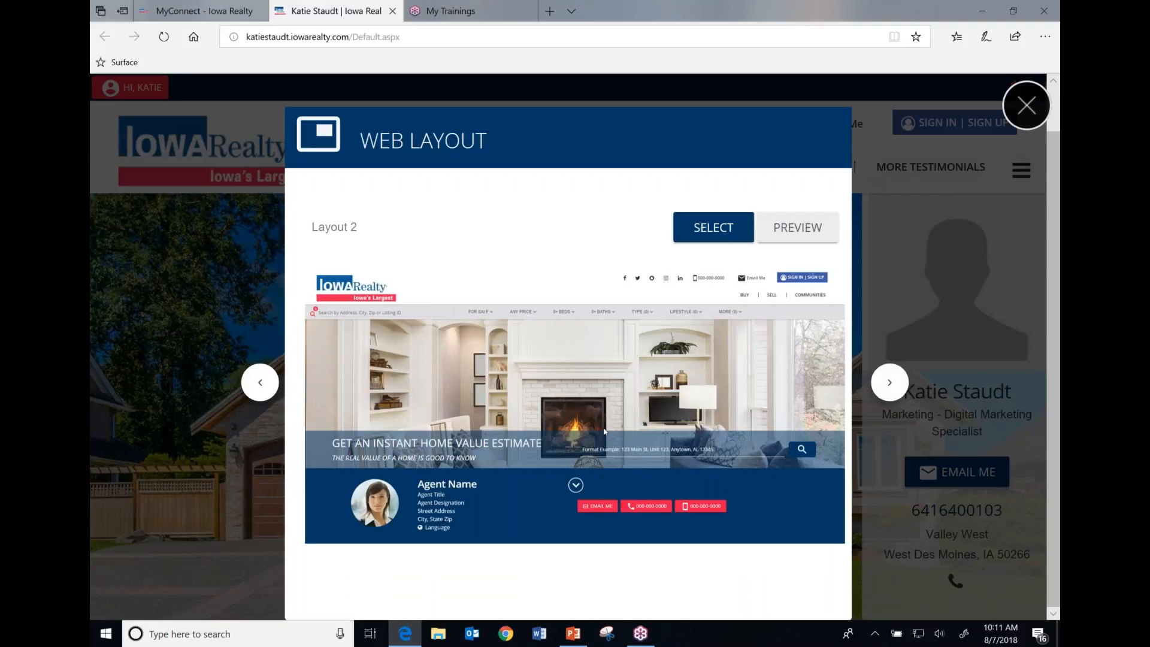
pyautogui.click(890, 383)
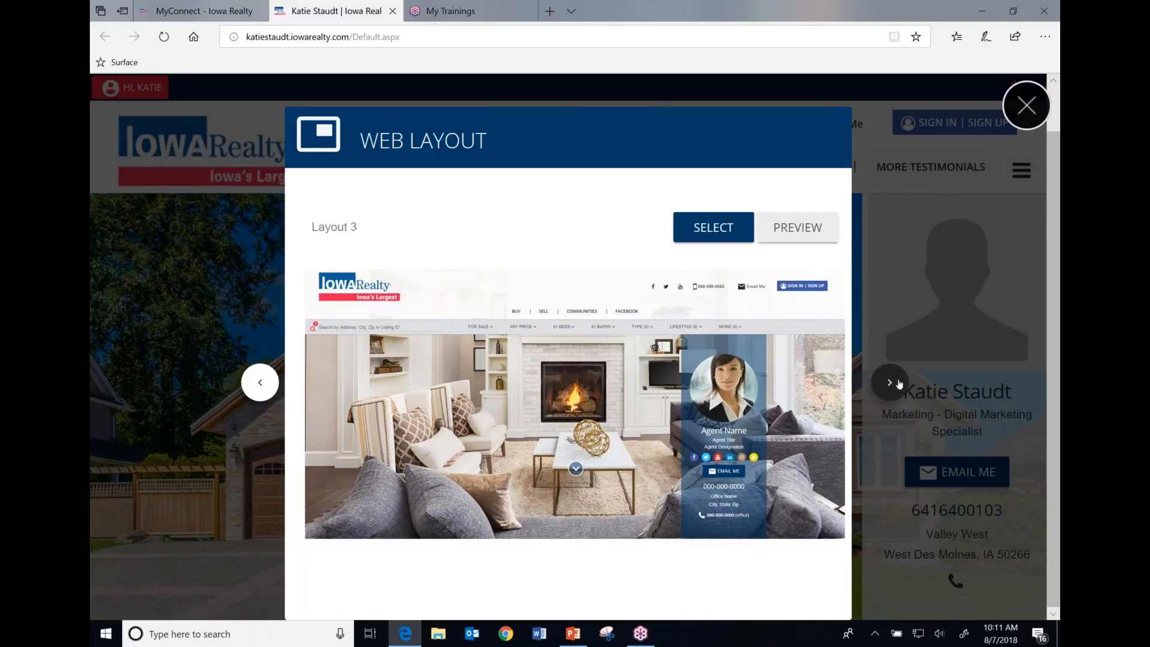
pyautogui.click(898, 383)
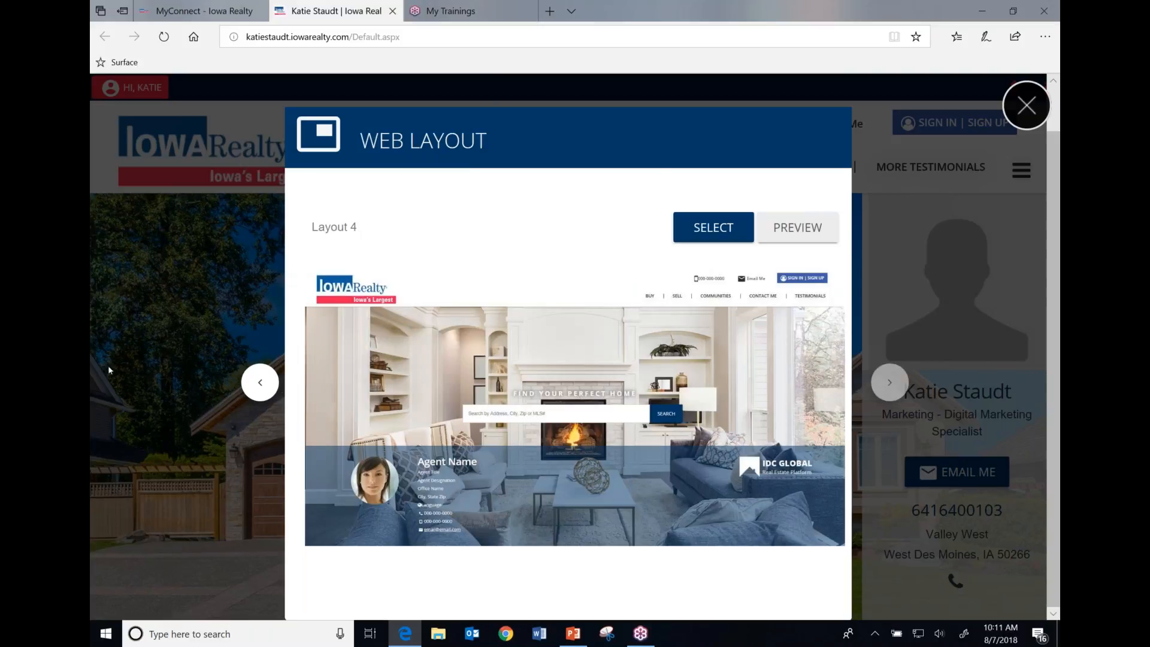
pyautogui.click(261, 383)
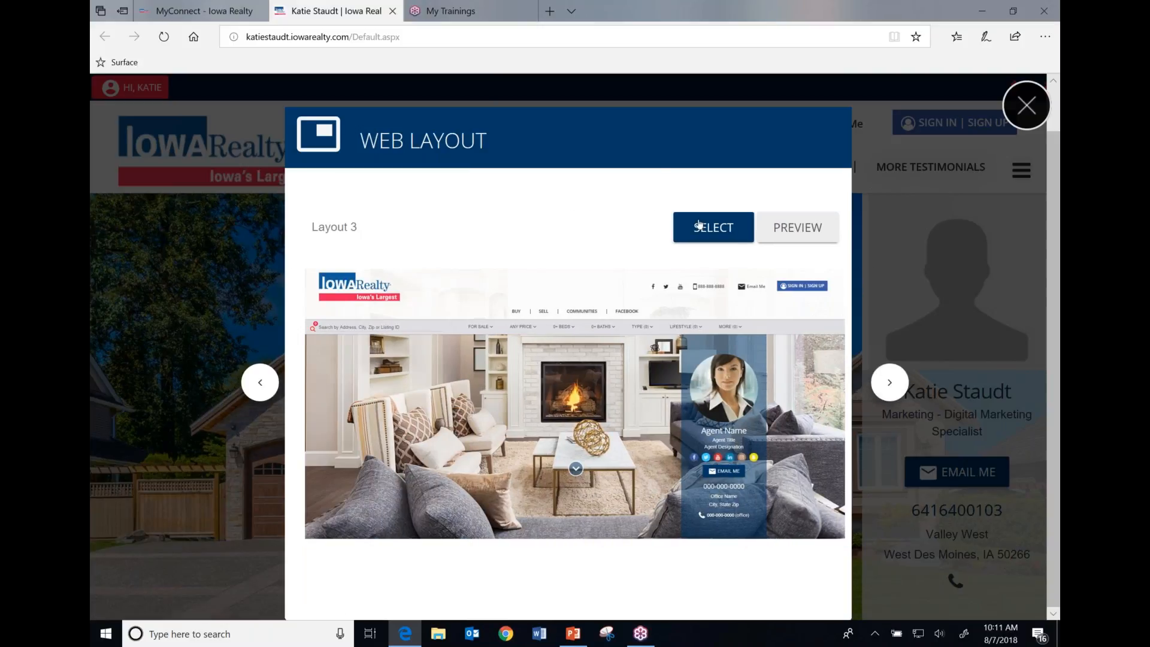
pyautogui.click(708, 227)
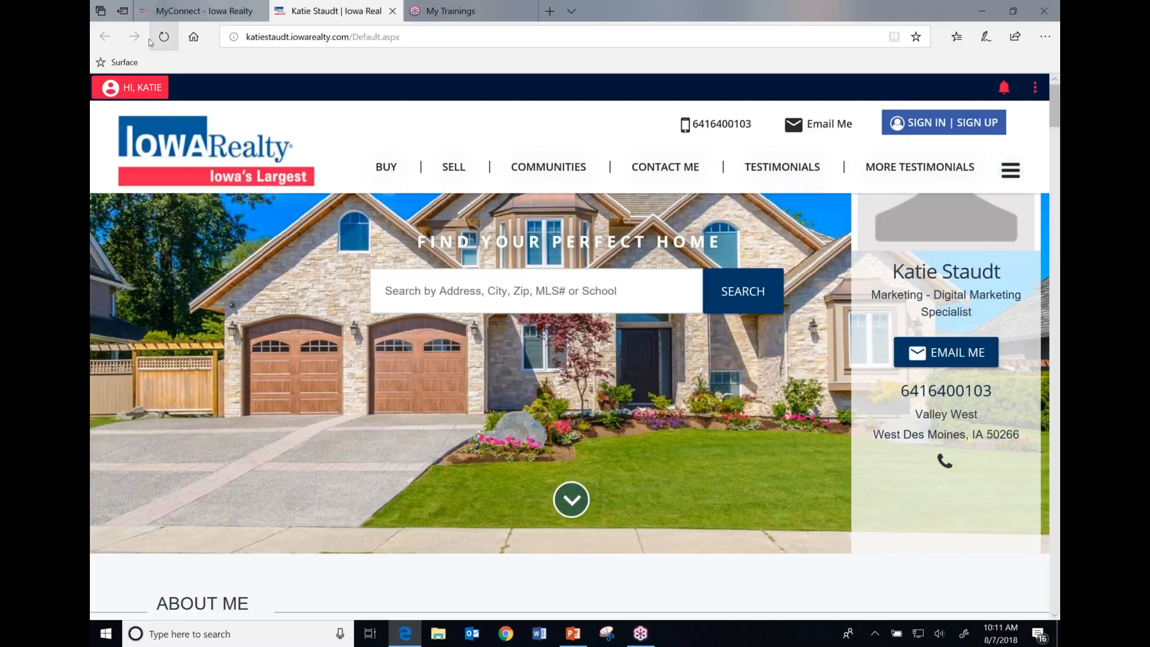
# Reload the agent website and check its banner, agent panel and About Me section in the selected layout
pyautogui.click(168, 38)
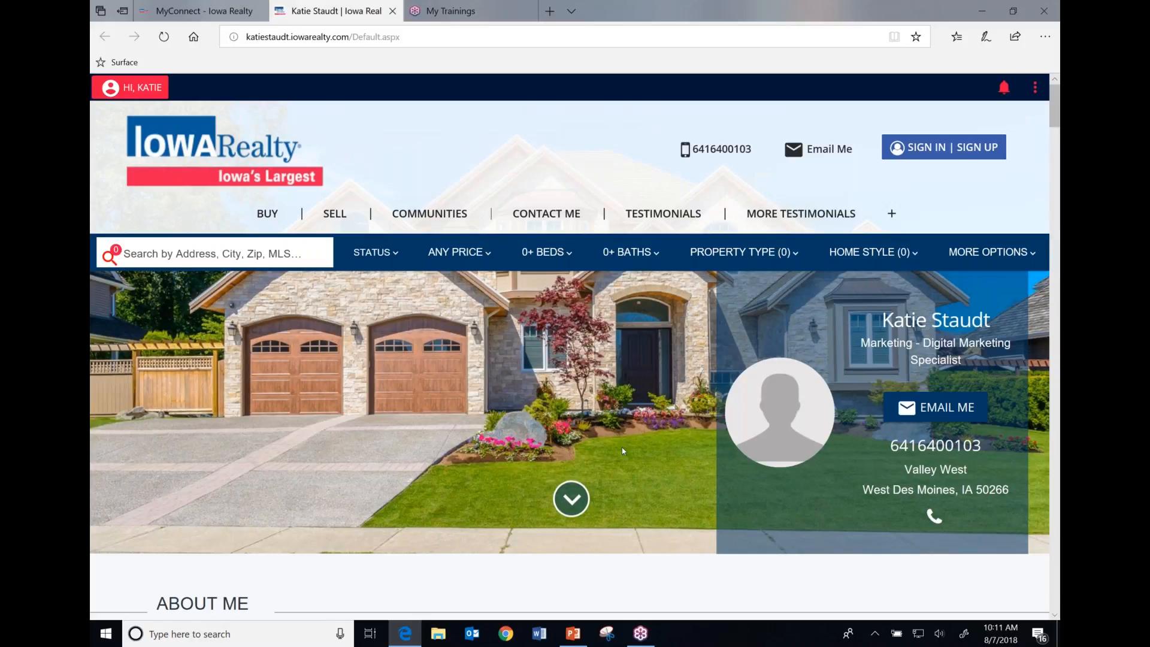
pyautogui.scroll(-3, 622, 451)
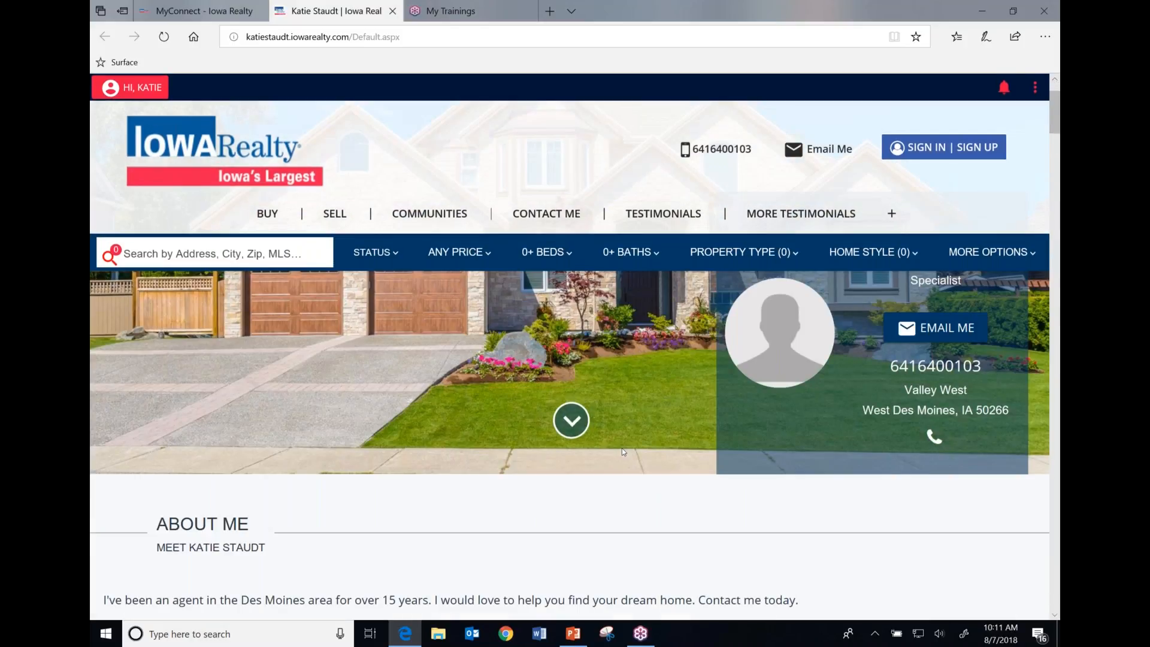
pyautogui.scroll(3, 820, 425)
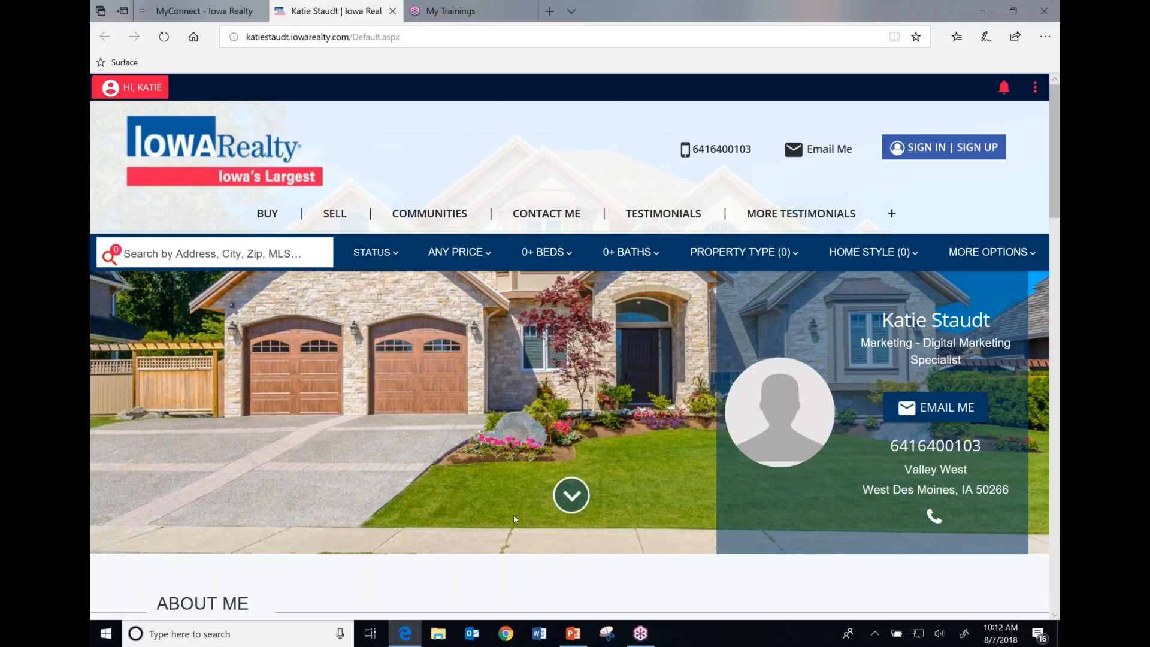
# Import the night city skyline photo from the banner photo library and reload the website
pyautogui.click(1029, 89)
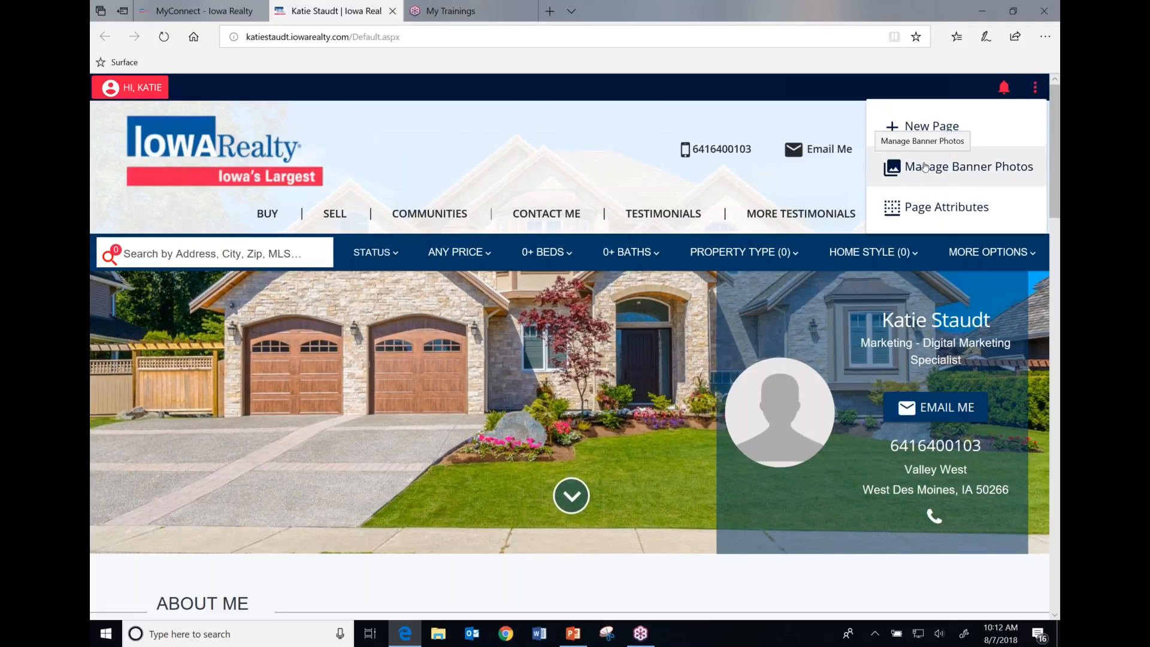
pyautogui.click(925, 167)
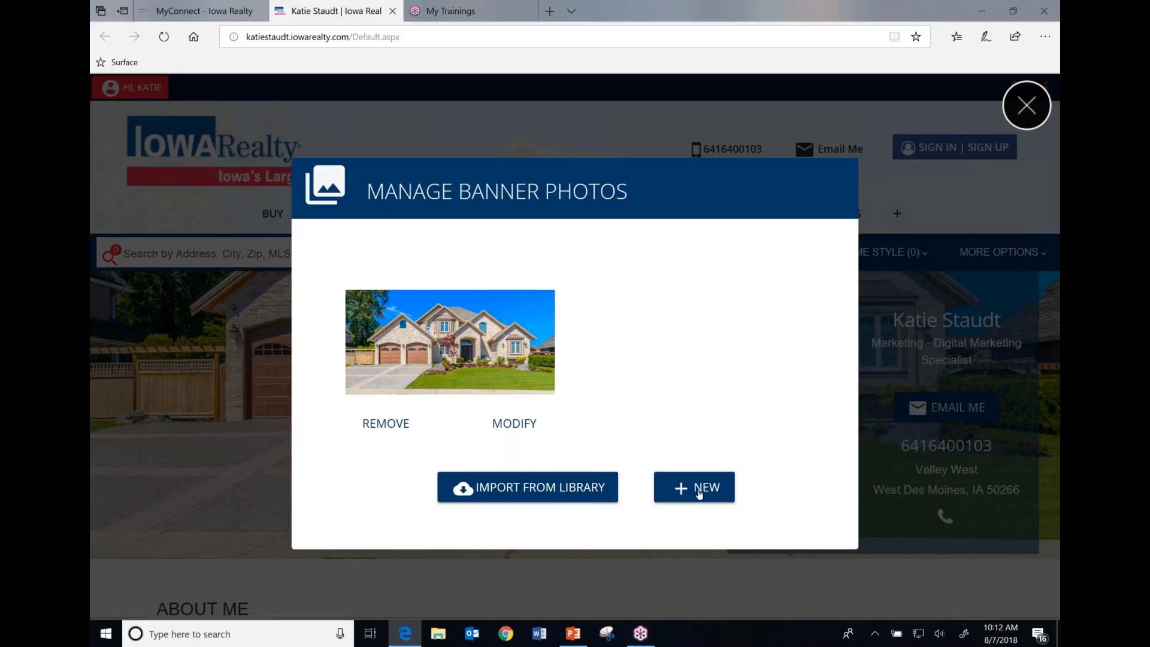
pyautogui.click(525, 489)
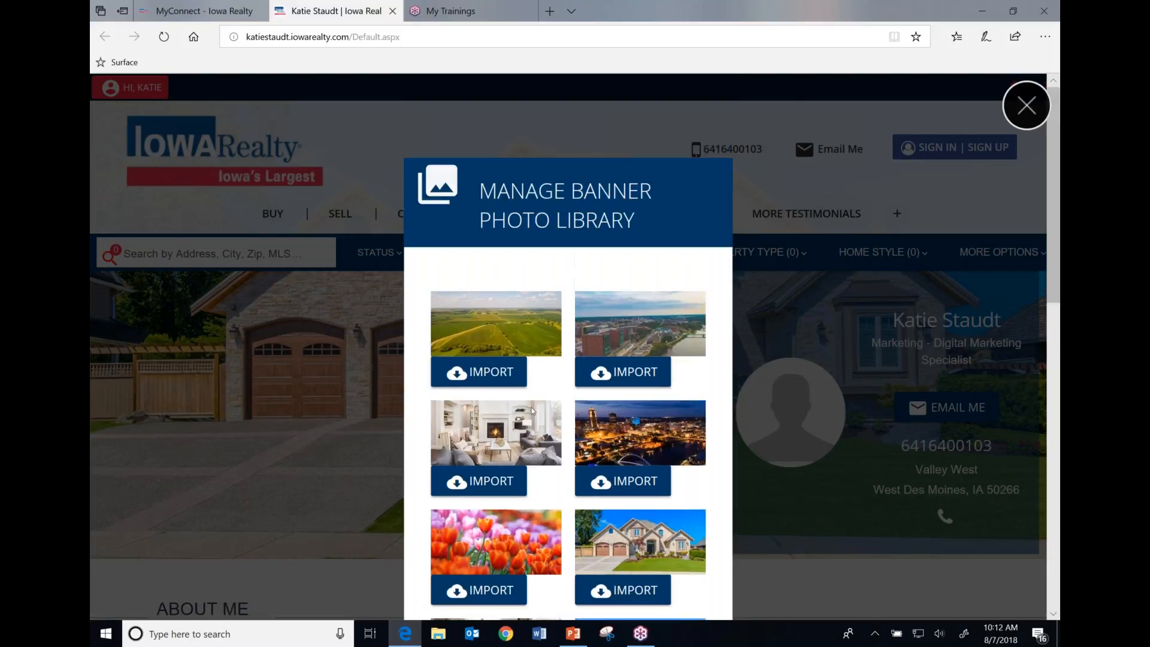
pyautogui.click(628, 481)
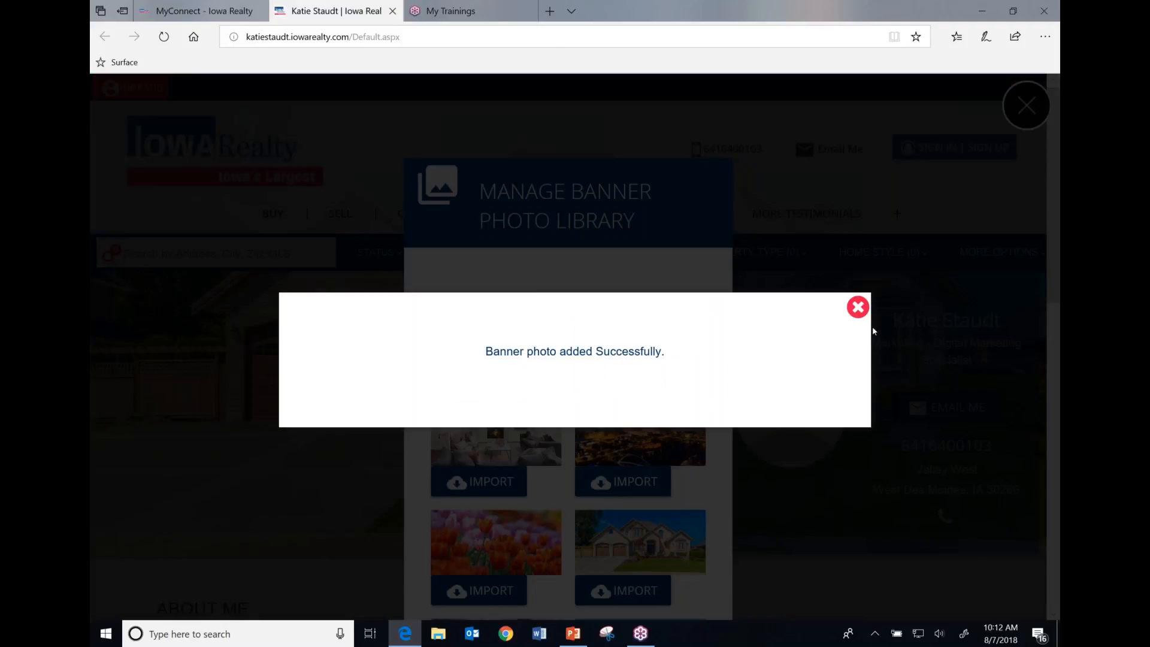
pyautogui.click(857, 307)
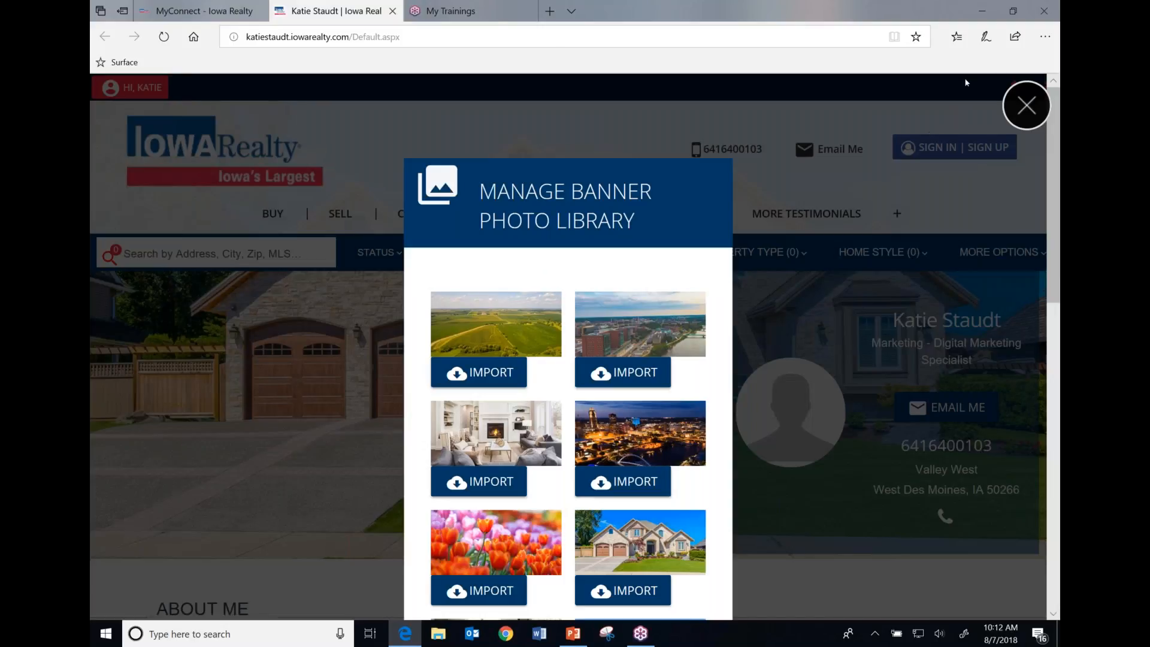
pyautogui.click(1025, 107)
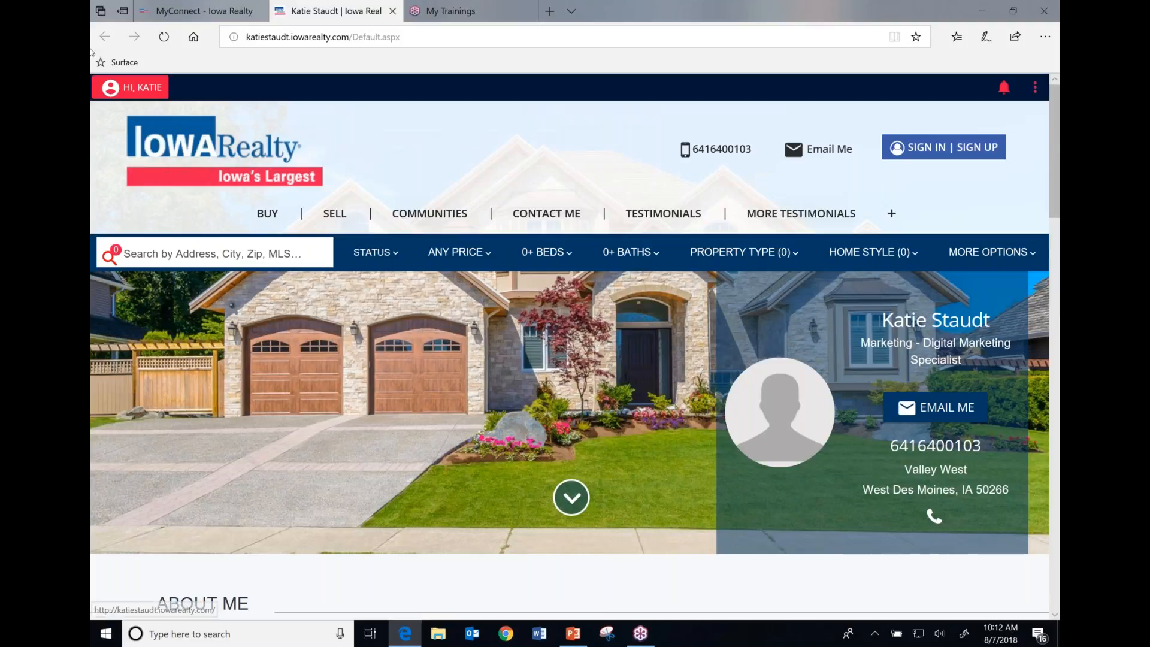
pyautogui.click(163, 42)
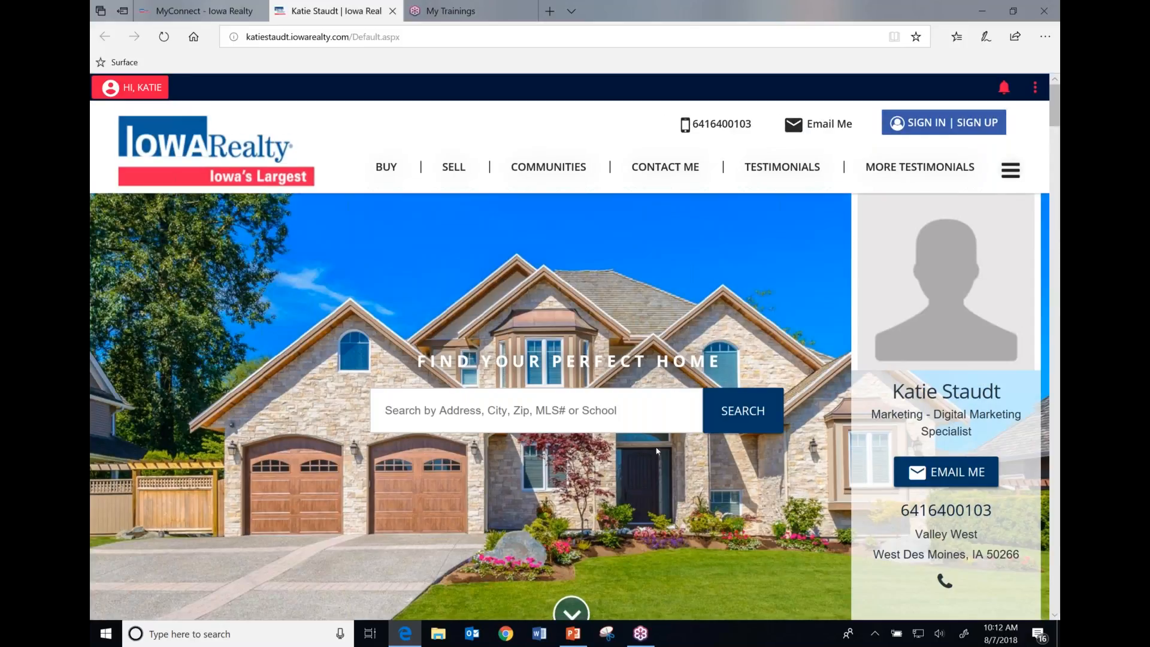
# Remove the stone house photo from the website's banner photos and dismiss the removal message
pyautogui.click(1034, 88)
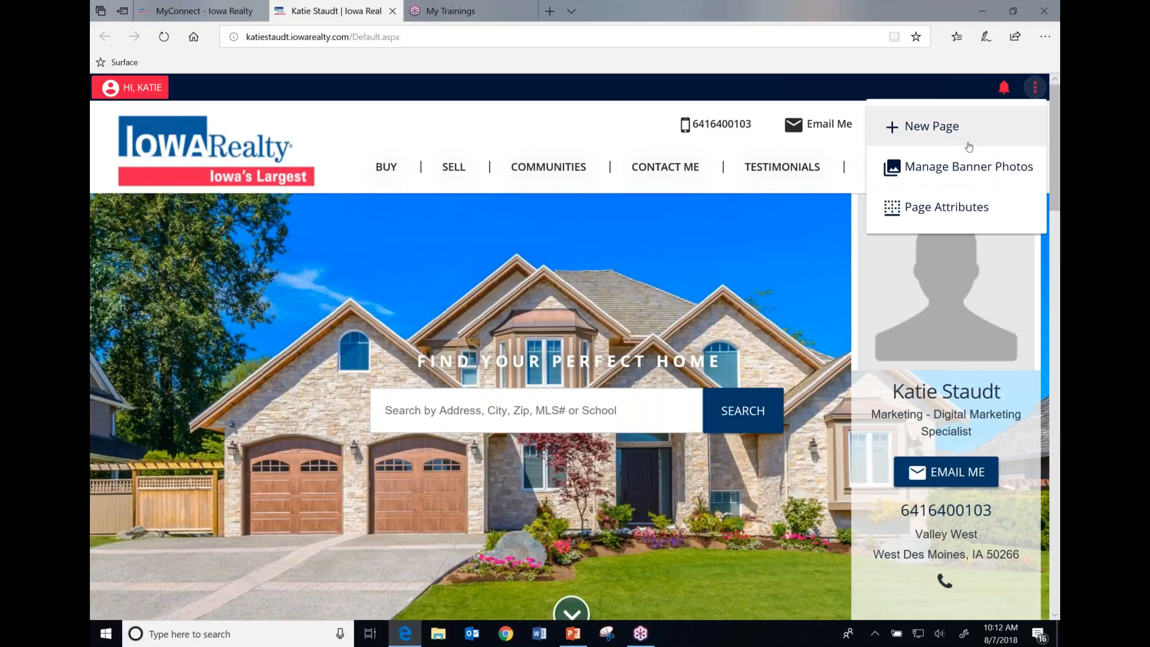
pyautogui.click(960, 167)
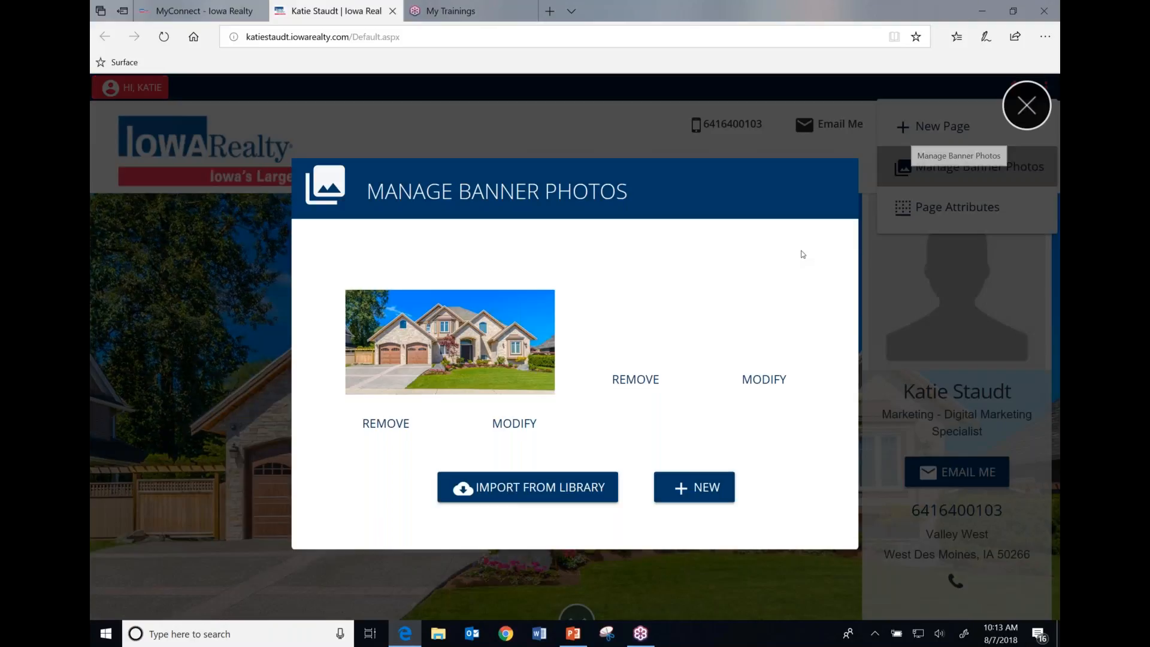
pyautogui.click(372, 423)
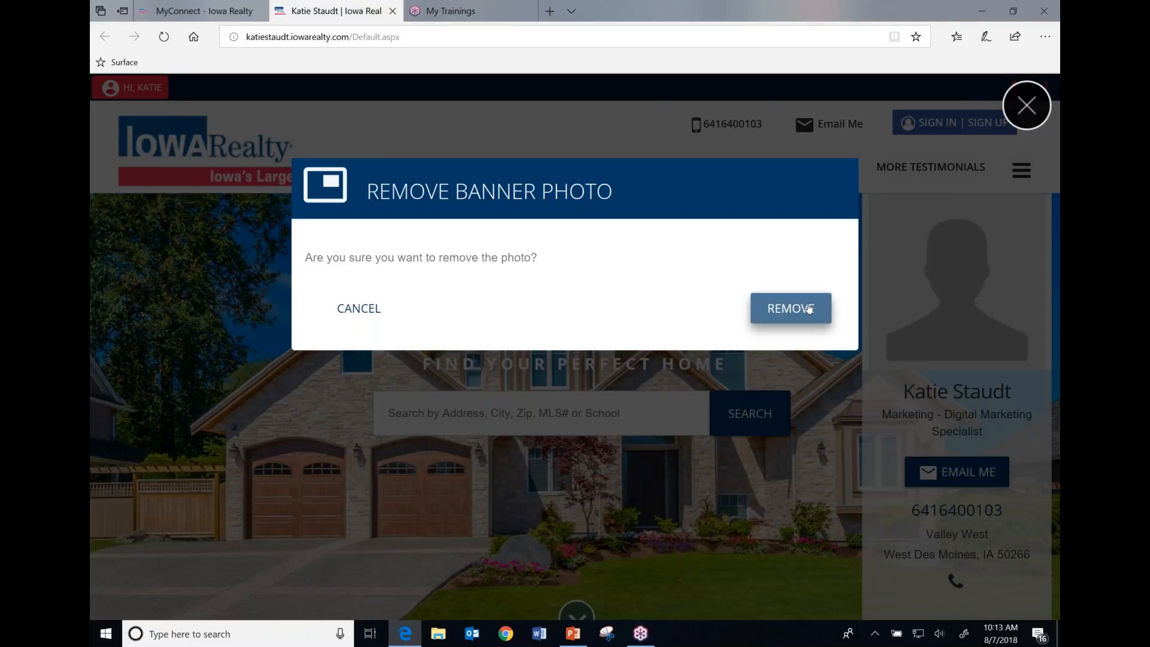
pyautogui.click(782, 310)
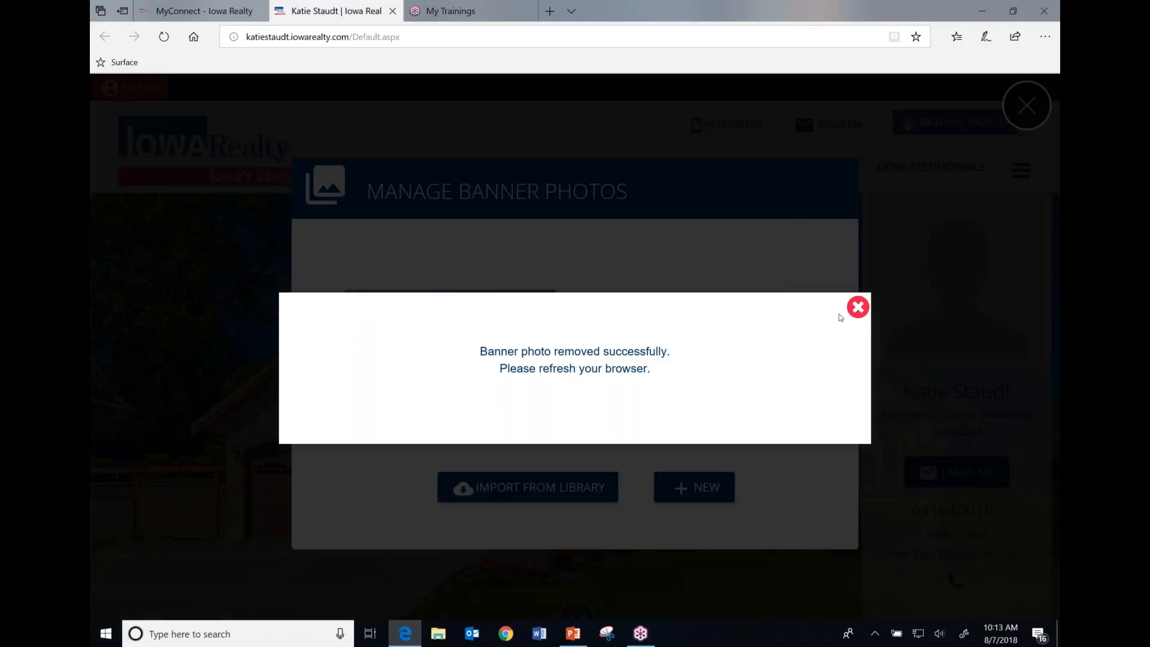
pyautogui.click(857, 306)
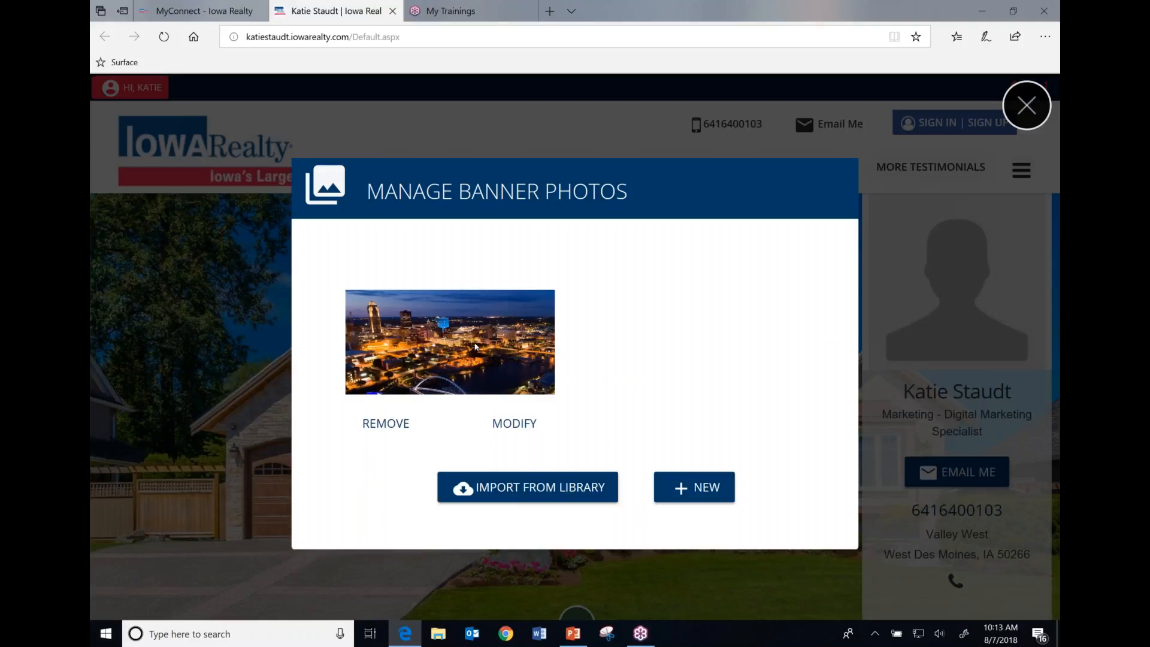
# Close the banner photo manager, reload the agent website, and review its banner and page management options
pyautogui.click(1019, 113)
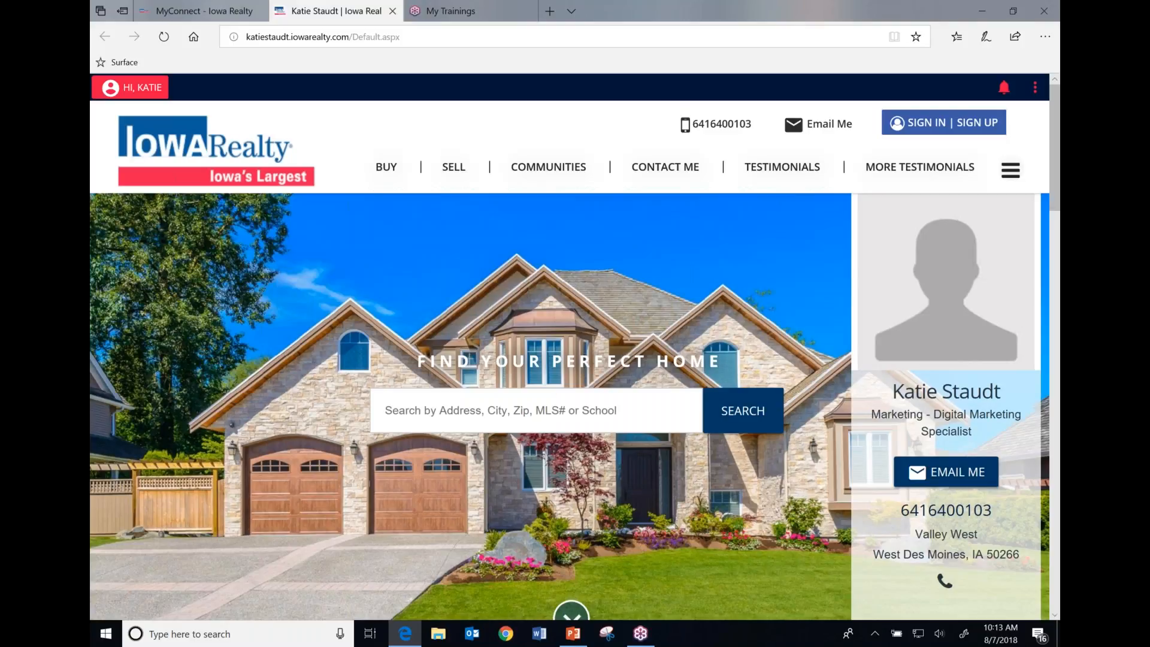
pyautogui.click(164, 37)
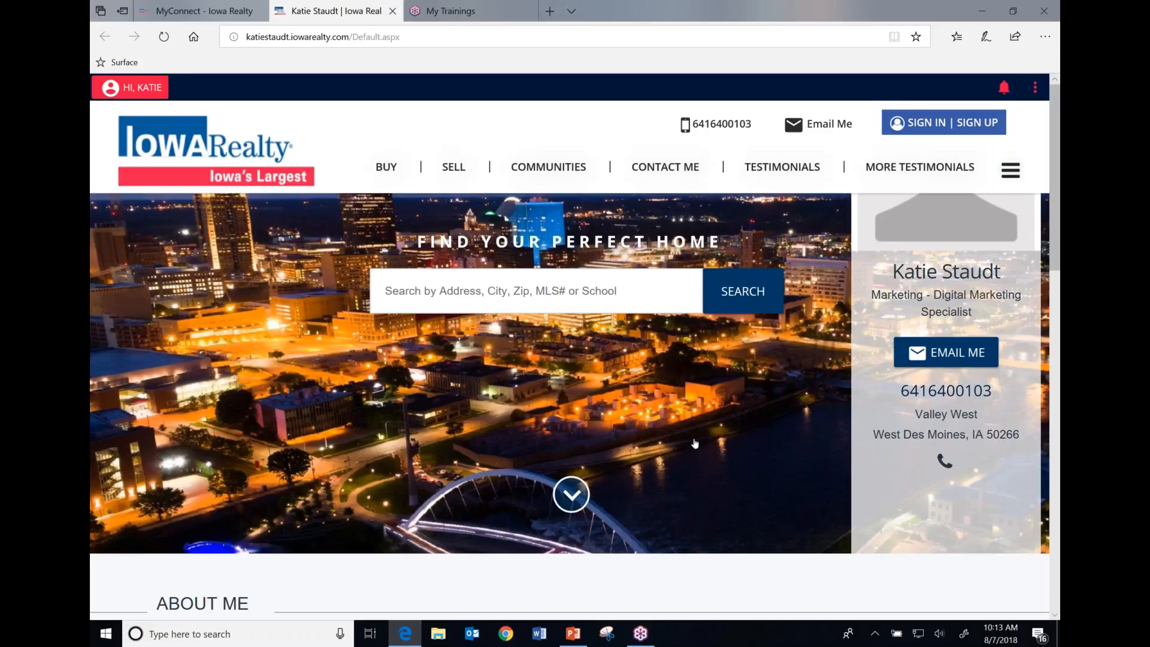
pyautogui.scroll(-3, 699, 452)
pyautogui.scroll(3, 700, 451)
pyautogui.scroll(2, 574, 371)
pyautogui.scroll(-3, 93, 95)
pyautogui.scroll(3, 93, 95)
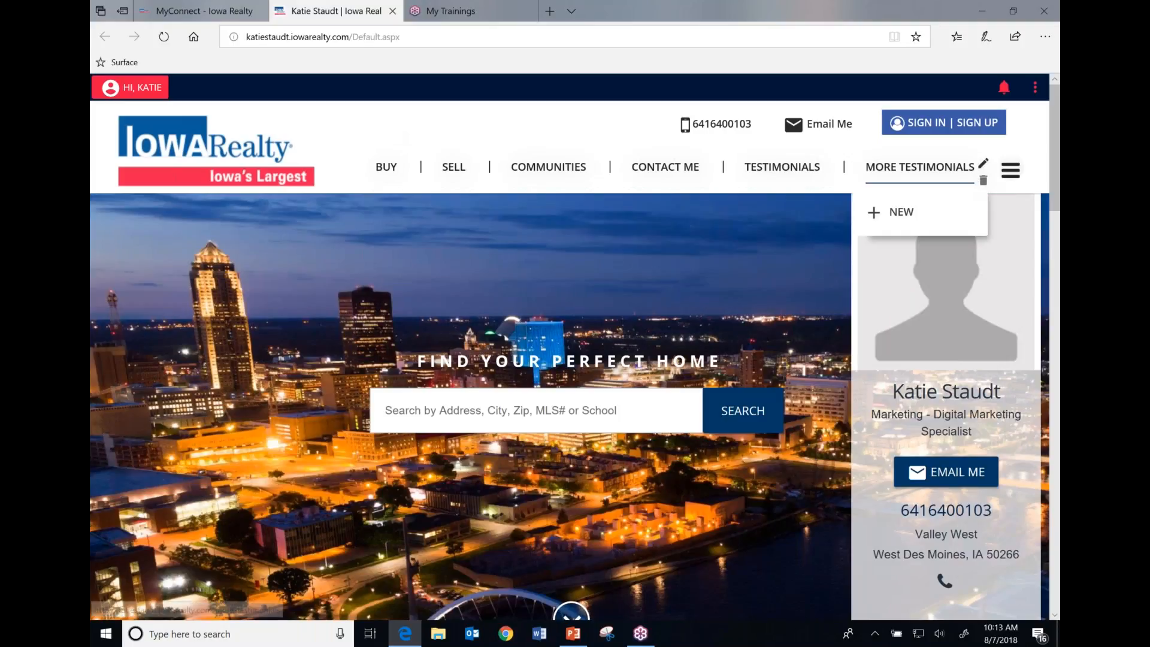
pyautogui.click(1034, 88)
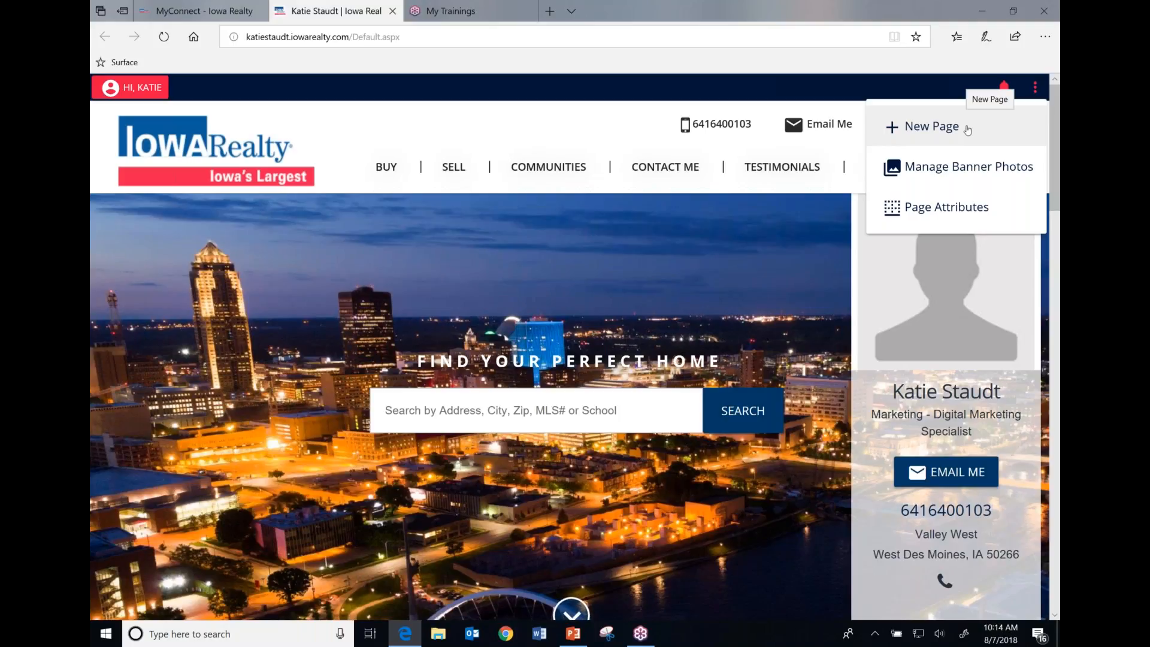
pyautogui.click(604, 122)
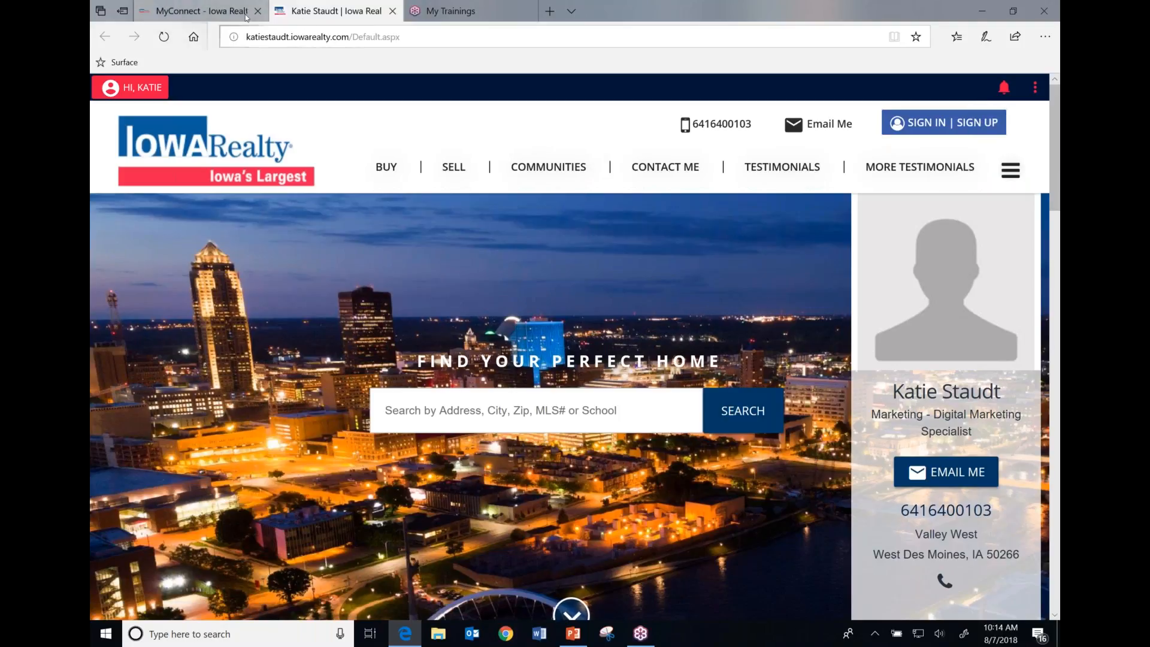
# Switch back to MyConnect, open My Saved Searches, and look through the existing saved searches
pyautogui.click(207, 12)
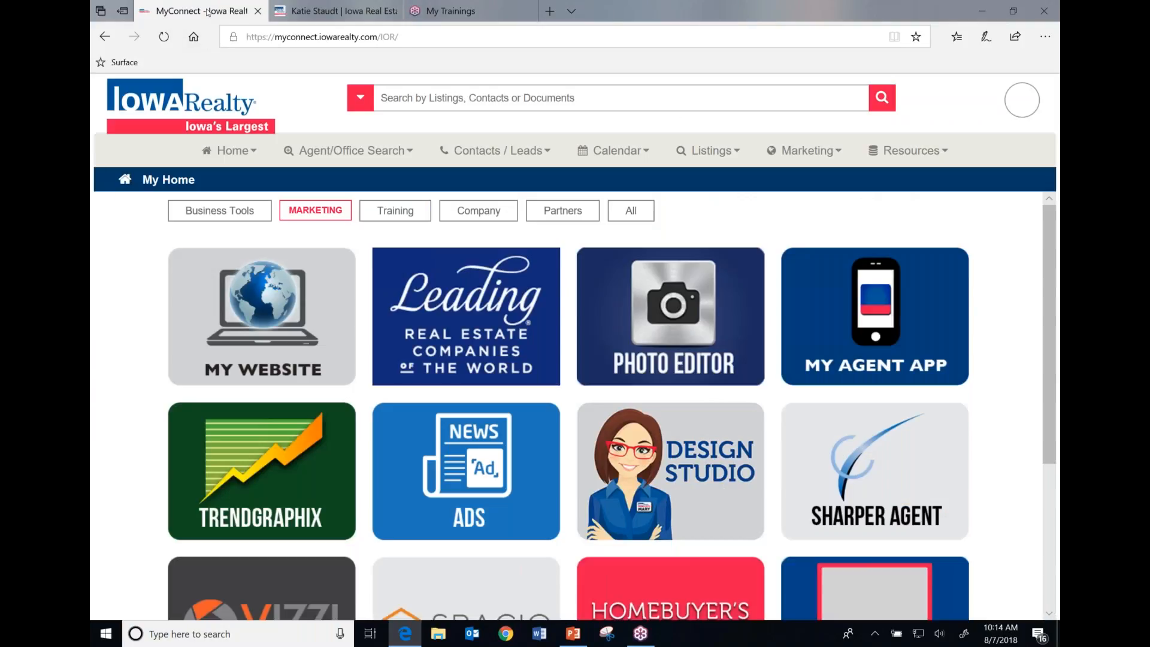
pyautogui.click(721, 150)
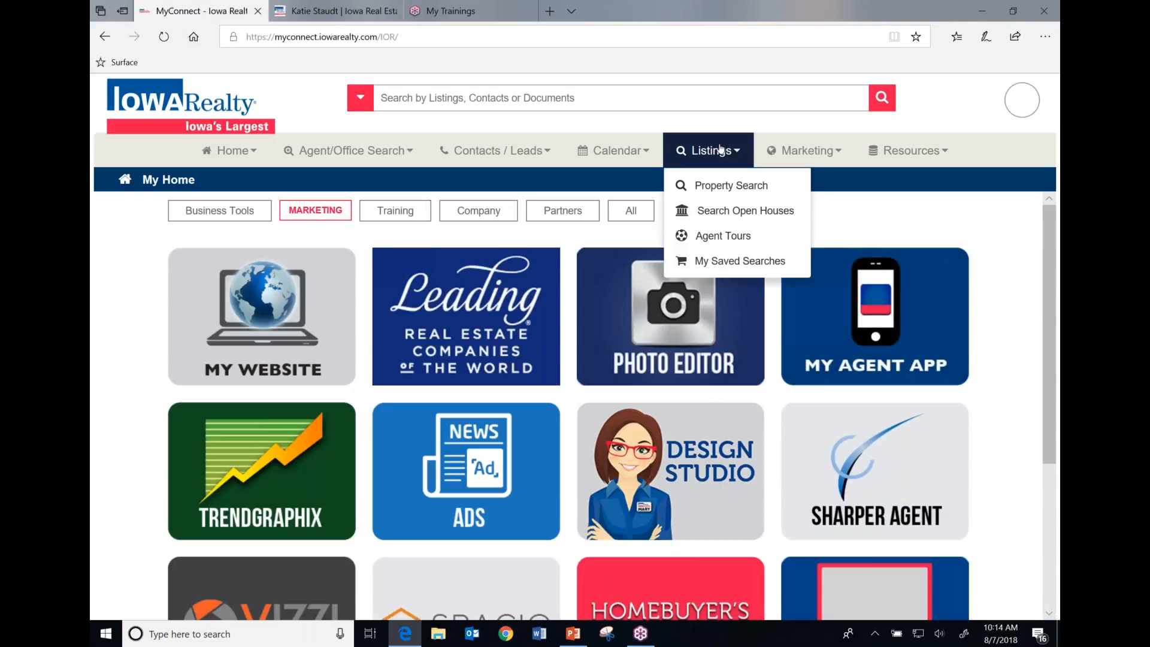
pyautogui.click(728, 263)
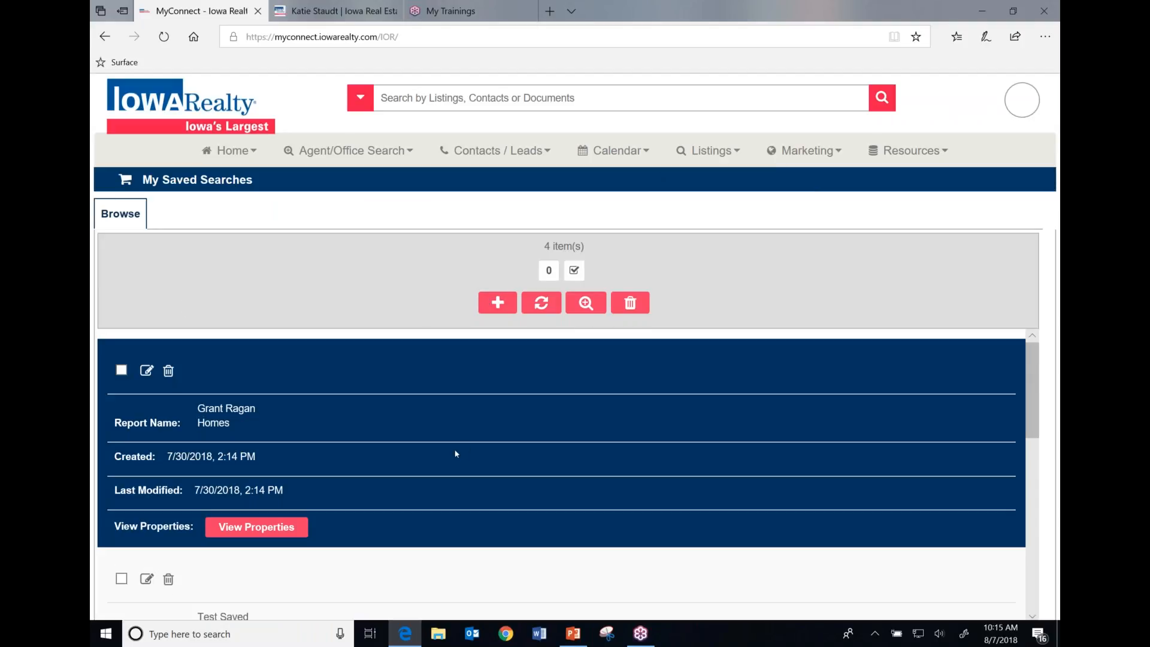
pyautogui.scroll(-4, 455, 454)
pyautogui.scroll(2, 466, 449)
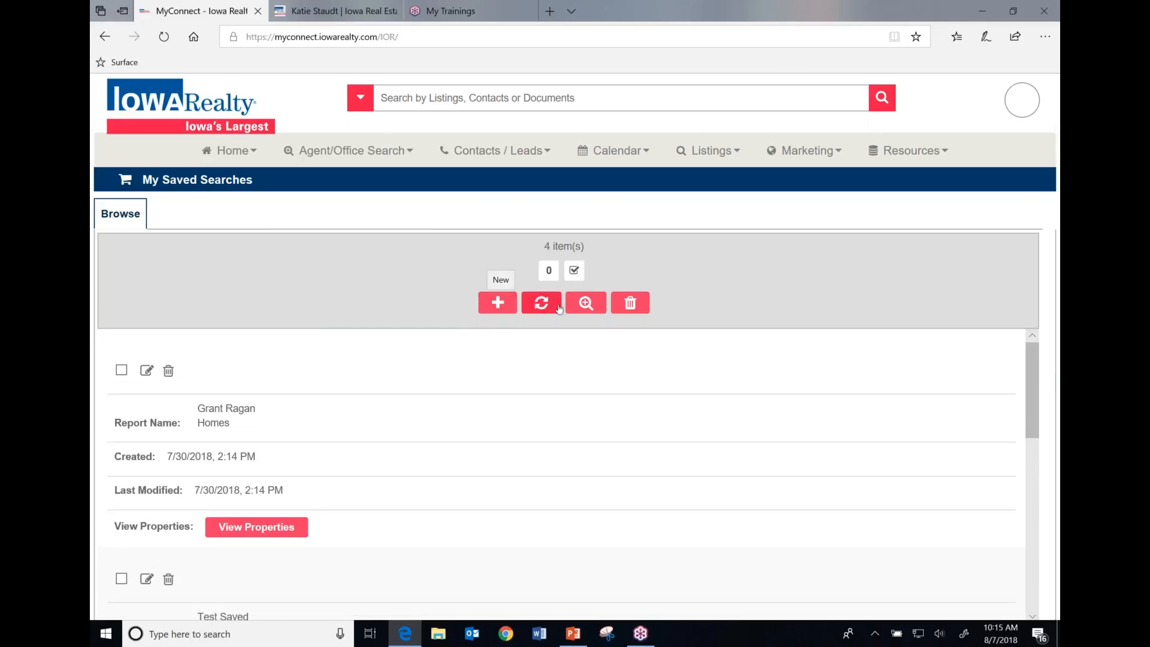
pyautogui.scroll(-7, 406, 439)
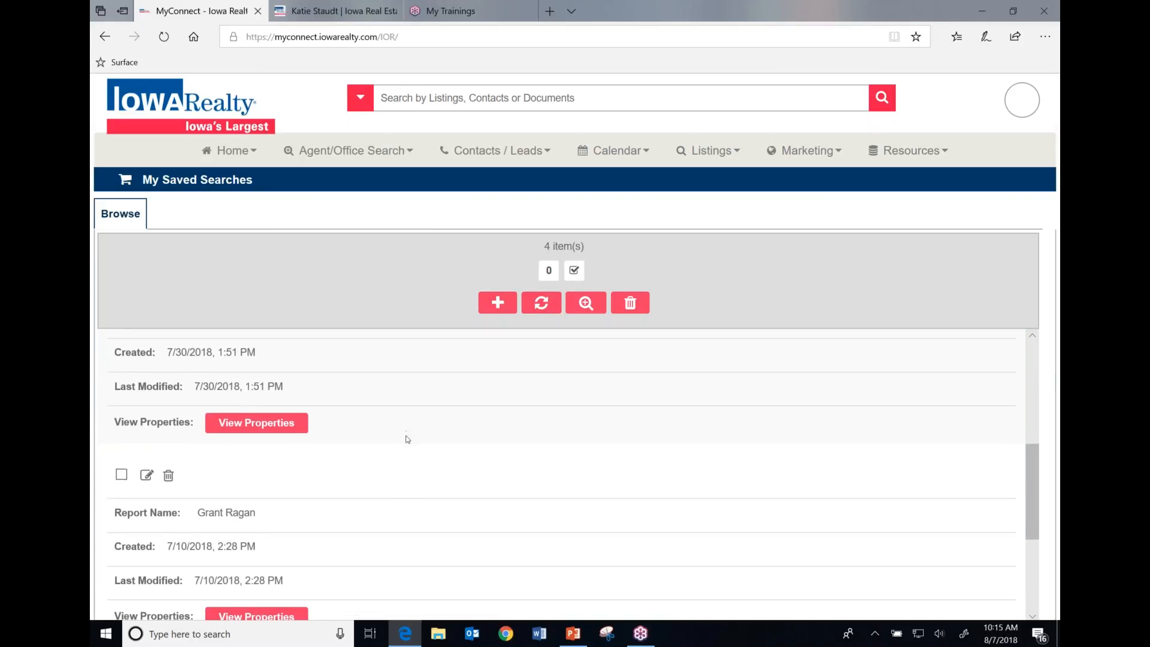
pyautogui.scroll(5, 407, 439)
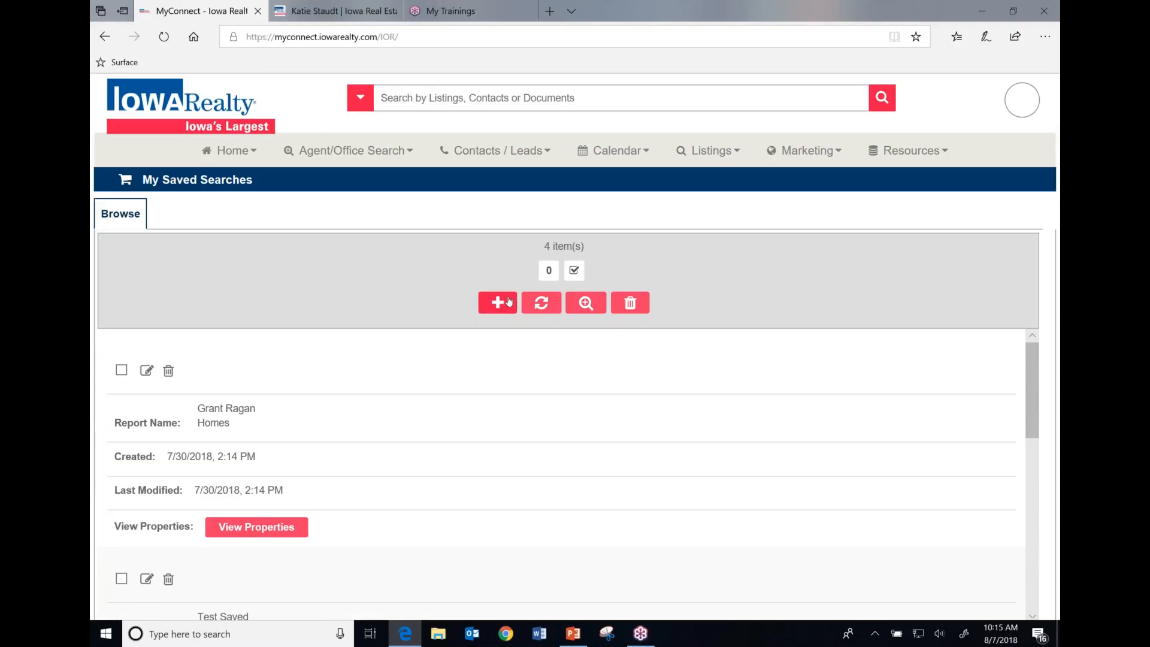
pyautogui.scroll(-6, 304, 538)
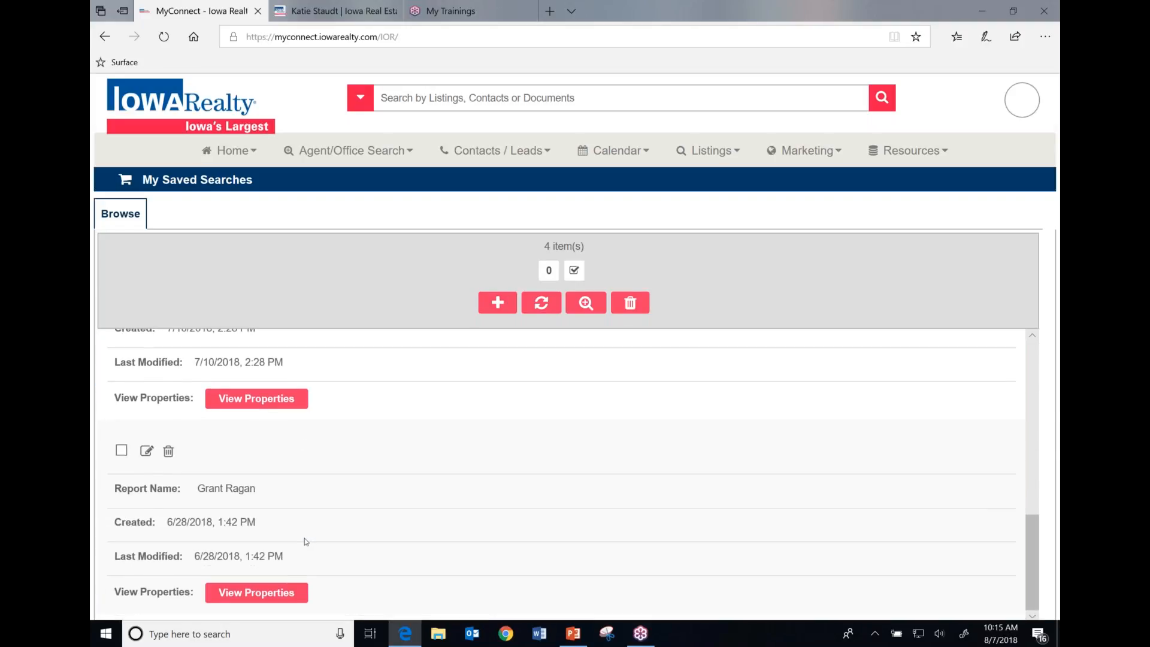
pyautogui.scroll(10, 304, 538)
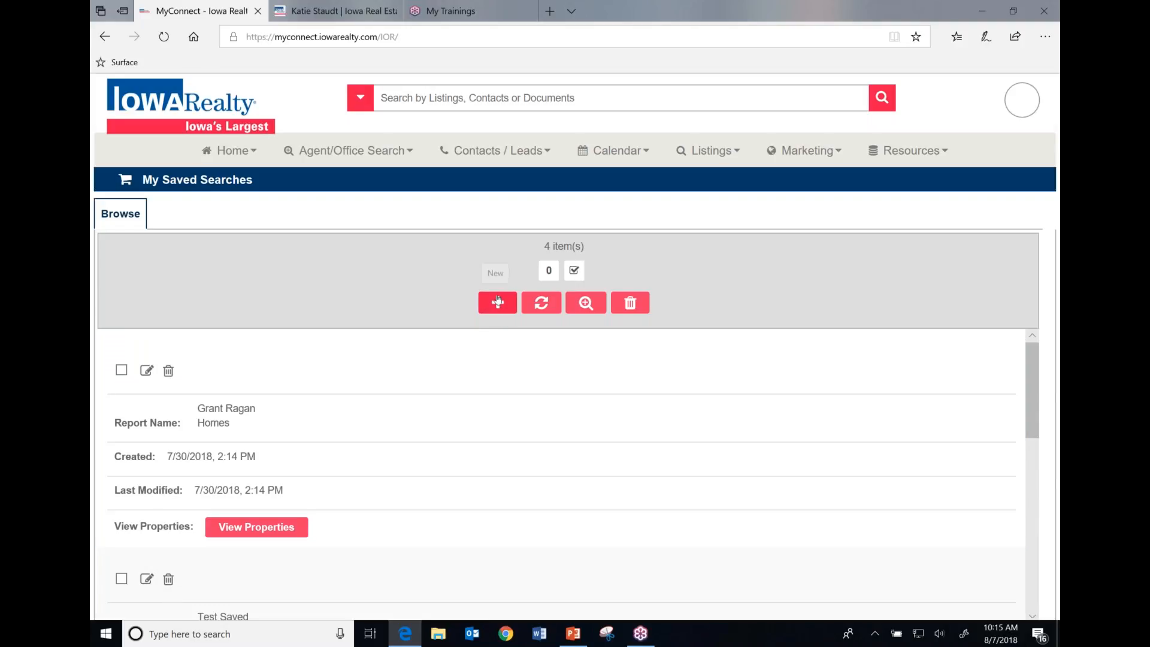
# Start a new saved search with the report name Beaverdale
pyautogui.click(497, 302)
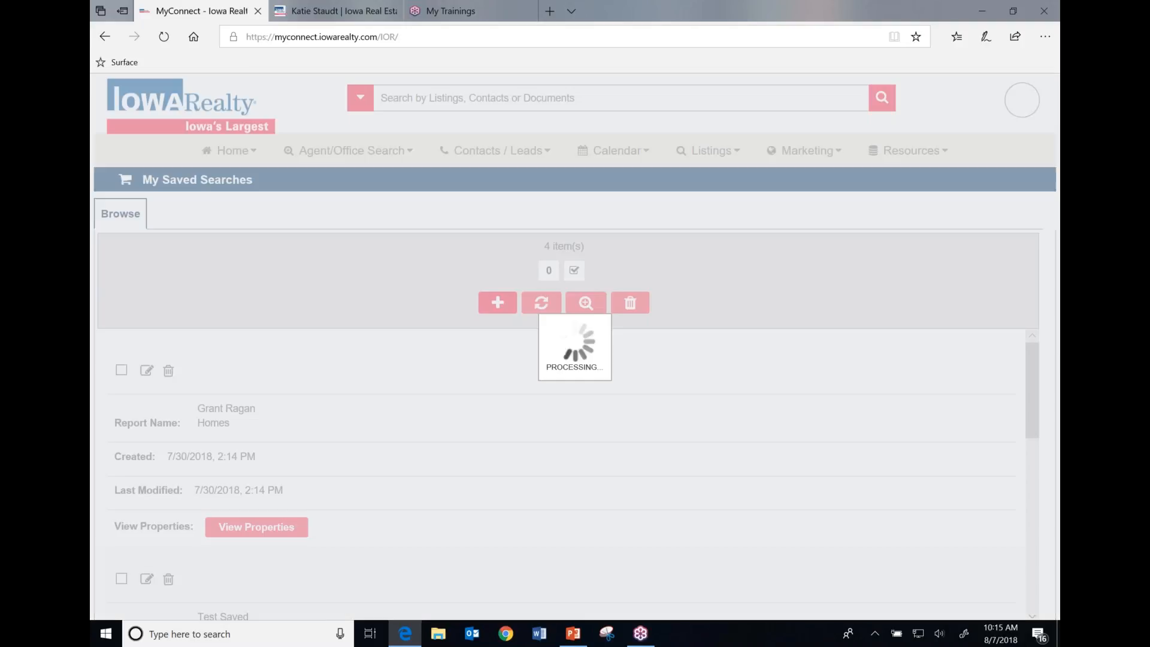
pyautogui.click(359, 180)
pyautogui.moveTo(230, 181)
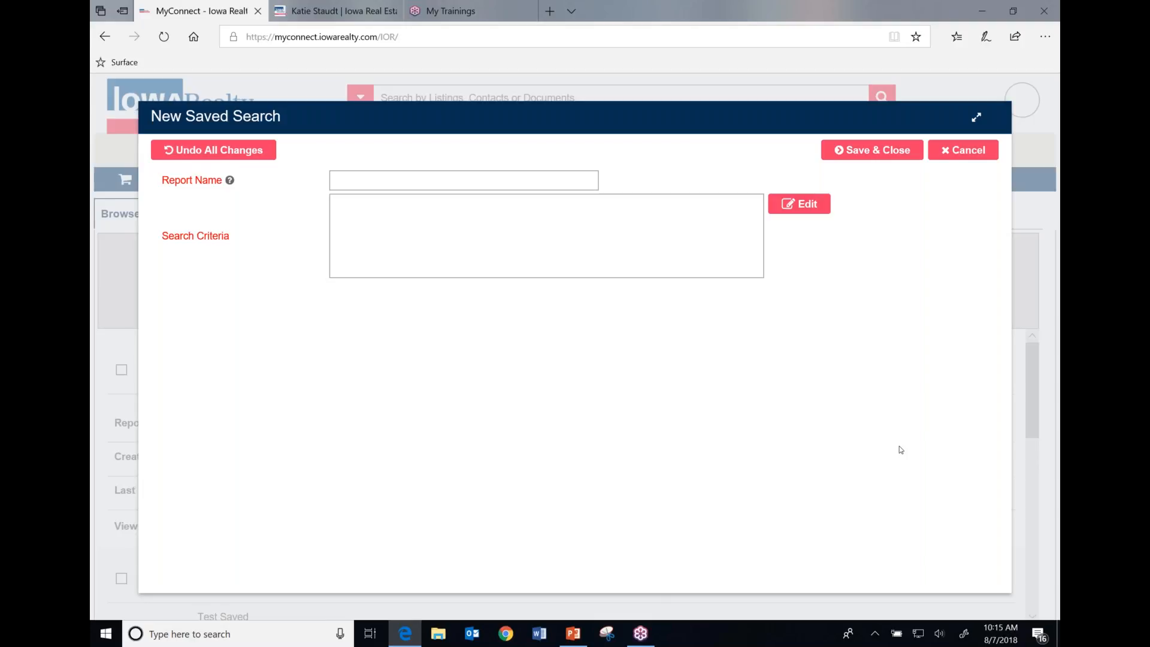
pyautogui.click(568, 188)
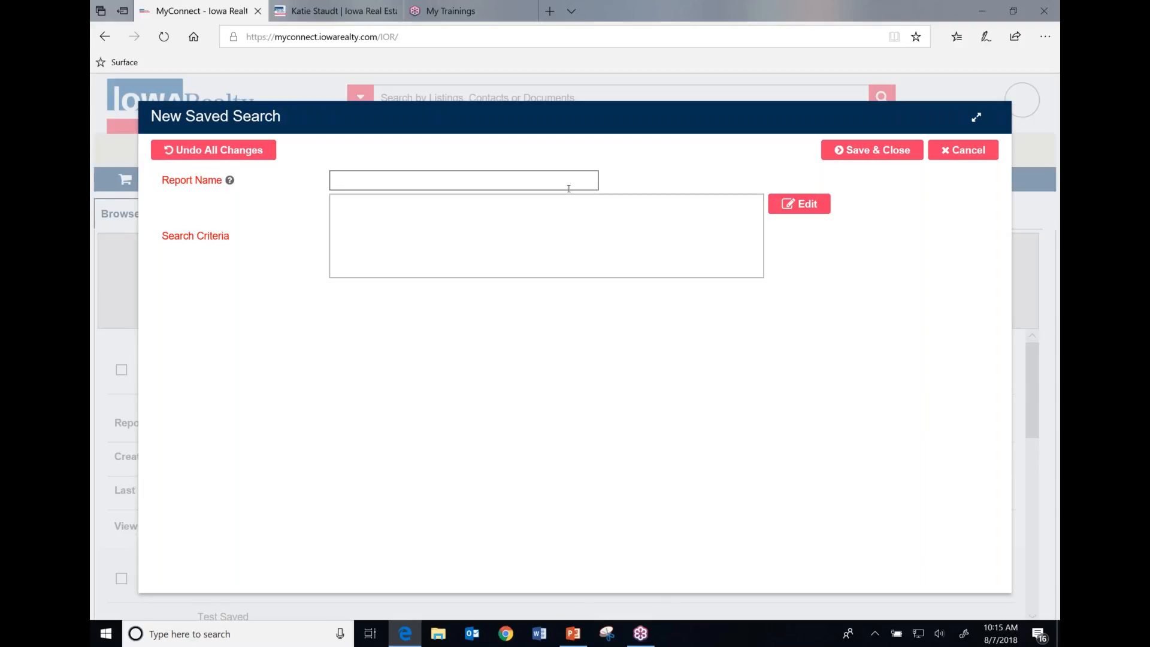
pyautogui.write('Beaverdale')
pyautogui.click(562, 228)
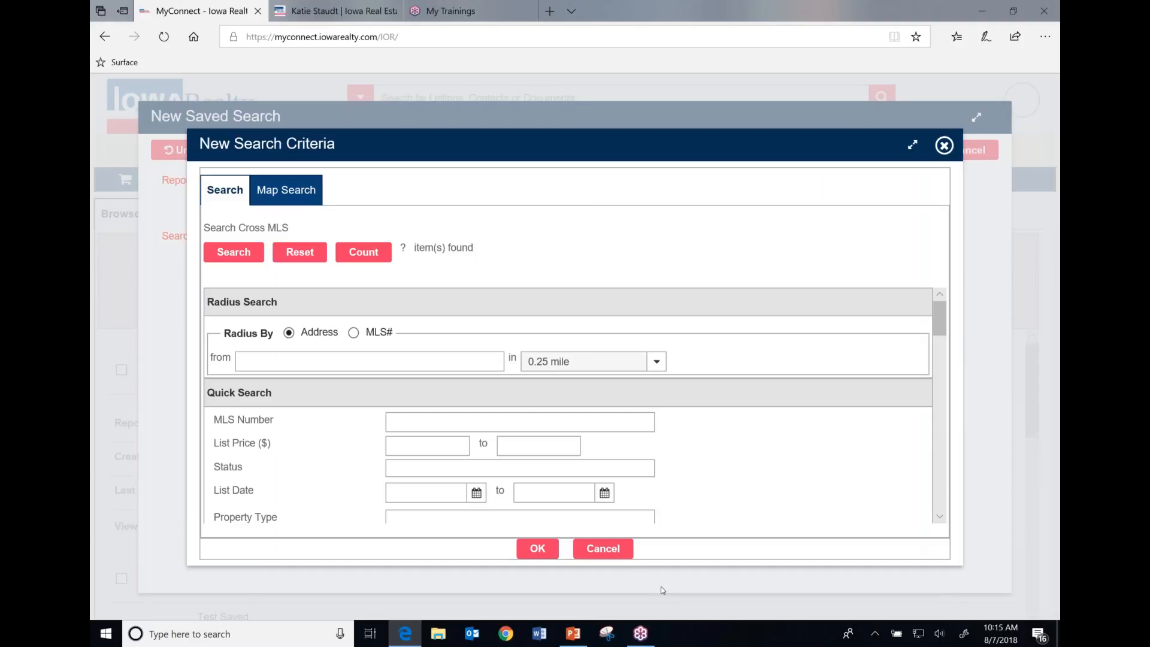
pyautogui.click(618, 546)
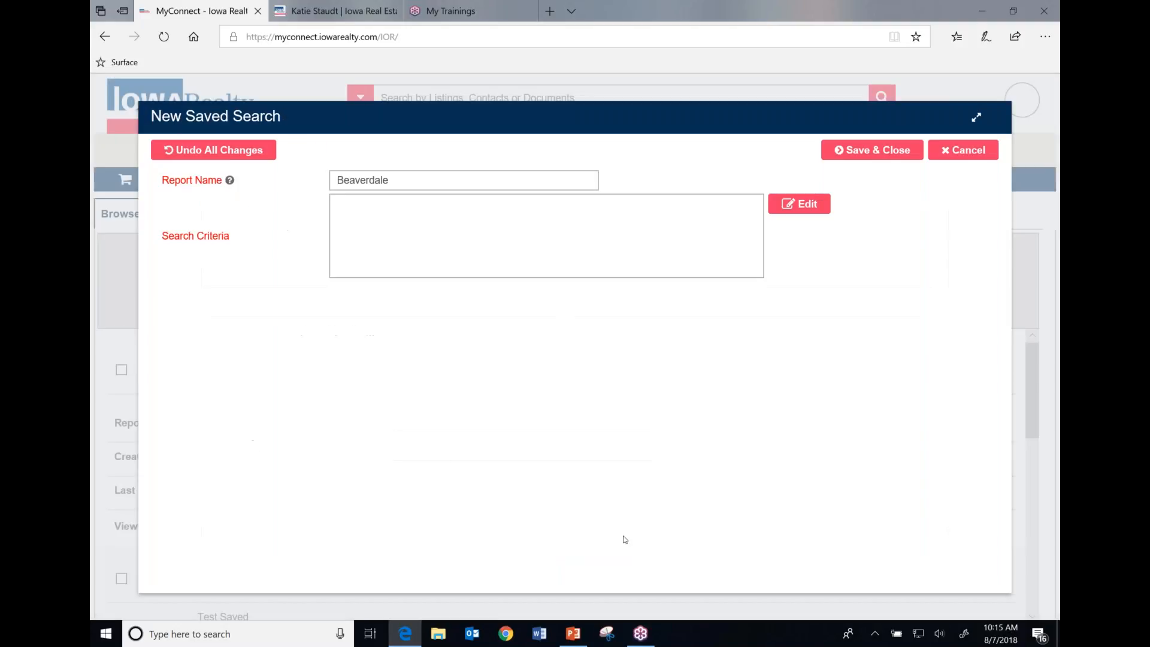
# Open the search criteria of the new saved search and examine the location, feature and listing type fields
pyautogui.click(795, 207)
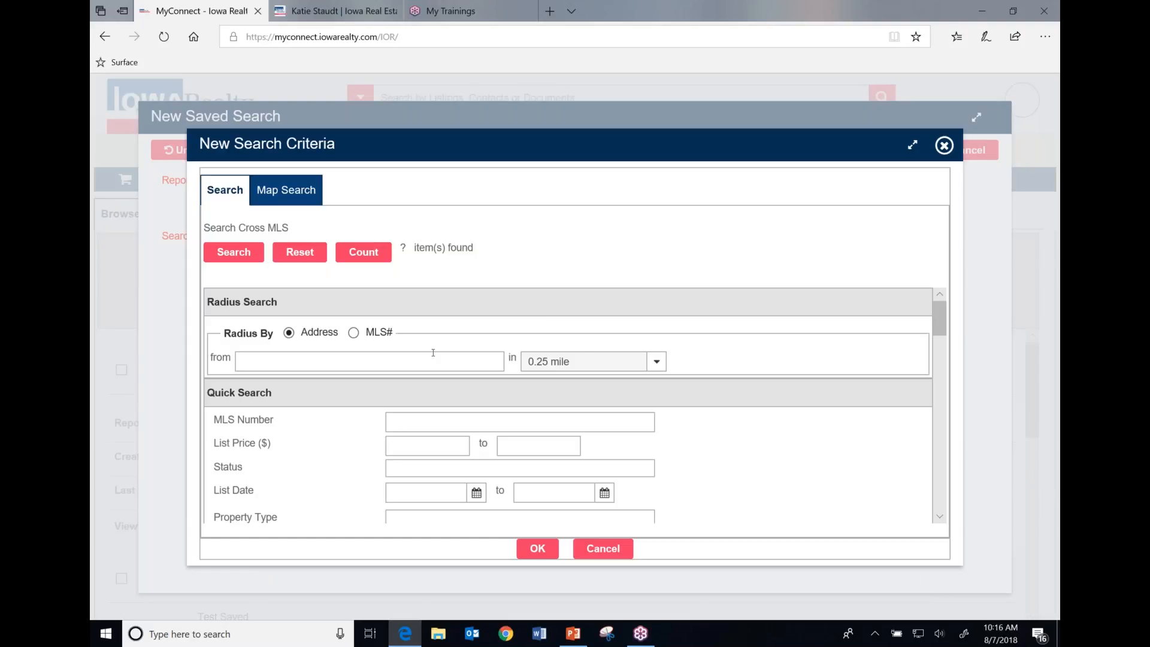
pyautogui.scroll(-6, 433, 352)
pyautogui.scroll(-1, 354, 394)
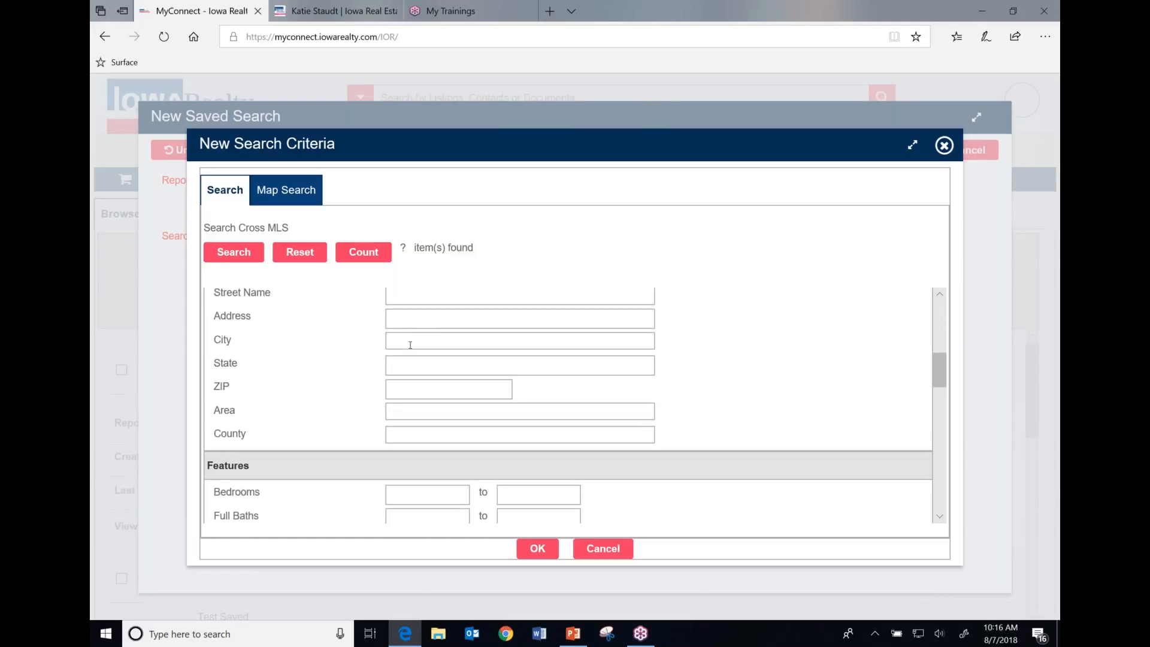
pyautogui.scroll(1, 432, 464)
pyautogui.scroll(-1, 437, 478)
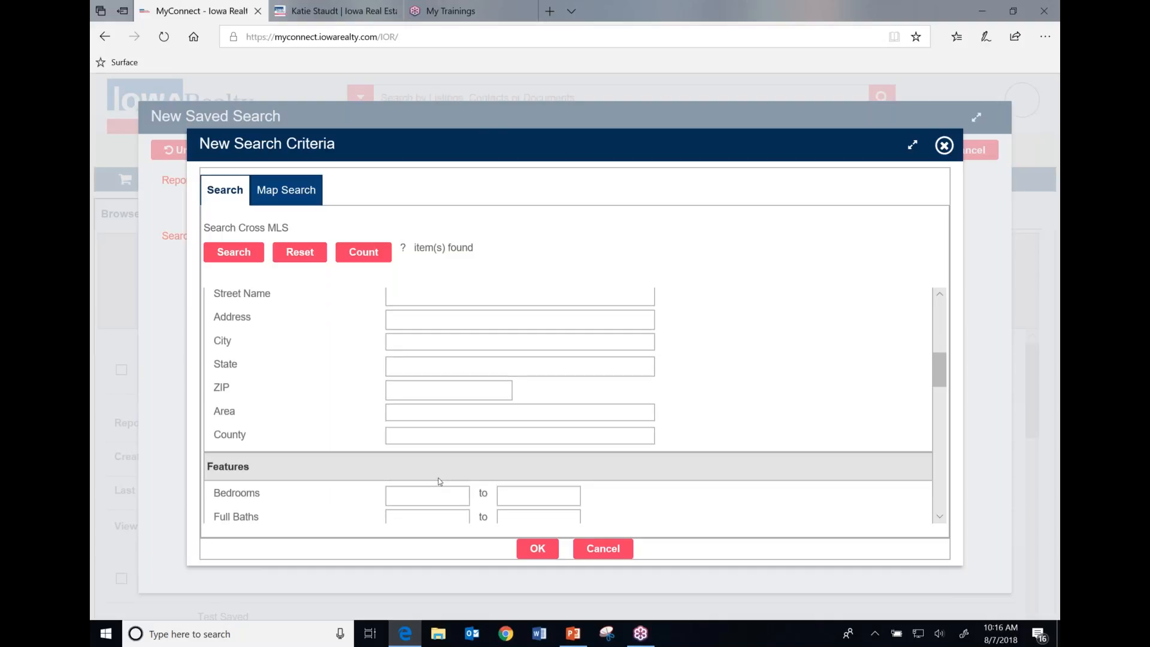
pyautogui.scroll(-4, 440, 481)
pyautogui.scroll(4, 440, 473)
pyautogui.scroll(-8, 494, 413)
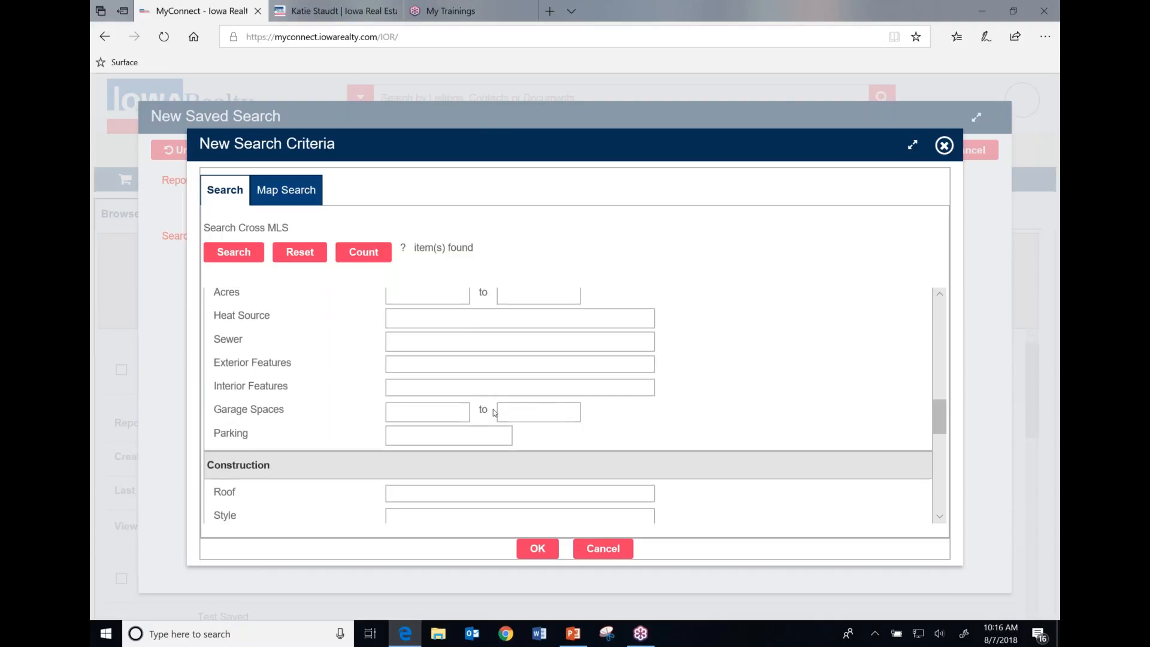
pyautogui.scroll(-10, 494, 412)
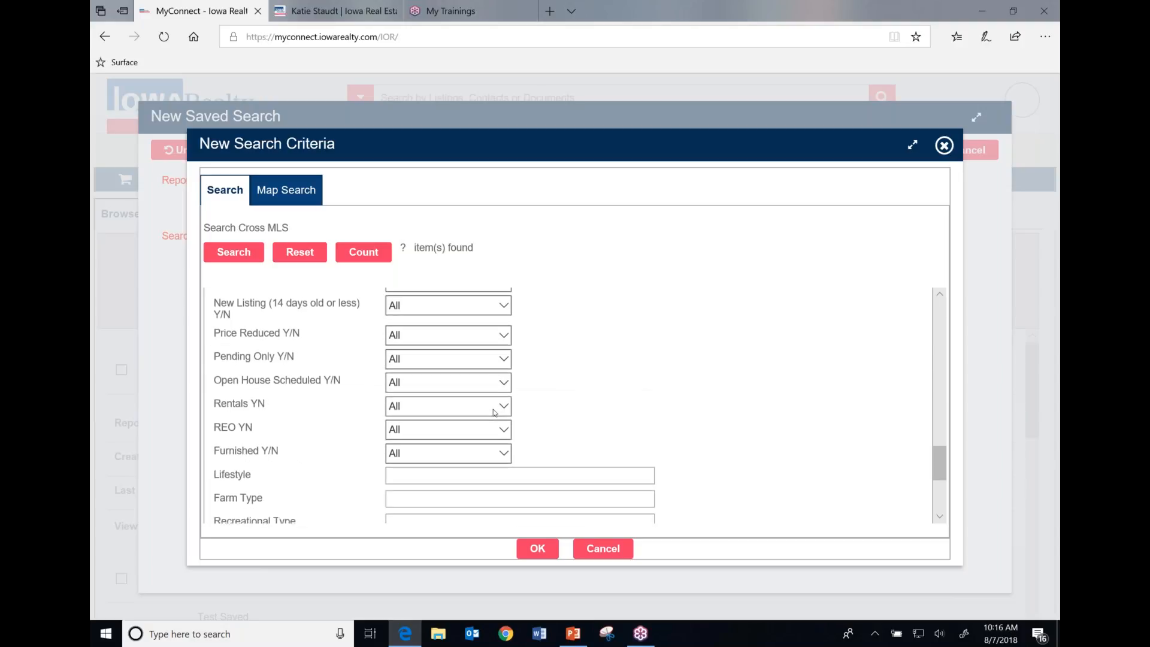
# Try adding Grant Ragan Elementary (Waukee Community School District) as the elementary school criterion and remove it again
pyautogui.scroll(-4, 494, 413)
pyautogui.click(423, 378)
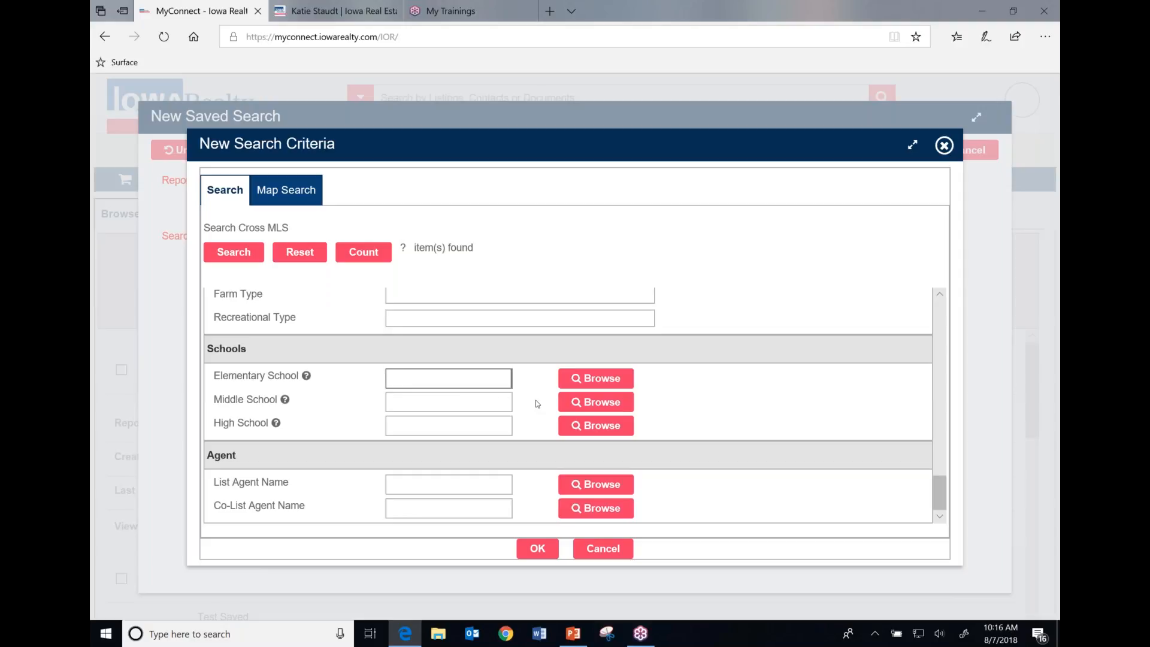
pyautogui.write('grant')
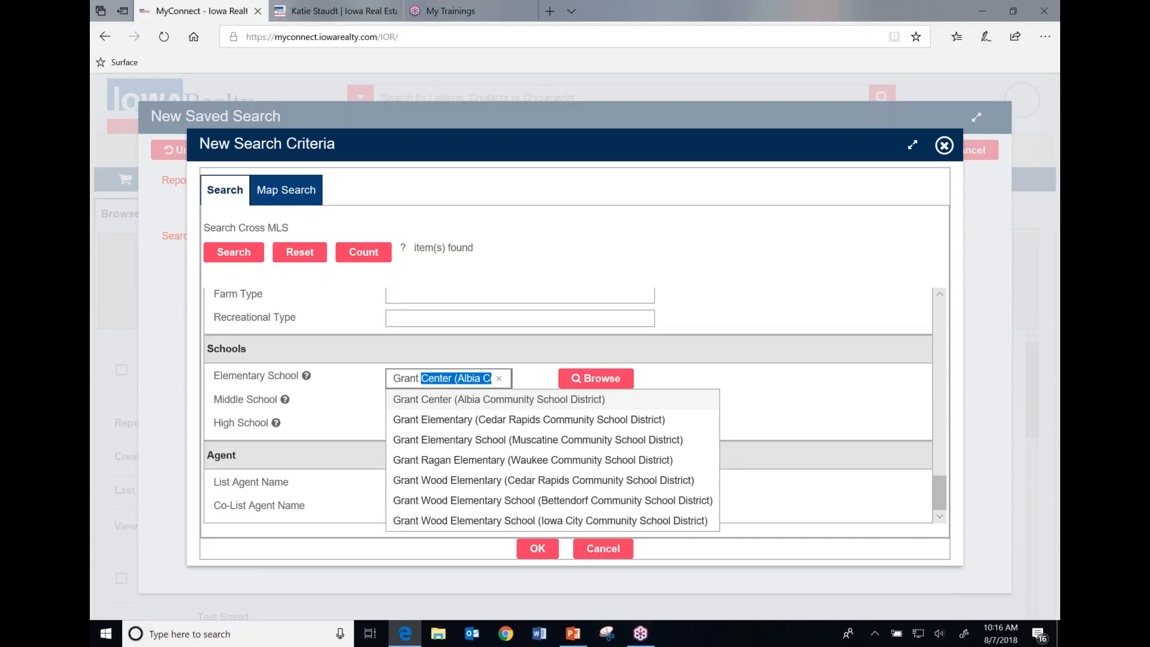
pyautogui.click(580, 459)
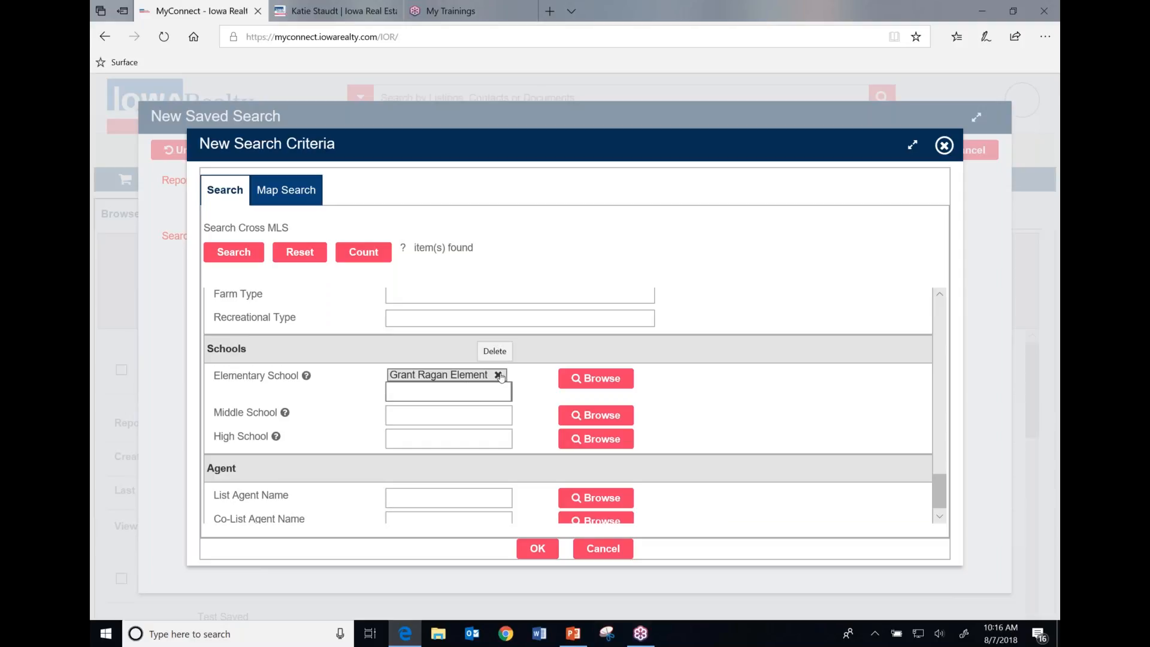
pyautogui.click(501, 376)
# Open the Map Search criteria, examine the saved map areas under My Areas, and collapse them to uncover the map
pyautogui.scroll(3, 429, 431)
pyautogui.scroll(6, 410, 371)
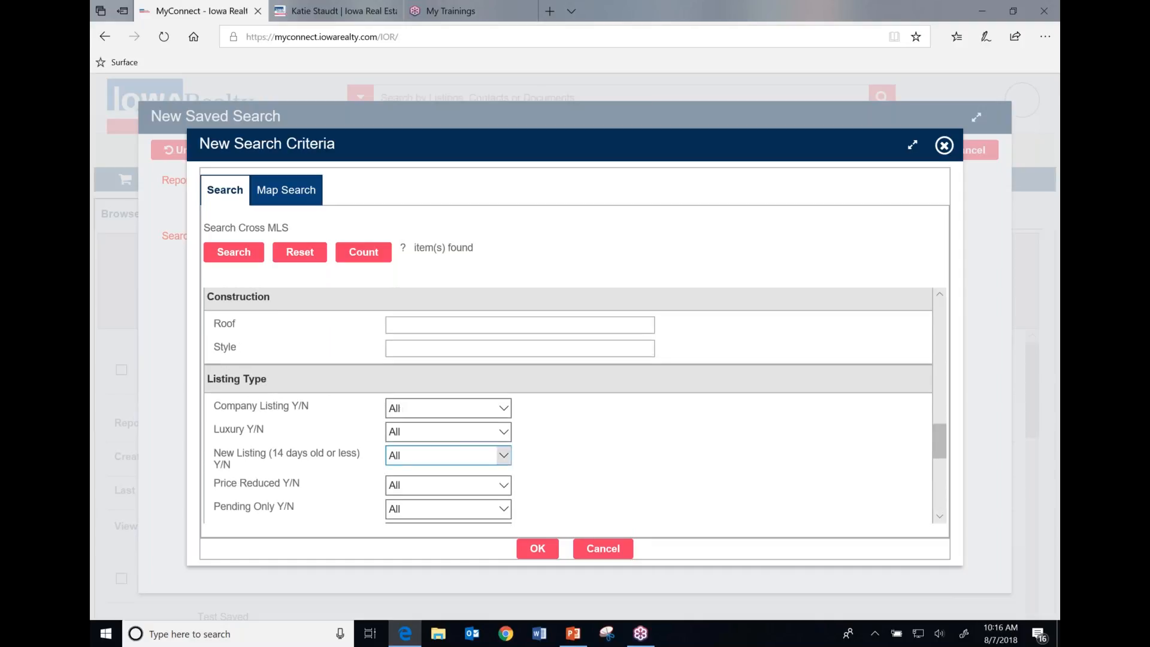
pyautogui.scroll(10, 409, 370)
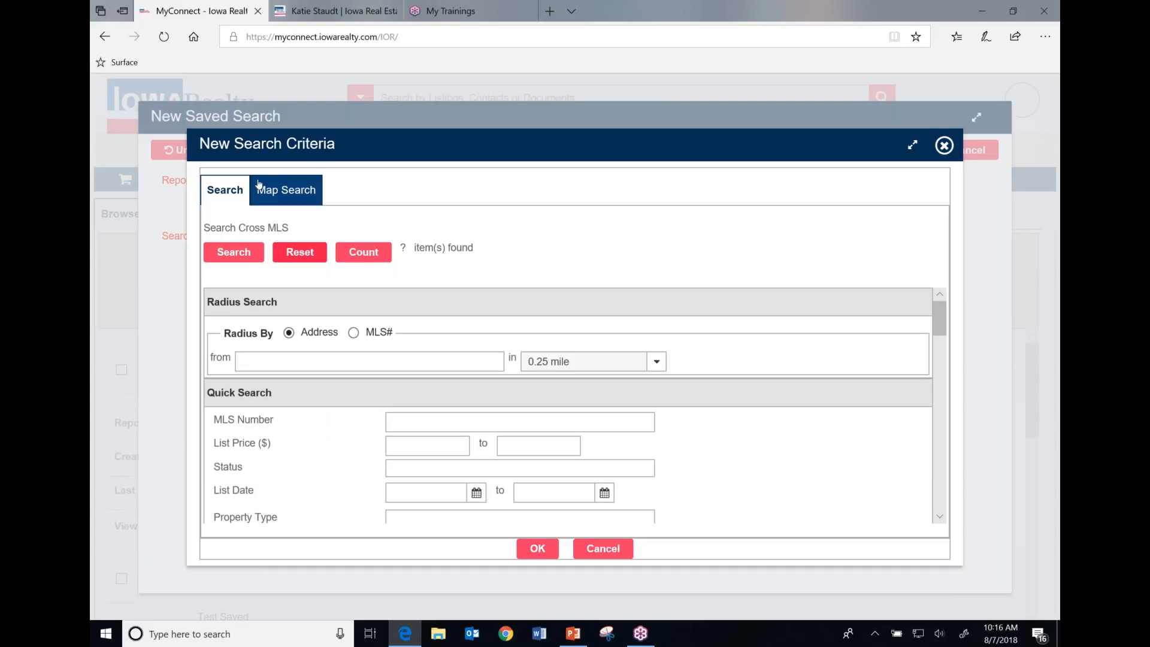
pyautogui.click(285, 193)
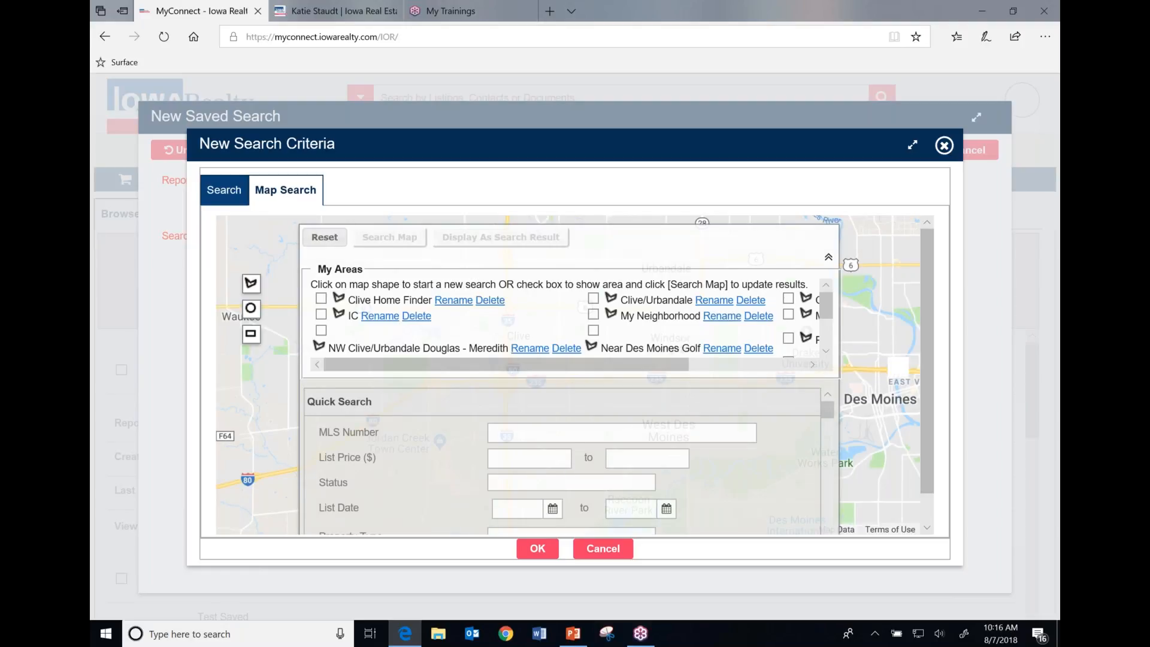
pyautogui.scroll(-1, 477, 323)
pyautogui.moveTo(514, 370); pyautogui.dragTo(385, 345)
pyautogui.scroll(-3, 385, 345)
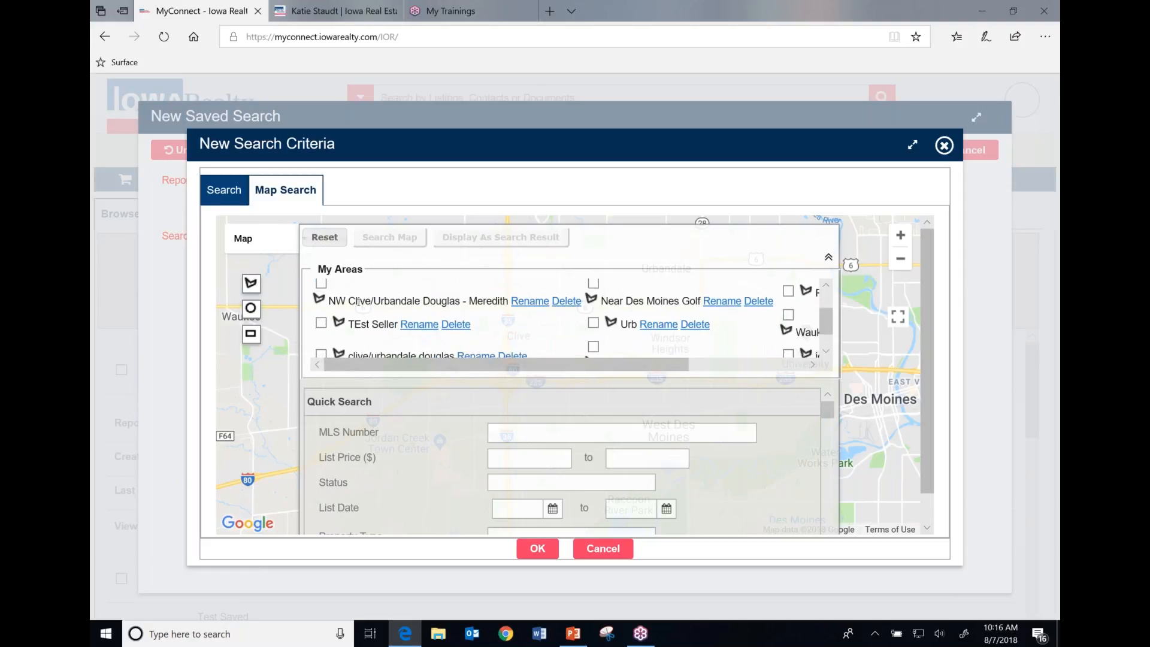
pyautogui.scroll(-1, 530, 338)
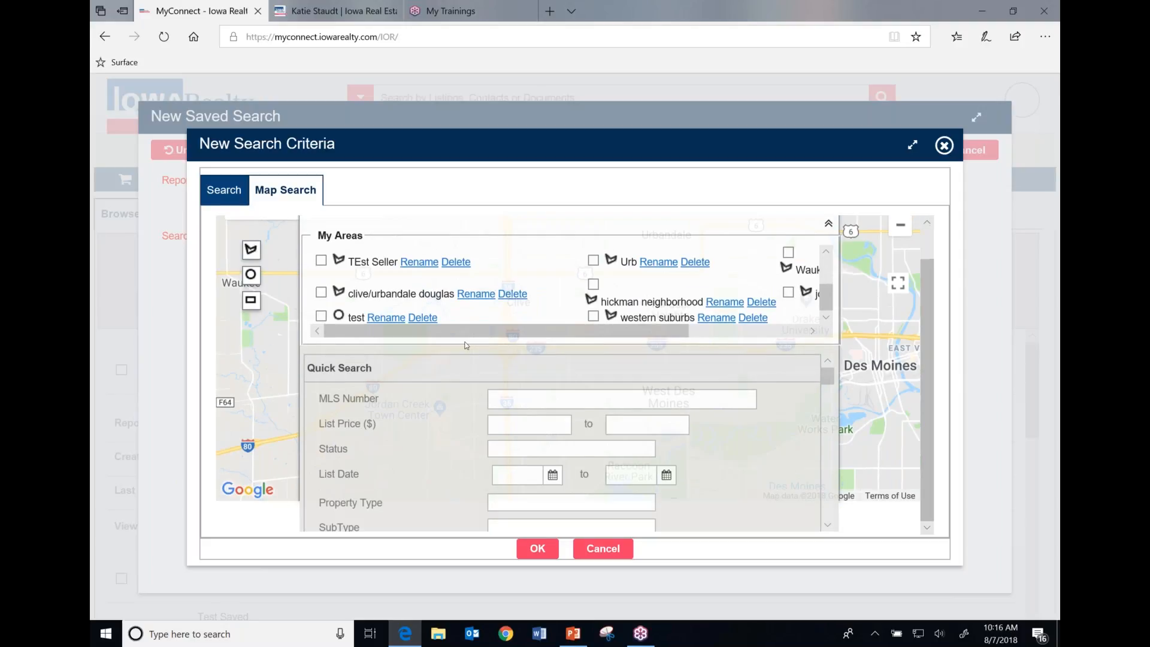
pyautogui.moveTo(564, 333); pyautogui.dragTo(681, 340)
pyautogui.scroll(3, 659, 339)
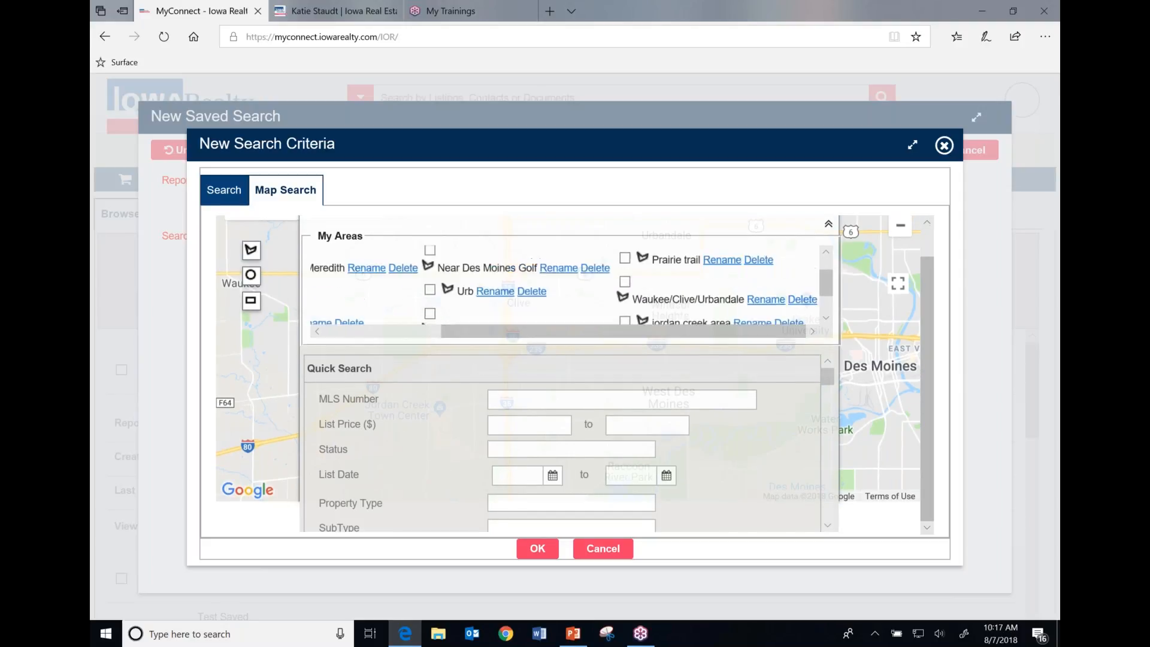
pyautogui.scroll(3, 639, 339)
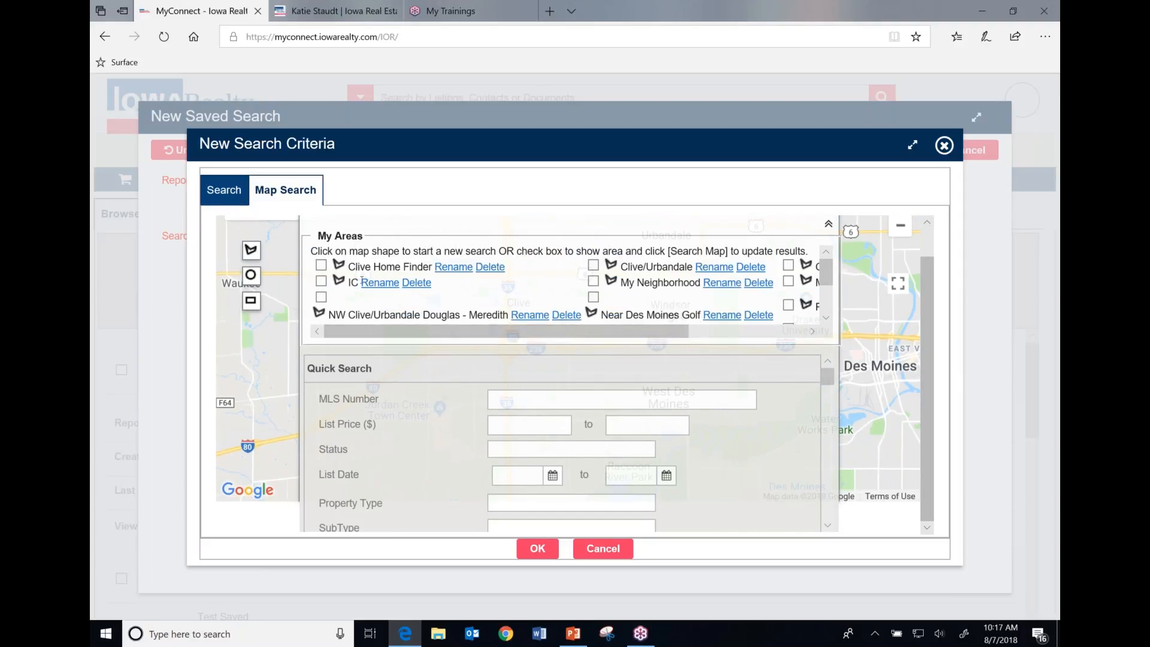
pyautogui.scroll(1, 362, 280)
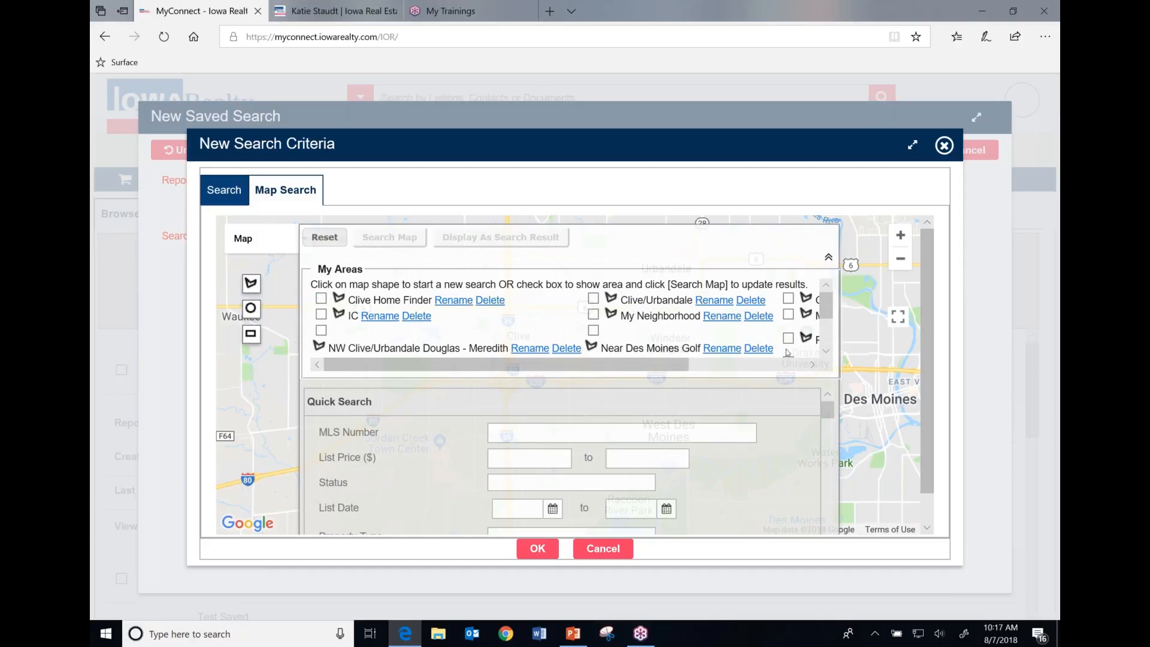
pyautogui.click(828, 259)
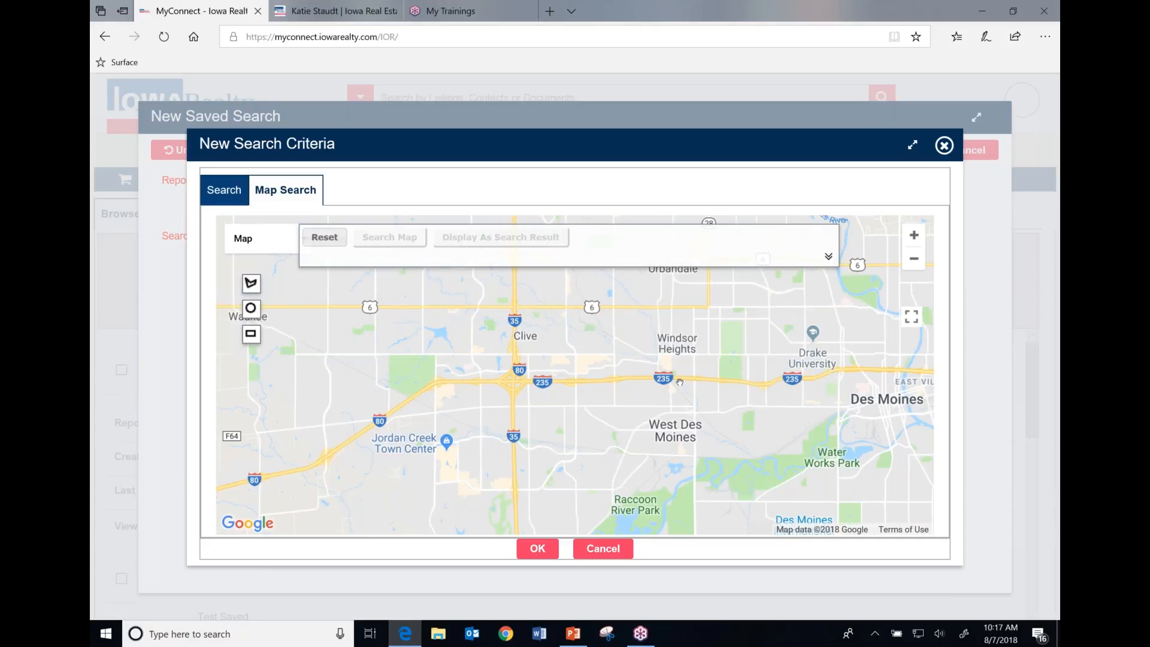
# Bring the Beaverdale neighbourhood between Hickman Rd and University Ave, just west of Drake University, into view on the search map
pyautogui.moveTo(722, 370); pyautogui.dragTo(628, 380)
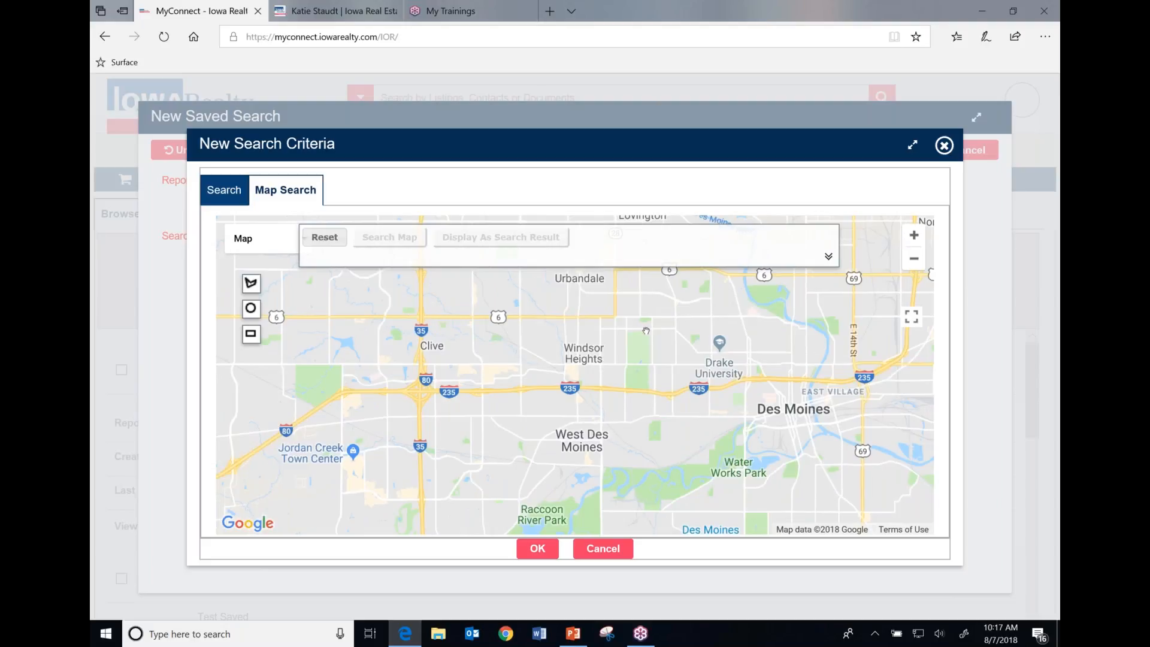
pyautogui.click(913, 235)
pyautogui.click(913, 235)
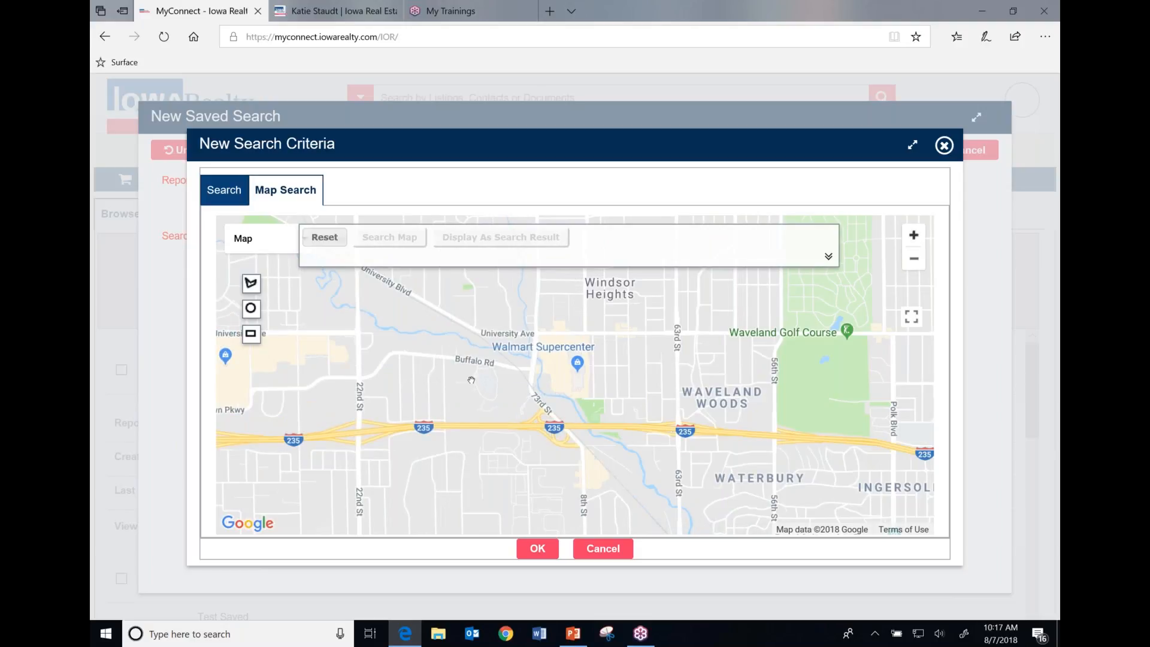
pyautogui.moveTo(482, 395); pyautogui.dragTo(506, 520)
pyautogui.moveTo(748, 404); pyautogui.dragTo(302, 408)
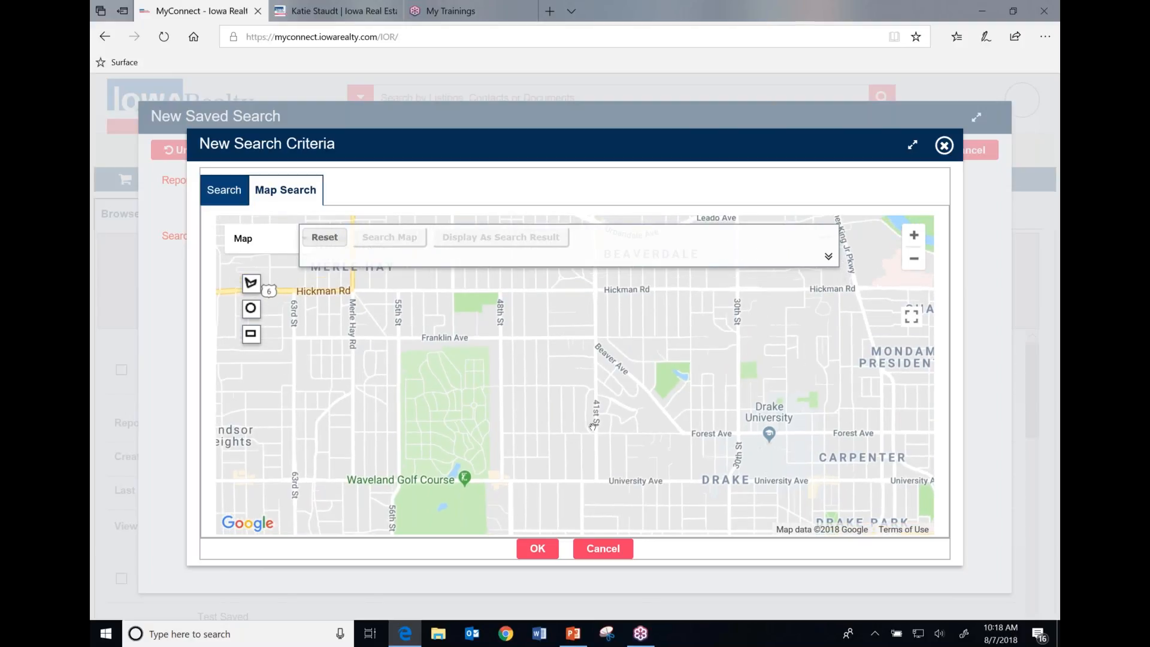
pyautogui.moveTo(593, 426)
pyautogui.mouseDown()
pyautogui.moveTo(591, 390)
pyautogui.moveTo(590, 407)
pyautogui.mouseUp()
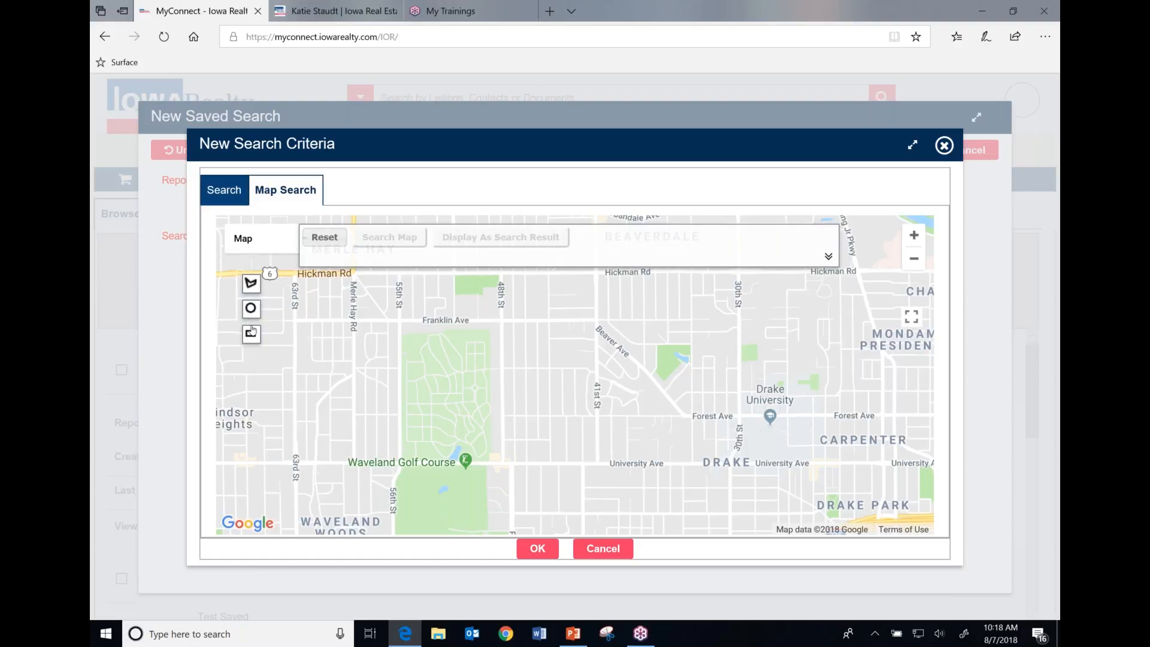
# Try outlining a four-cornered polygon area from Hickman Rd to just south of University Ave, and discard it instead of naming it
pyautogui.click(251, 282)
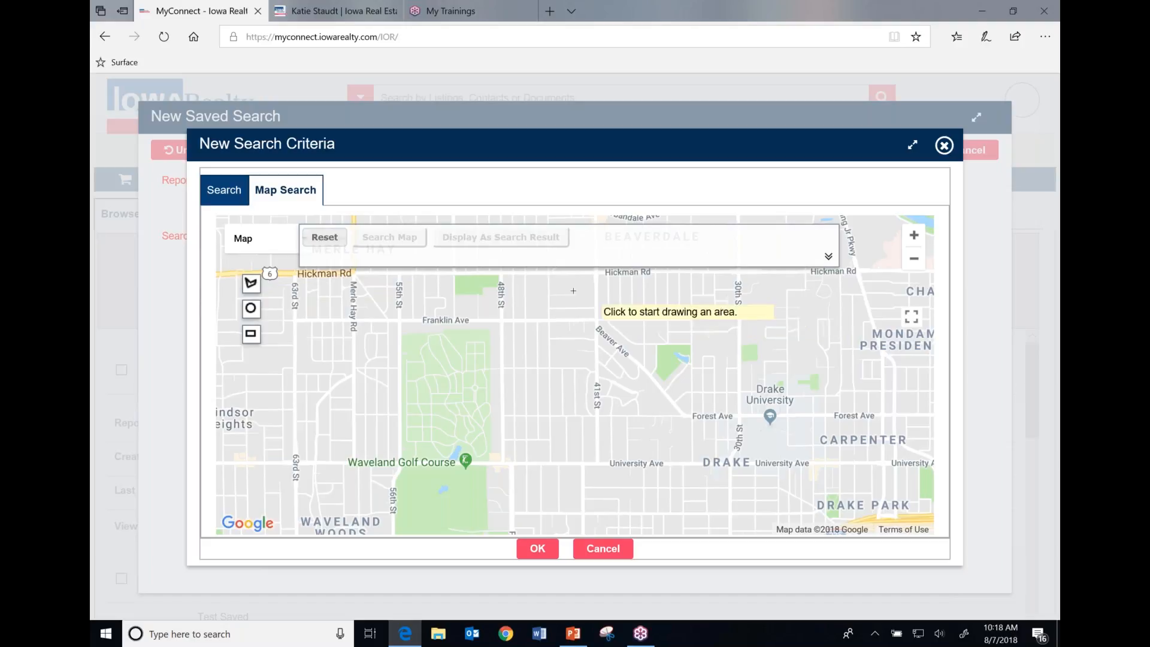
pyautogui.click(535, 278)
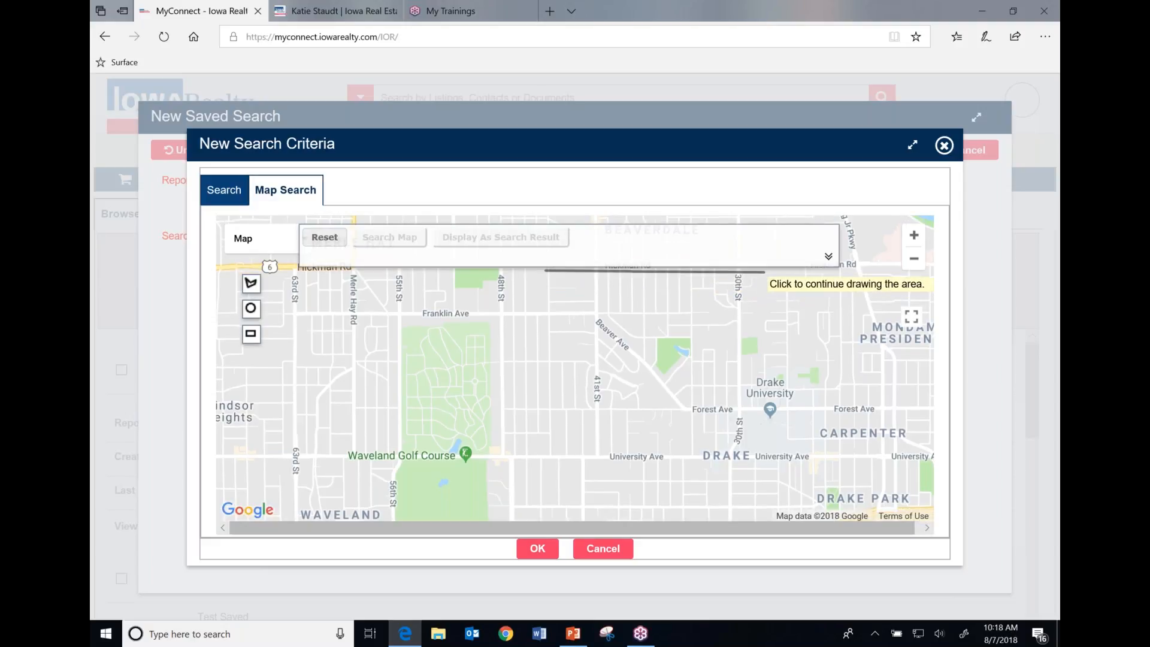
pyautogui.click(750, 276)
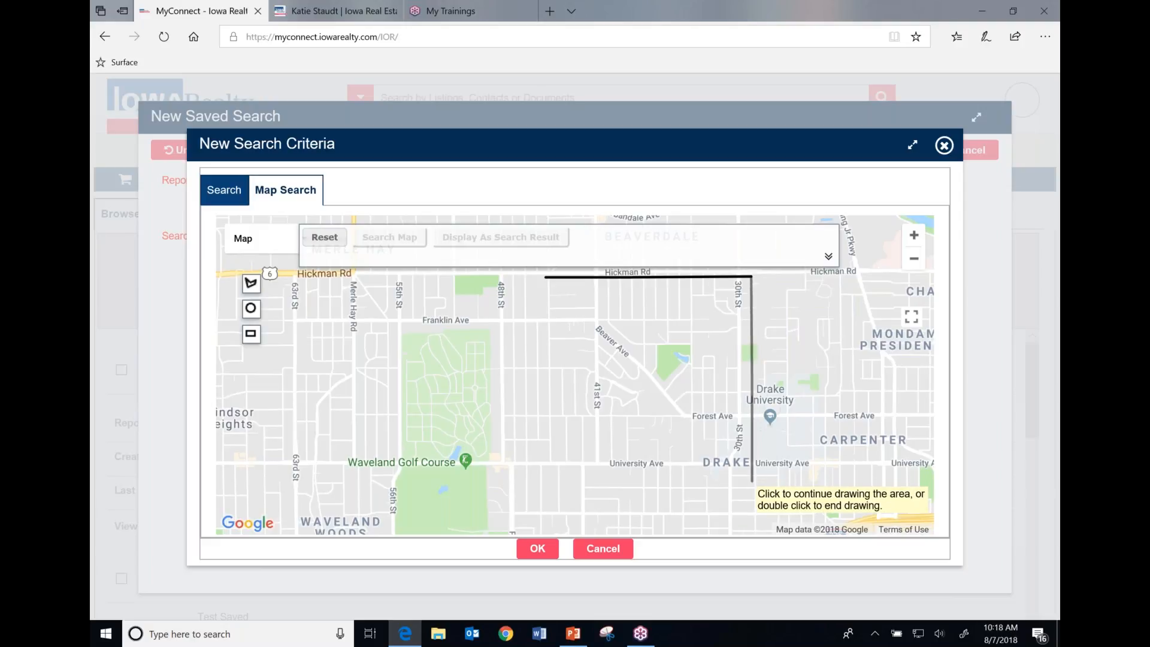
pyautogui.click(753, 495)
pyautogui.click(552, 495)
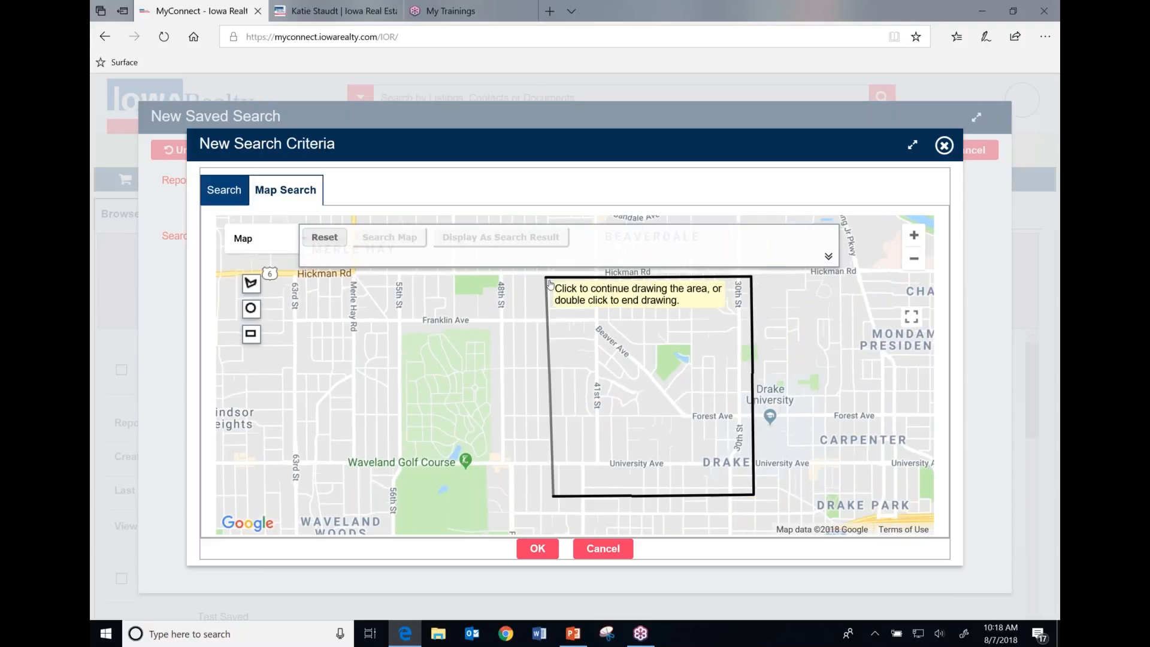
pyautogui.click(549, 284)
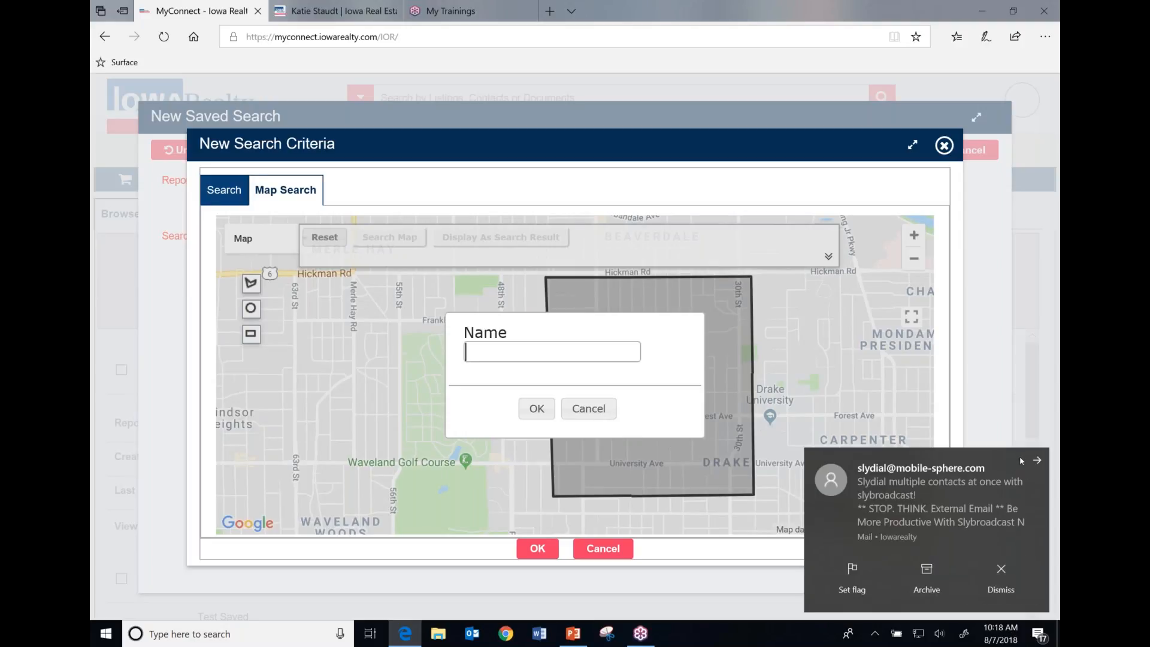
pyautogui.click(1036, 461)
pyautogui.click(524, 357)
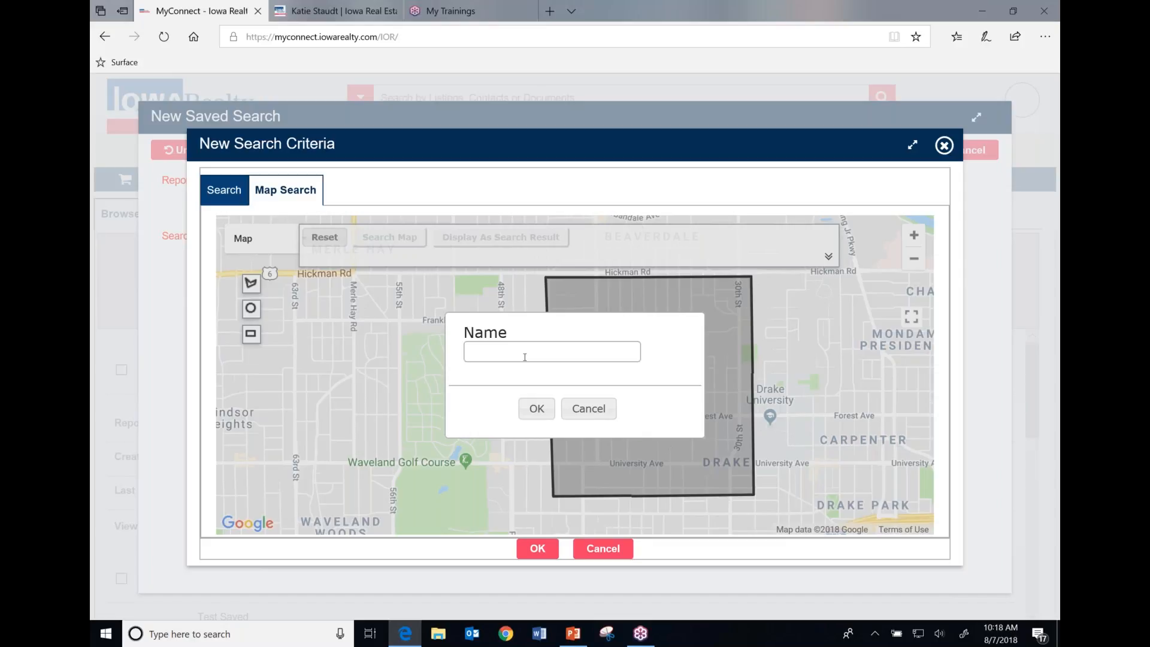
pyautogui.click(588, 409)
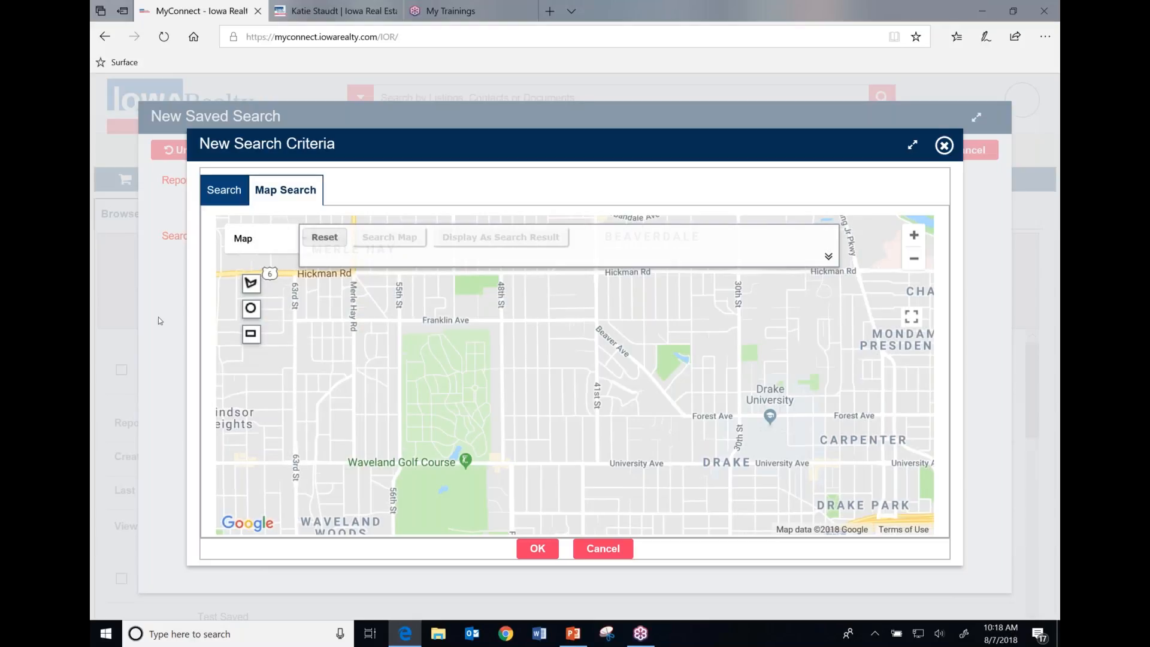
# Draw an irregular polygon search area from Hickman Rd to University Ave, reaching east to about 30th St, and name it Beaverdale
pyautogui.click(250, 284)
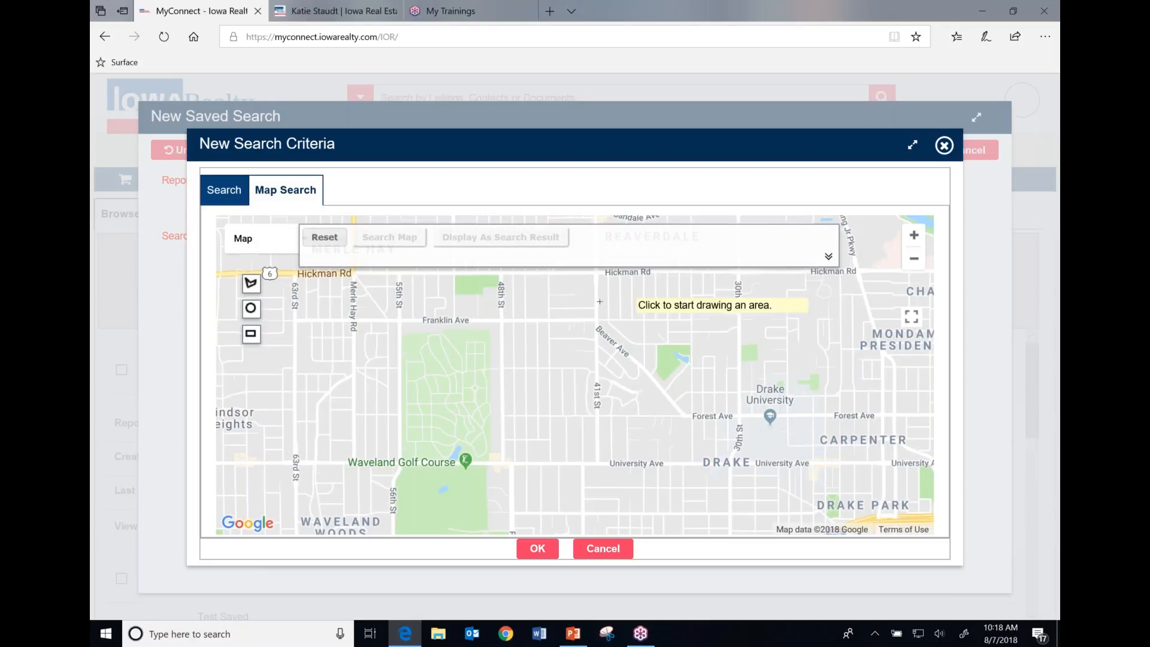
pyautogui.click(554, 283)
pyautogui.click(532, 346)
pyautogui.click(555, 379)
pyautogui.click(553, 400)
pyautogui.click(533, 416)
pyautogui.click(543, 450)
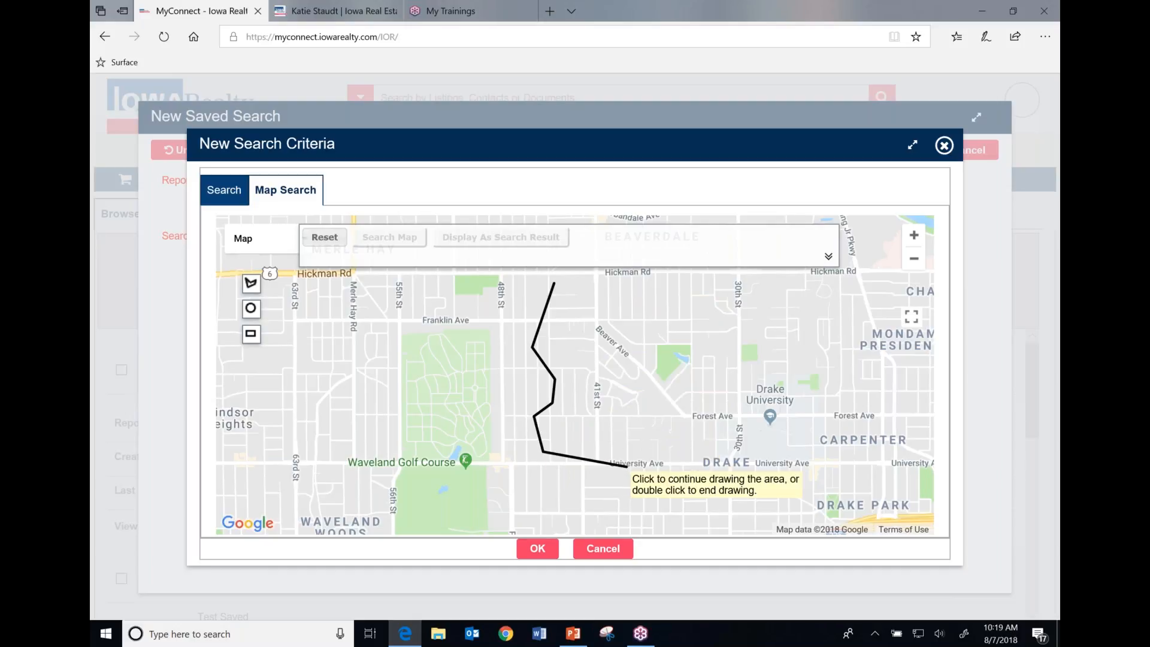
pyautogui.click(719, 476)
pyautogui.click(723, 429)
pyautogui.click(742, 370)
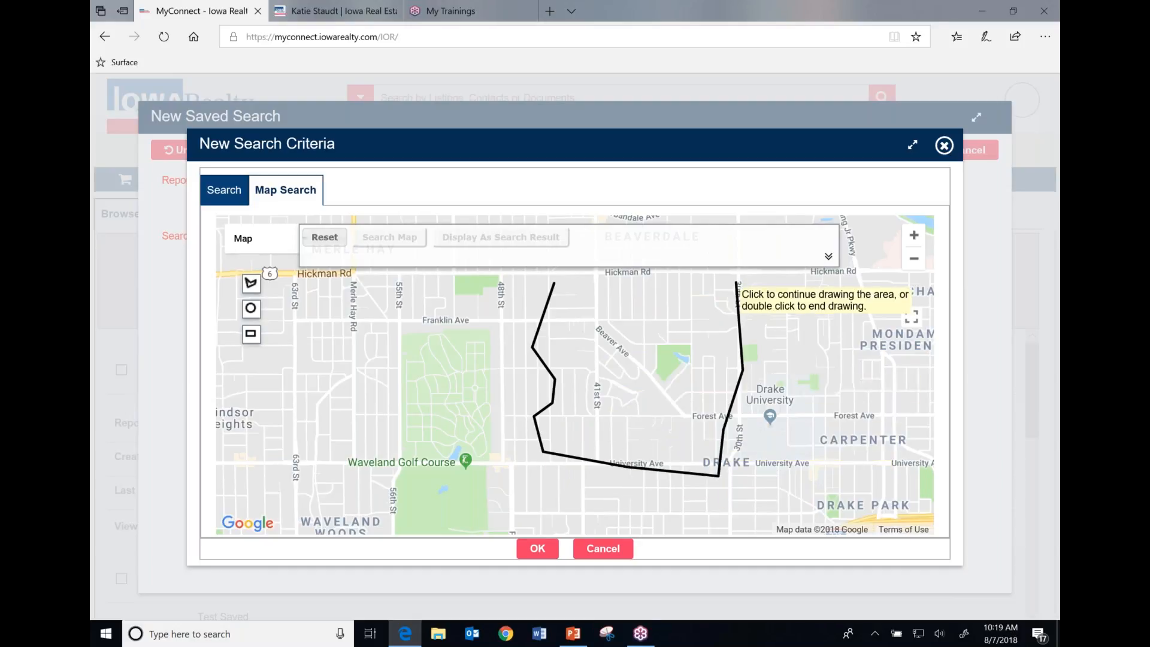
pyautogui.click(736, 281)
pyautogui.click(632, 273)
pyautogui.doubleClick(554, 282)
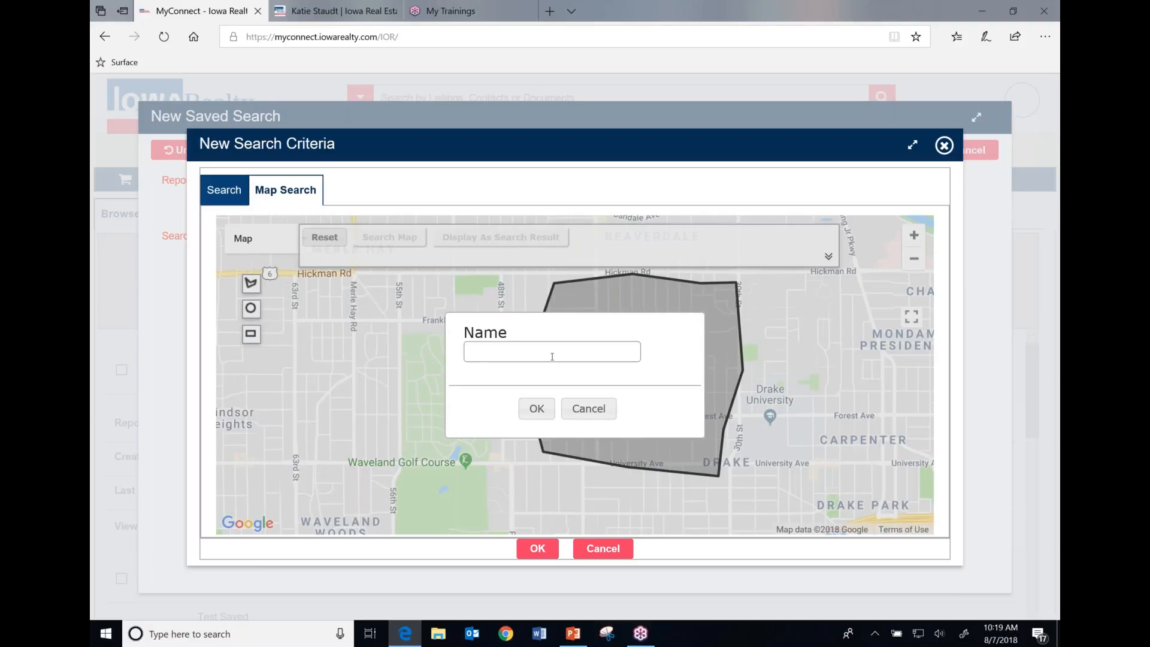
pyautogui.write('Beaverdale')
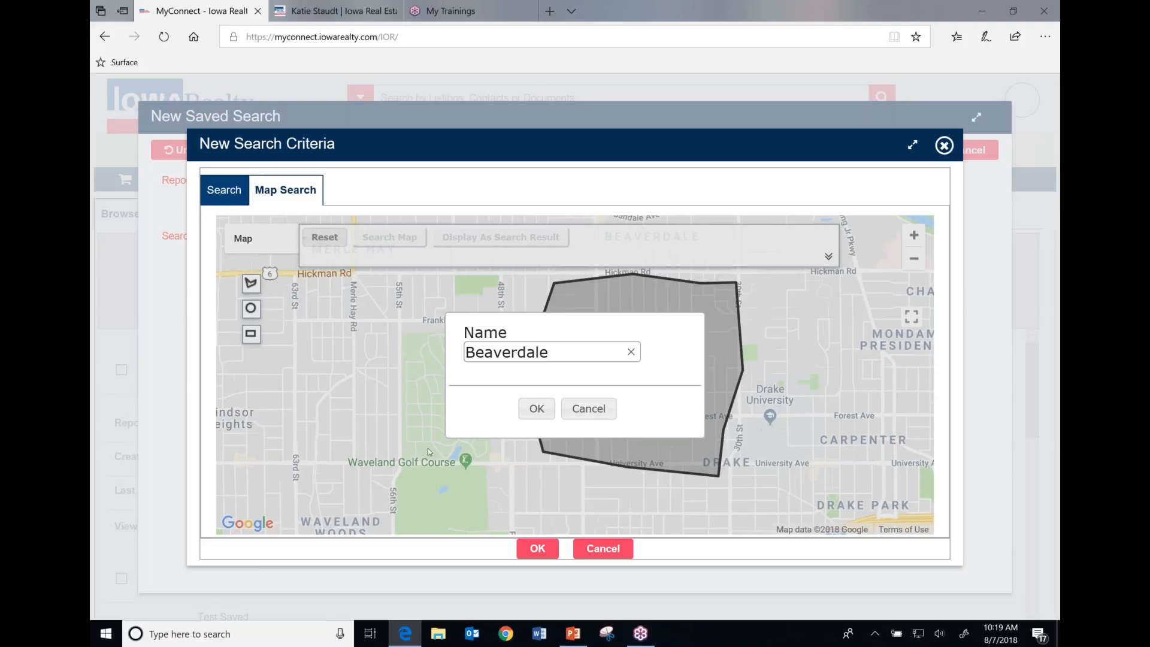
pyautogui.click(532, 408)
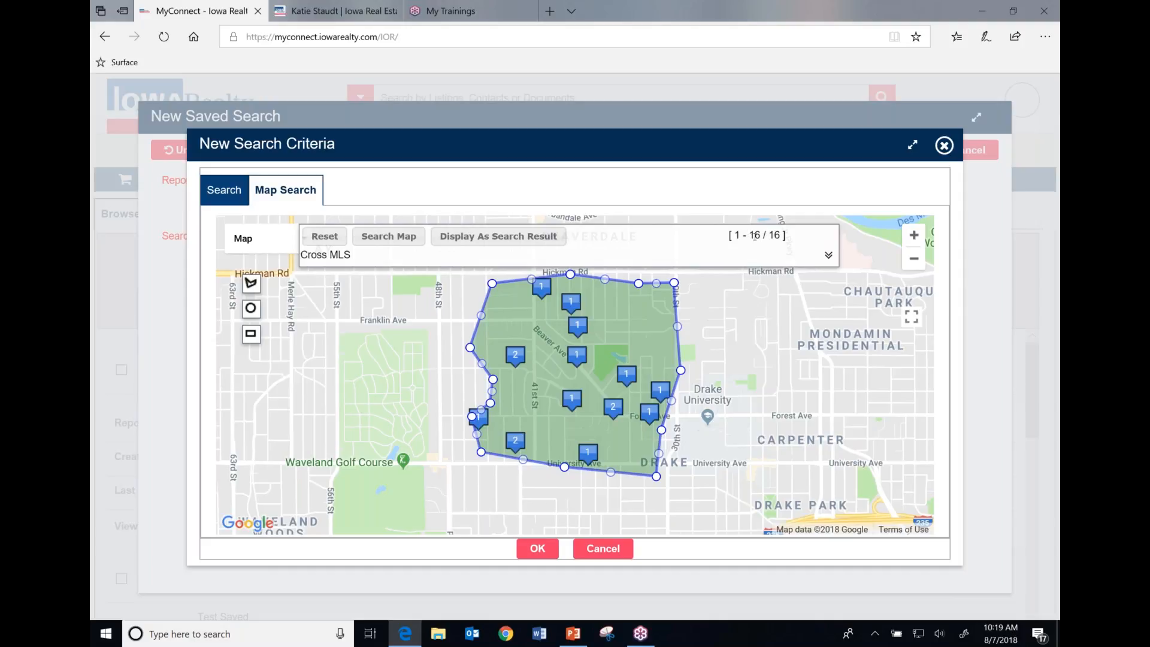
# Try a maximum list price of 250000 in the map search criteria, clear it again, and review the remaining feature and listing type fields
pyautogui.click(828, 257)
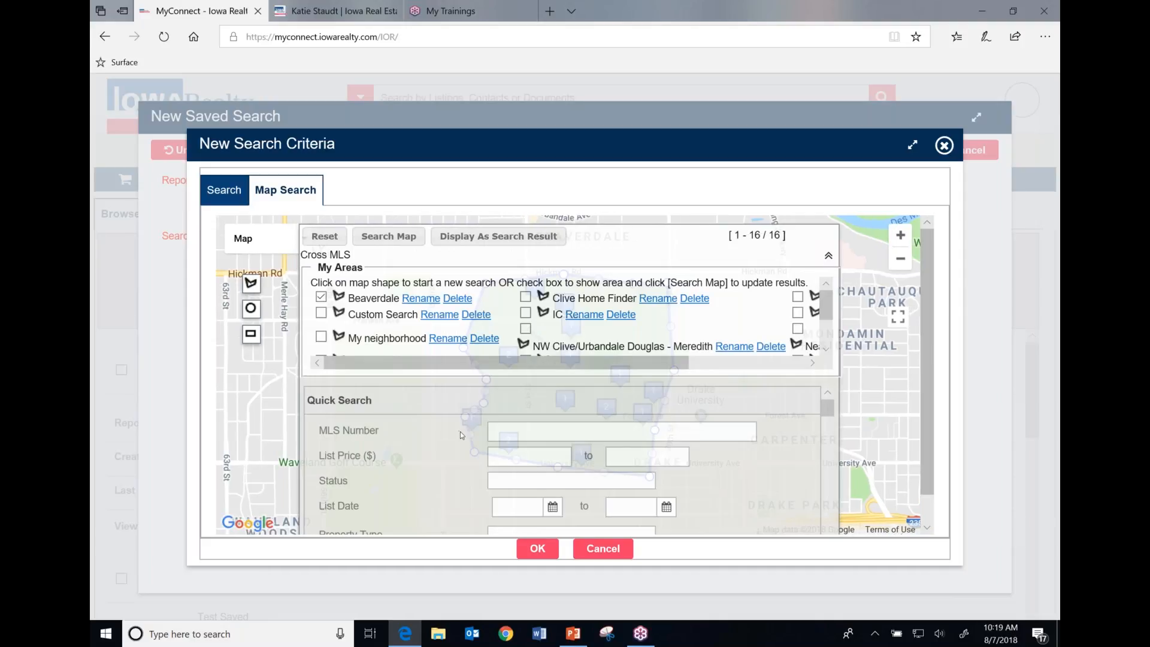
pyautogui.click(523, 456)
pyautogui.click(667, 460)
pyautogui.write('250000')
pyautogui.click(726, 505)
pyautogui.moveTo(628, 456); pyautogui.dragTo(712, 458)
pyautogui.press('BackSpace')
pyautogui.press('BackSpace')
pyautogui.scroll(-5, 536, 453)
pyautogui.scroll(-5, 536, 453)
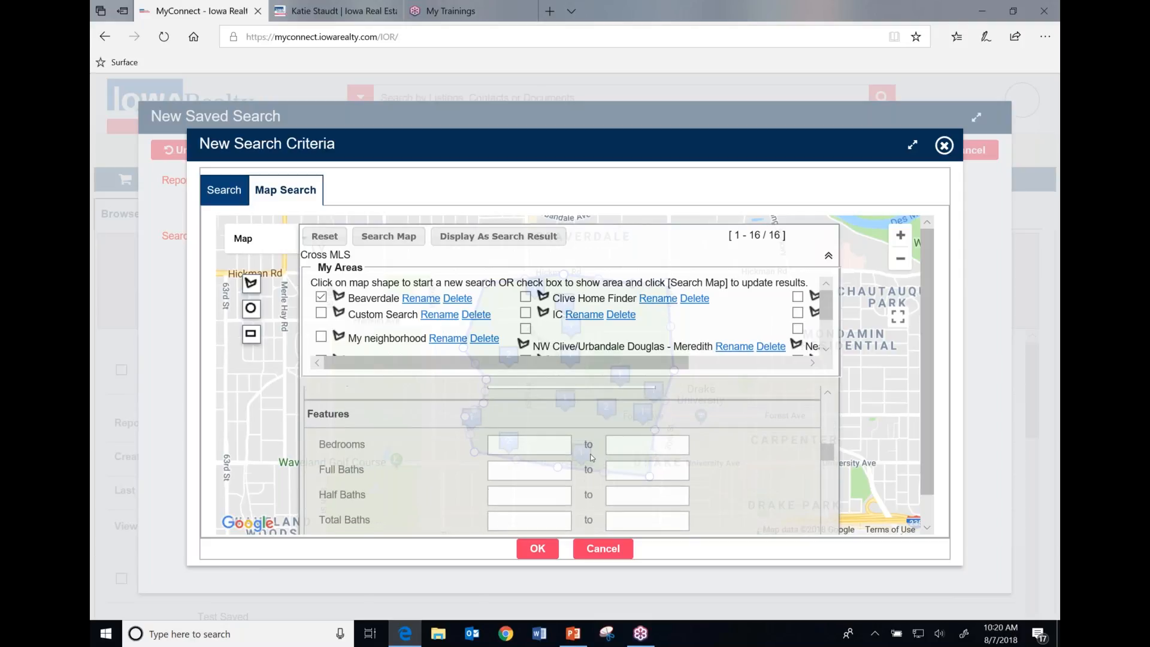
pyautogui.scroll(-5, 681, 447)
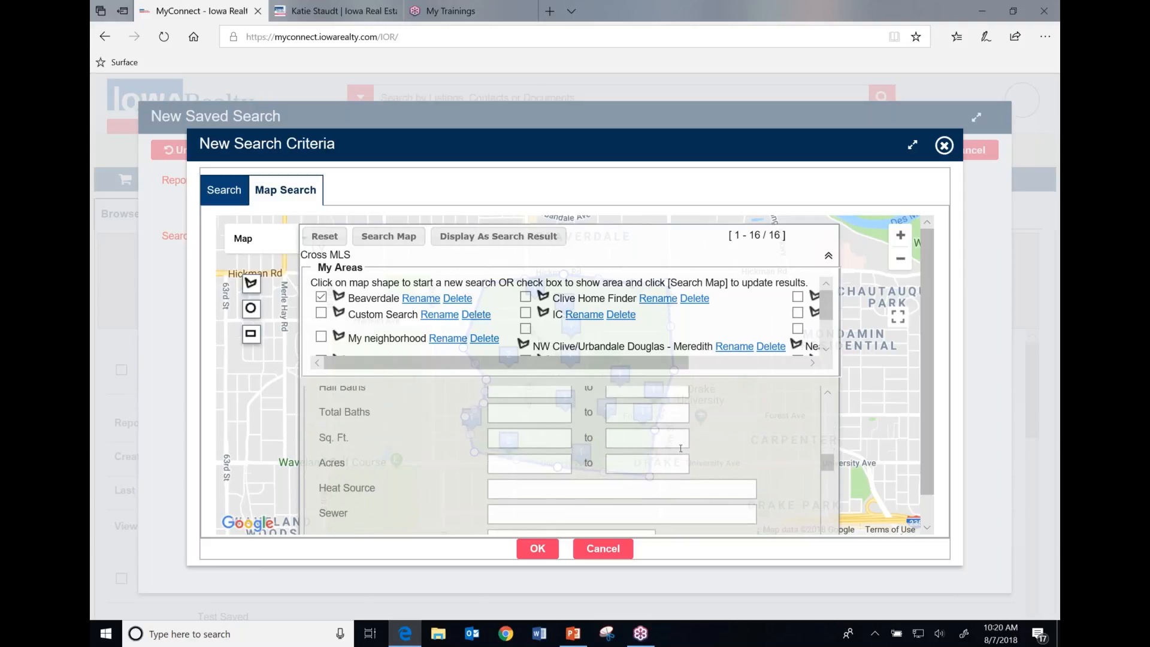
pyautogui.scroll(-8, 679, 449)
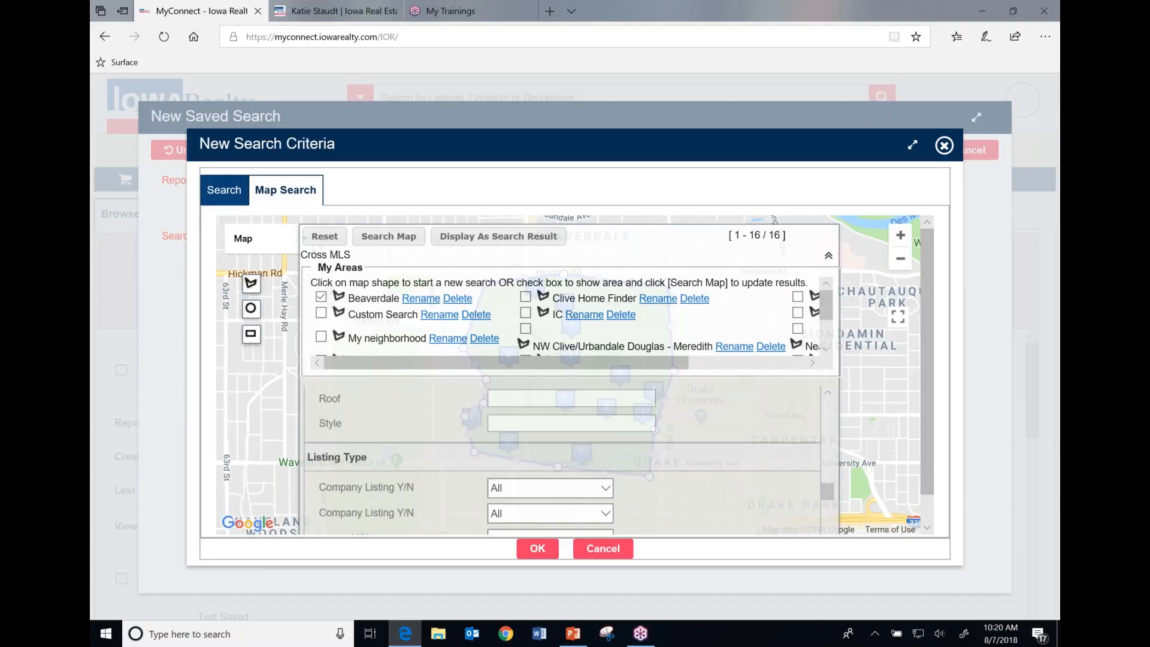
pyautogui.scroll(-3, 569, 455)
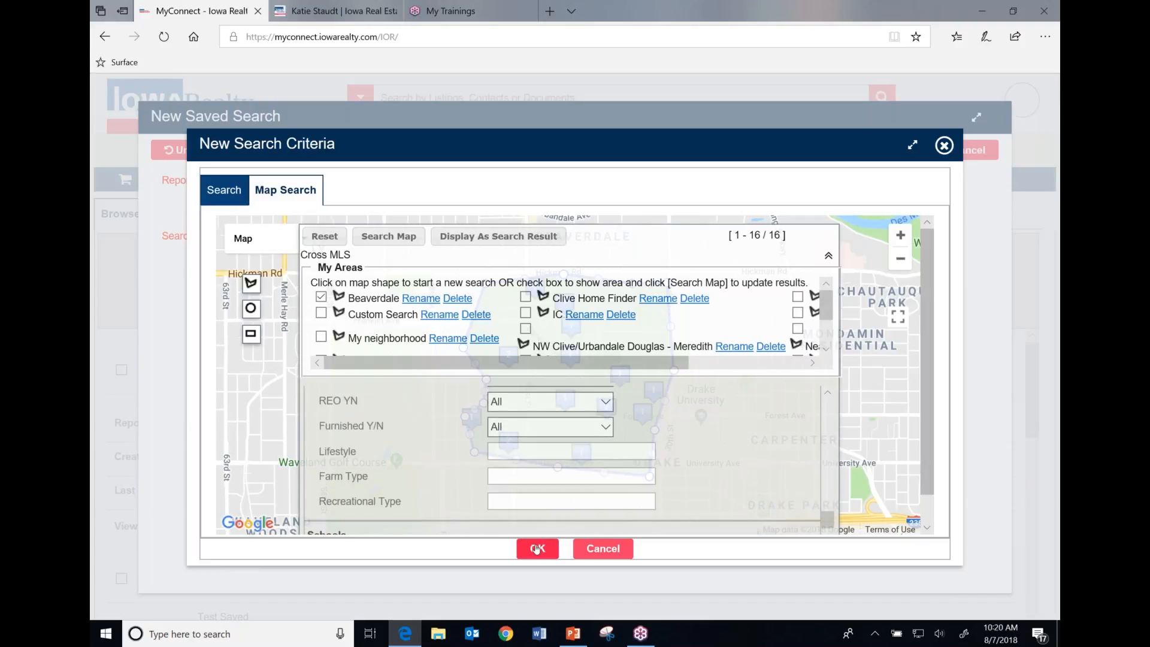
# Accept the Beaverdale map area as the search criteria and save the new saved search
pyautogui.click(536, 549)
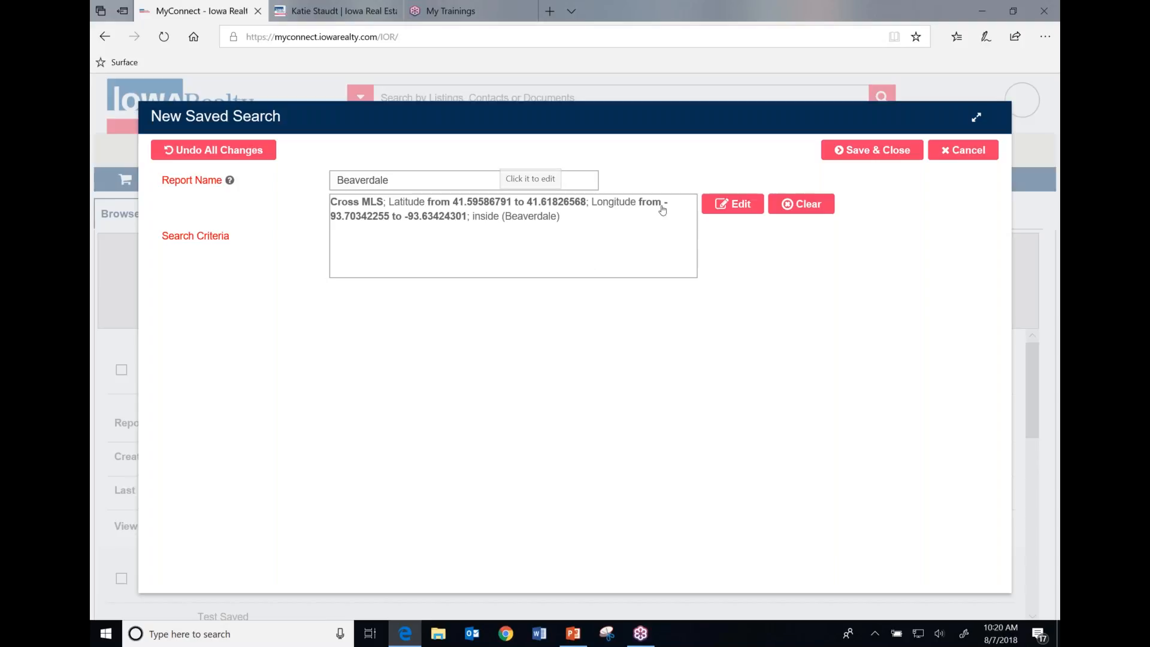
pyautogui.click(878, 152)
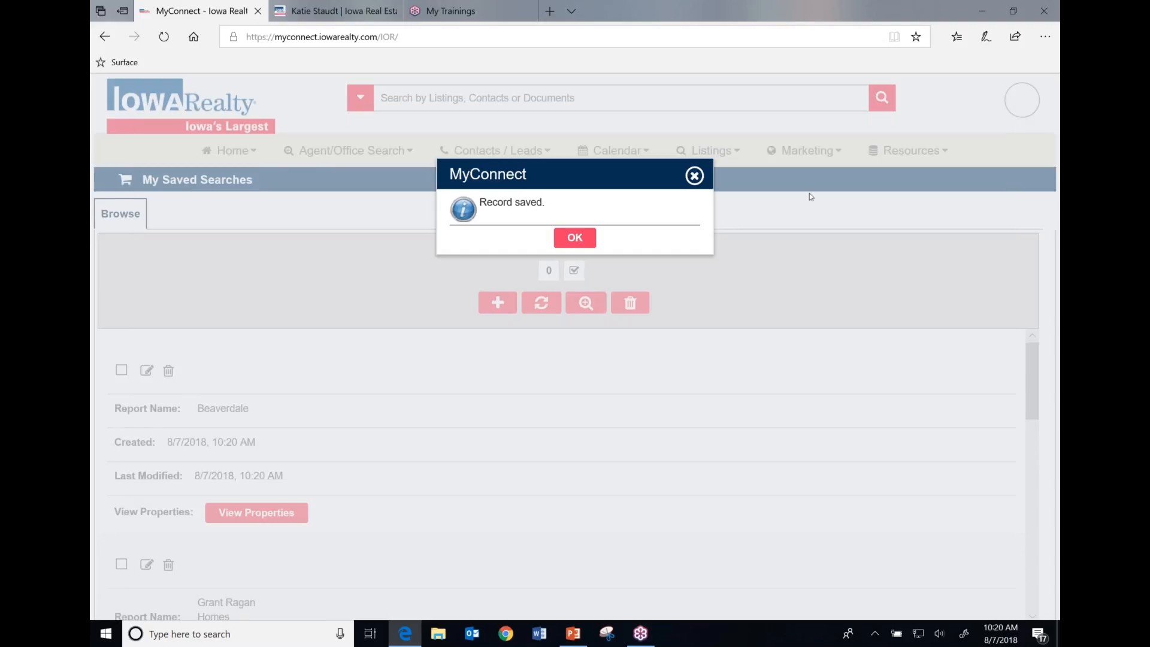
pyautogui.click(572, 237)
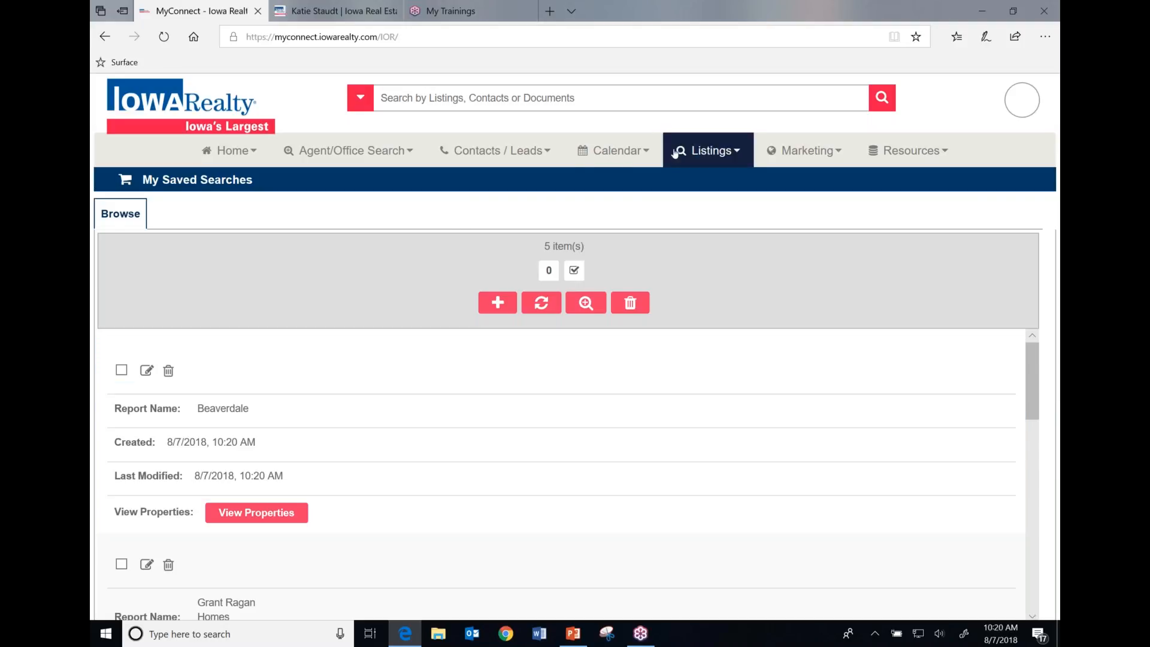
# Switch to the agent's public website and start creating a new page there
pyautogui.click(695, 151)
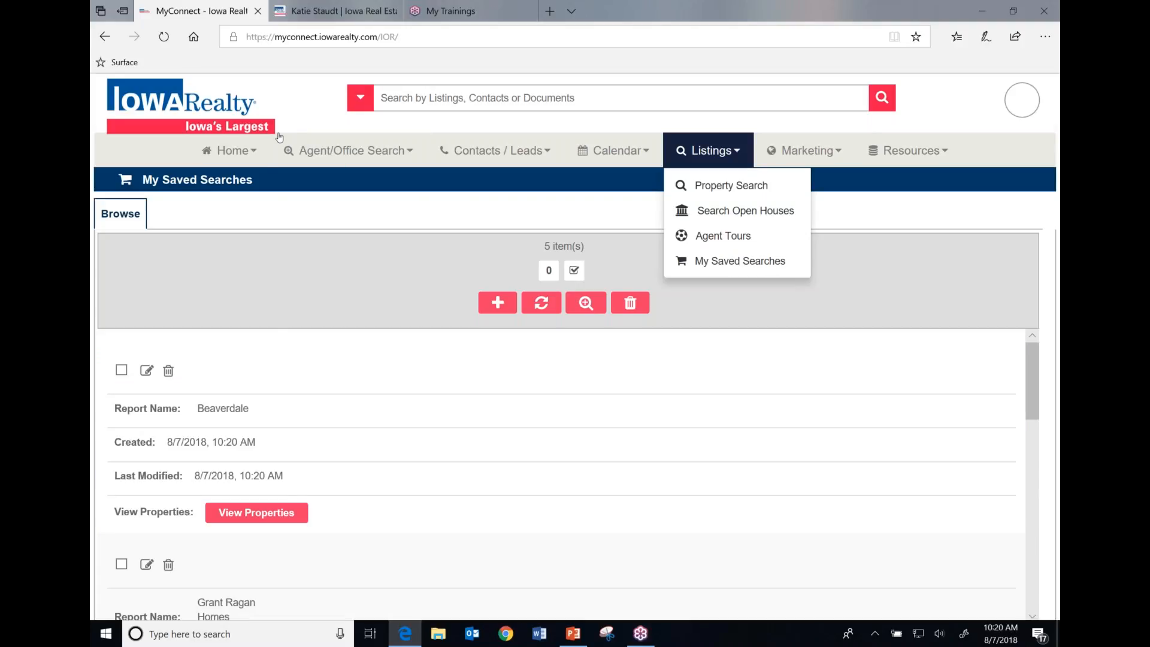
pyautogui.moveTo(340, 11)
pyautogui.click(331, 11)
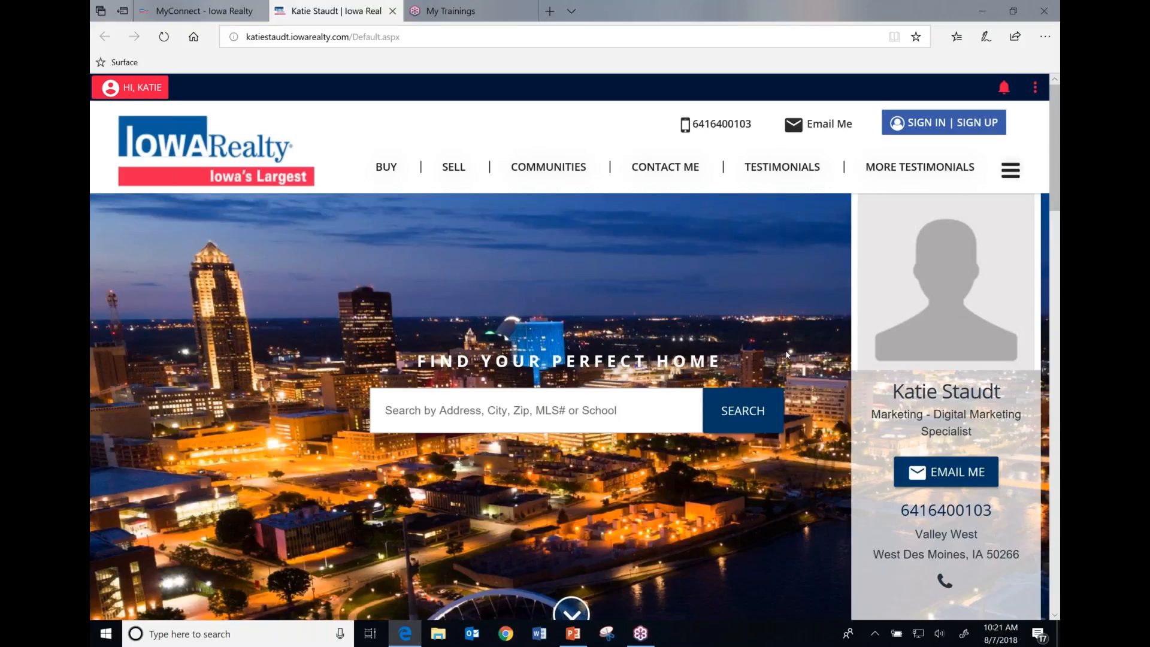
pyautogui.click(1031, 88)
pyautogui.click(1034, 88)
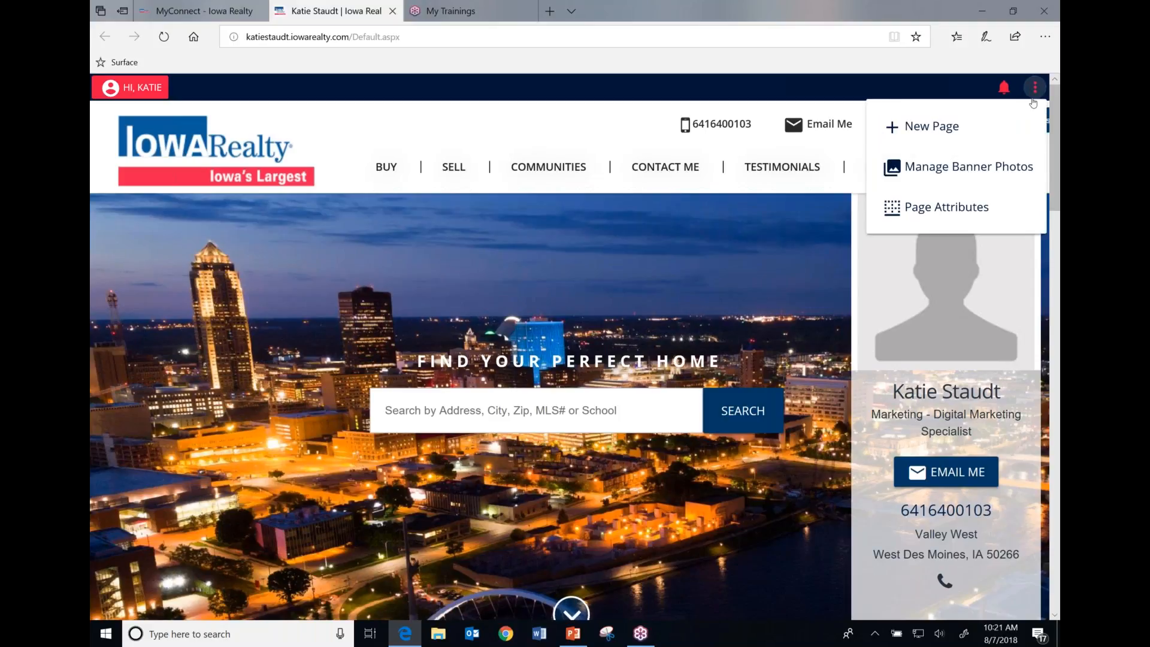
pyautogui.click(919, 135)
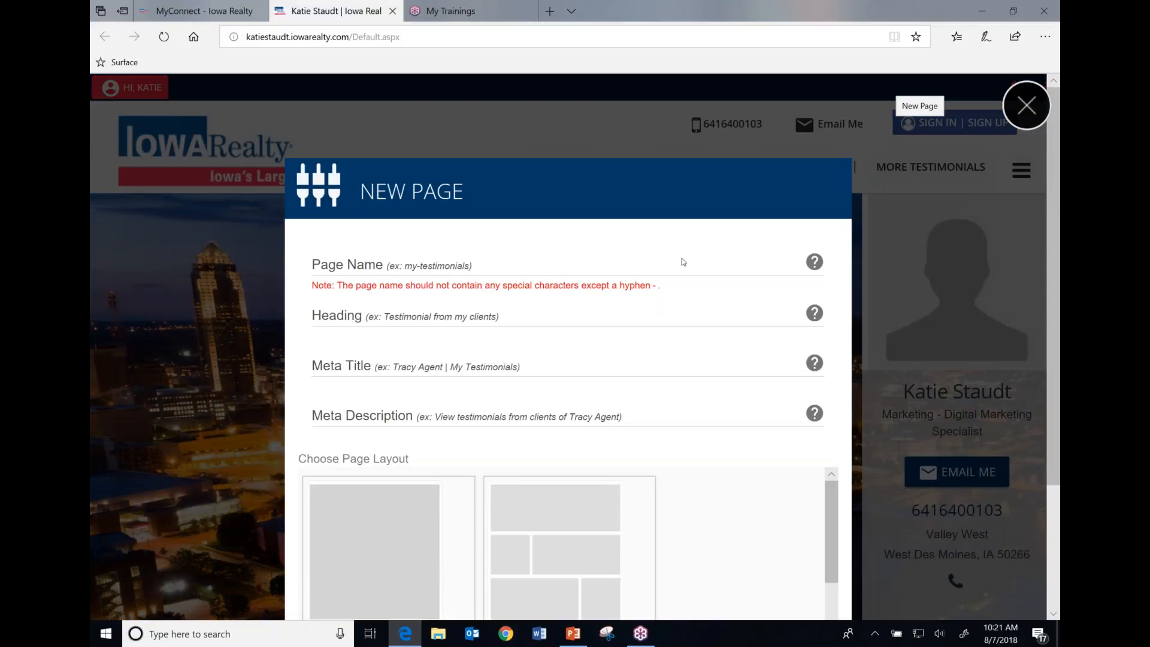
# Check the note on special characters and set the new page's name to Beaverdale-Homes
pyautogui.click(373, 266)
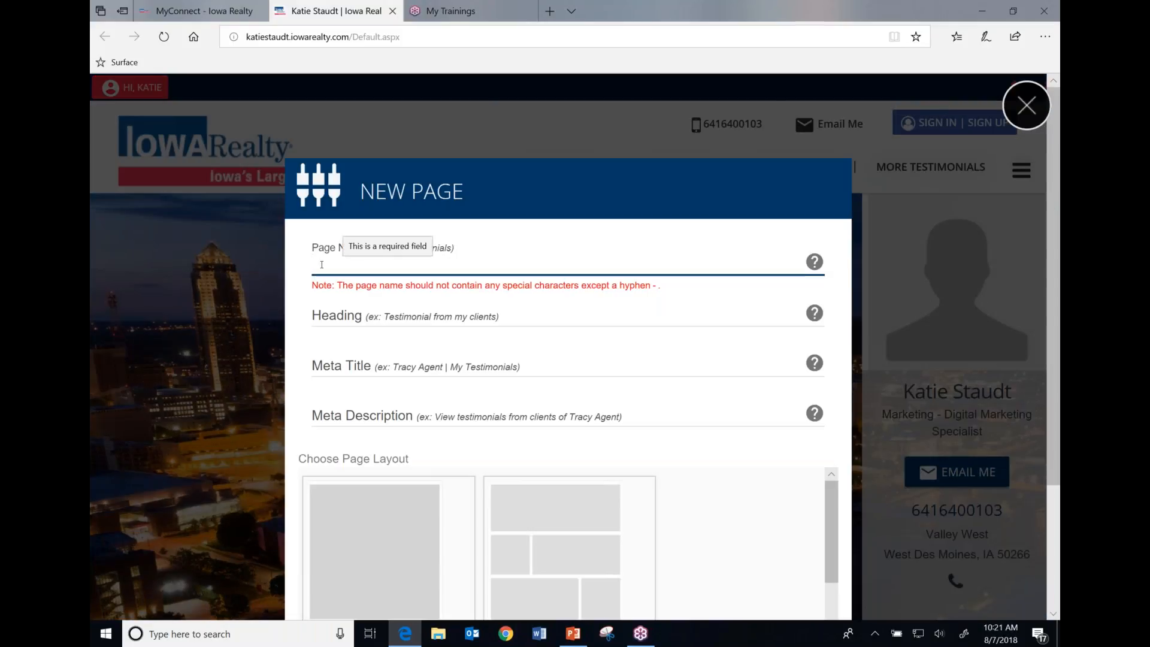
pyautogui.moveTo(337, 285); pyautogui.dragTo(662, 291)
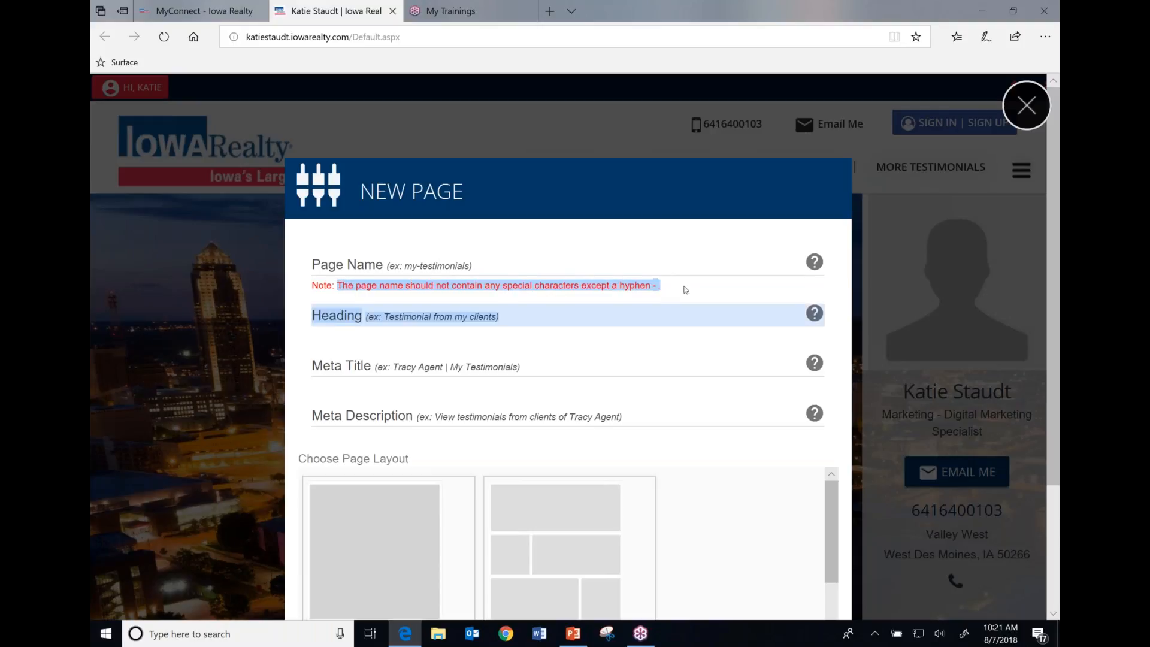
pyautogui.click(685, 289)
pyautogui.click(370, 266)
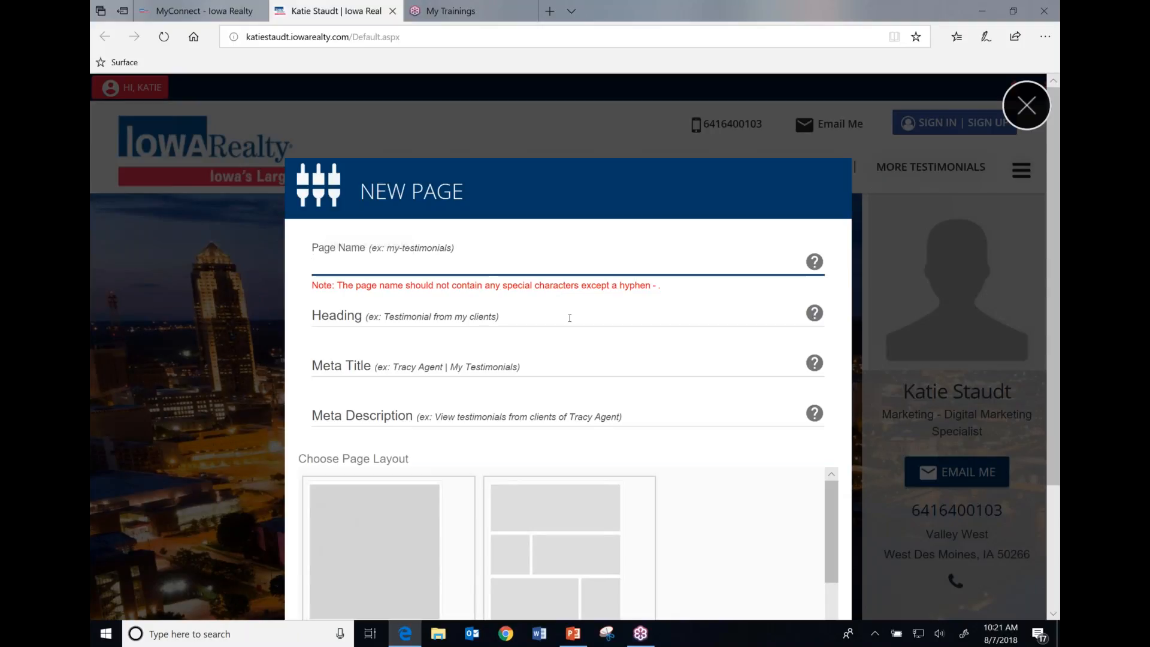
pyautogui.write('Beaver')
pyautogui.write('dale')
pyautogui.write('Hom')
pyautogui.write('es')
pyautogui.press('BackSpace')
pyautogui.press('BackSpace')
pyautogui.press('BackSpace')
pyautogui.press('BackSpace')
pyautogui.press('BackSpace')
pyautogui.write('-')
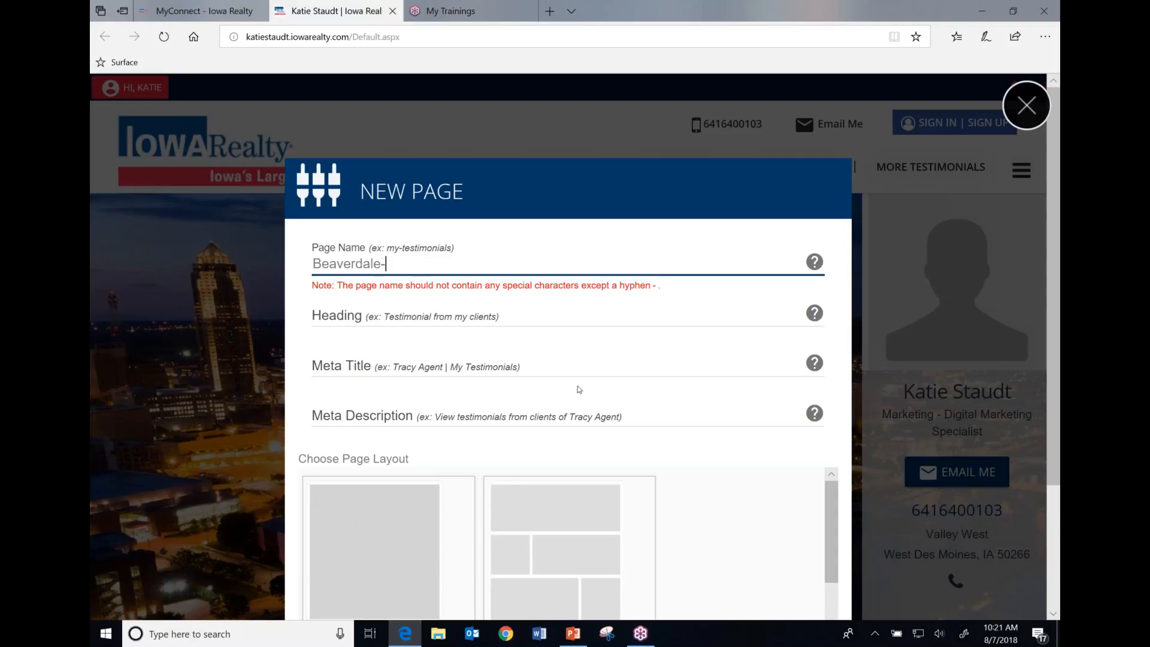
pyautogui.write('Homes')
# Set the new page's heading to Beaverdale Homes For Sale
pyautogui.click(346, 316)
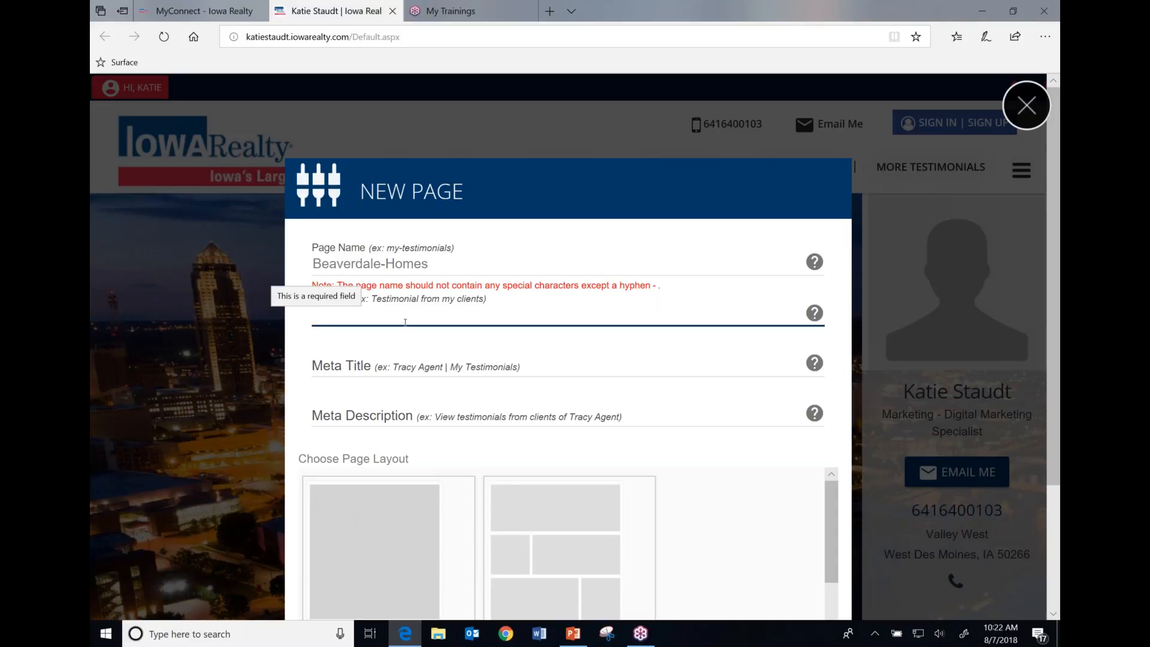
pyautogui.write('Beaver')
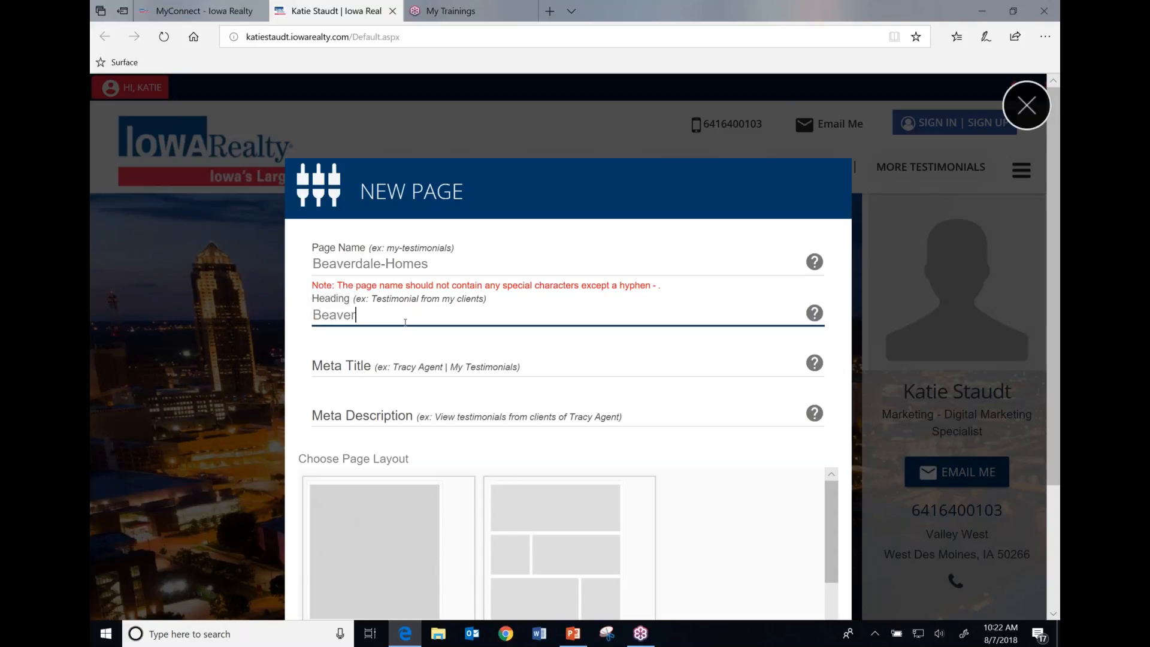
pyautogui.write('dale Homes For Sale')
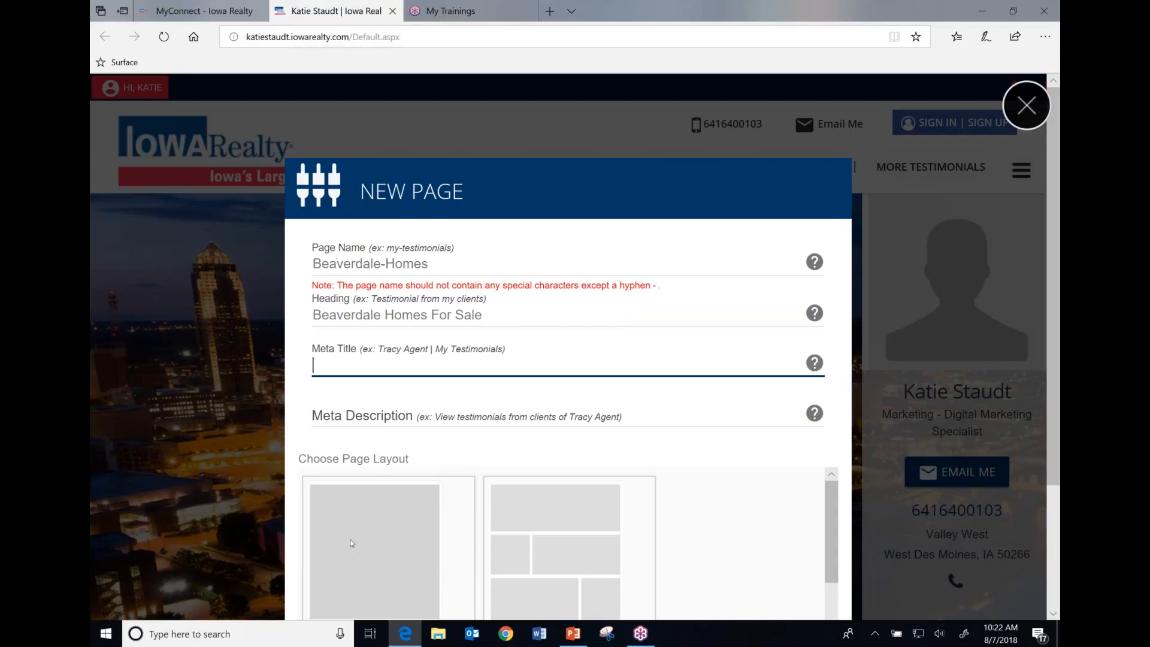
# Set the meta title to the agent's full name followed by "- Beaverdale Homes"
pyautogui.write('Katie Staudt - Beaverdale HOme')
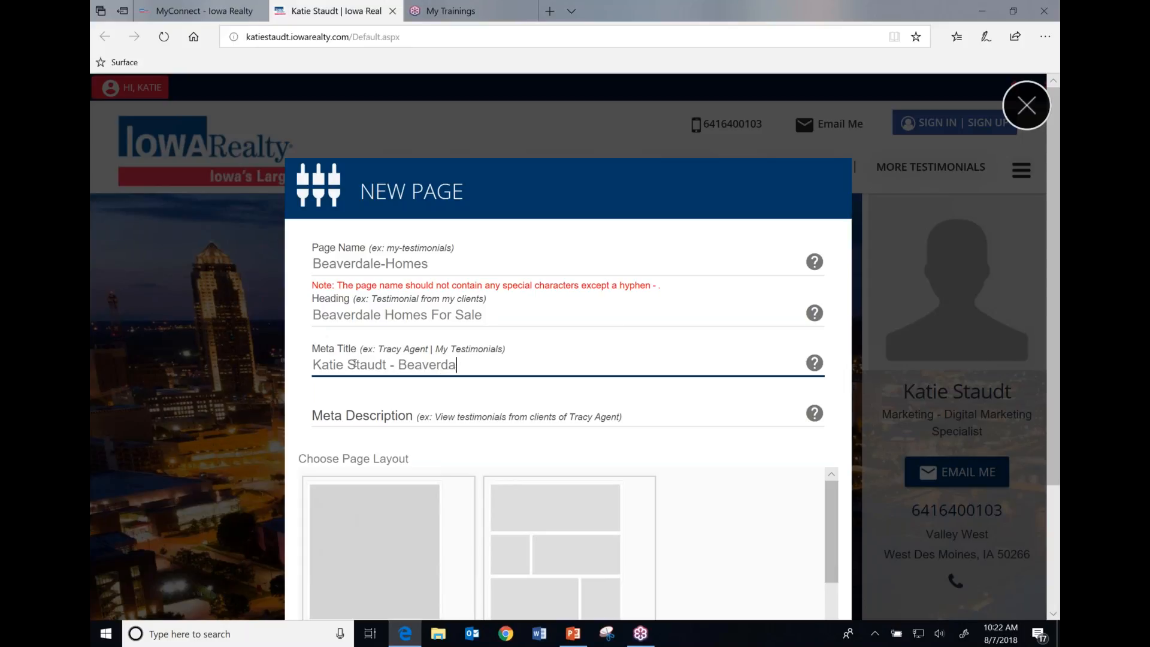
pyautogui.press('BackSpace')
pyautogui.press('BackSpace')
pyautogui.press('BackSpace')
pyautogui.write('omes')
# Enter the meta description "Check out these Beaverdale Iowa homes for sale." followed by the agent's full name and "Iowa Realty."
pyautogui.click(350, 415)
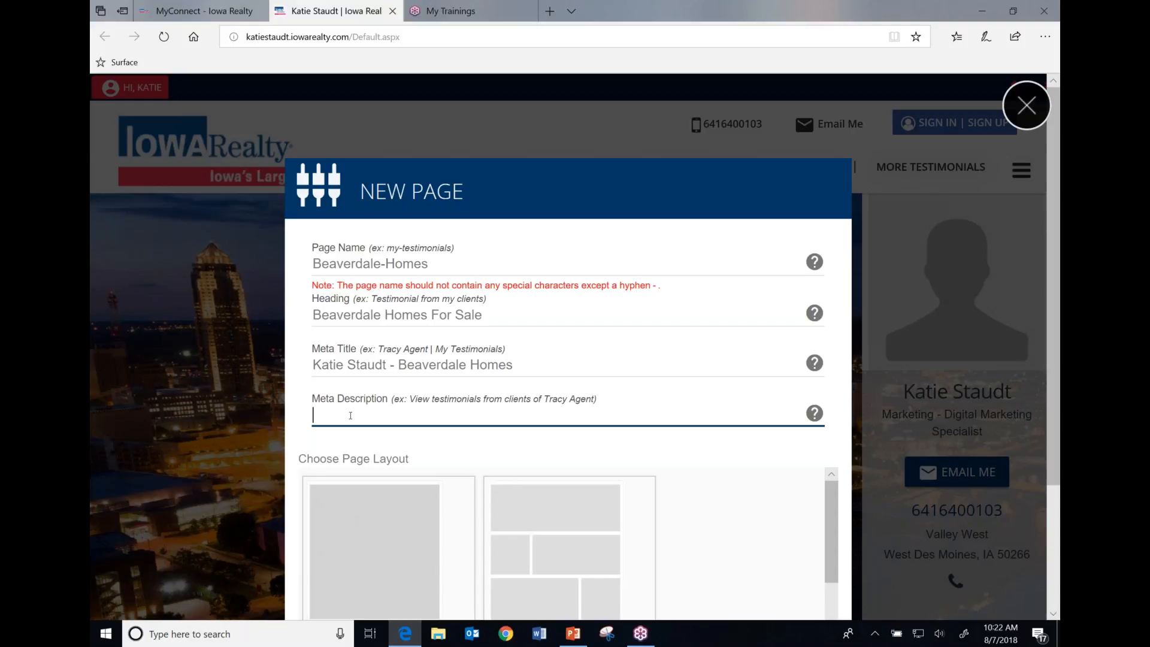
pyautogui.write('Check out these beaverd')
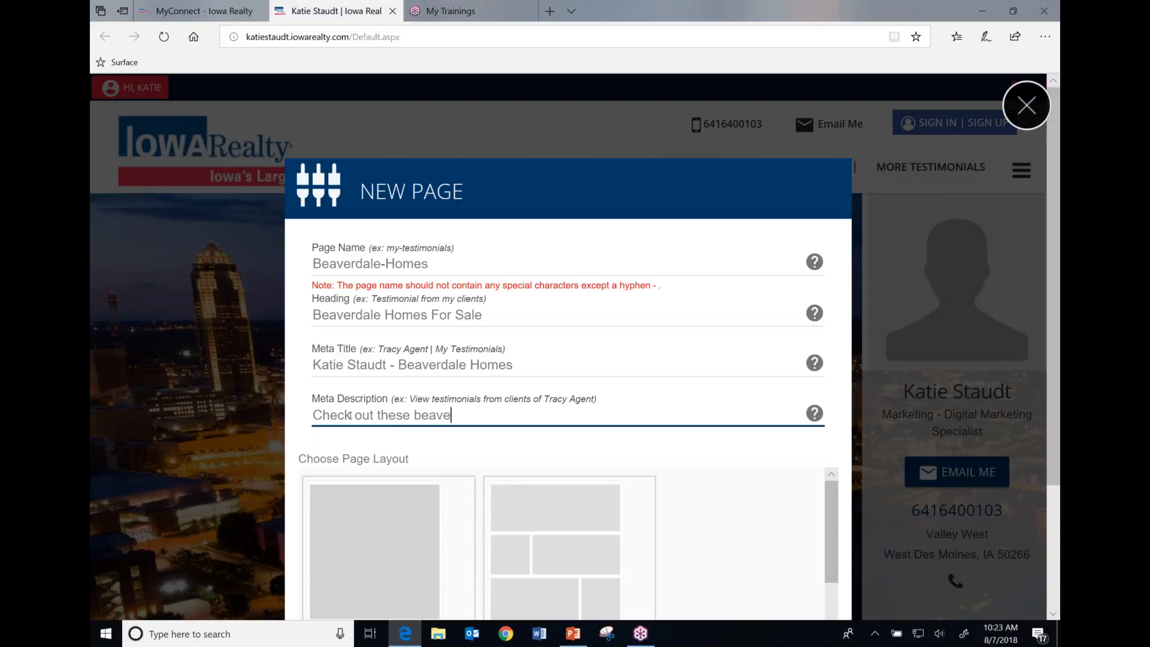
pyautogui.press('BackSpace')
pyautogui.press('BackSpace')
pyautogui.press('BackSpace')
pyautogui.press('BackSpace')
pyautogui.press('BackSpace')
pyautogui.press('BackSpace')
pyautogui.press('BackSpace')
pyautogui.write('Beaverdale Iowa')
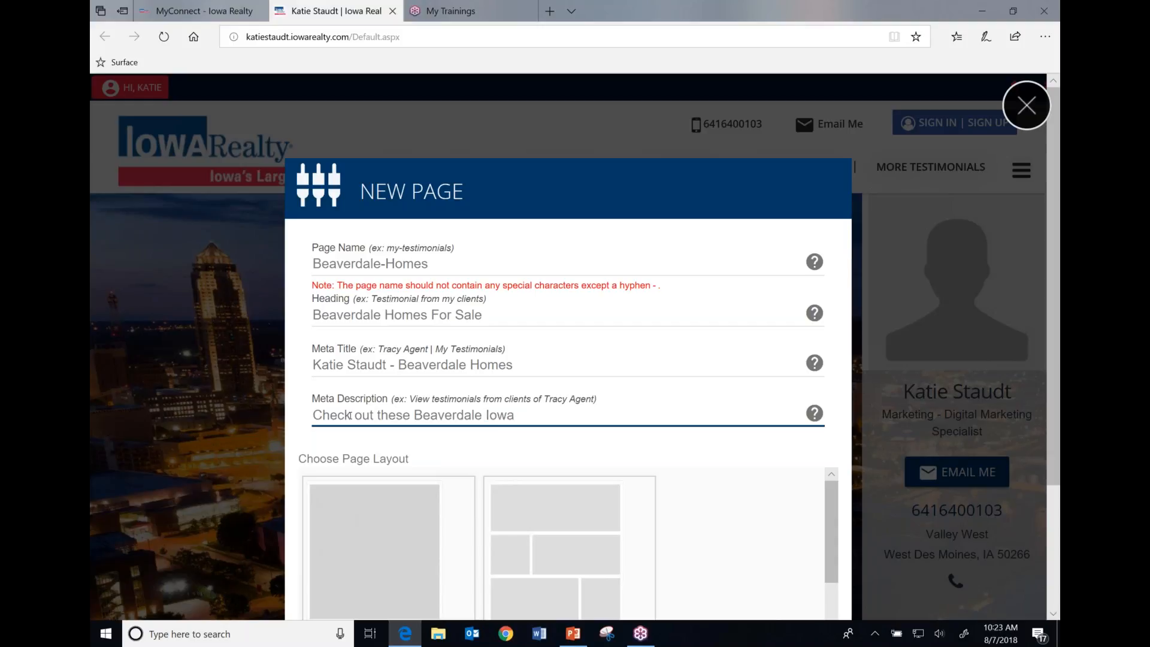
pyautogui.write(' homes for sale. Katie Staudt, Iowa Realty.')
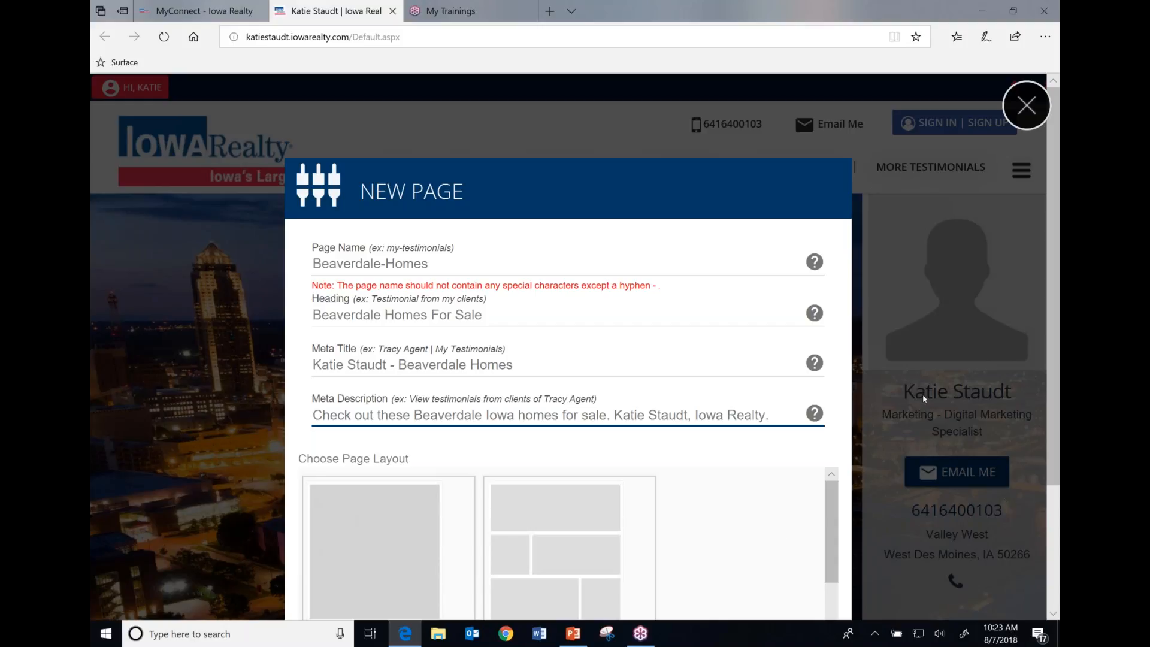
# Choose the single-block page layout and create the page
pyautogui.scroll(-3, 919, 387)
pyautogui.scroll(2, 917, 378)
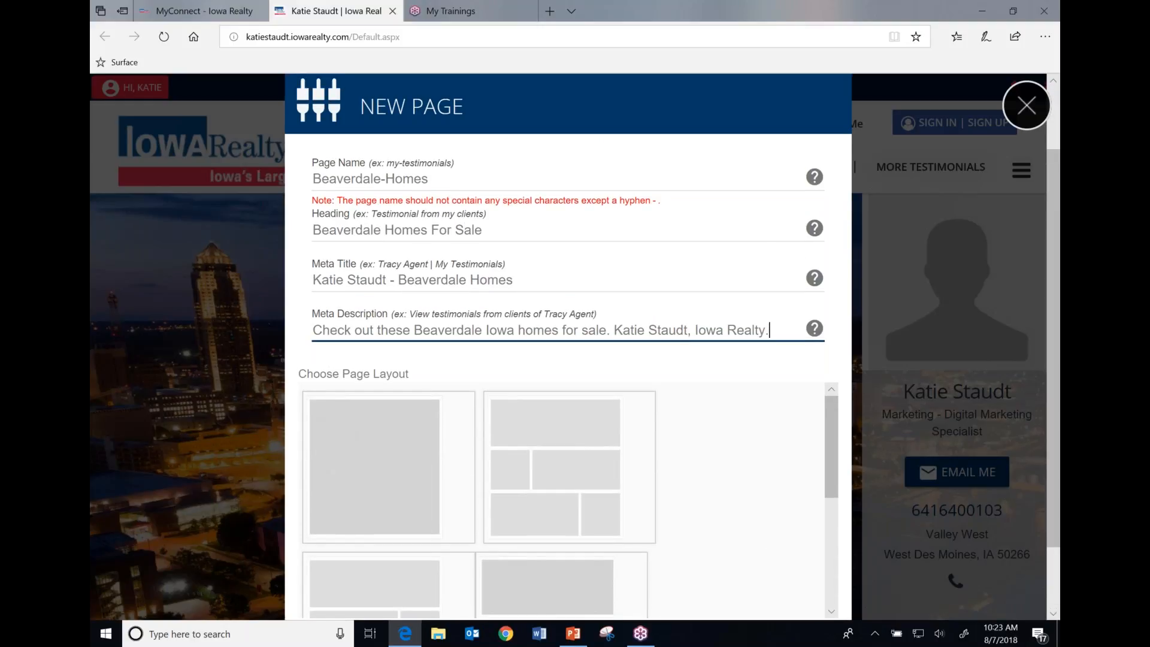
pyautogui.scroll(-2, 875, 501)
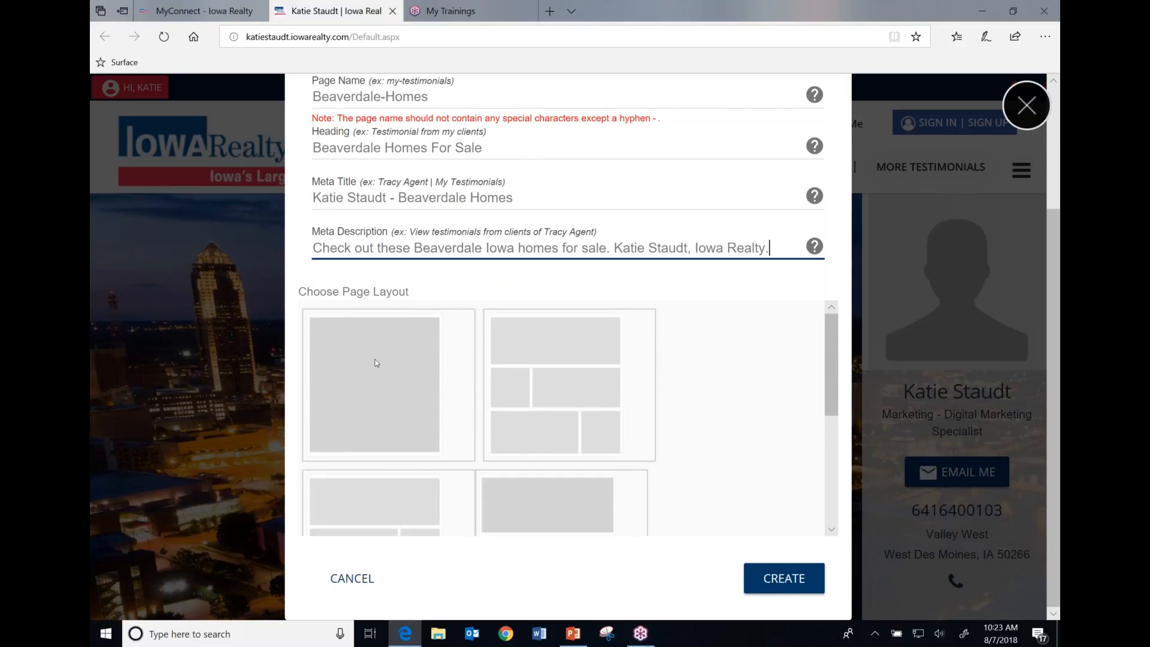
pyautogui.moveTo(830, 351)
pyautogui.mouseDown()
pyautogui.moveTo(827, 454)
pyautogui.moveTo(825, 349)
pyautogui.mouseUp()
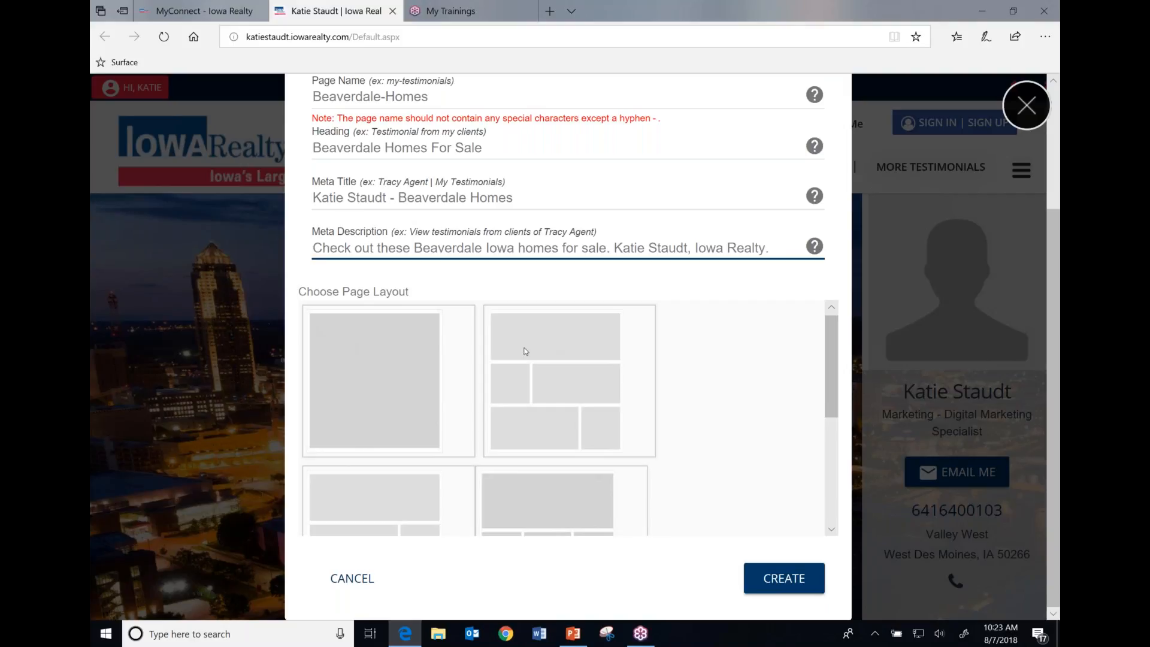
pyautogui.click(345, 355)
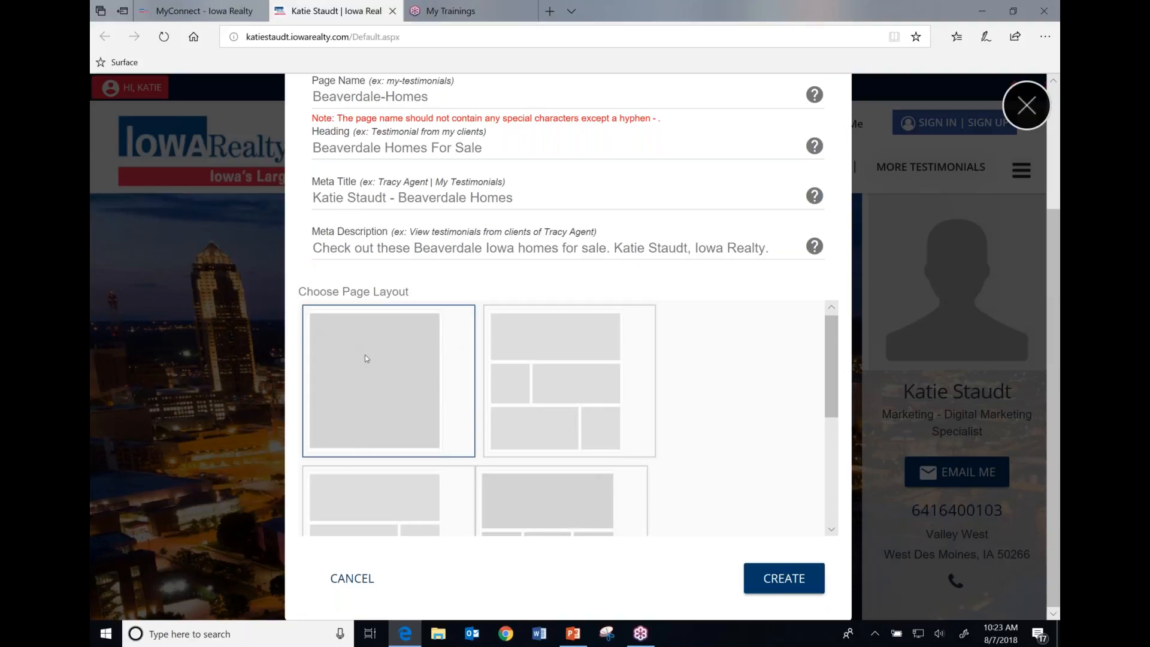
pyautogui.click(792, 579)
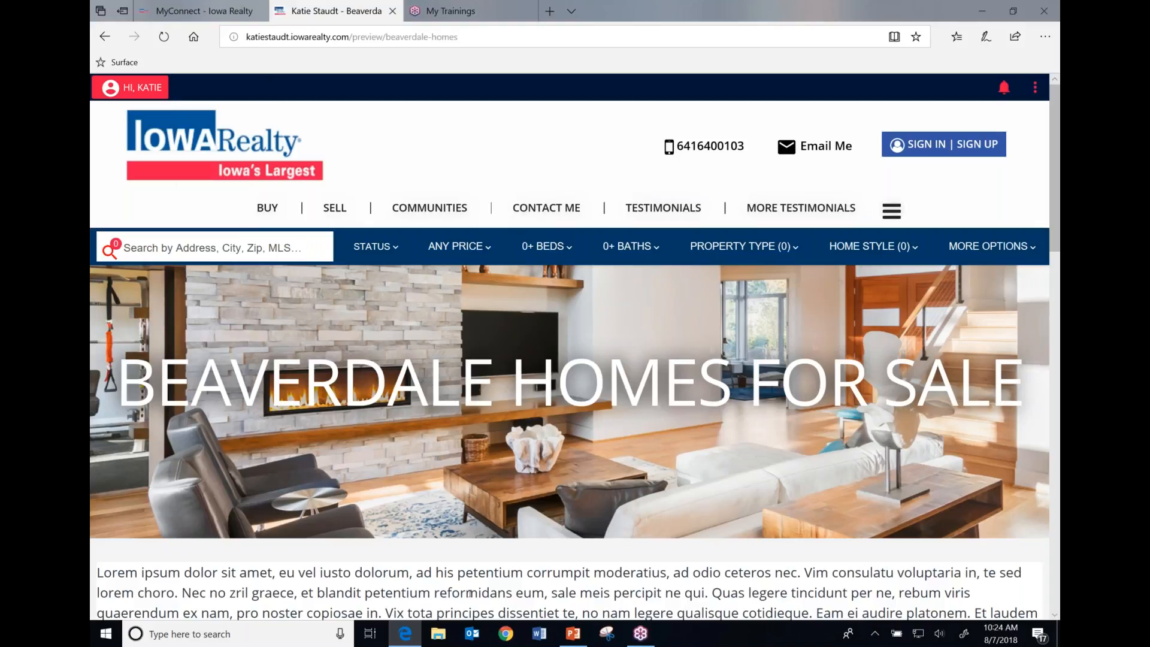
# Look over the new page, open it for editing and delete all of its placeholder body text
pyautogui.scroll(-1, 470, 592)
pyautogui.scroll(-7, 655, 521)
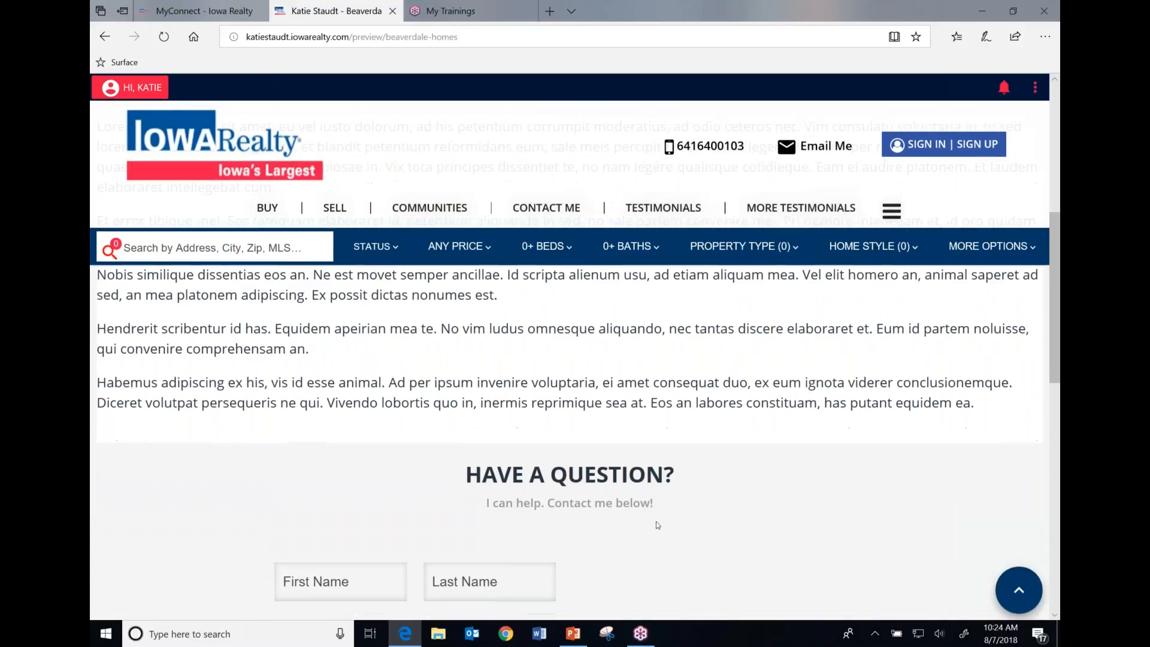
pyautogui.scroll(3, 656, 520)
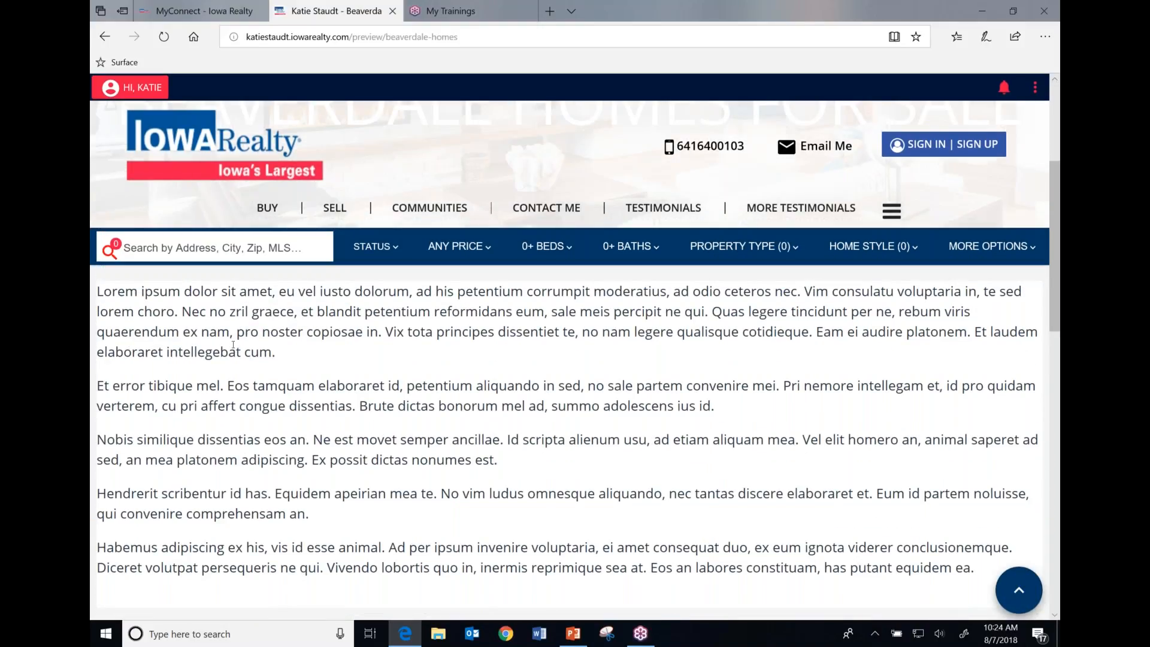
pyautogui.scroll(-3, 233, 345)
pyautogui.scroll(4, 482, 425)
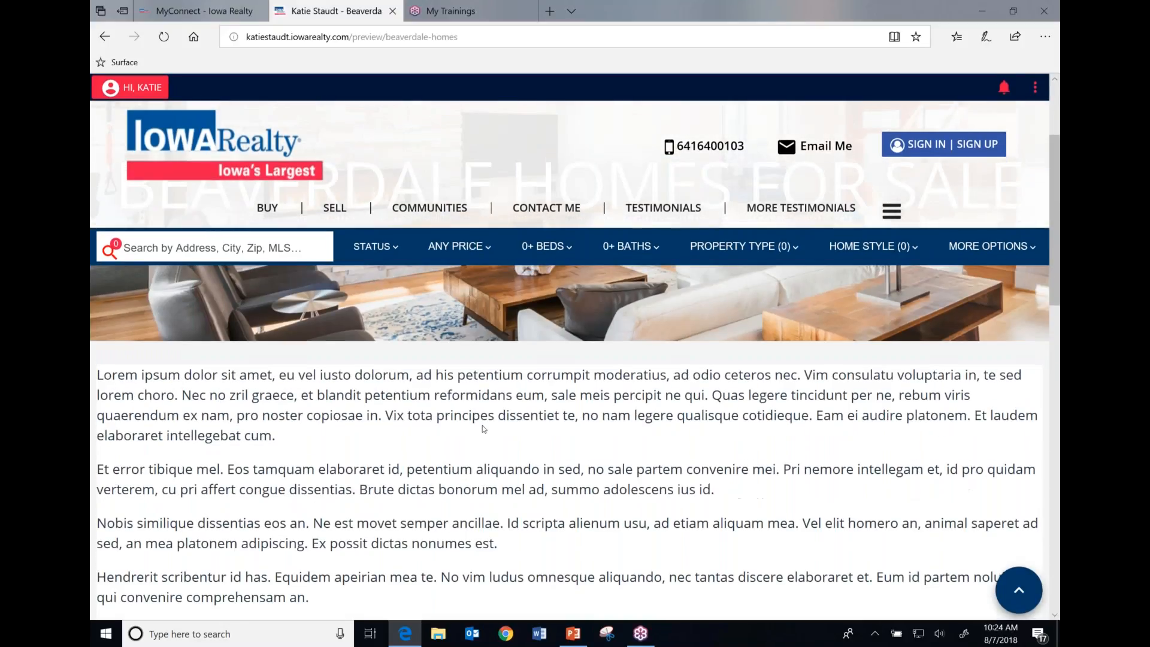
pyautogui.scroll(3, 482, 425)
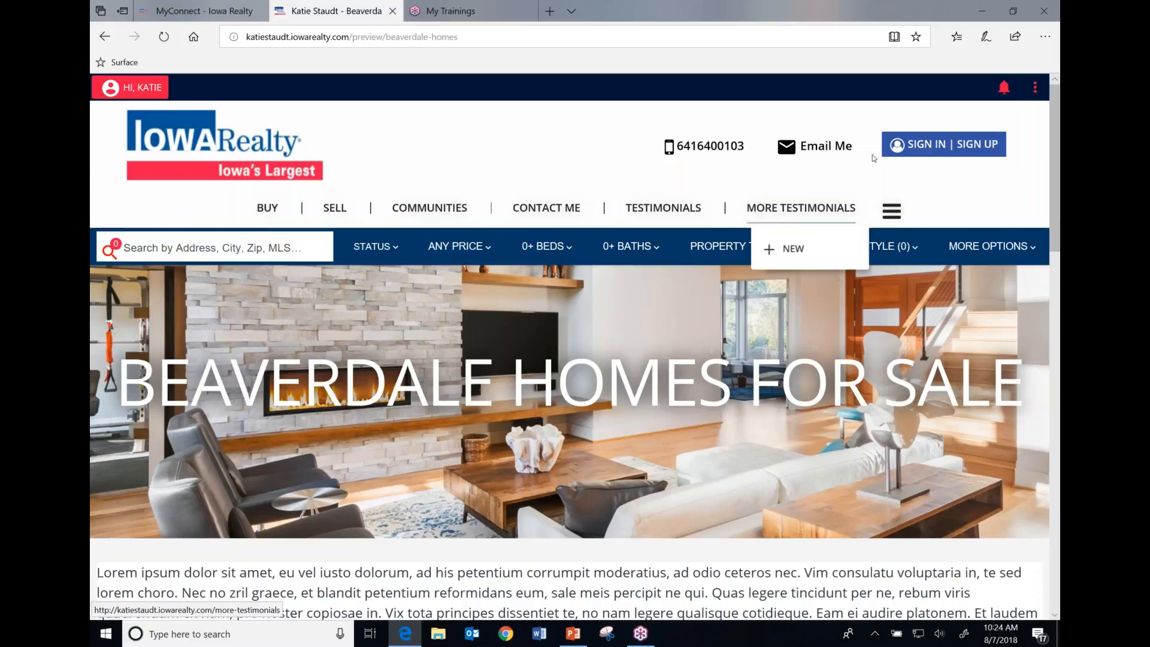
pyautogui.click(1035, 89)
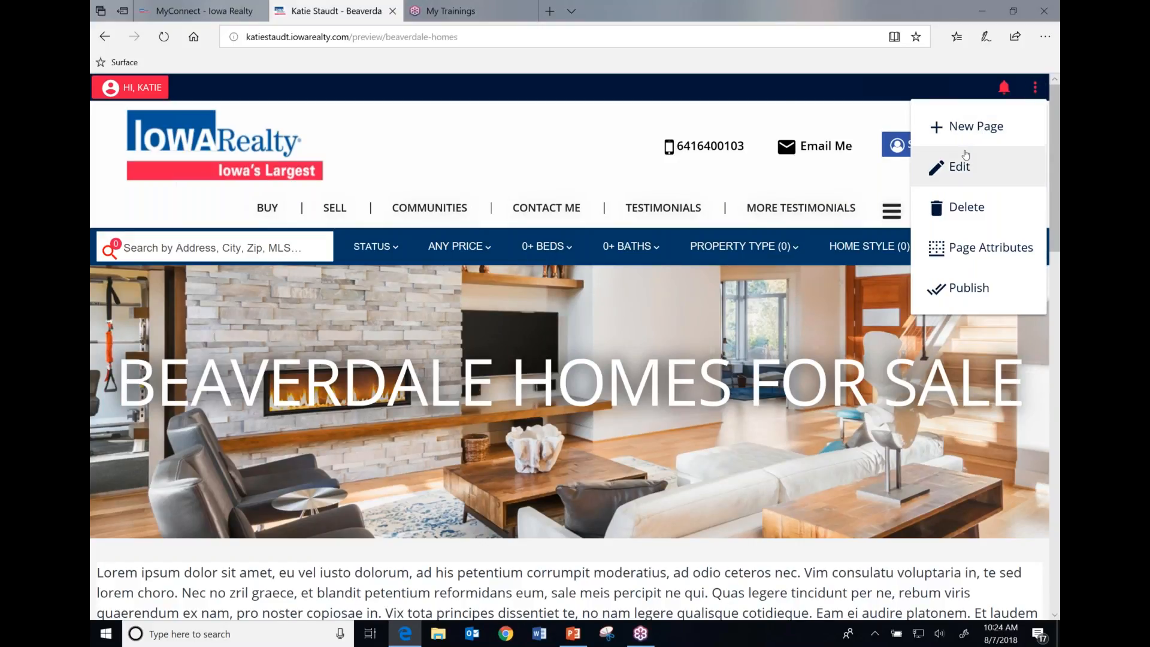
pyautogui.click(938, 165)
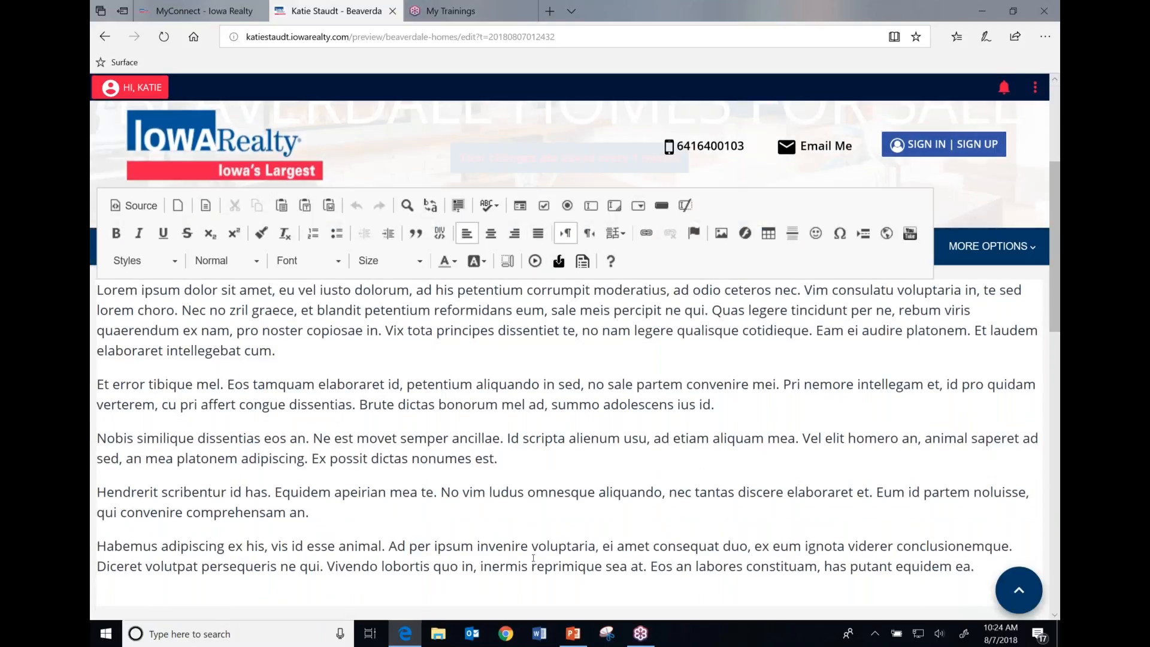
pyautogui.moveTo(982, 567); pyautogui.dragTo(97, 290)
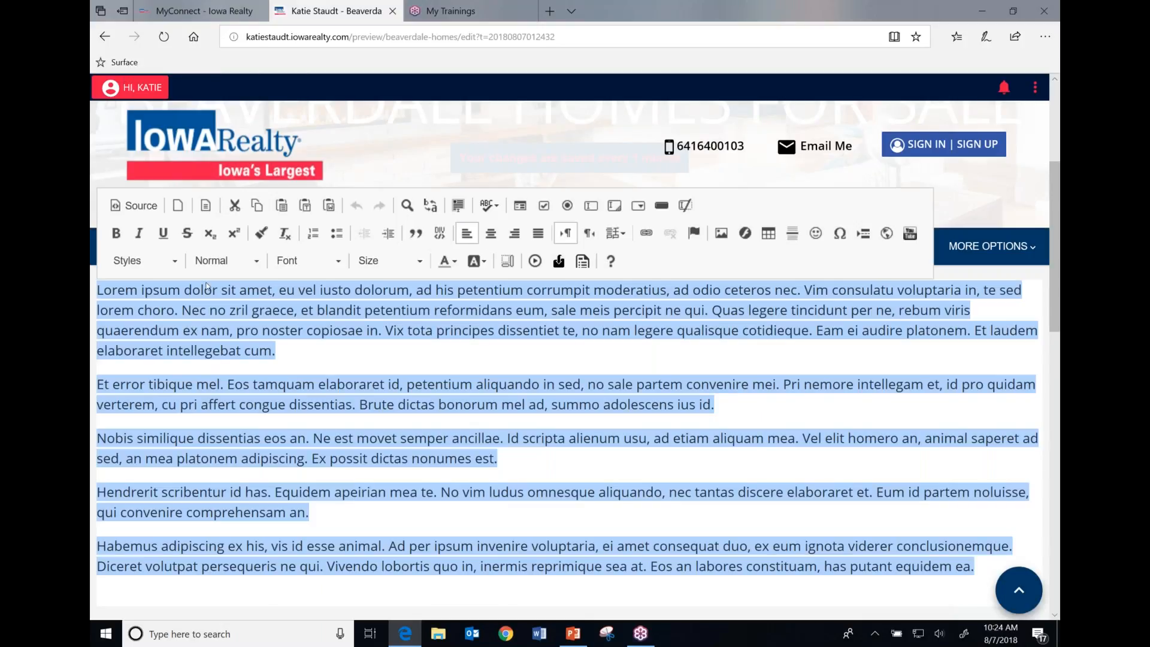
pyautogui.press('Delete')
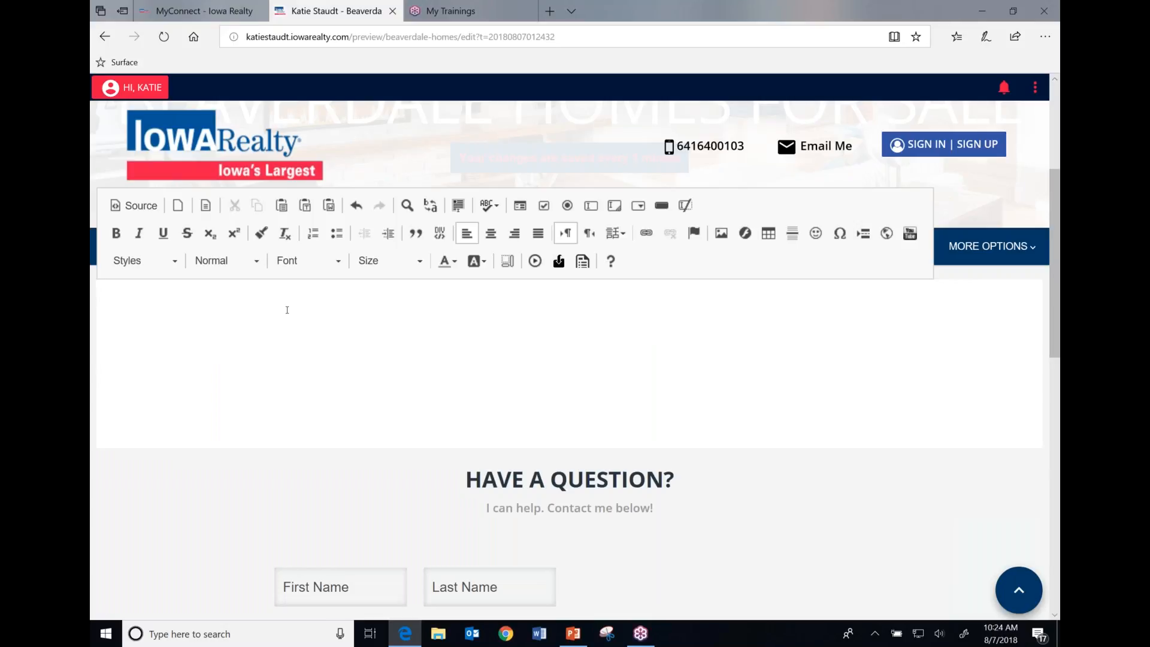
# Write "Check out these homes for sale in Beaverdale, IA." as the page's body text
pyautogui.scroll(3, 328, 400)
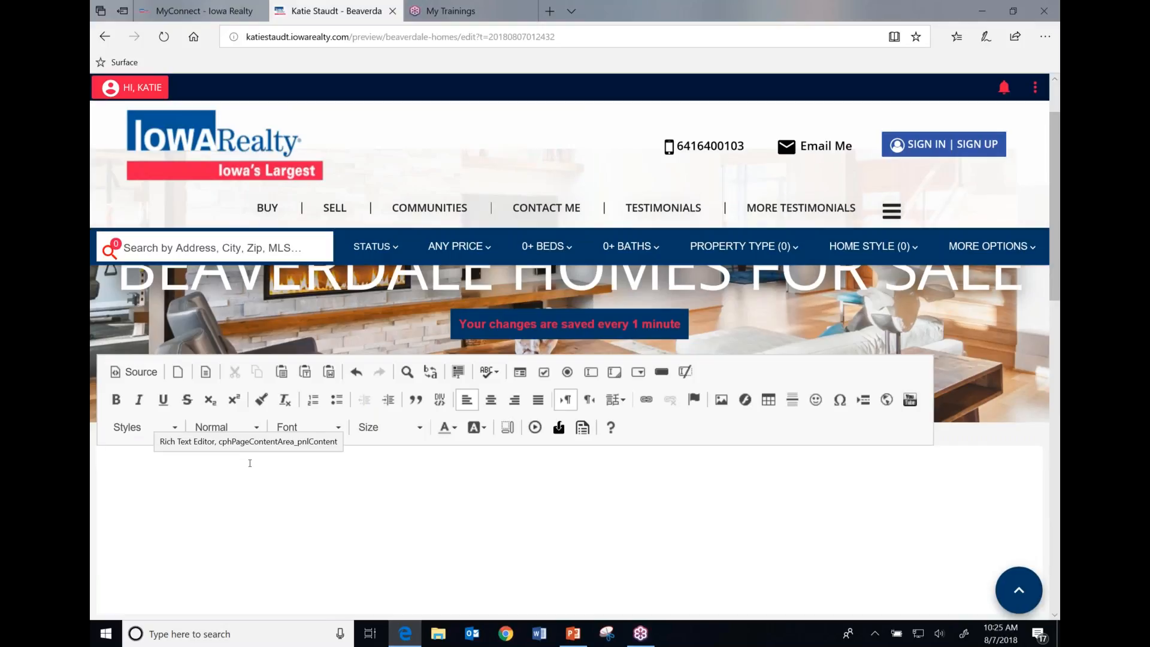
pyautogui.write('Chedck')
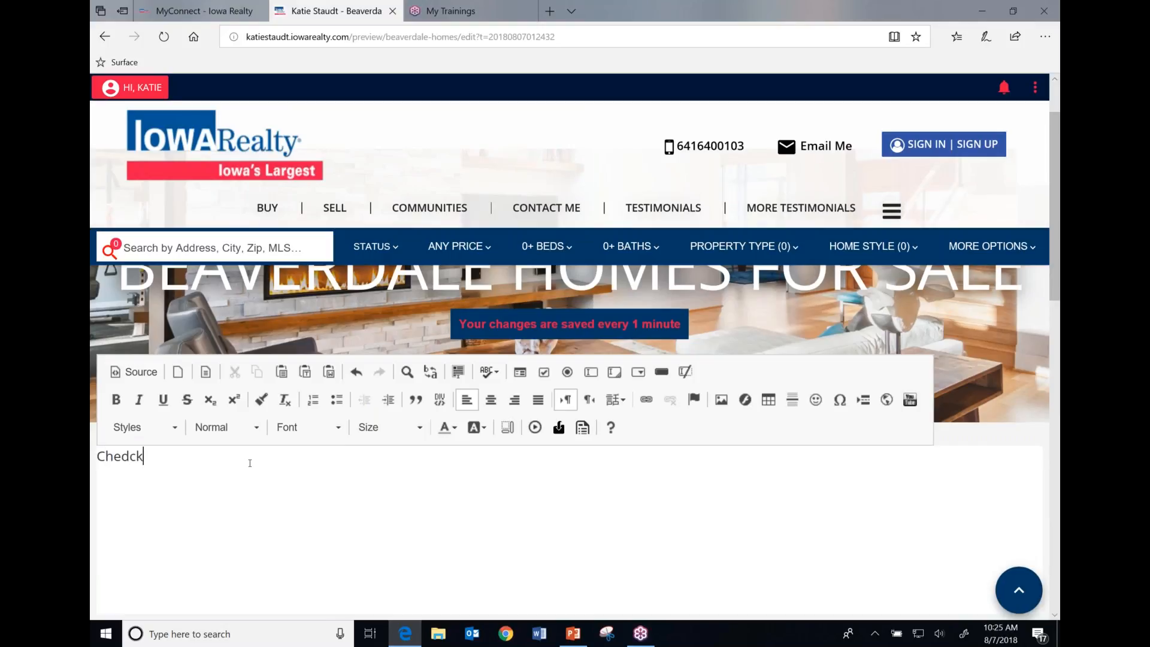
pyautogui.press('BackSpace')
pyautogui.press('BackSpace')
pyautogui.press('BackSpace')
pyautogui.press('BackSpace')
pyautogui.write('ck out these homes f')
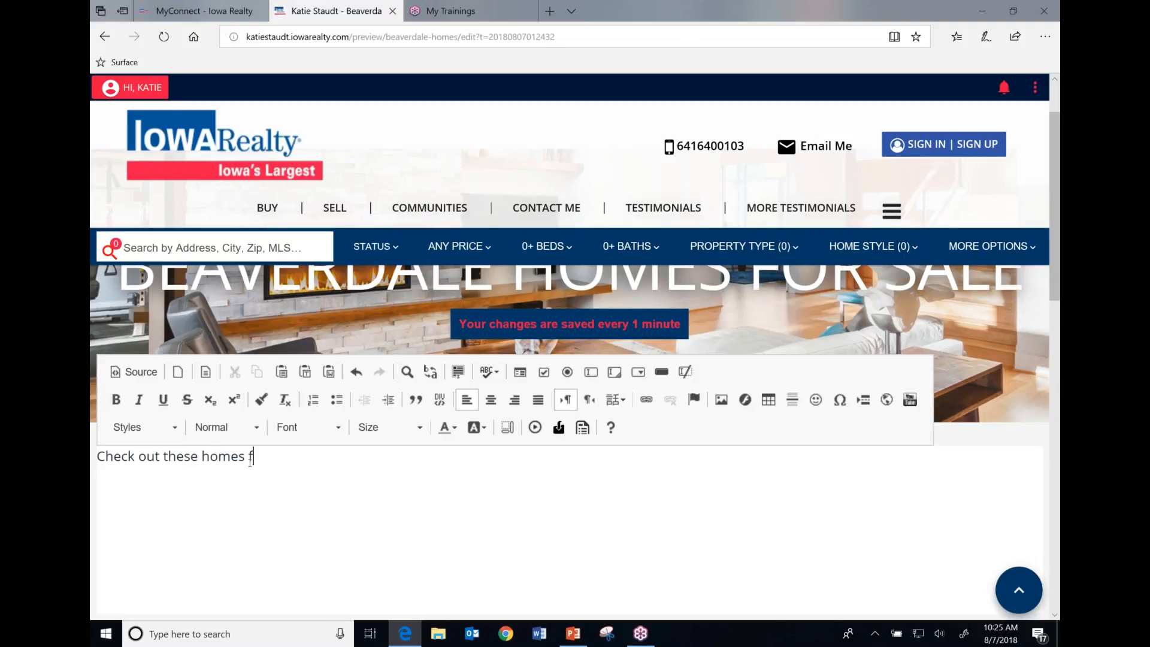
pyautogui.write('or sale in Beave')
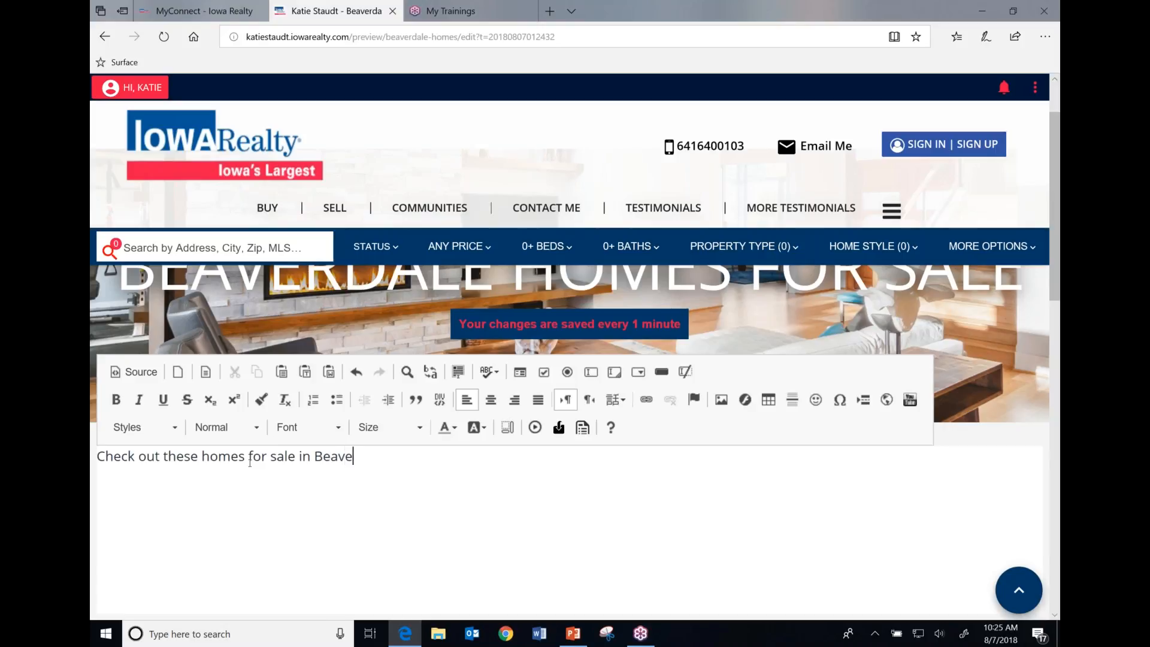
pyautogui.write('rdale, IA.')
# Make the introductory sentence bold and center it
pyautogui.press('Left')
pyautogui.moveTo(397, 458); pyautogui.dragTo(95, 461)
pyautogui.click(117, 399)
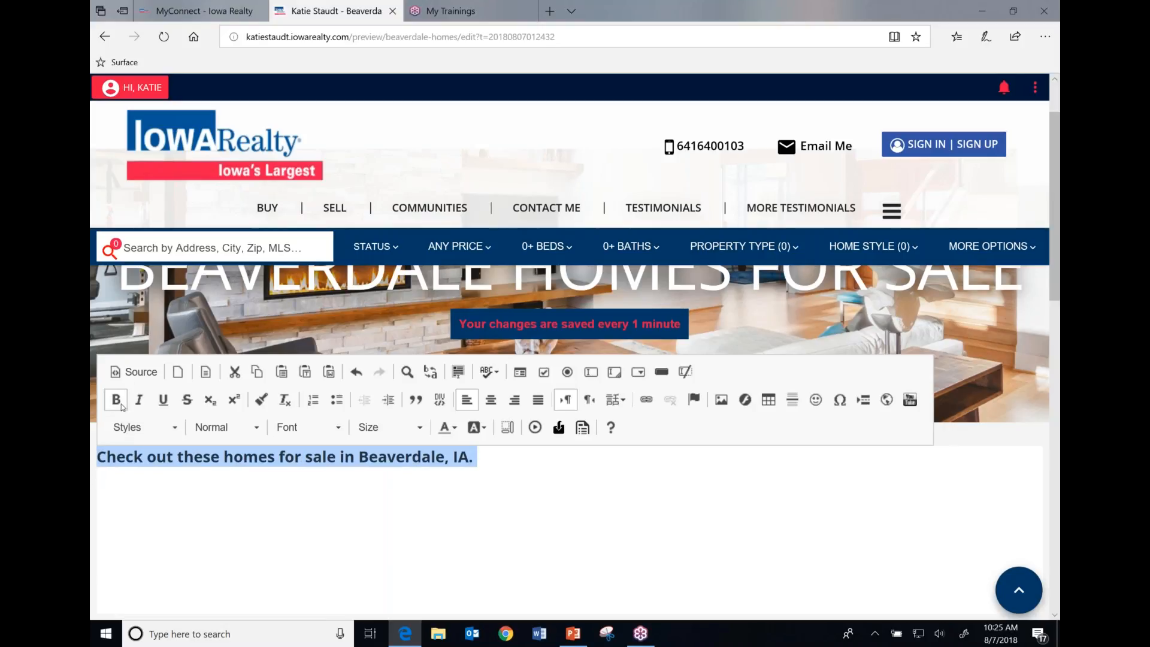
pyautogui.click(490, 399)
# Import the Beaverdale saved search on a new line below the introductory sentence
pyautogui.click(798, 464)
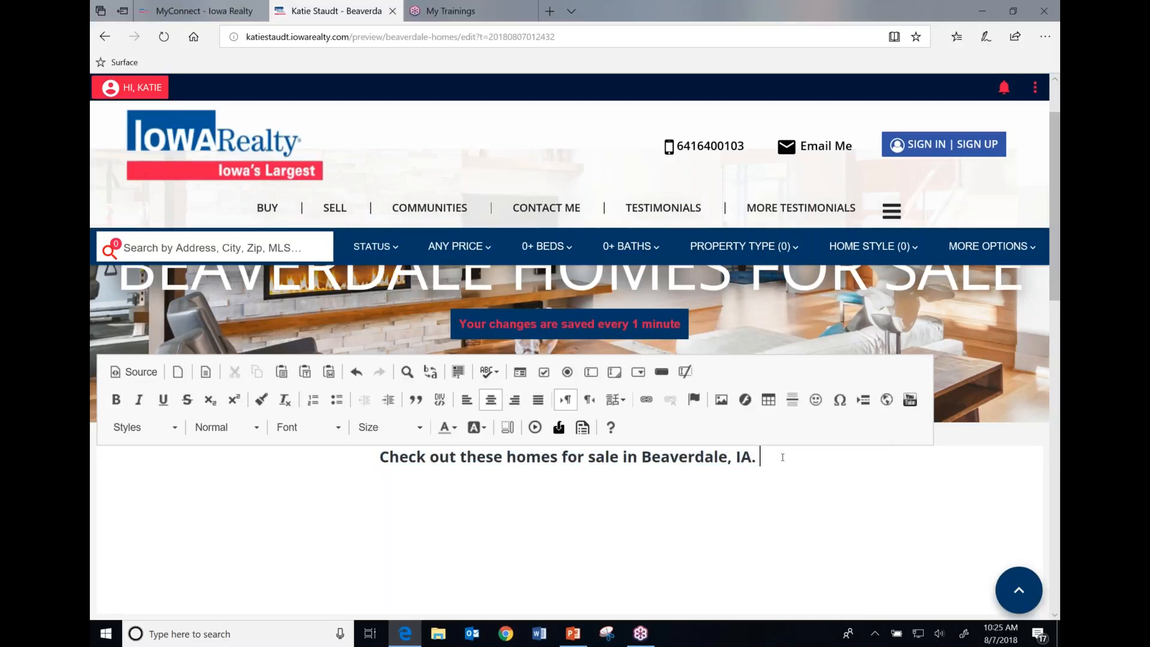
pyautogui.press('Return')
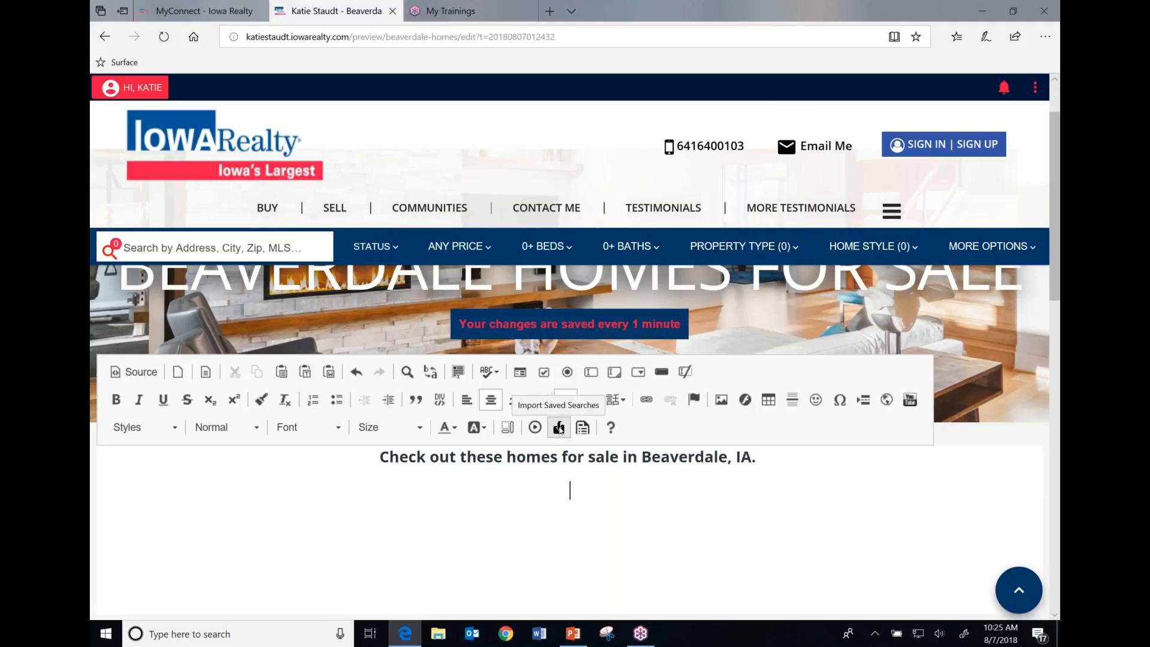
pyautogui.click(559, 427)
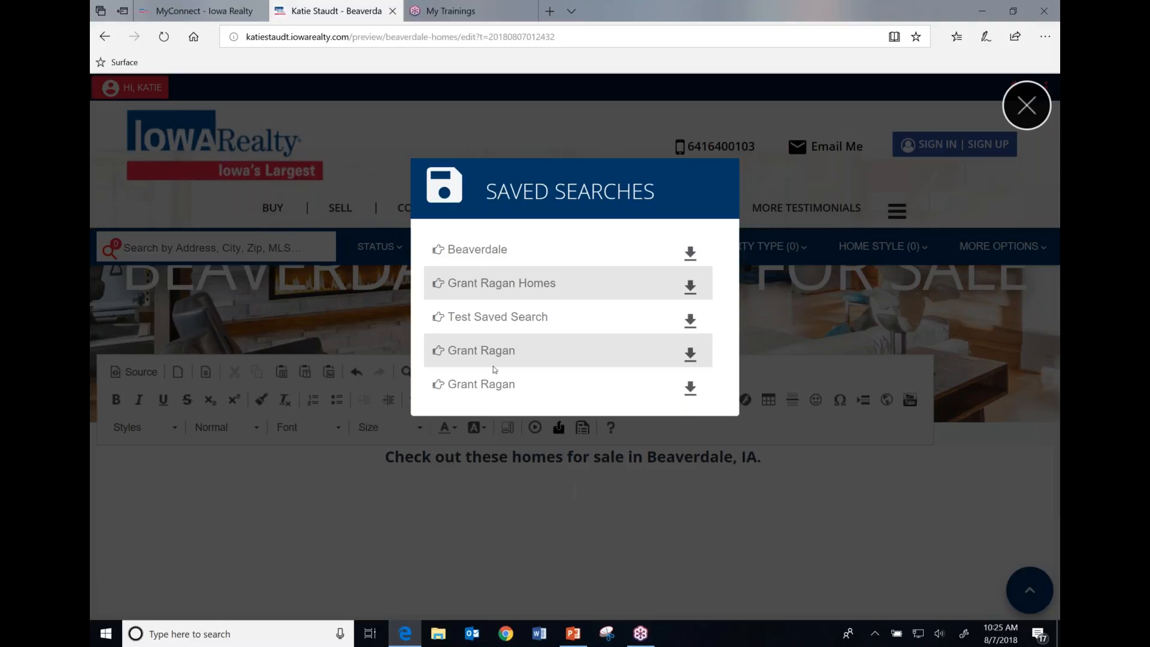
pyautogui.click(691, 253)
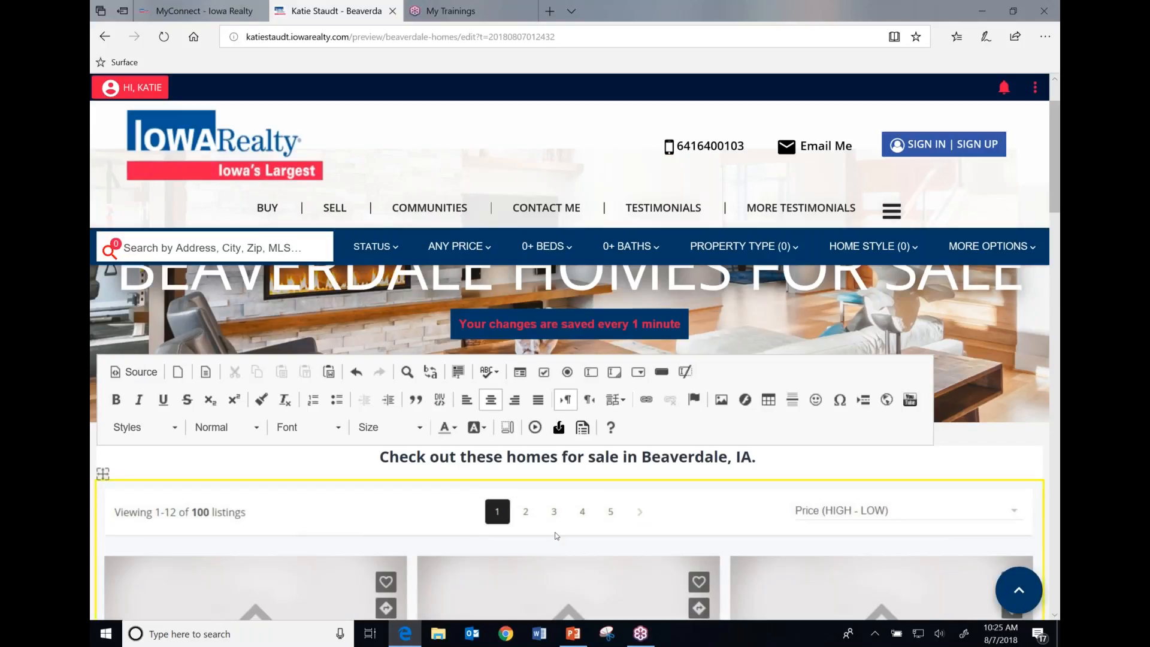
# Check the imported search block, save the page edits and view the listings on the saved page
pyautogui.scroll(-5, 473, 471)
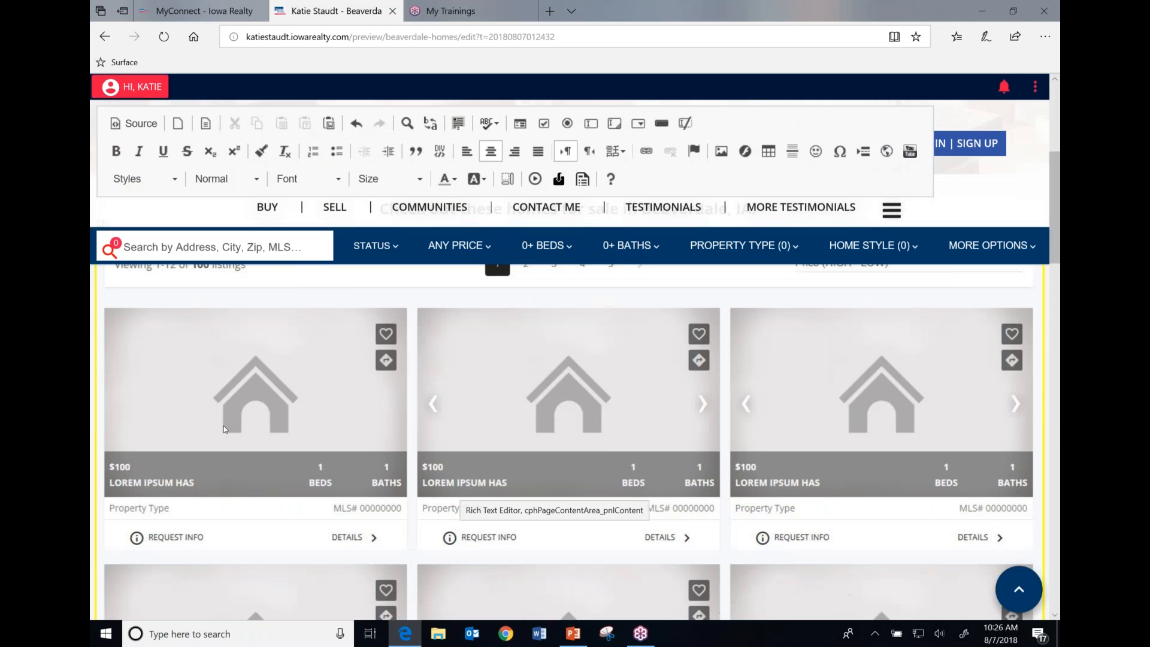
pyautogui.scroll(5, 607, 486)
pyautogui.scroll(-3, 742, 460)
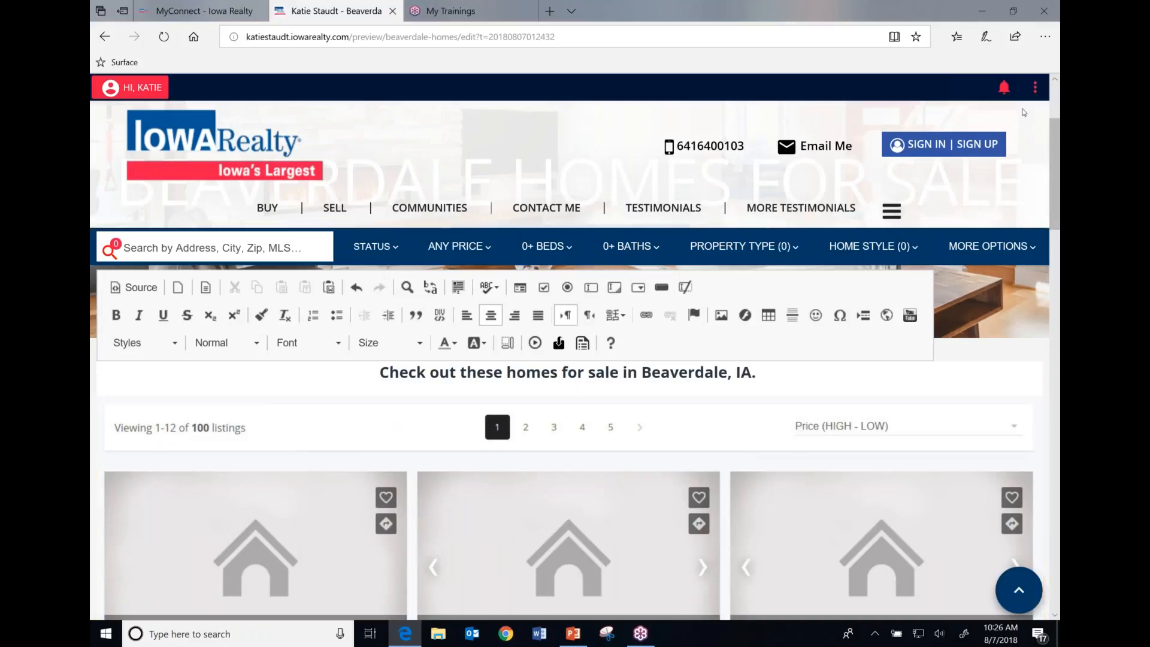
pyautogui.click(1034, 87)
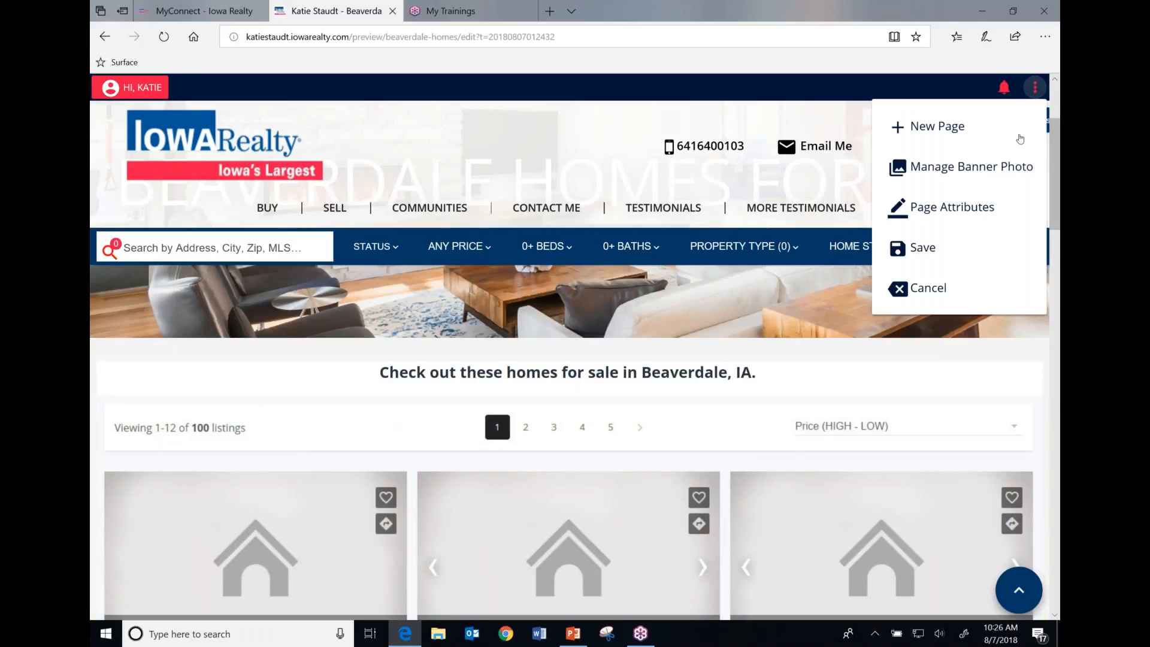
pyautogui.click(959, 240)
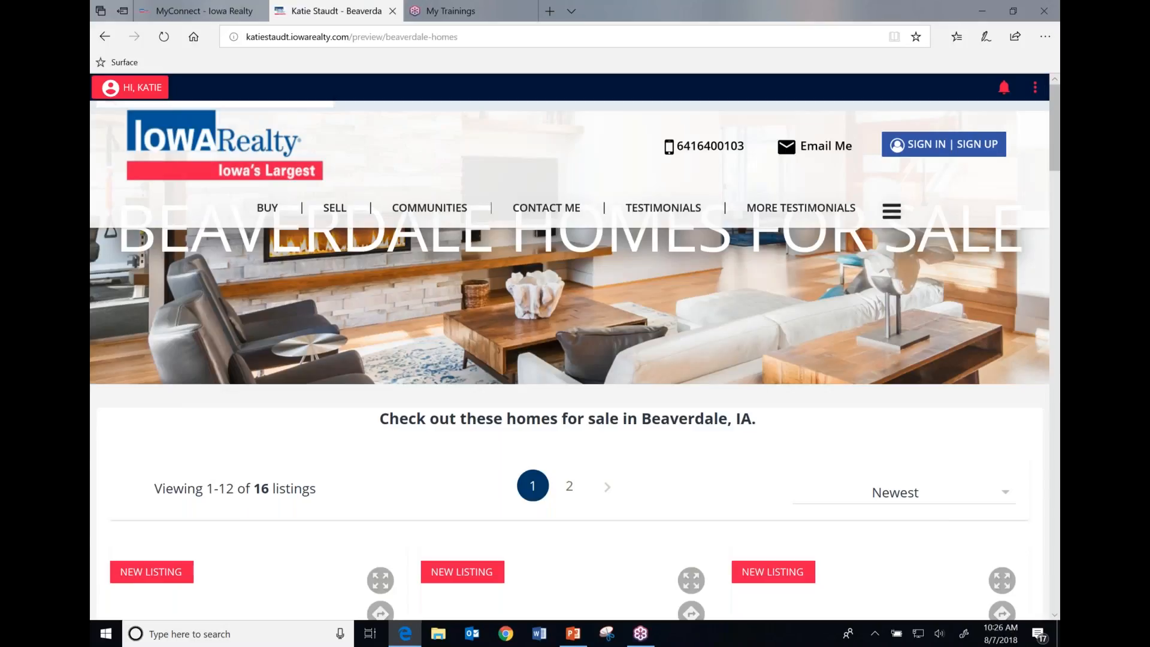
pyautogui.scroll(-5, 386, 477)
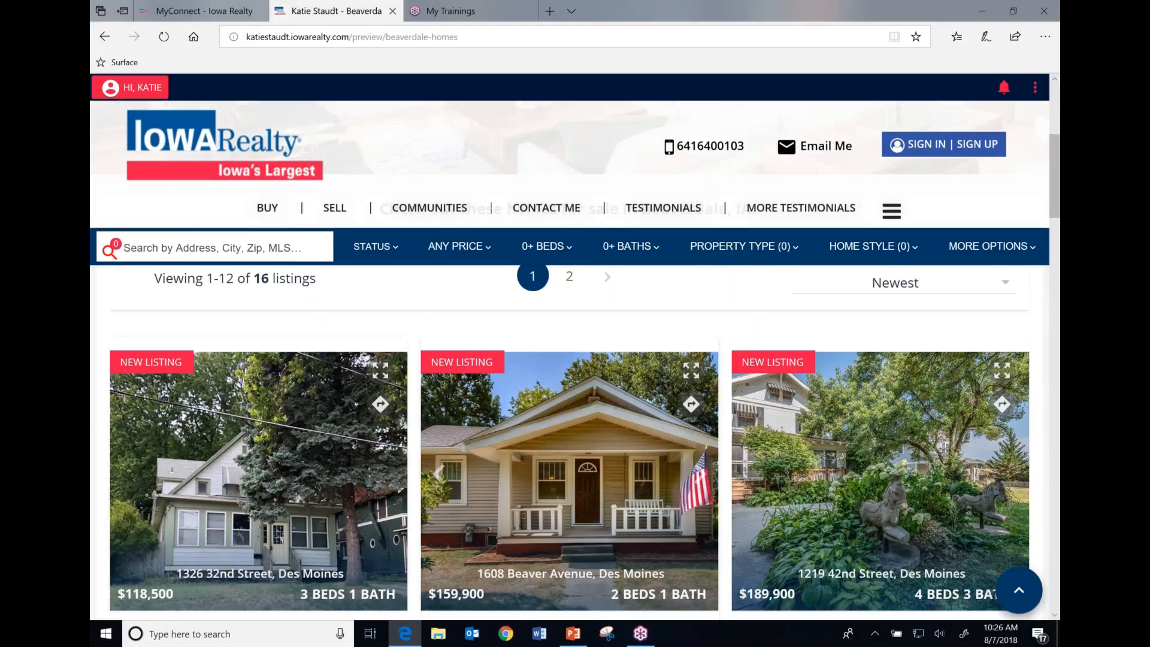
# Look through the listings on the saved Beaverdale homes page, from the banner down to the page numbering
pyautogui.scroll(-6, 808, 521)
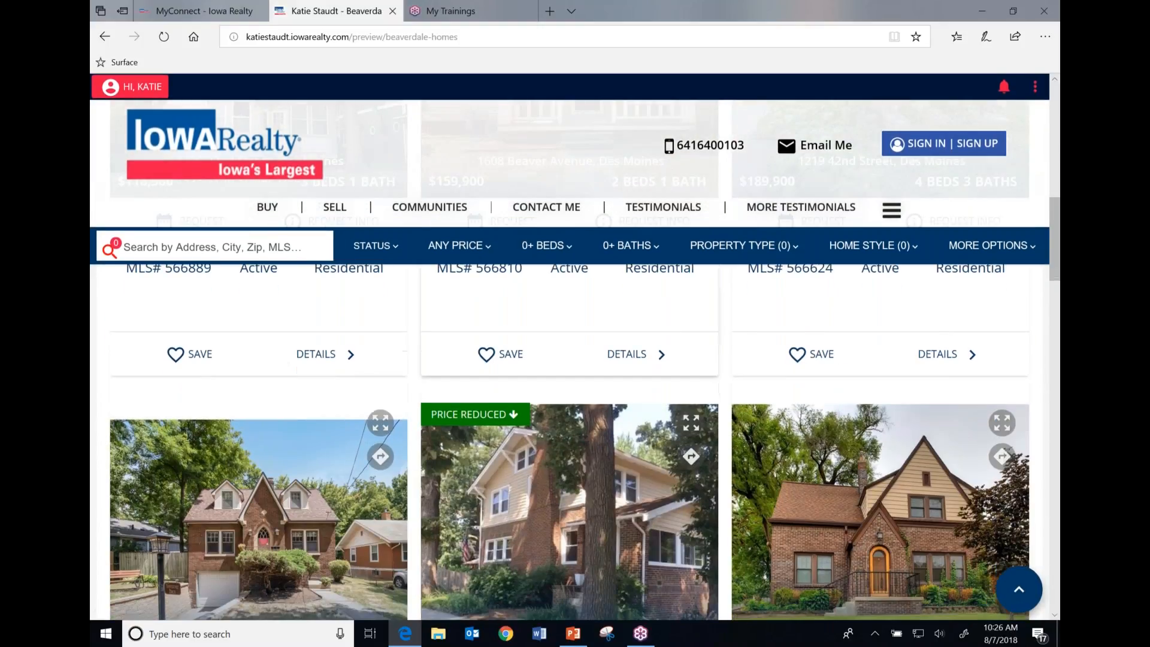
pyautogui.scroll(-3, 569, 444)
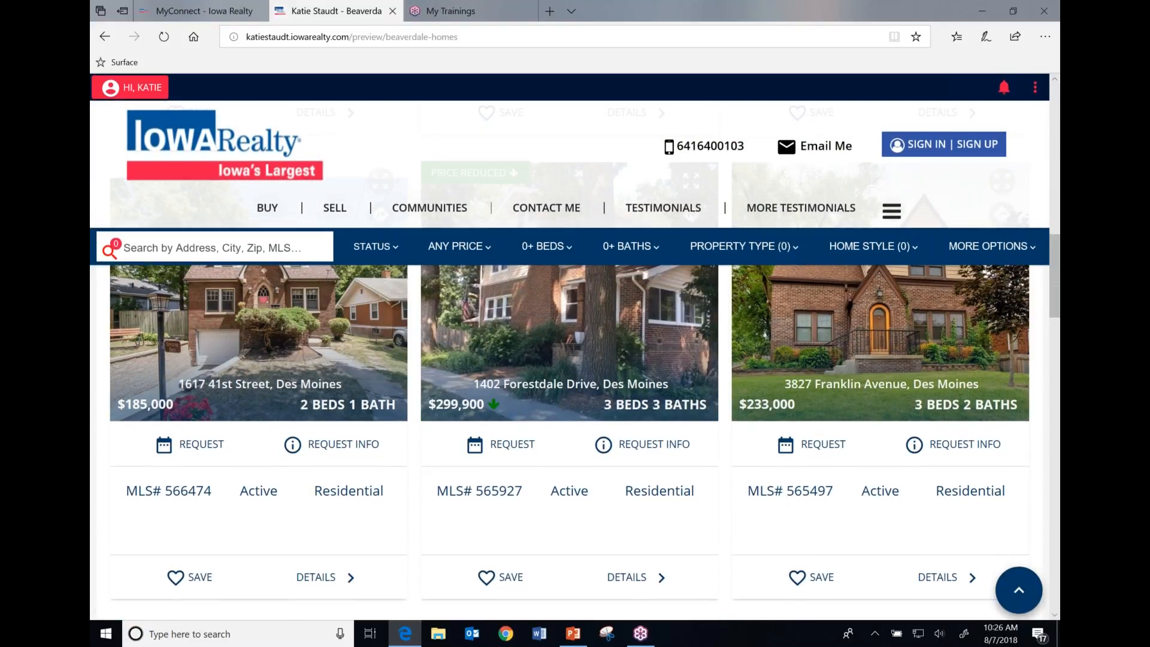
pyautogui.scroll(-5, 569, 443)
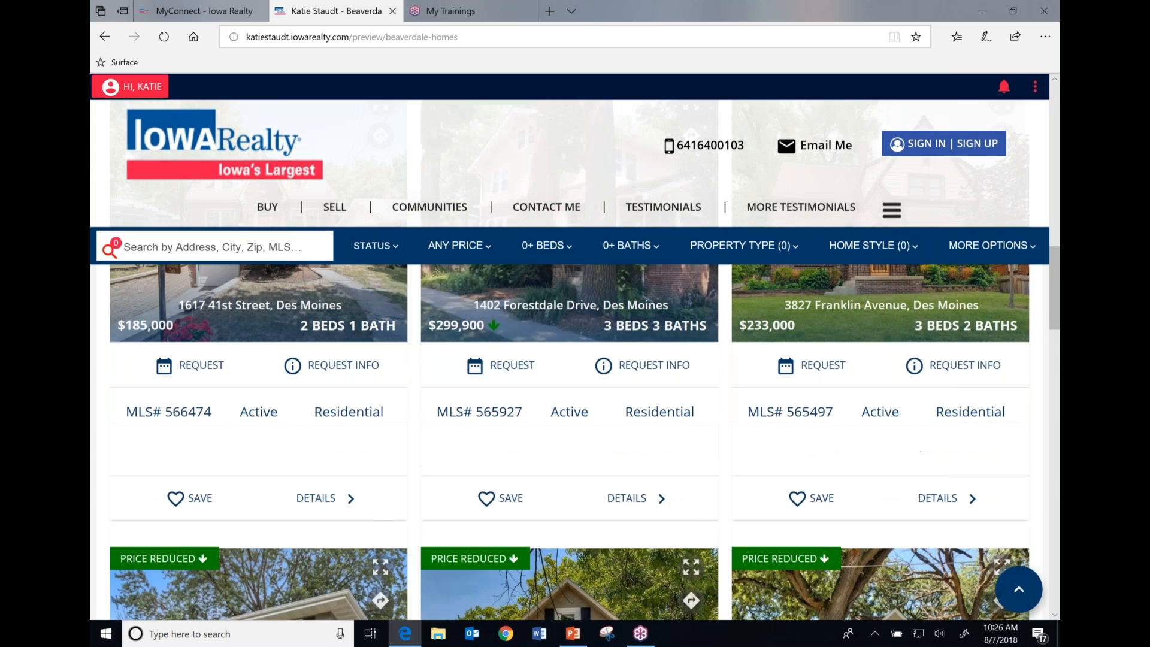
pyautogui.scroll(-8, 569, 443)
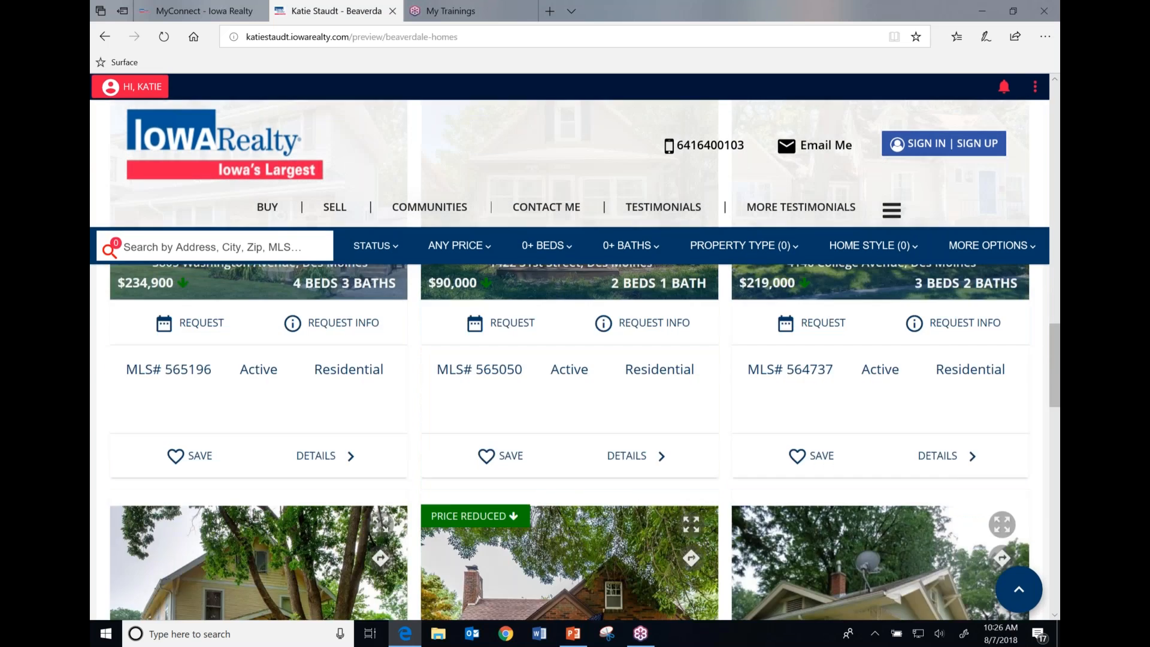
pyautogui.scroll(7, 568, 443)
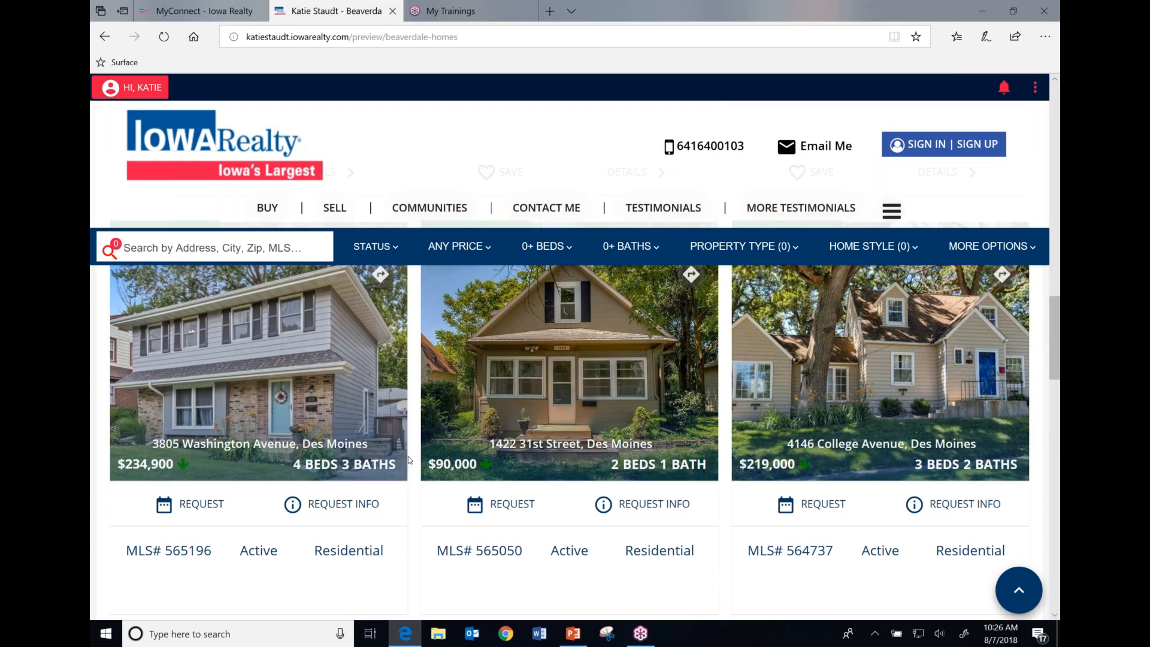
pyautogui.scroll(-5, 482, 440)
pyautogui.scroll(10, 483, 440)
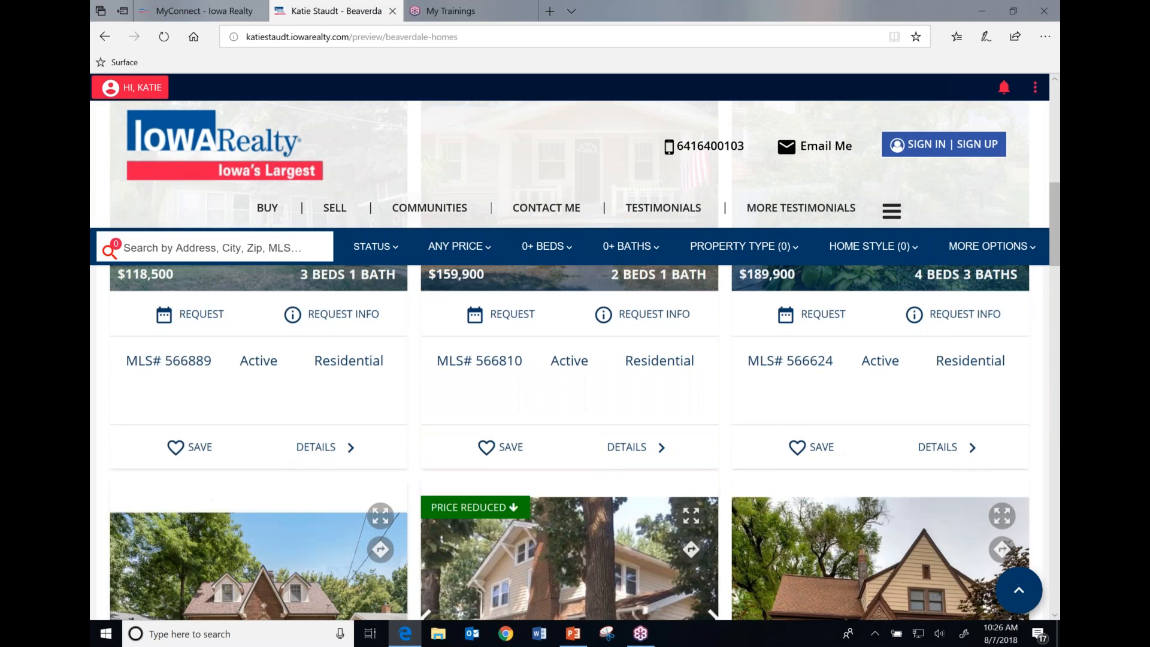
pyautogui.scroll(6, 640, 476)
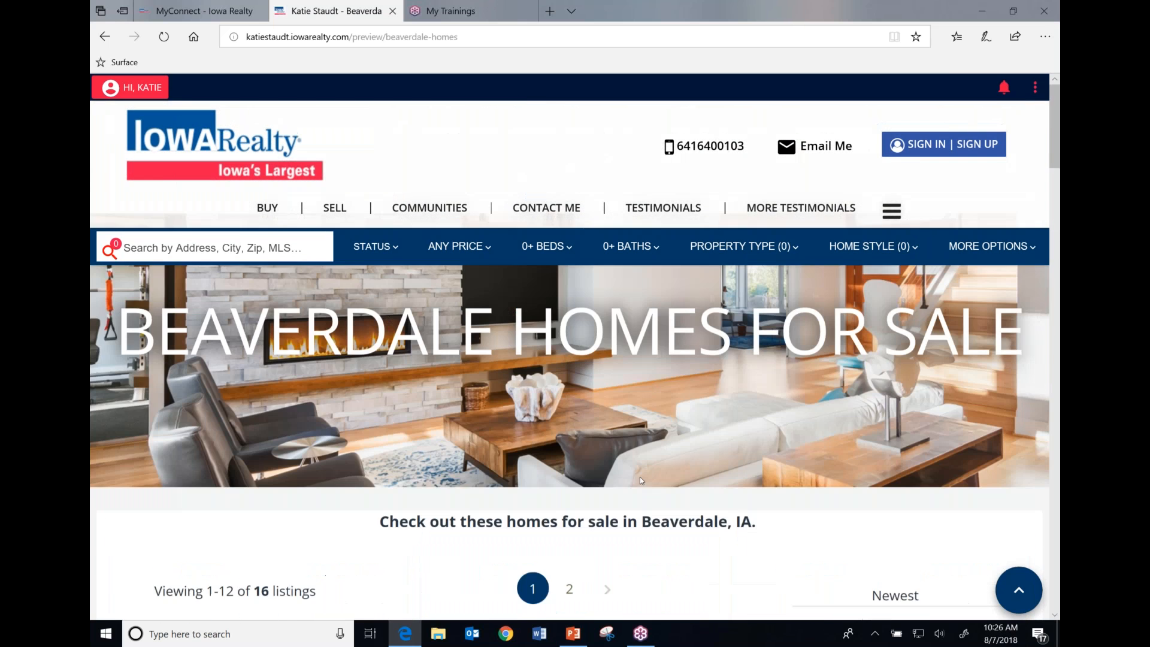
pyautogui.scroll(-6, 639, 477)
pyautogui.scroll(-1, 547, 456)
pyautogui.scroll(-15, 558, 466)
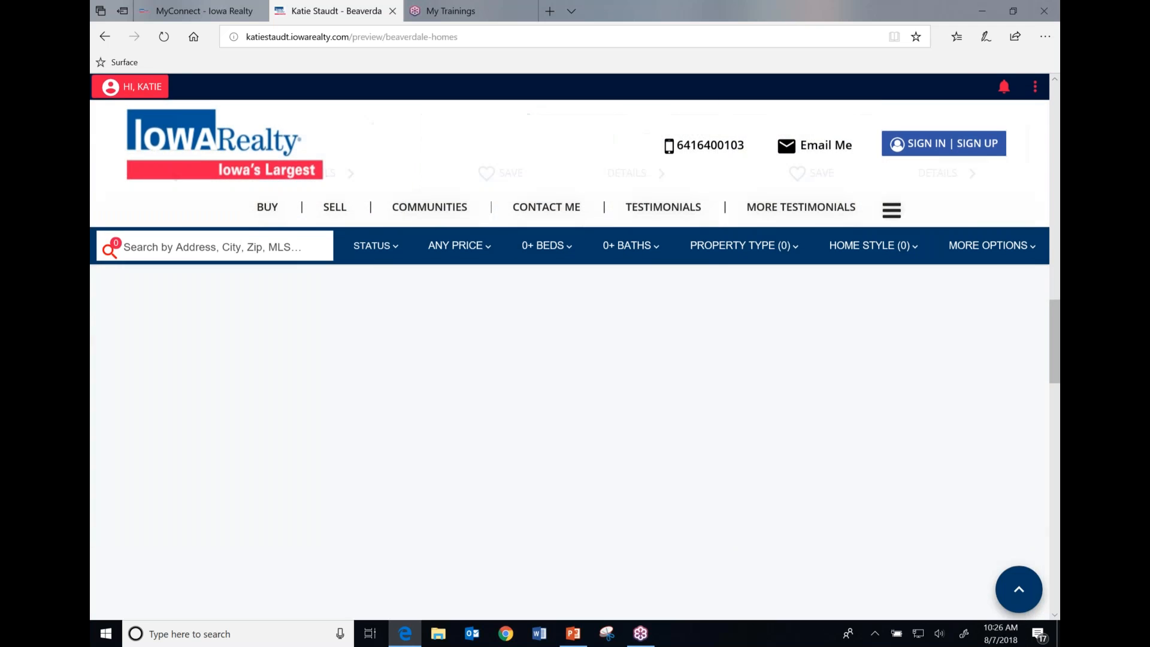
pyautogui.scroll(-10, 570, 442)
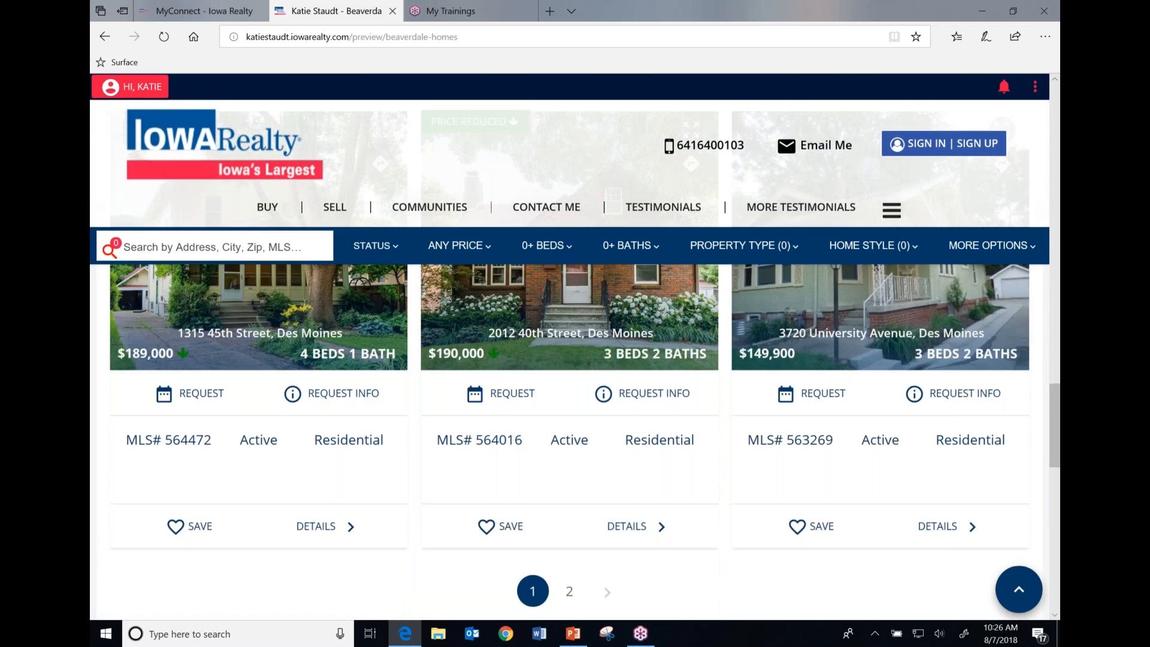
pyautogui.scroll(15, 569, 442)
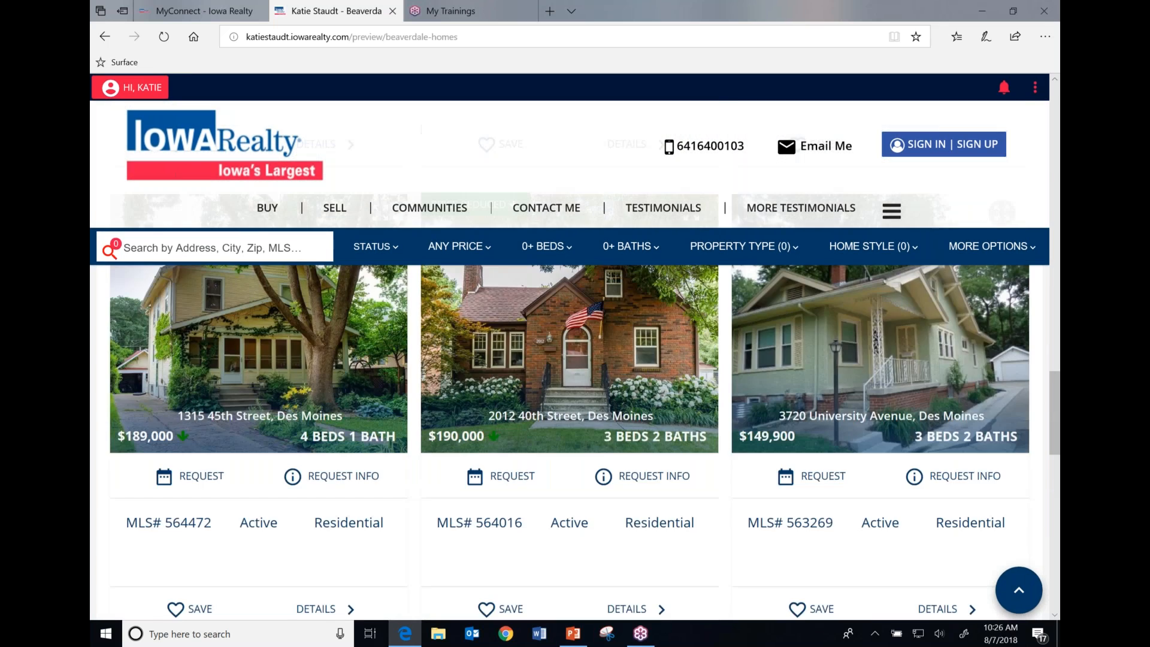
pyautogui.scroll(10, 570, 442)
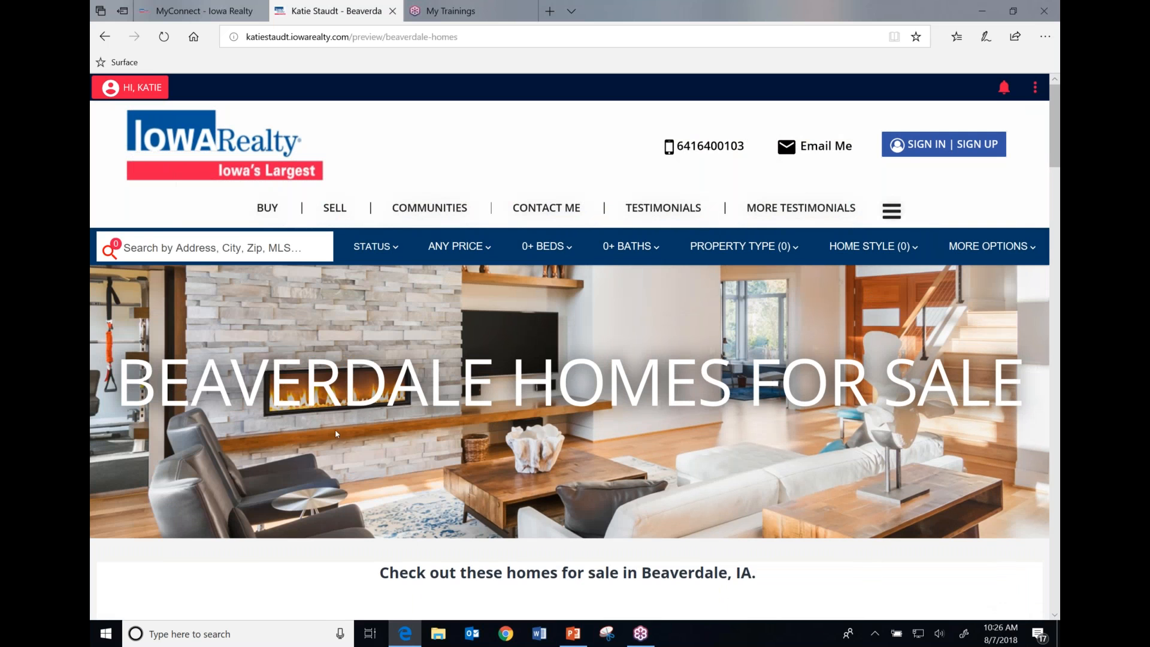
pyautogui.scroll(-5, 378, 417)
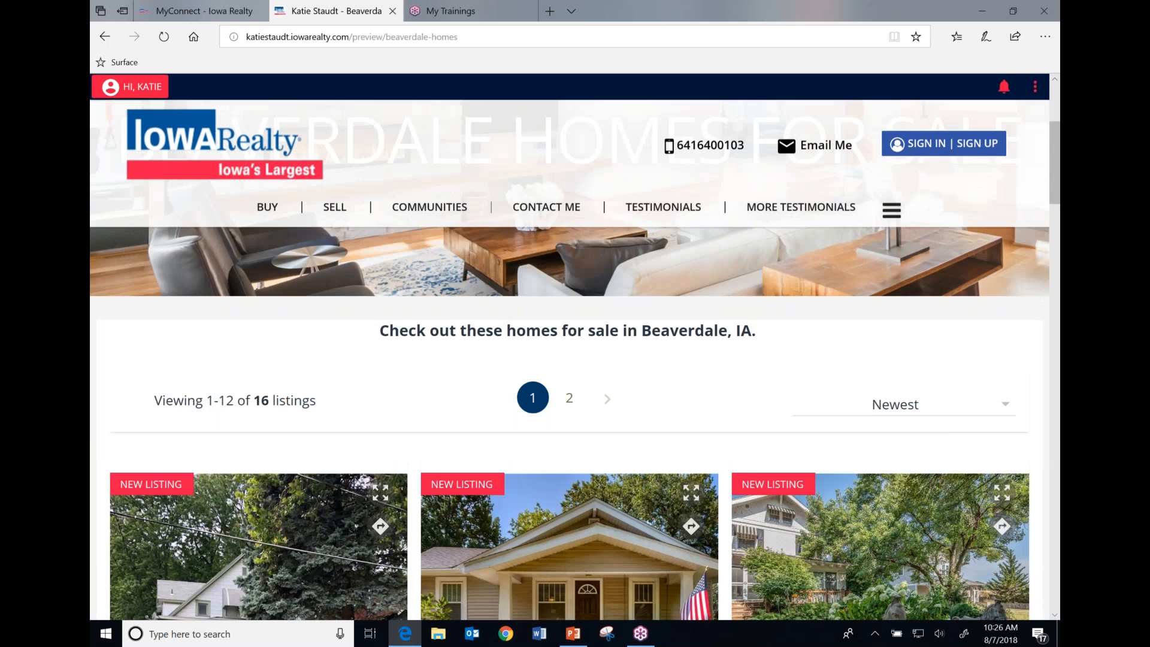
pyautogui.scroll(-8, 570, 419)
# Return to the top of the Beaverdale homes page and publish it
pyautogui.click(1018, 588)
pyautogui.click(1034, 88)
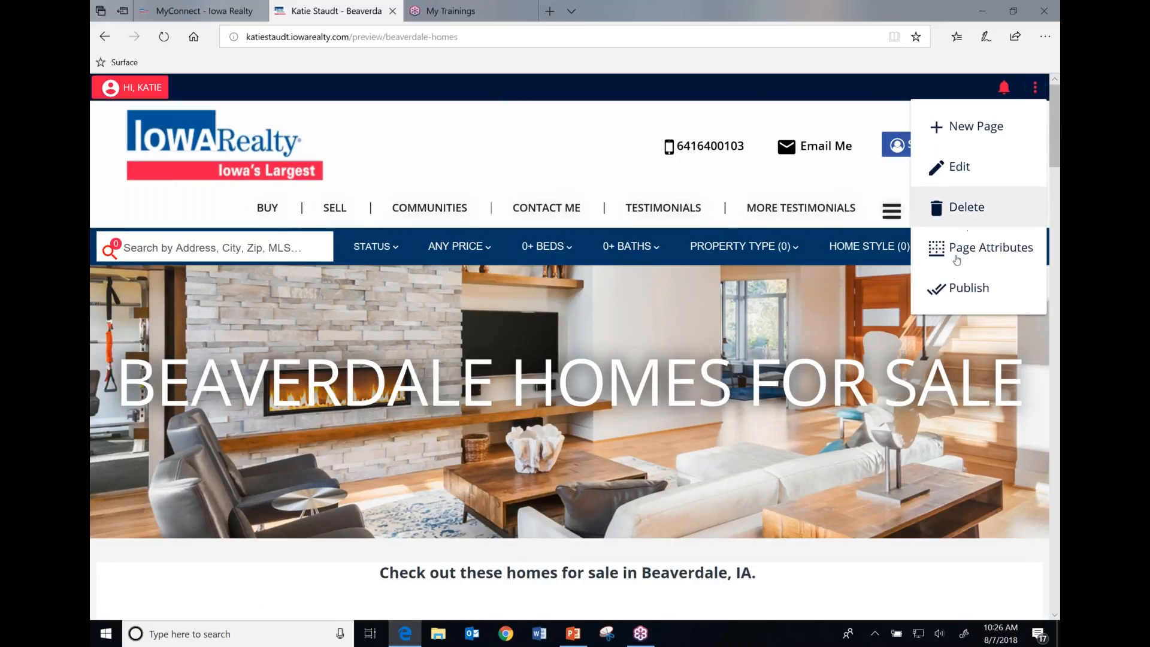
pyautogui.click(949, 290)
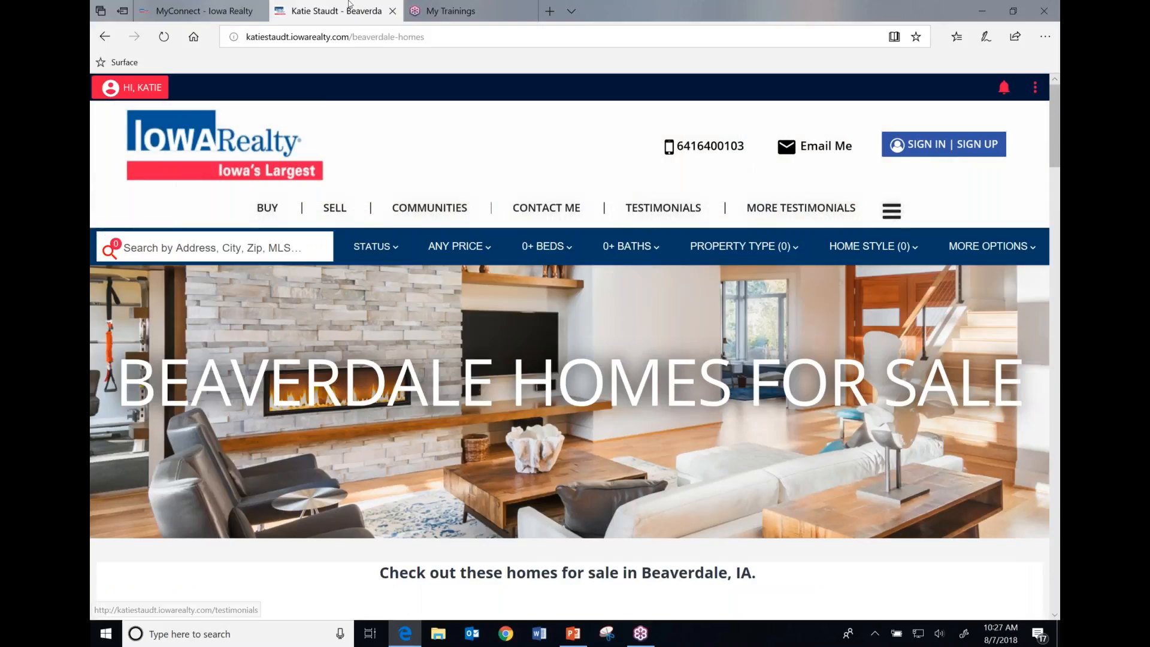
# Highlight the published page's full web address for inspection and return to the page
pyautogui.click(473, 40)
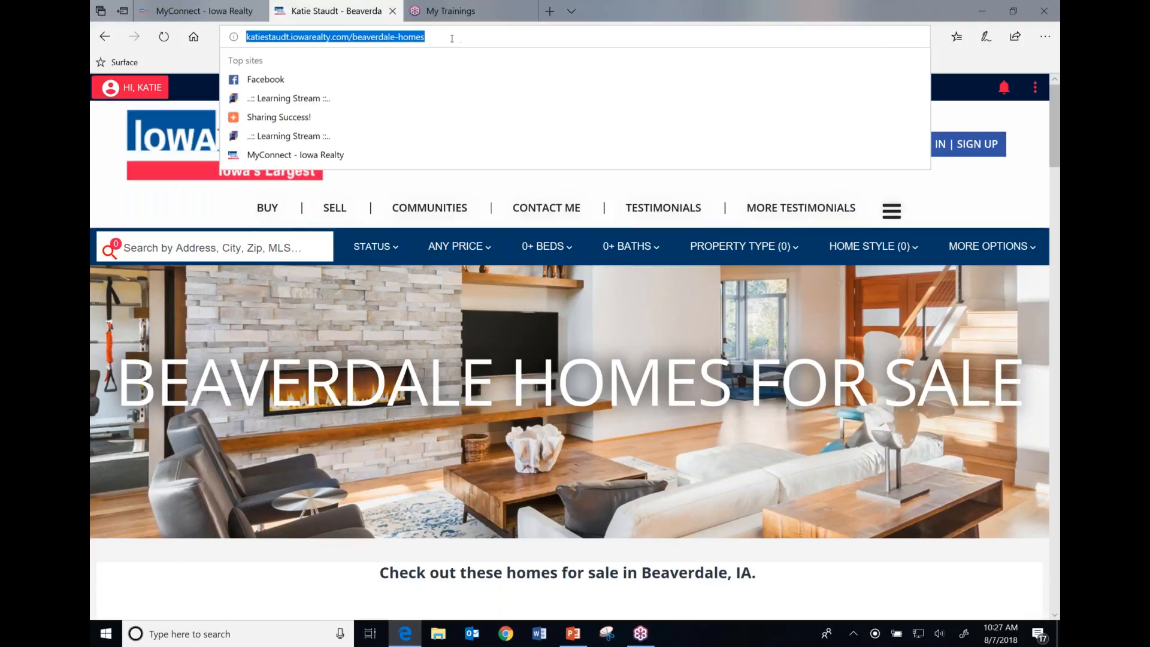
pyautogui.moveTo(441, 38); pyautogui.dragTo(233, 39)
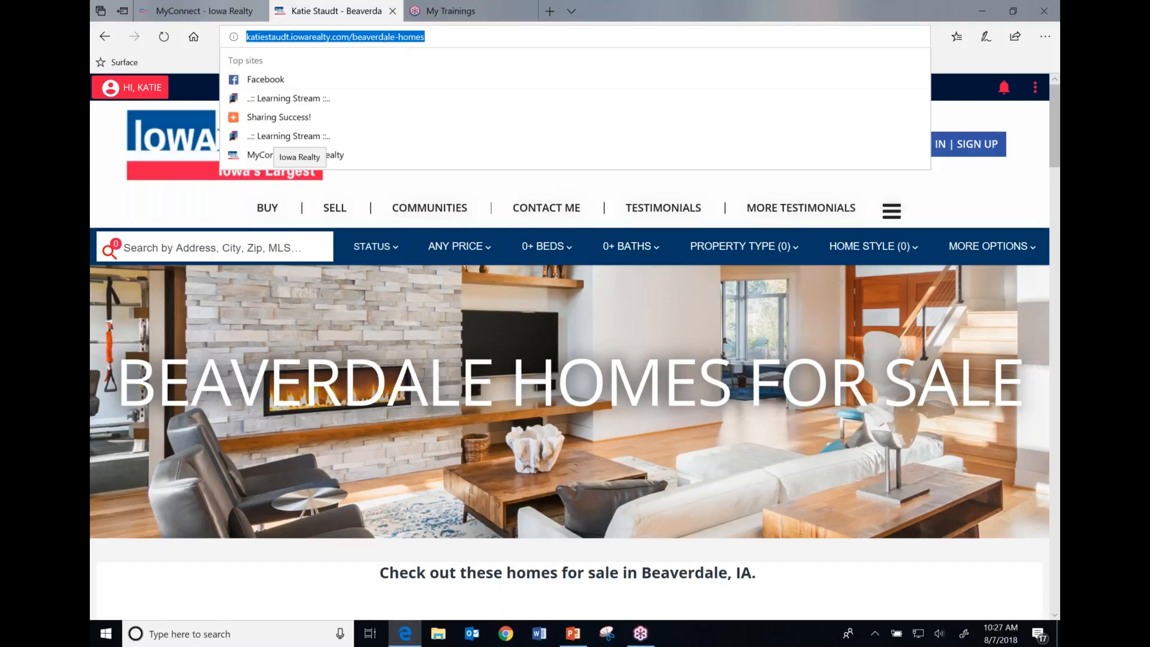
pyautogui.scroll(-10, 570, 438)
pyautogui.scroll(6, 570, 438)
pyautogui.scroll(4, 570, 438)
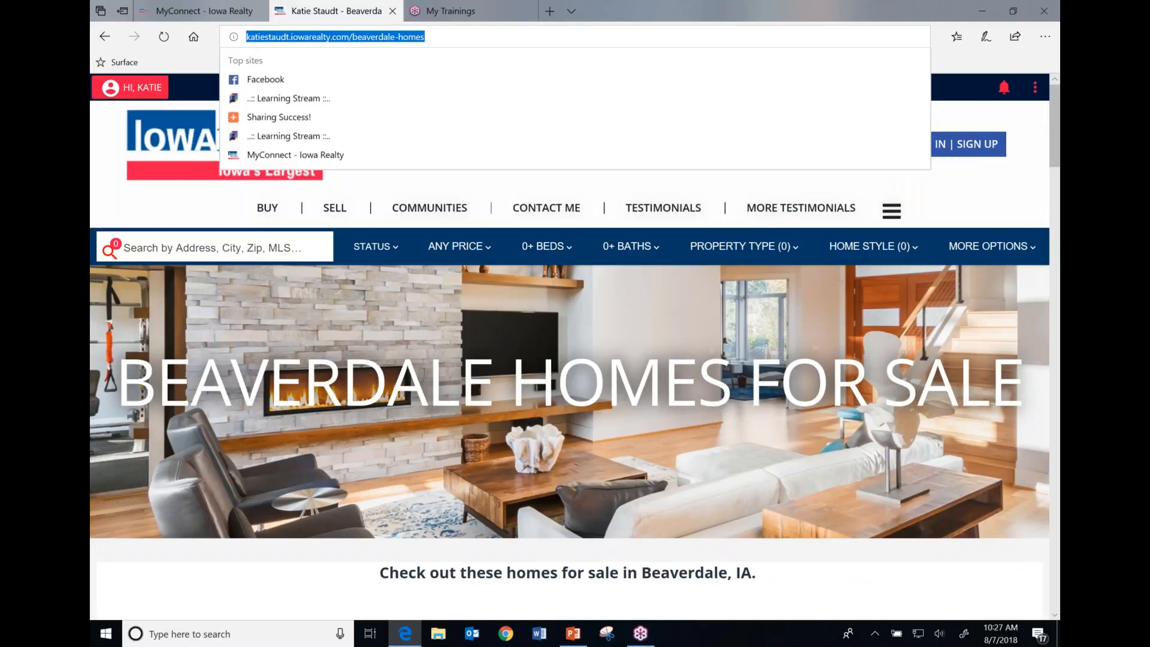
pyautogui.click(452, 39)
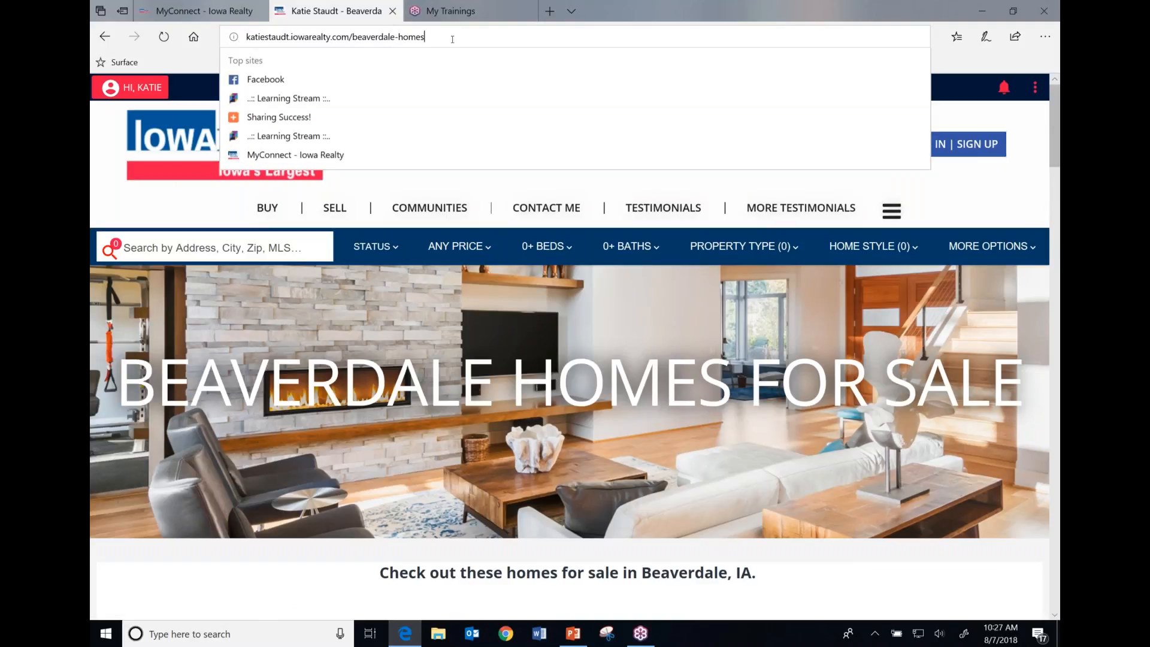
pyautogui.moveTo(460, 34); pyautogui.dragTo(208, 37)
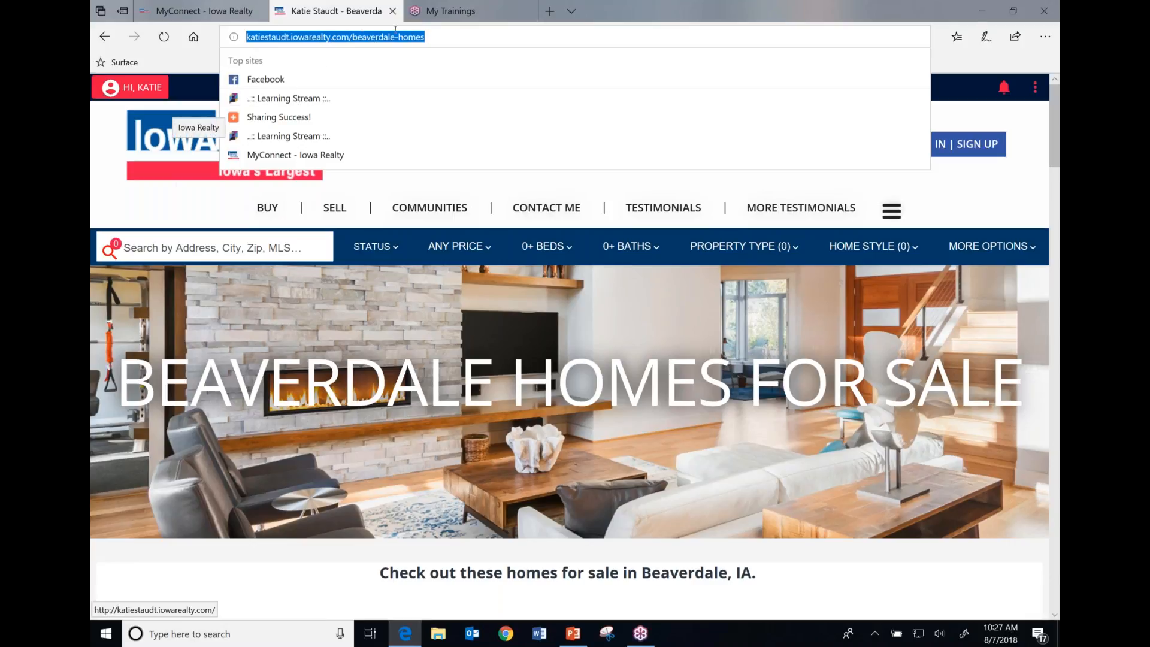
pyautogui.click(116, 216)
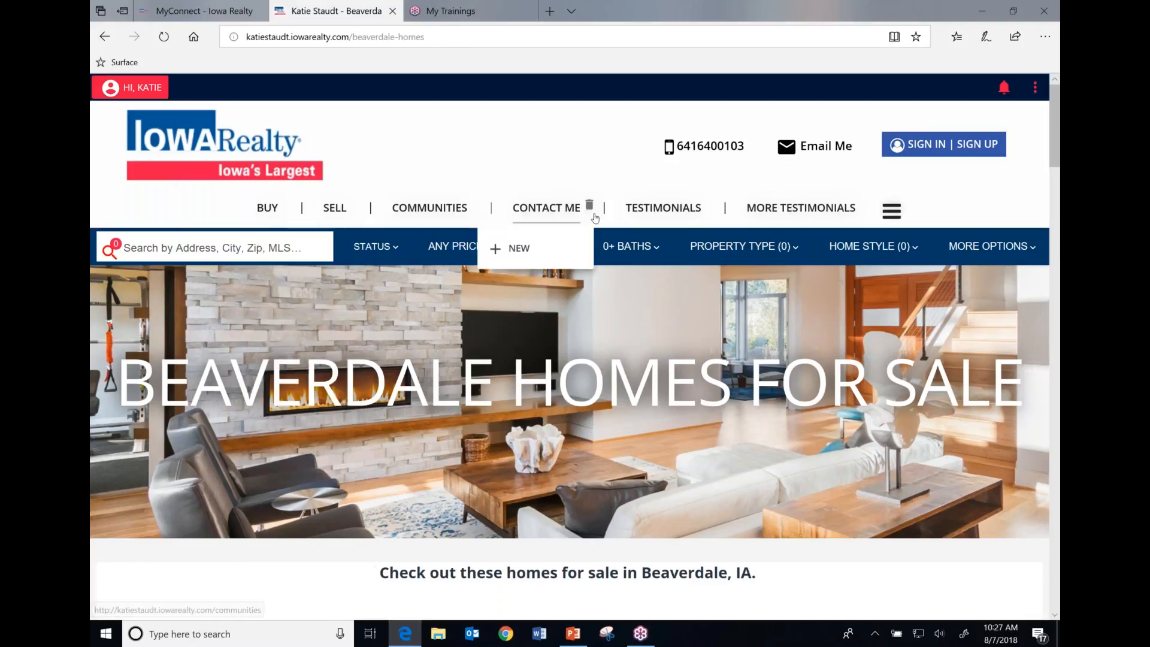
# Hide the New Construction item from the Buy navigation and check the Buy submenu
pyautogui.moveTo(433, 213)
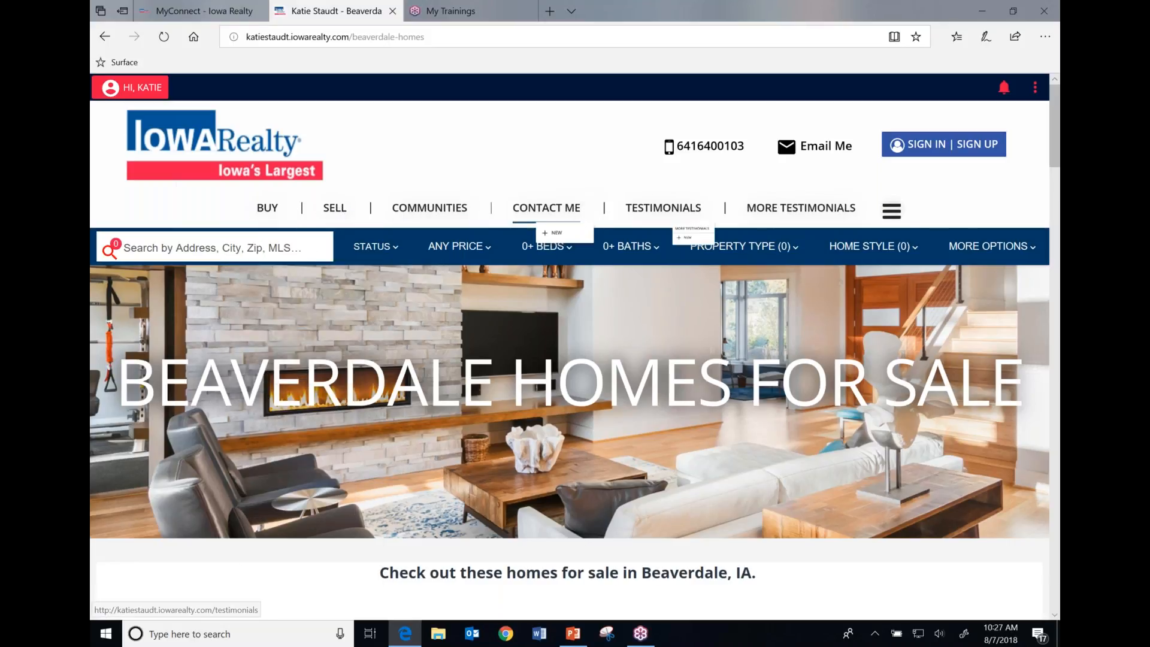
pyautogui.moveTo(675, 209)
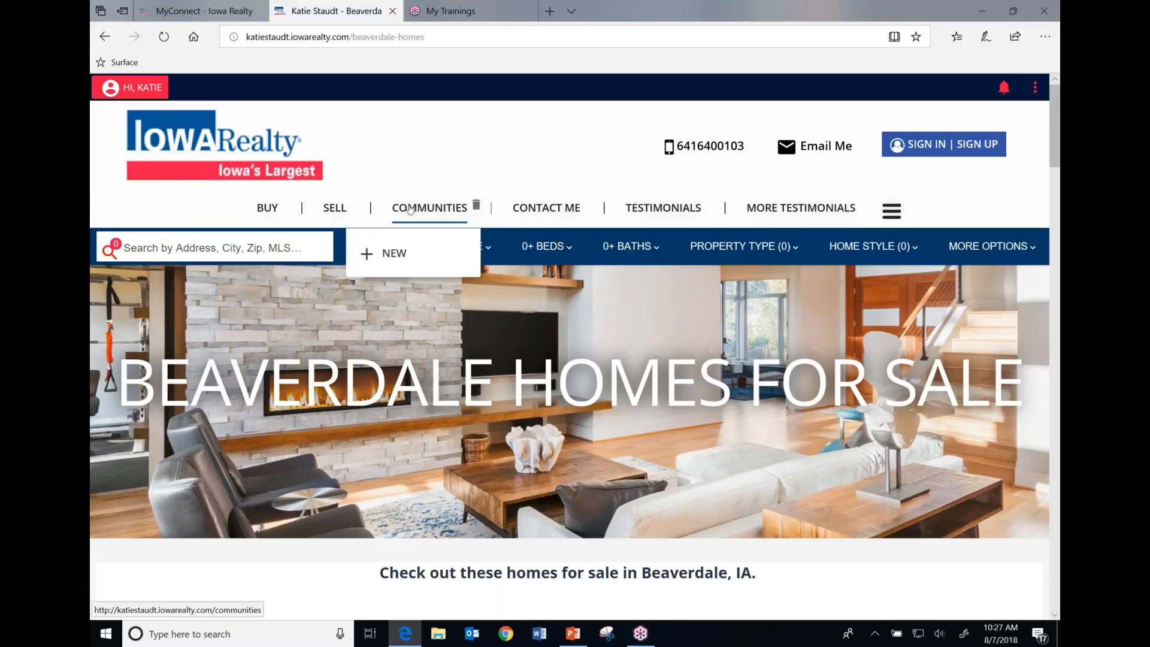
pyautogui.moveTo(264, 210)
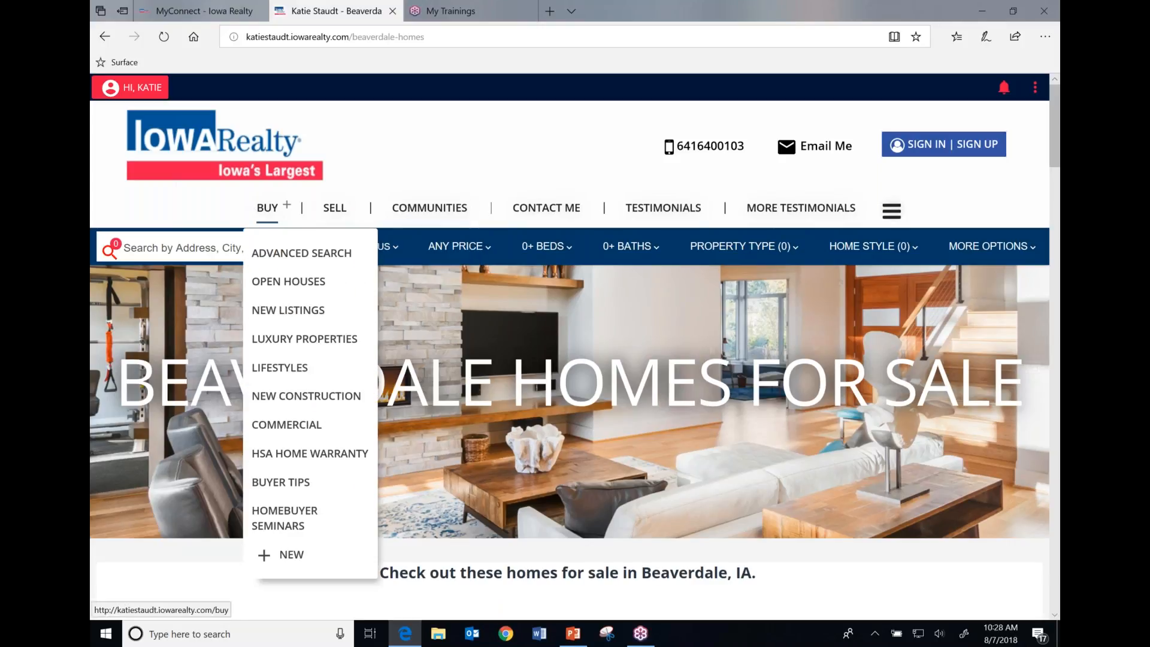
pyautogui.moveTo(312, 252)
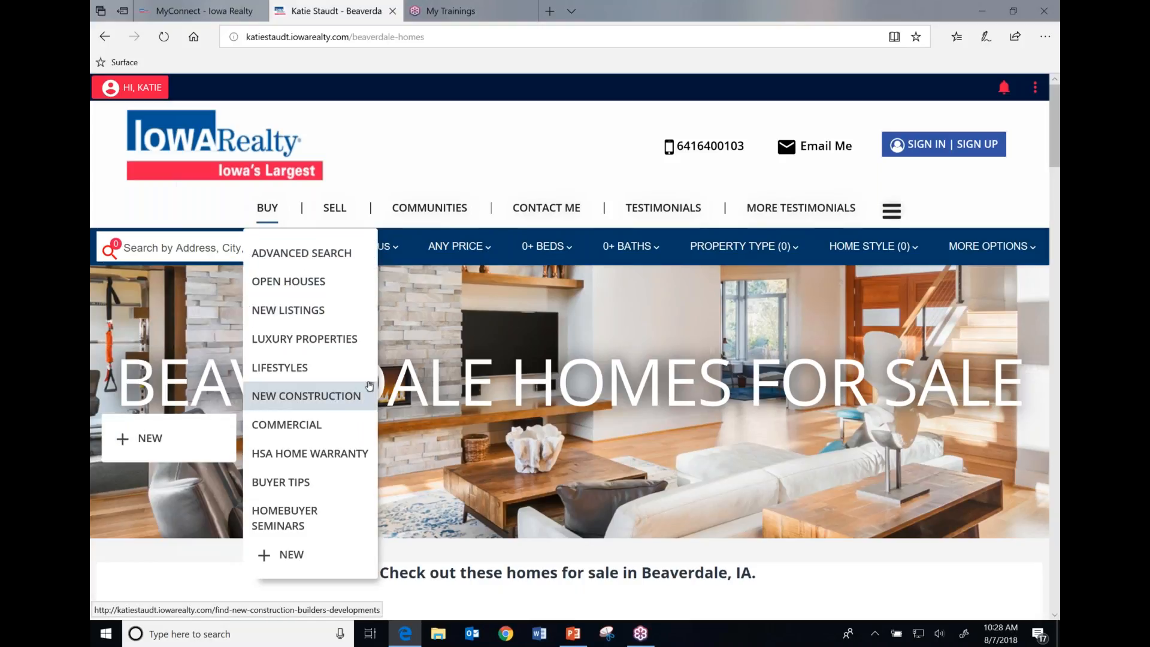
pyautogui.moveTo(370, 388)
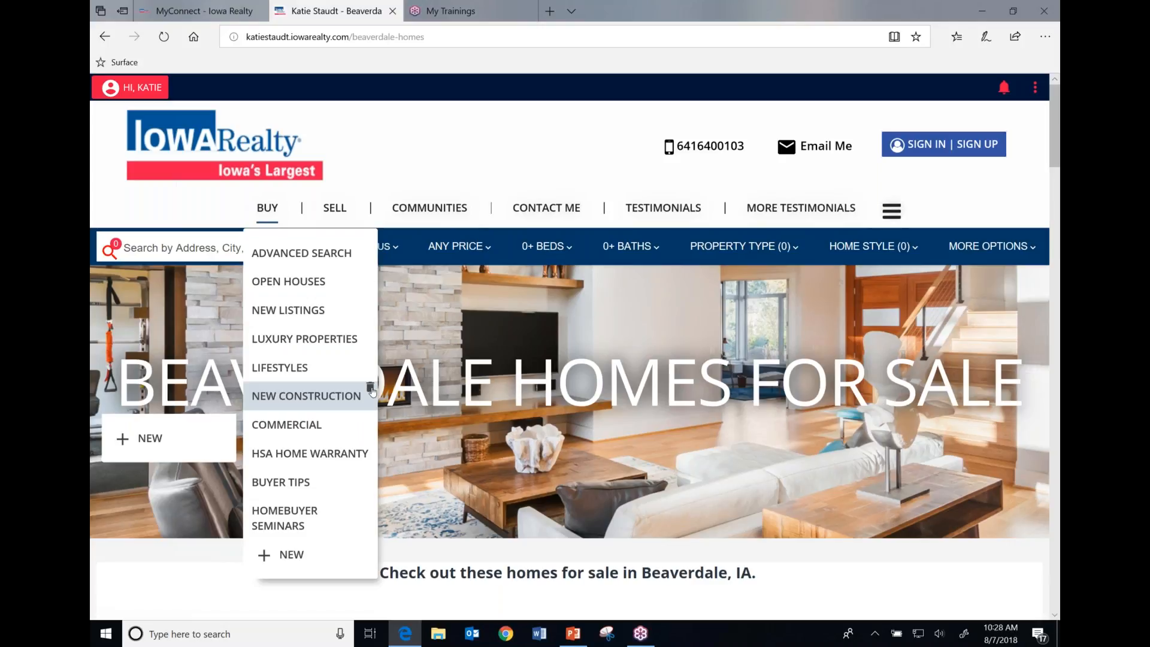
pyautogui.click(371, 388)
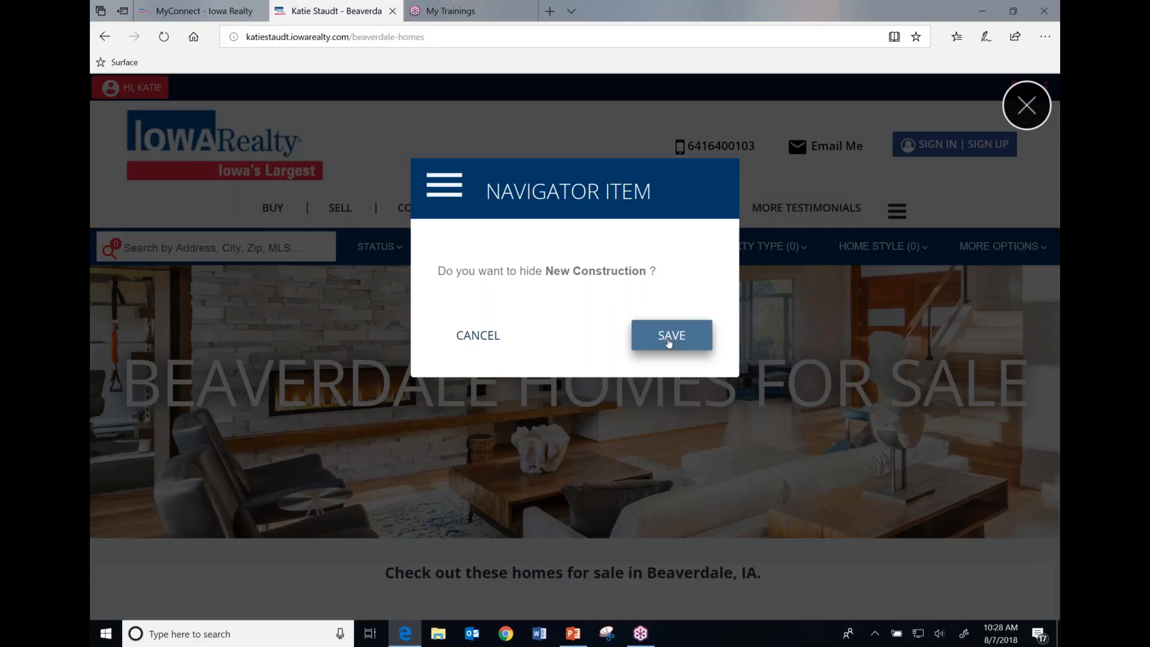
pyautogui.click(669, 331)
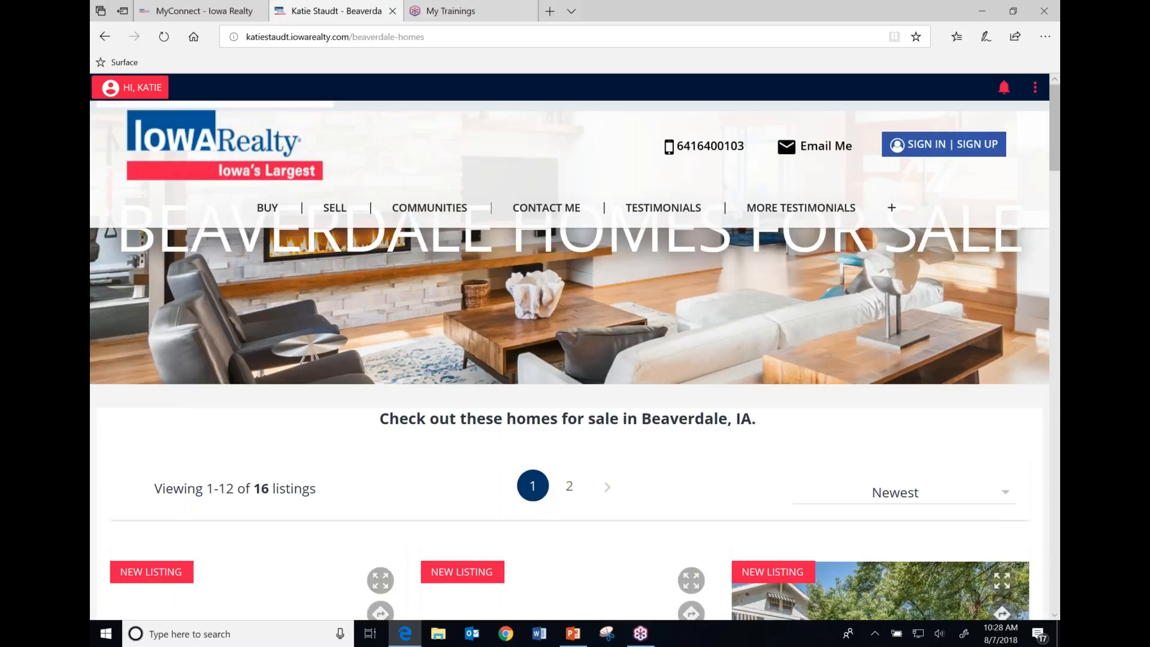
pyautogui.moveTo(268, 211)
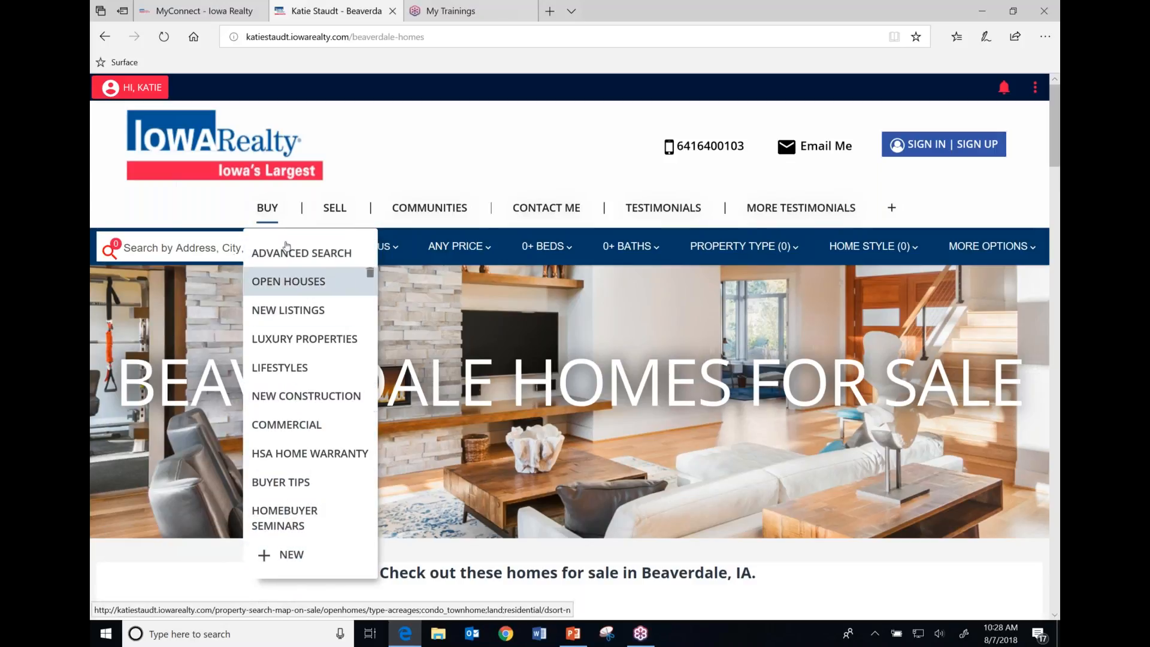
# Start a new navigator item under Communities labelled Beaverdale and point it to the Beaverdale-Homes page
pyautogui.moveTo(446, 208)
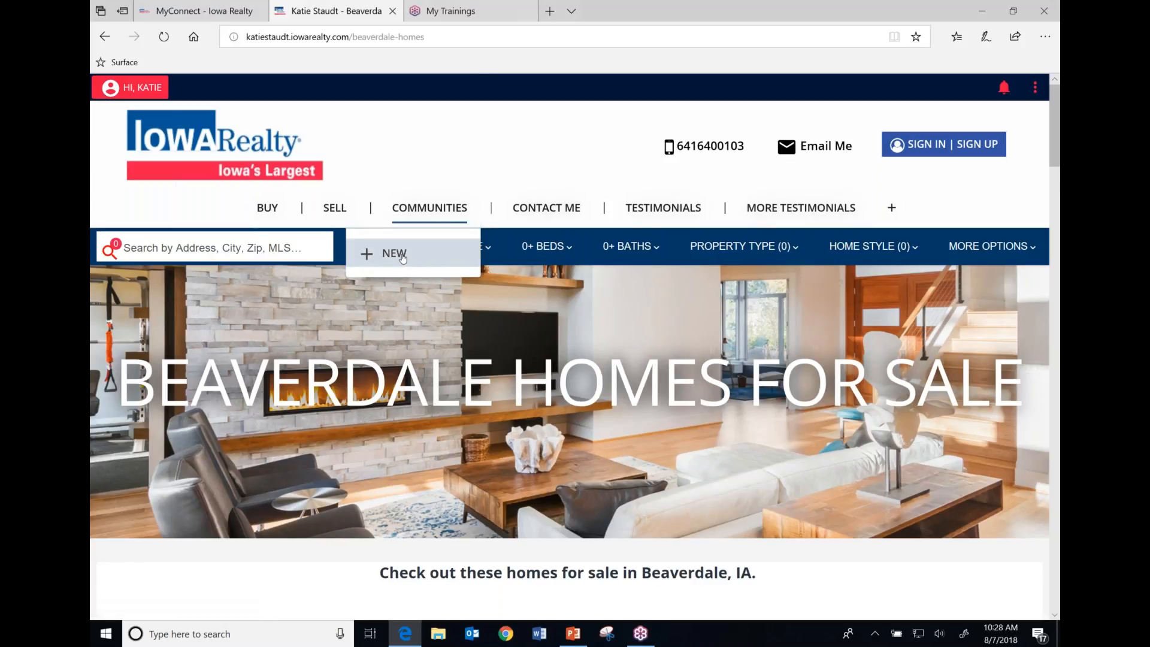
pyautogui.click(403, 257)
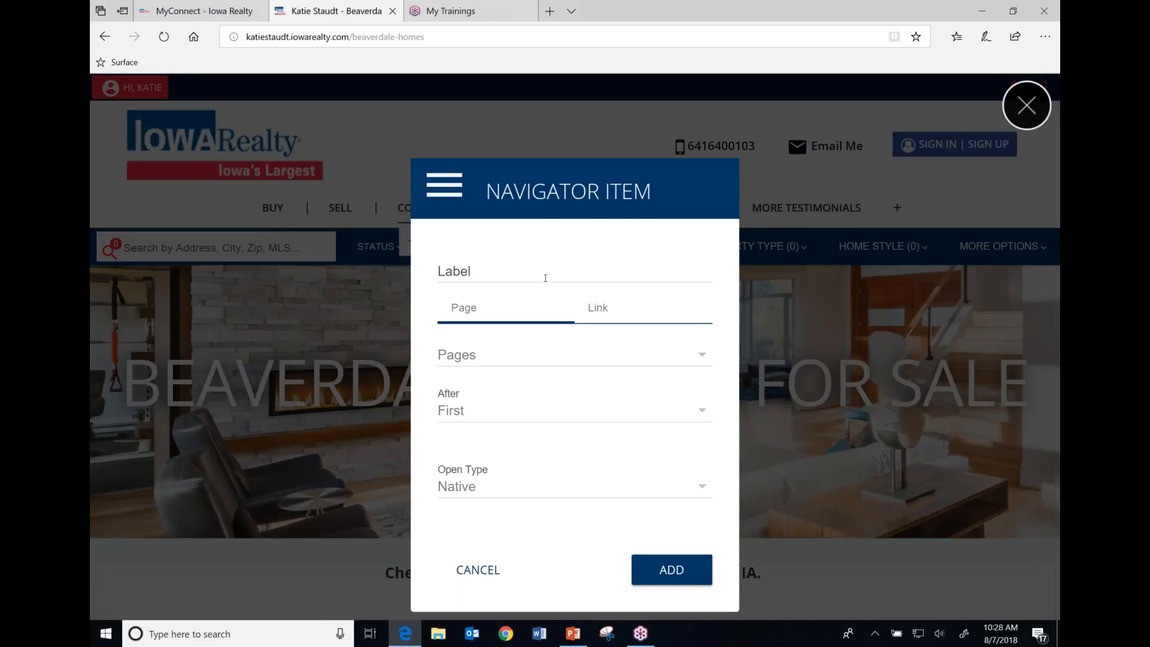
pyautogui.click(545, 277)
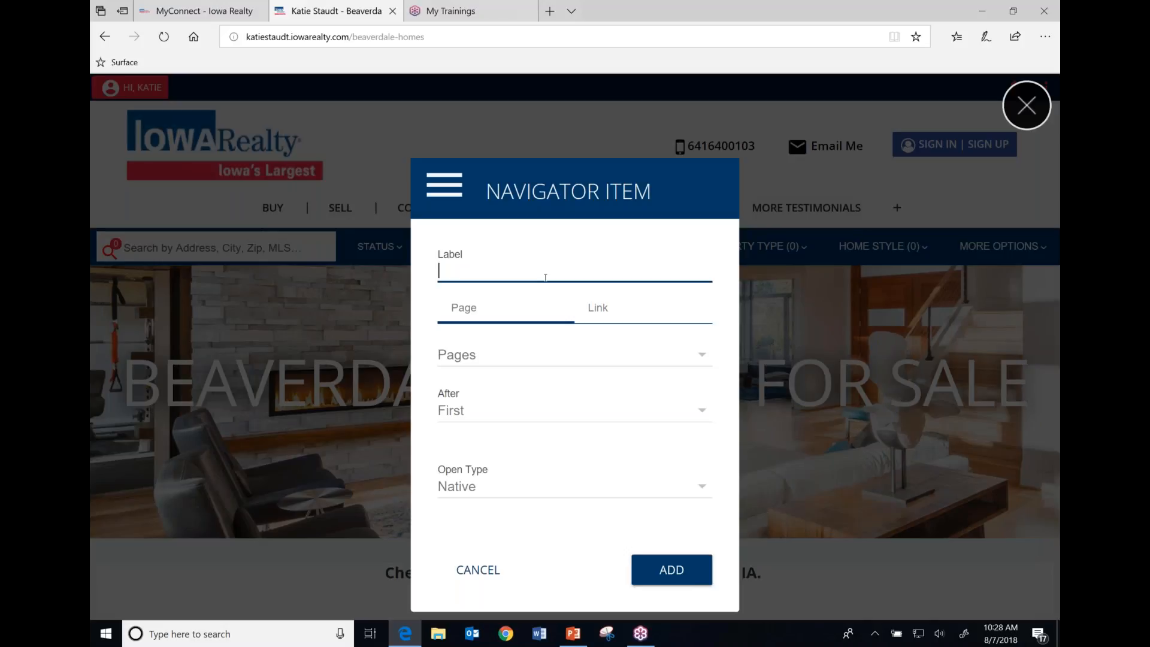
pyautogui.write('Beaverdale')
pyautogui.click(461, 356)
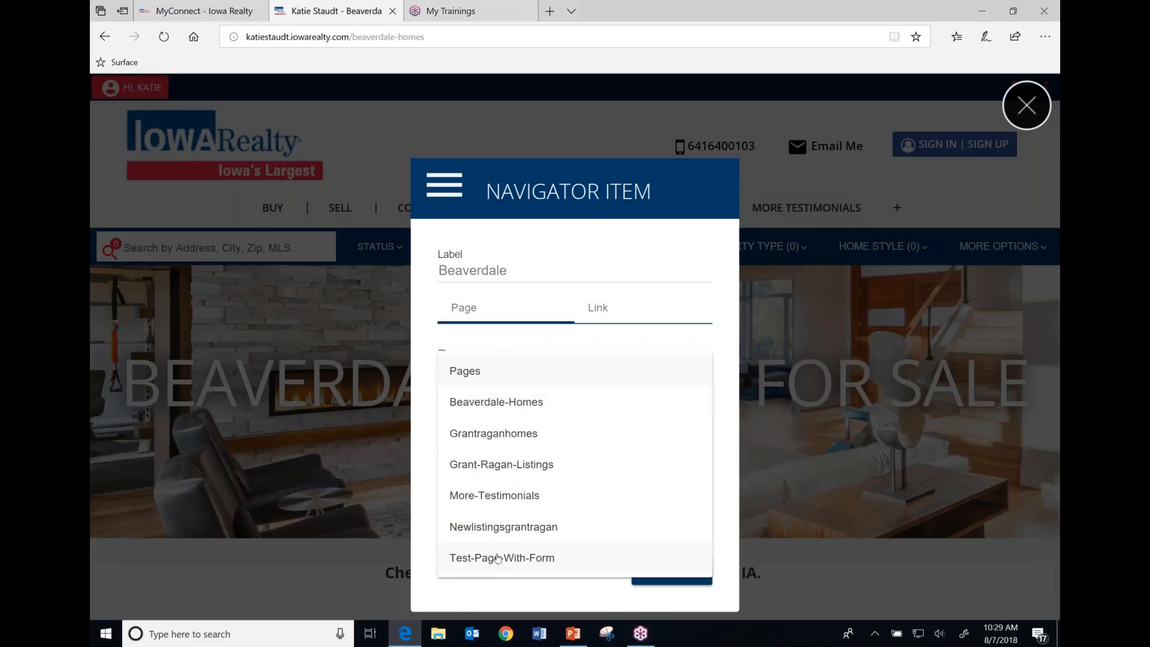
pyautogui.click(482, 403)
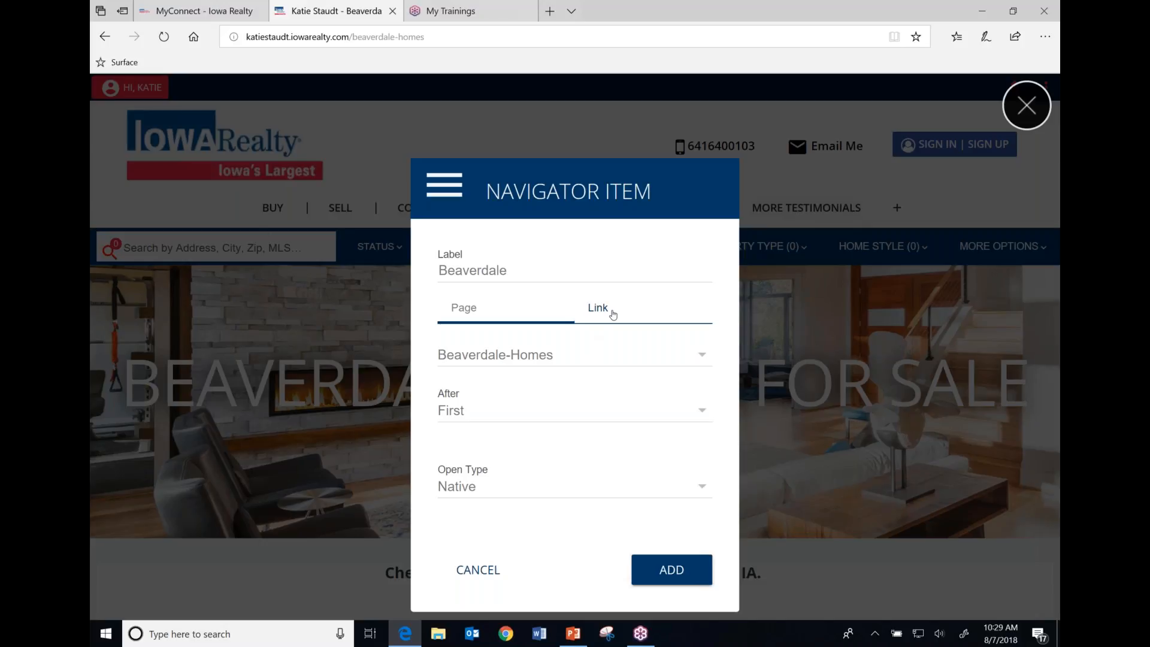
# Examine the Link destination option for the Beaverdale navigator item and return to the Page option
pyautogui.moveTo(509, 270); pyautogui.dragTo(438, 276)
pyautogui.click(637, 316)
pyautogui.click(469, 354)
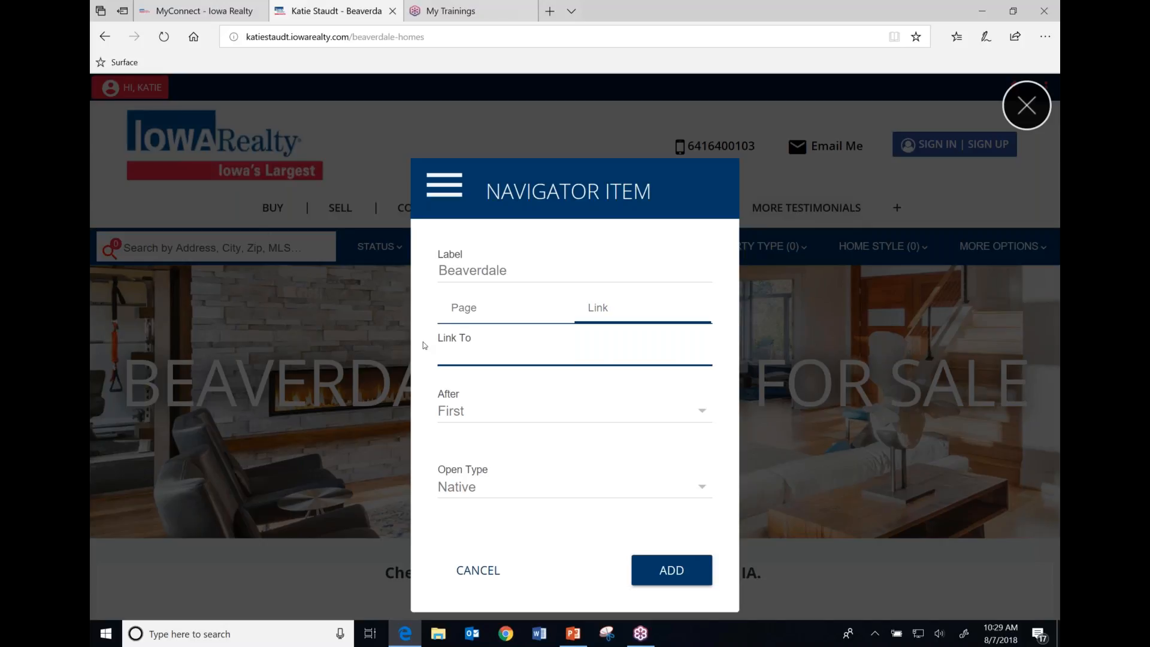
pyautogui.click(480, 314)
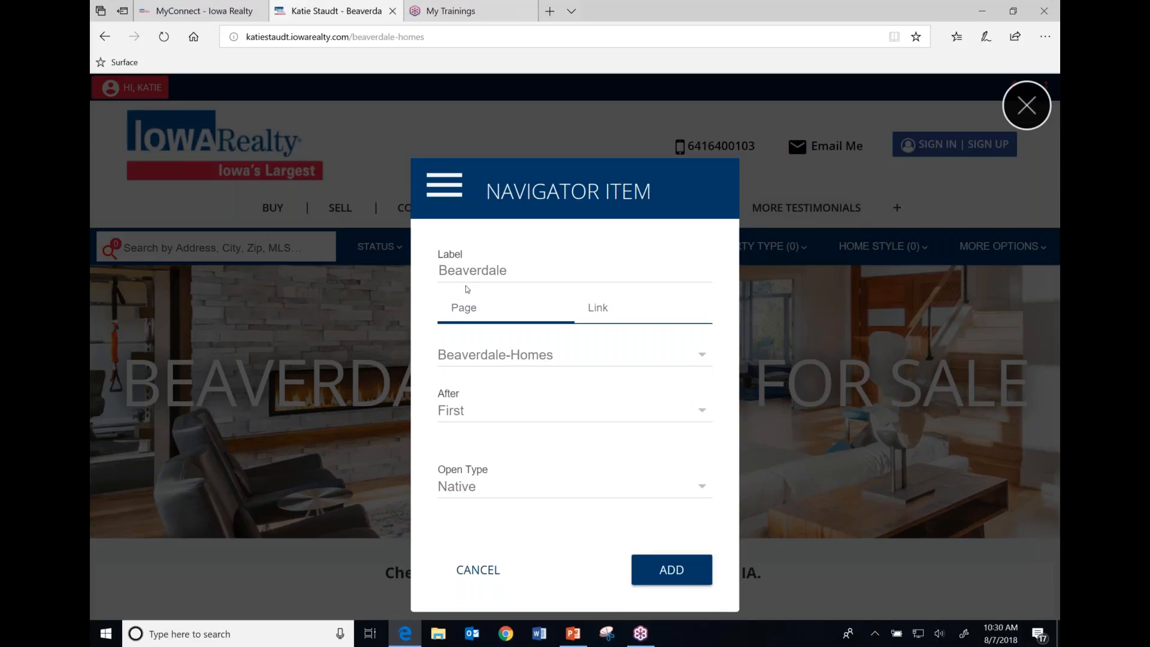
# Place the Beaverdale navigator item First with the Native open type and add it to the Communities navigation
pyautogui.click(506, 416)
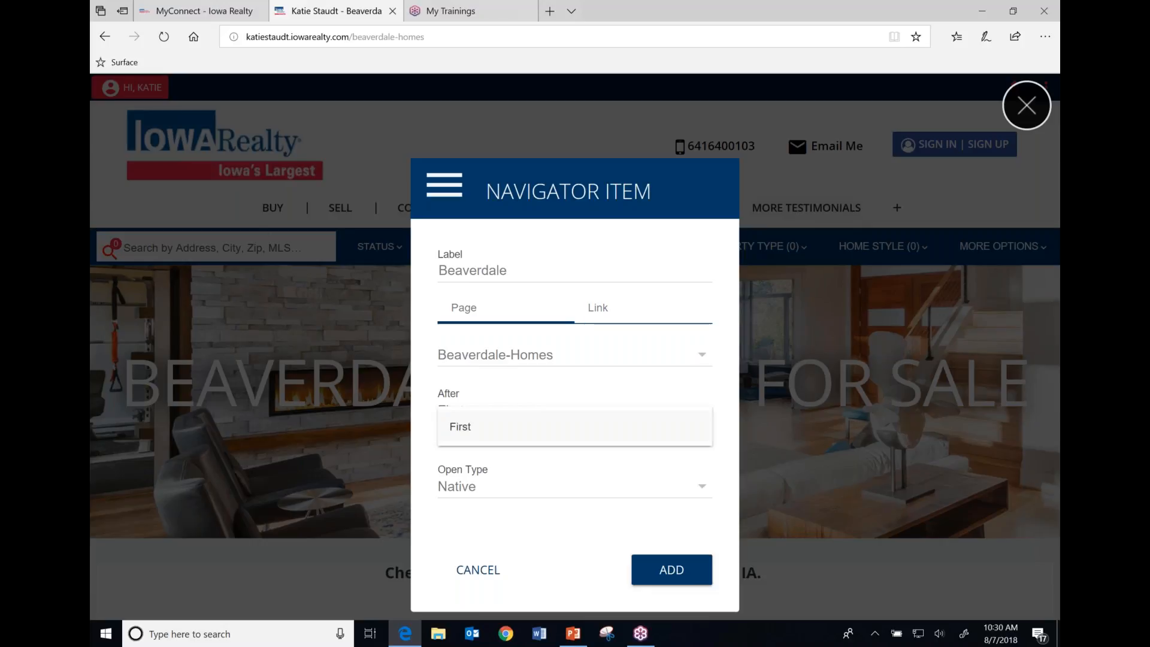
pyautogui.click(504, 432)
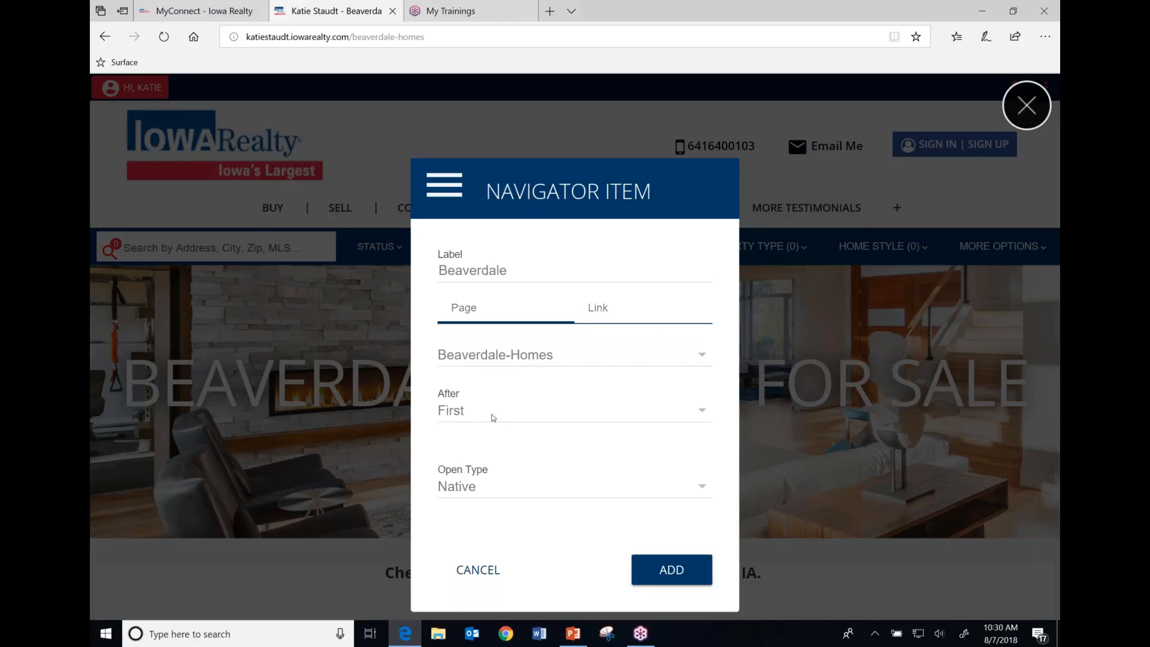
pyautogui.click(495, 417)
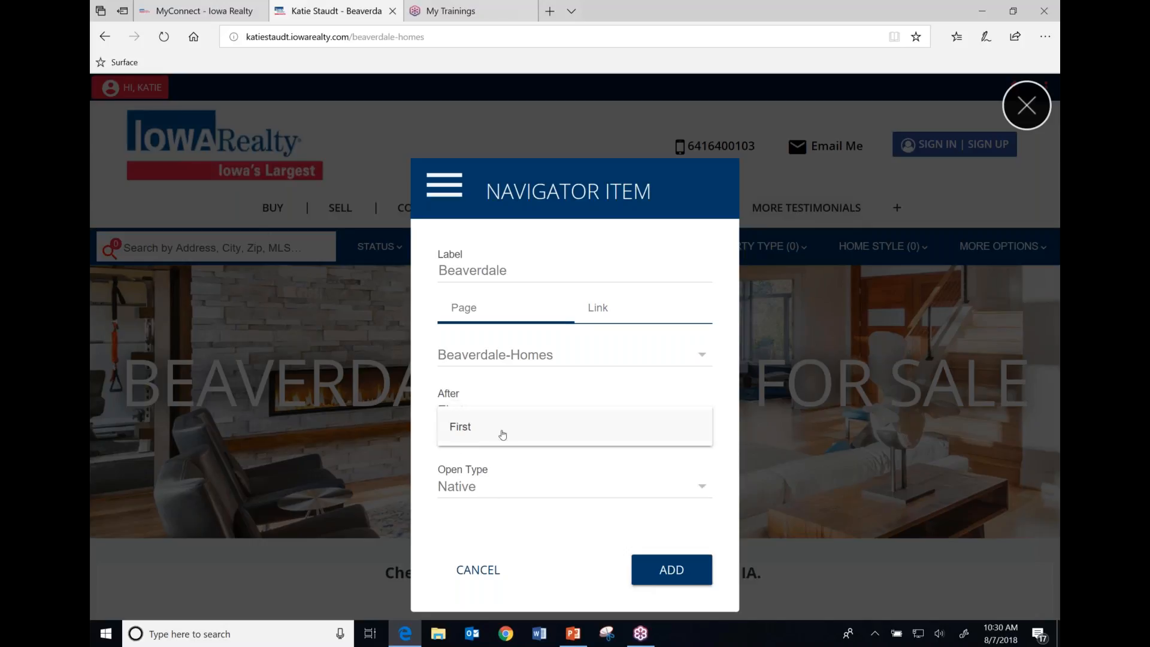
pyautogui.click(510, 521)
pyautogui.click(472, 486)
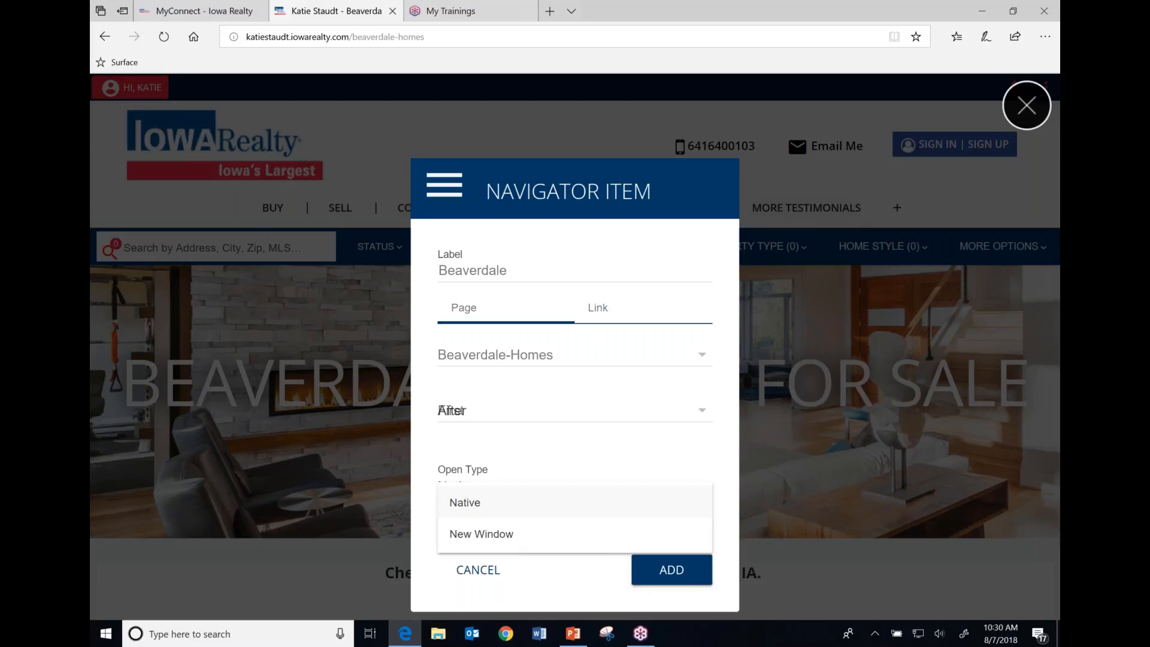
pyautogui.click(477, 505)
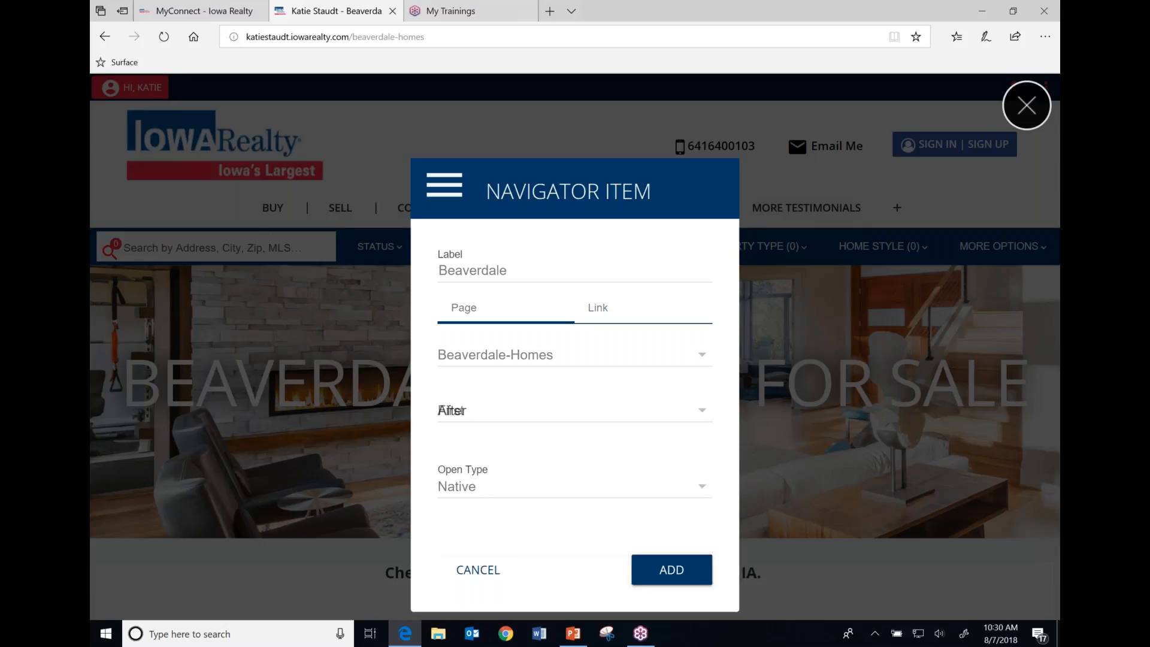
pyautogui.click(675, 569)
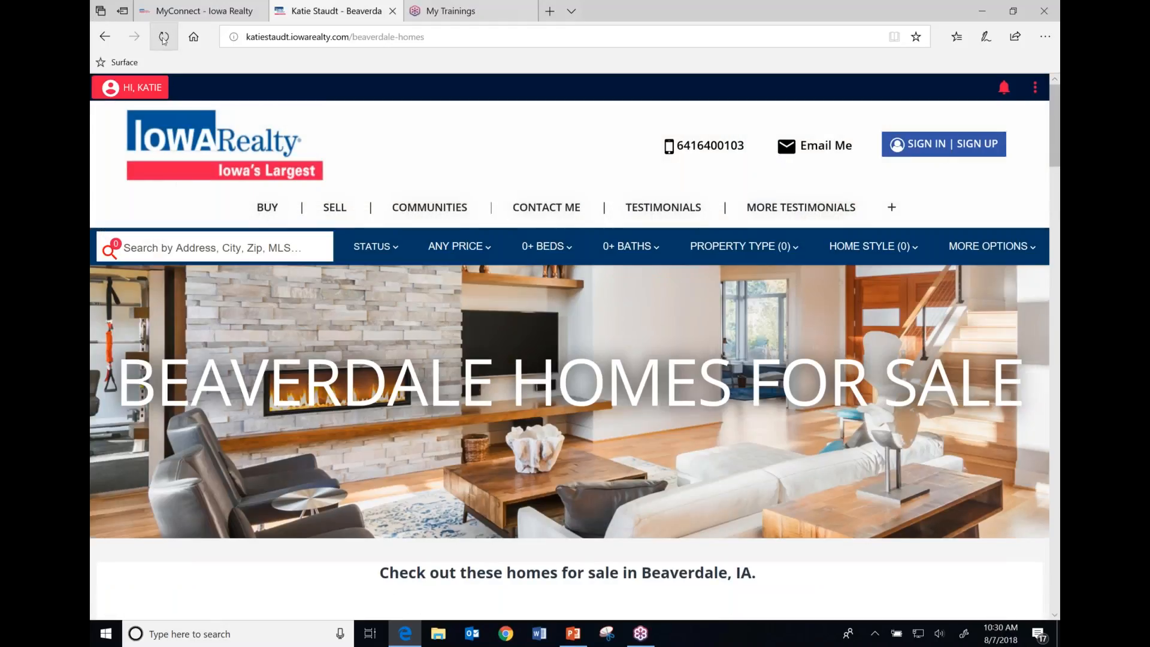
# Open the Beaverdale page from the Communities navigation and look through its listings
pyautogui.moveTo(443, 209)
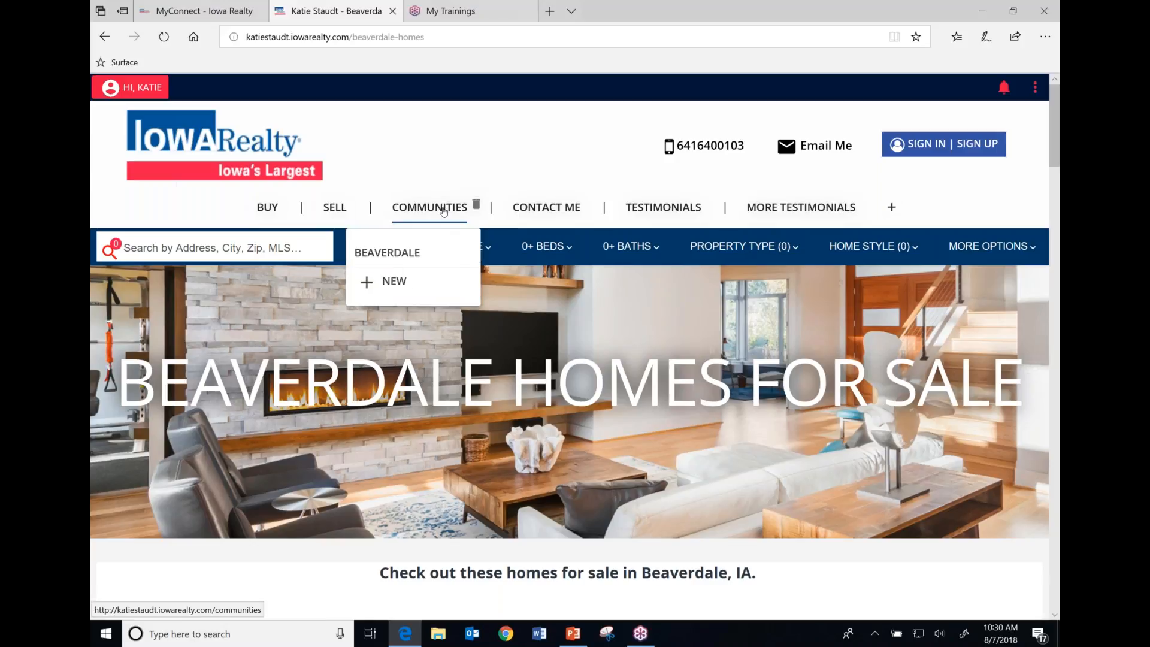
pyautogui.moveTo(388, 253)
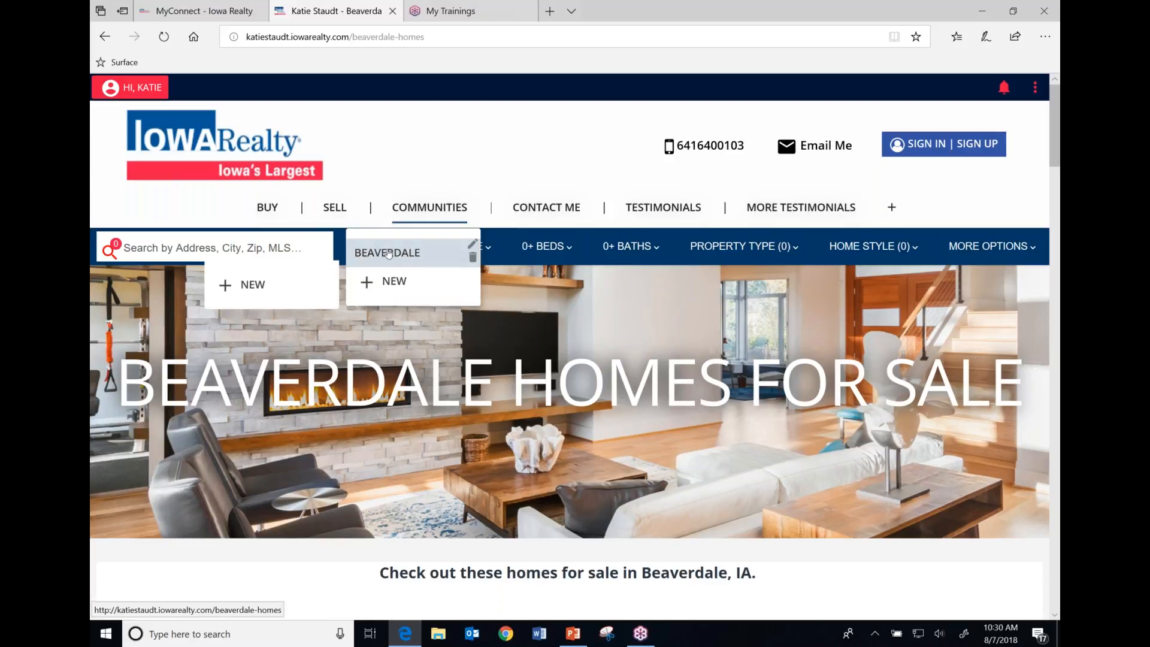
pyautogui.click(385, 248)
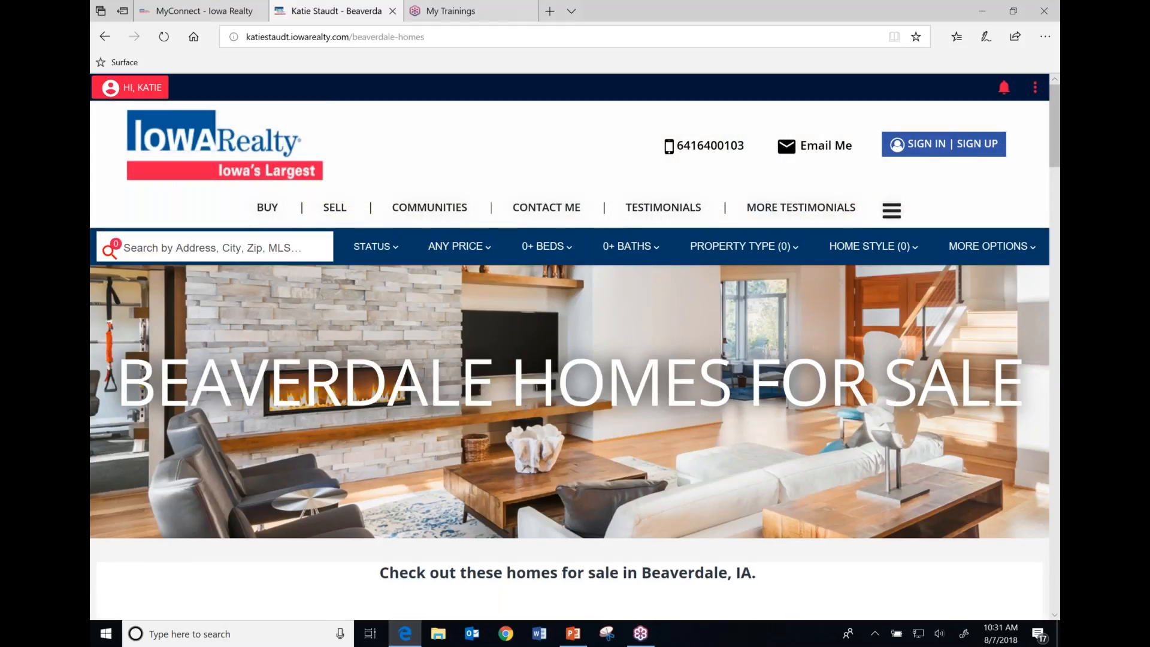
pyautogui.scroll(-15, 525, 415)
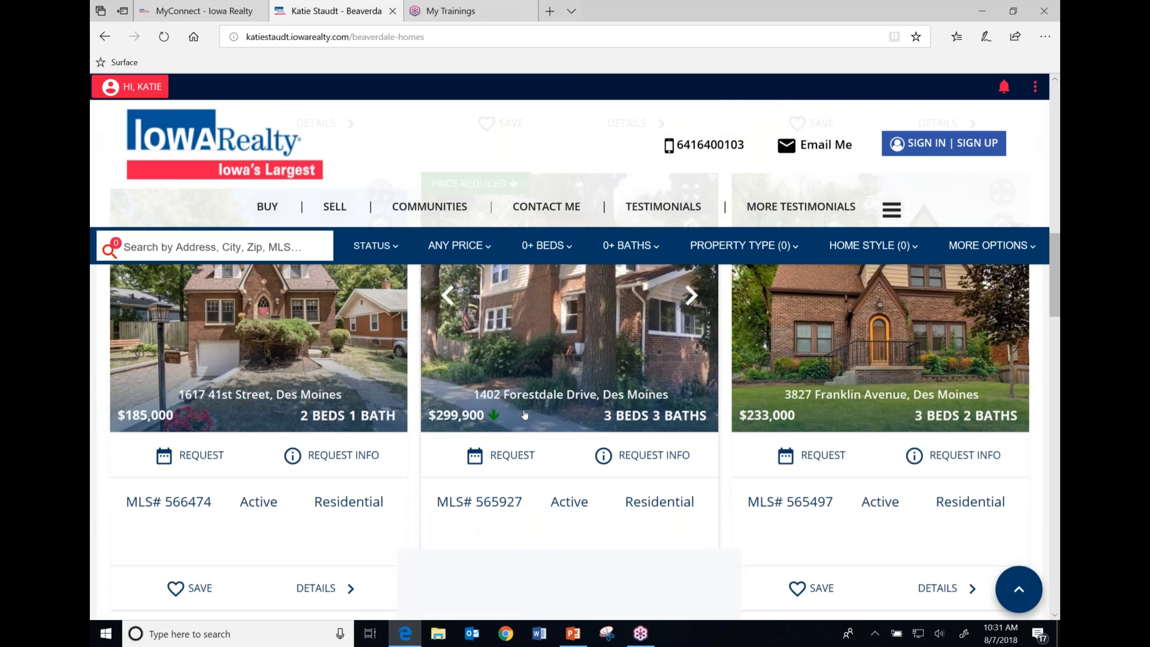
pyautogui.scroll(-10, 525, 415)
pyautogui.scroll(5, 524, 415)
pyautogui.scroll(20, 525, 415)
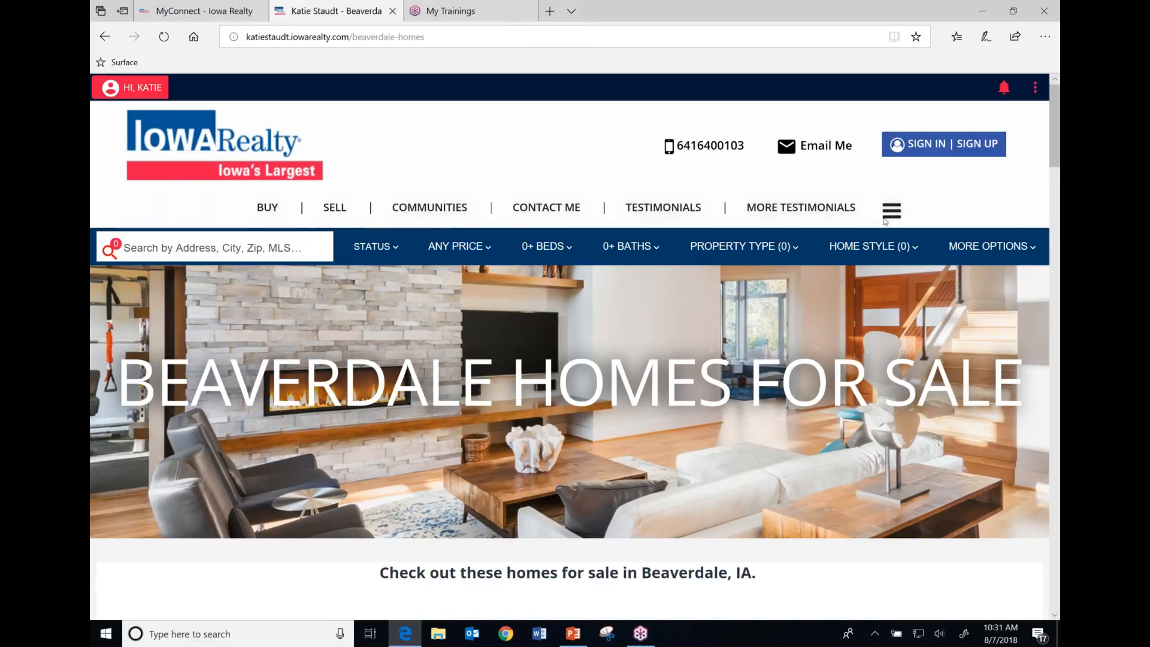
# View the Beaverdale page's attributes and the account's website management options, closing both without changes
pyautogui.click(1032, 87)
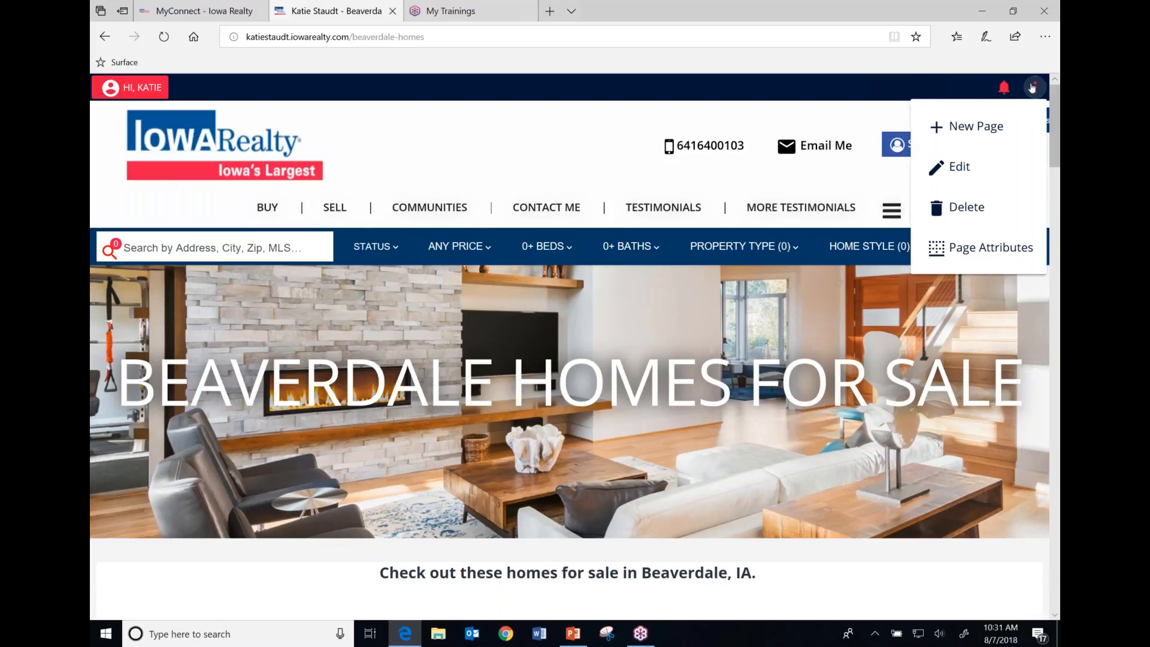
pyautogui.click(970, 248)
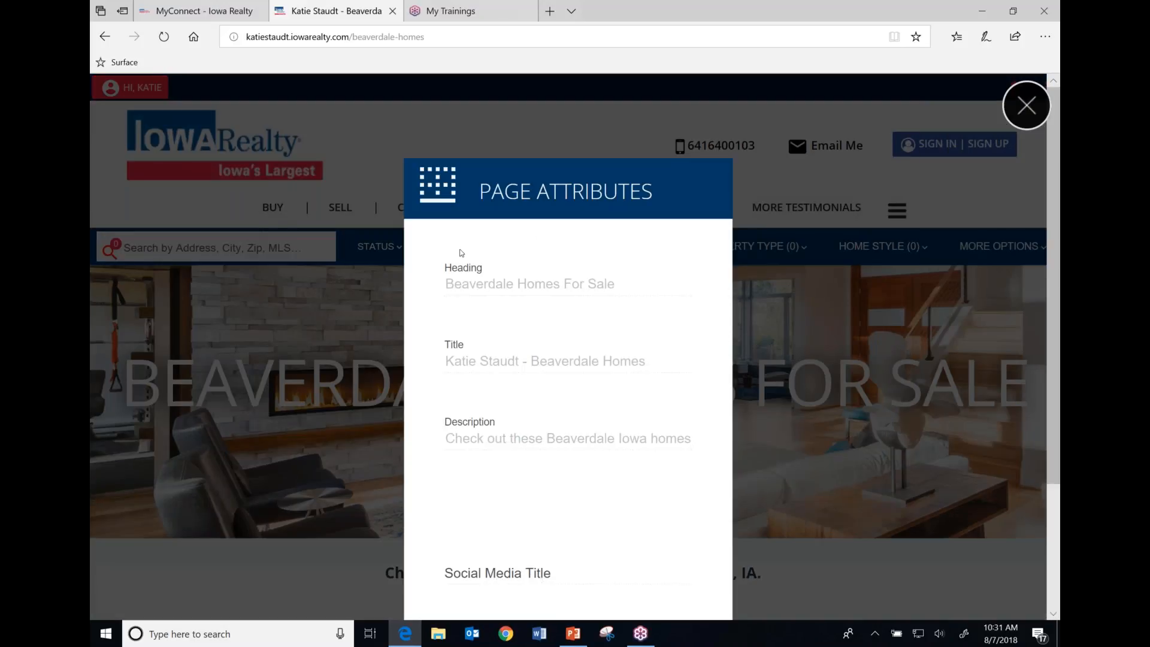
pyautogui.click(1025, 106)
pyautogui.click(129, 88)
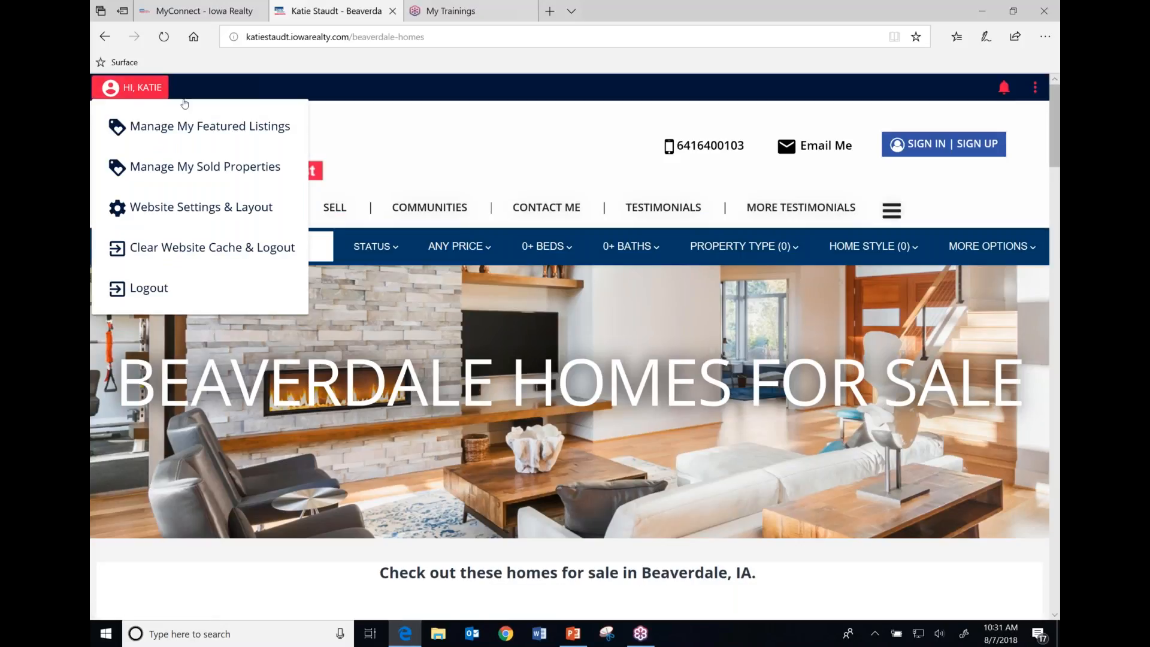
pyautogui.click(439, 136)
# Delete the More Testimonials item from the main navigation
pyautogui.moveTo(824, 211)
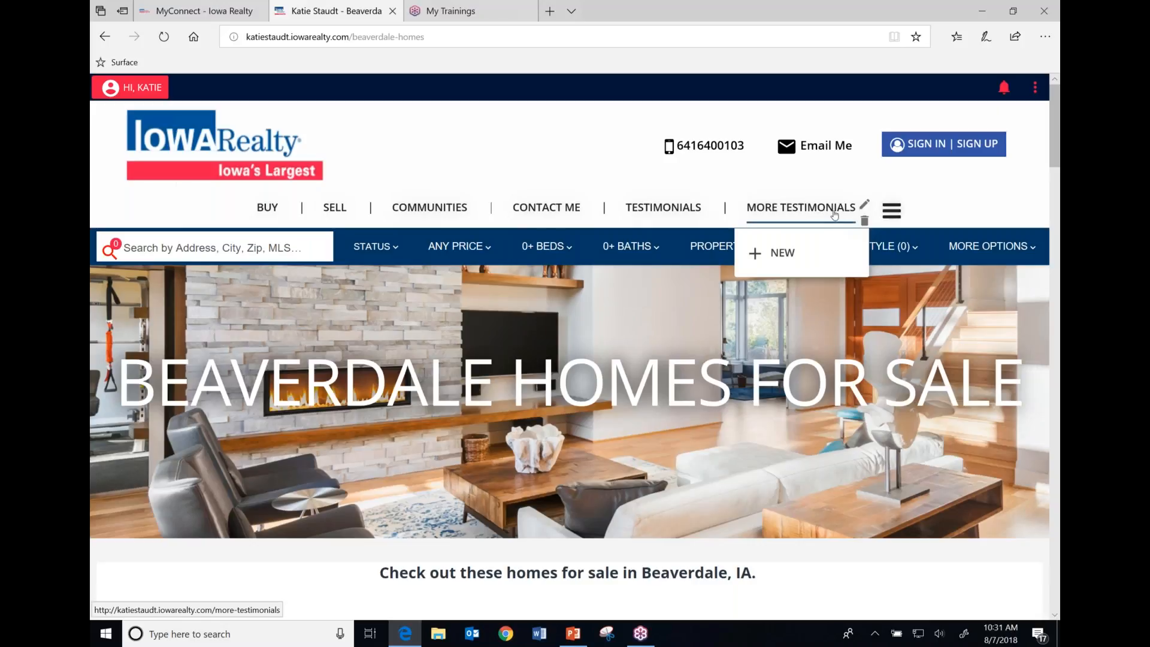
pyautogui.click(865, 221)
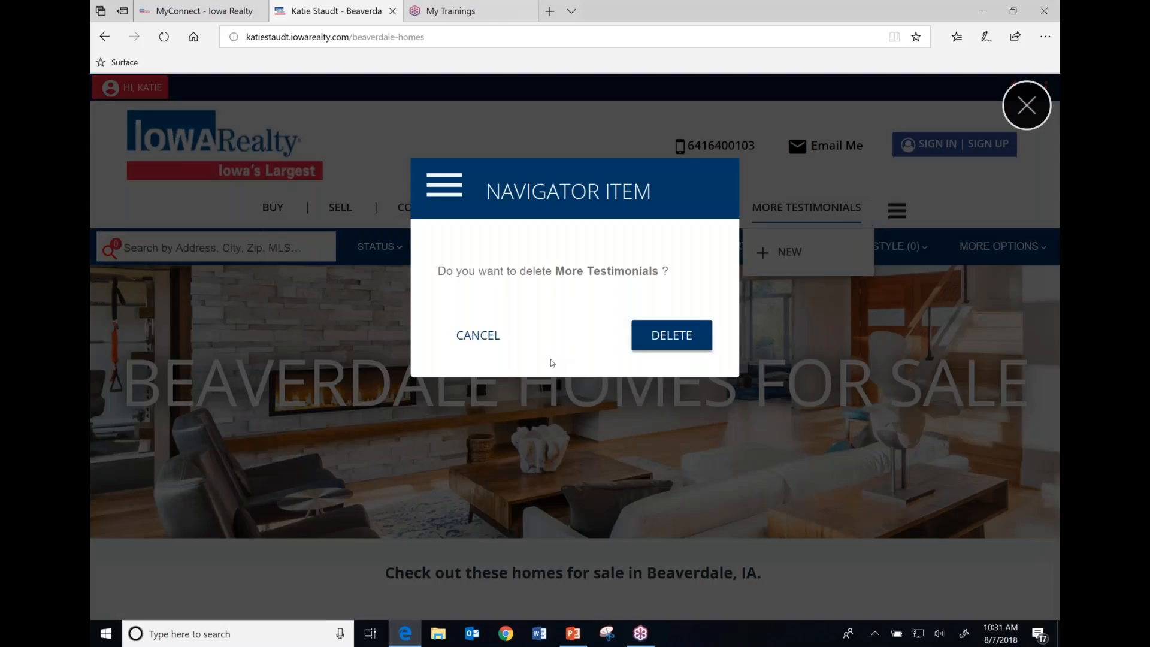
pyautogui.click(683, 327)
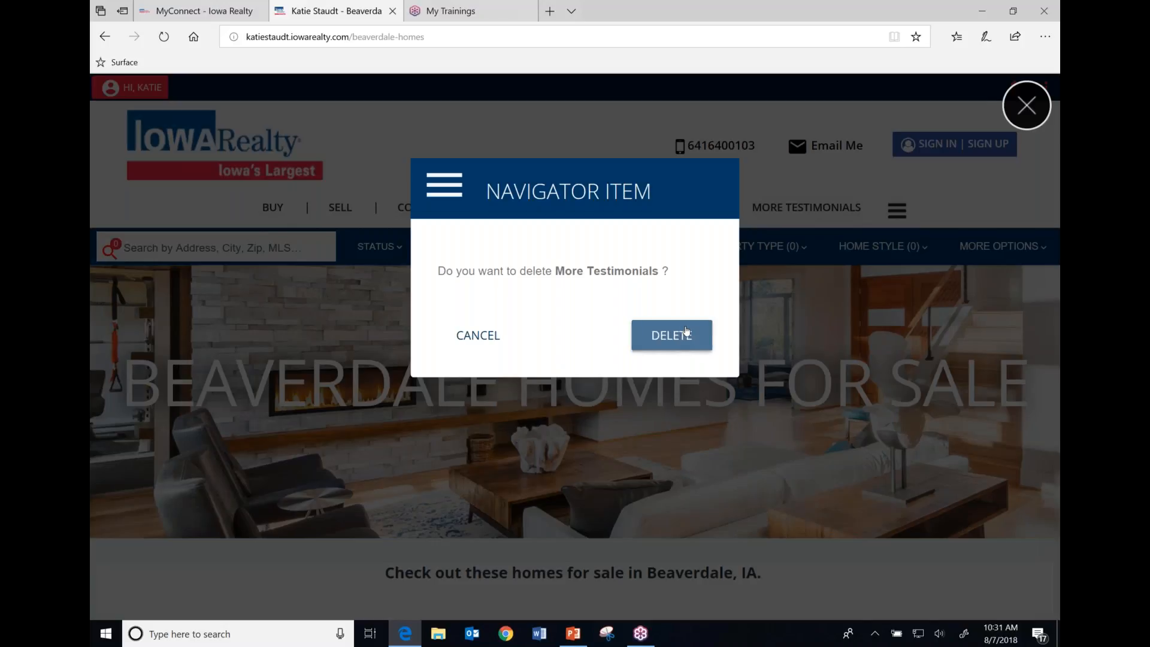
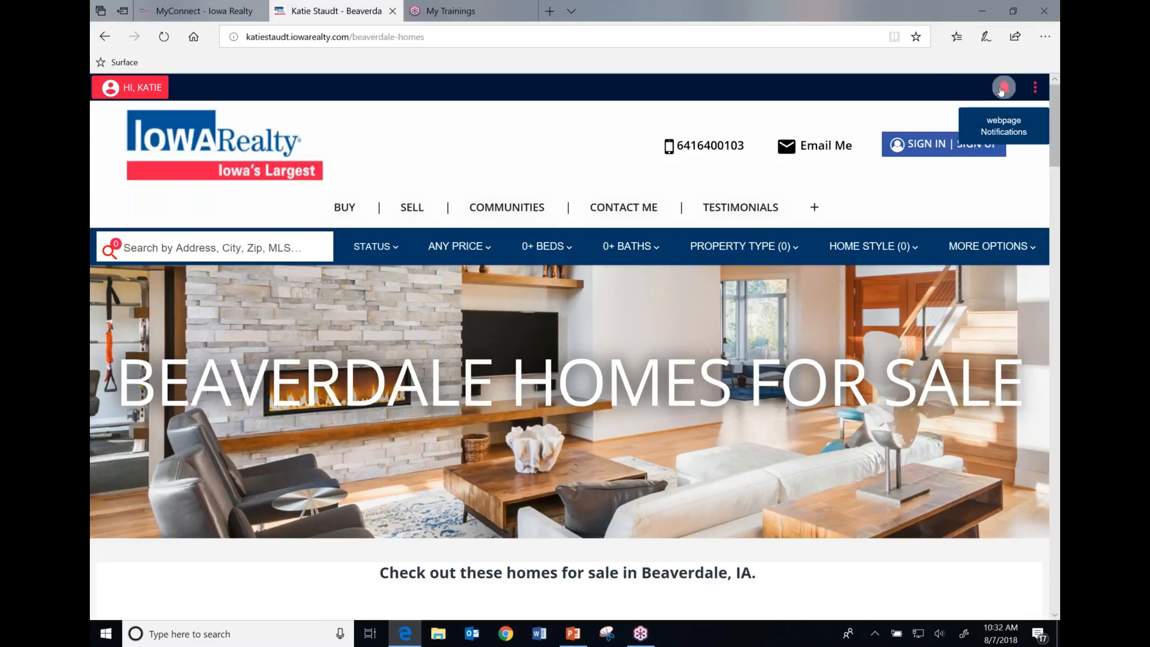
# Review the list of drafted webpages in the webpage notifications and close it
pyautogui.click(999, 90)
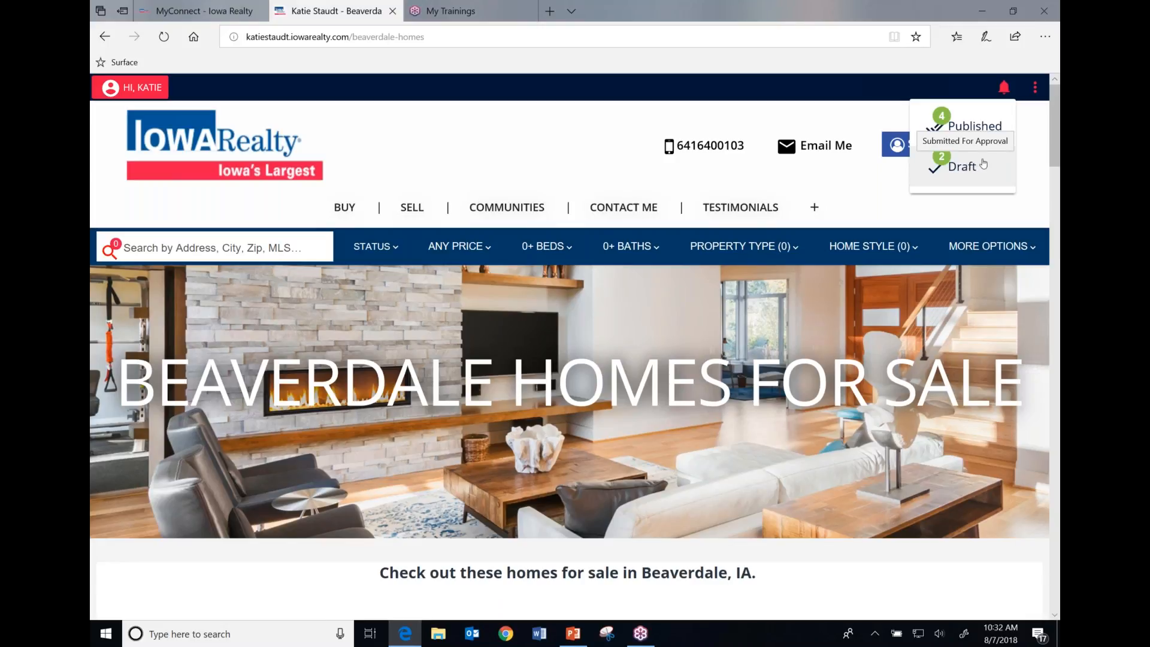
pyautogui.click(966, 169)
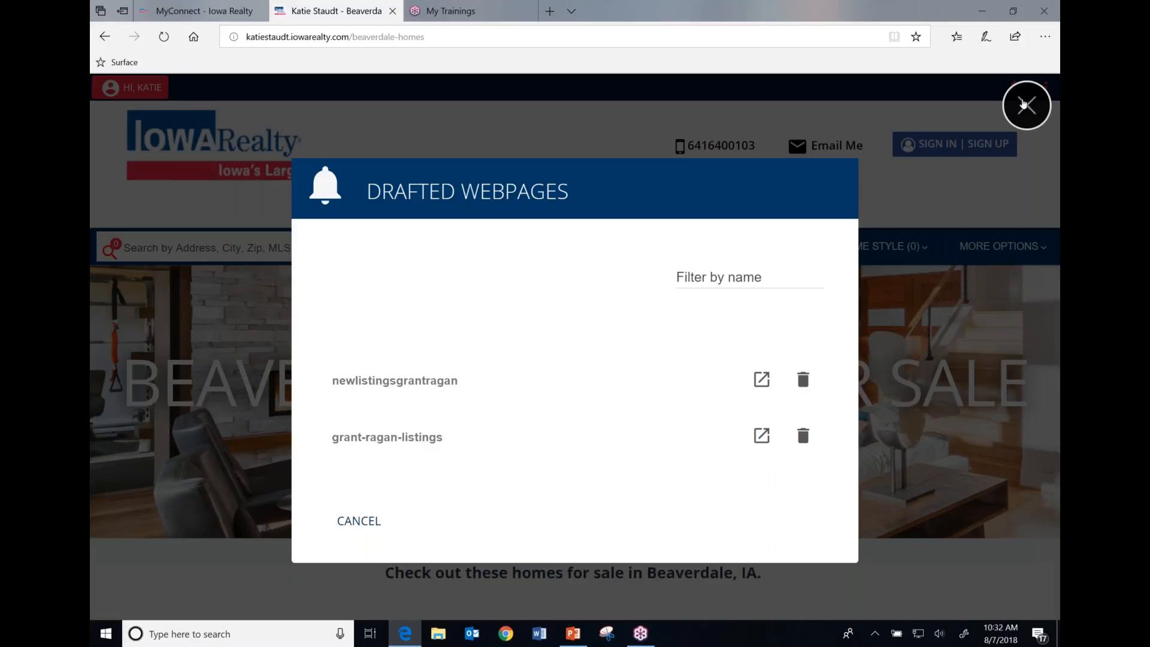
pyautogui.click(1023, 105)
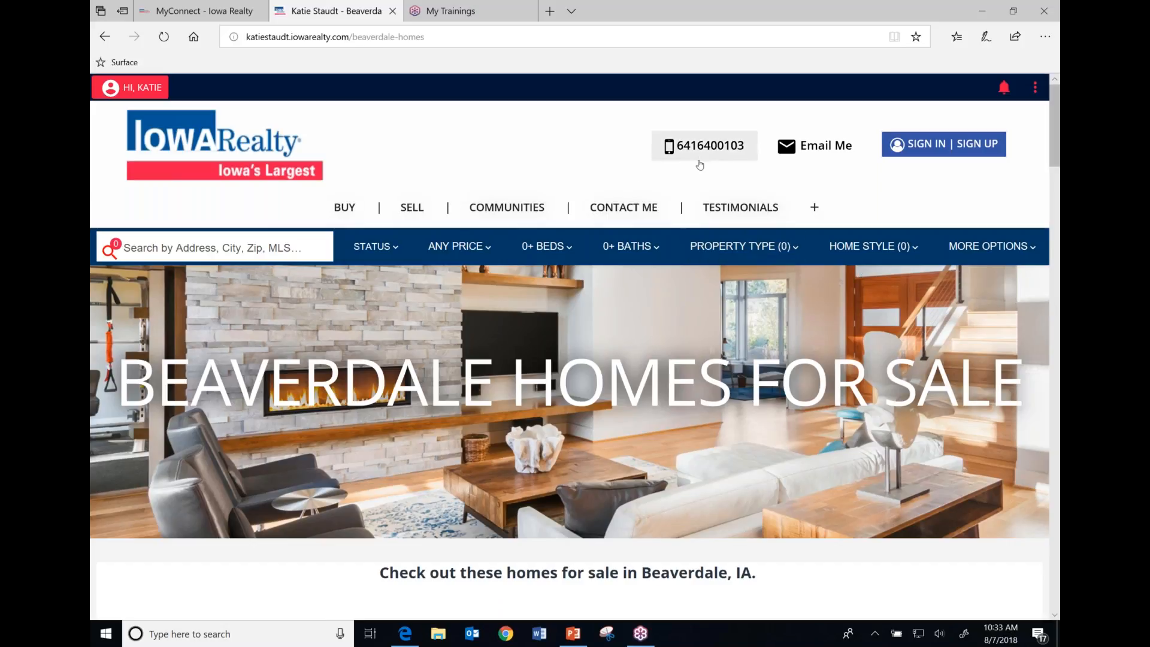
# Open the More Testimonials page nested under Testimonials and read its client quotes
pyautogui.moveTo(776, 215)
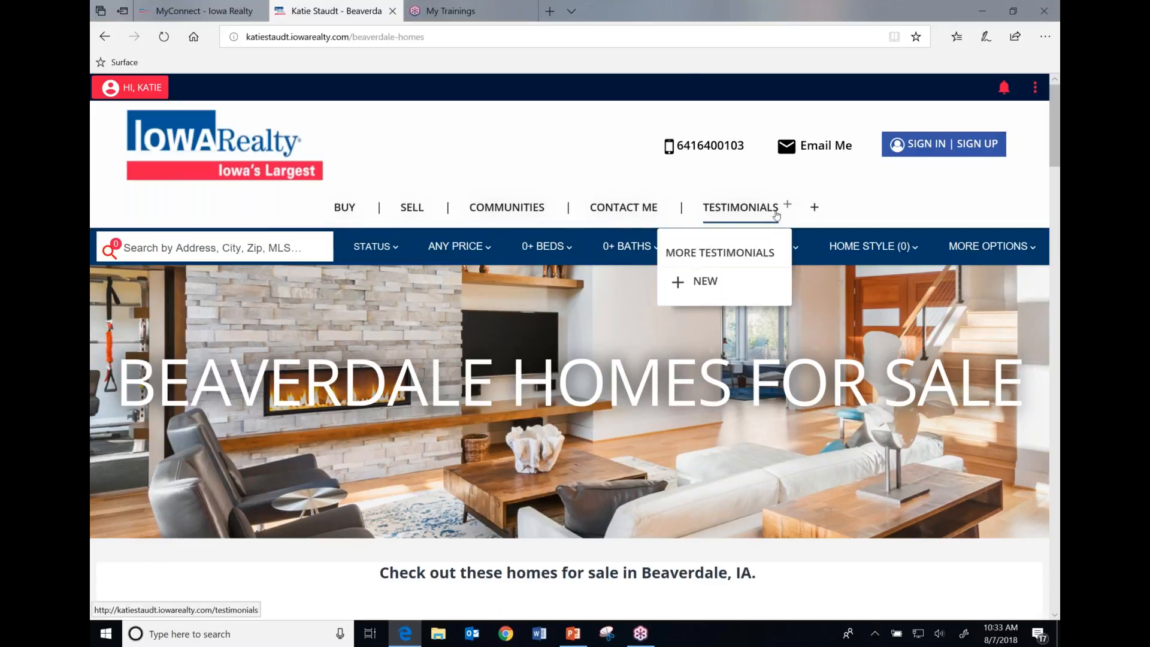
pyautogui.click(735, 255)
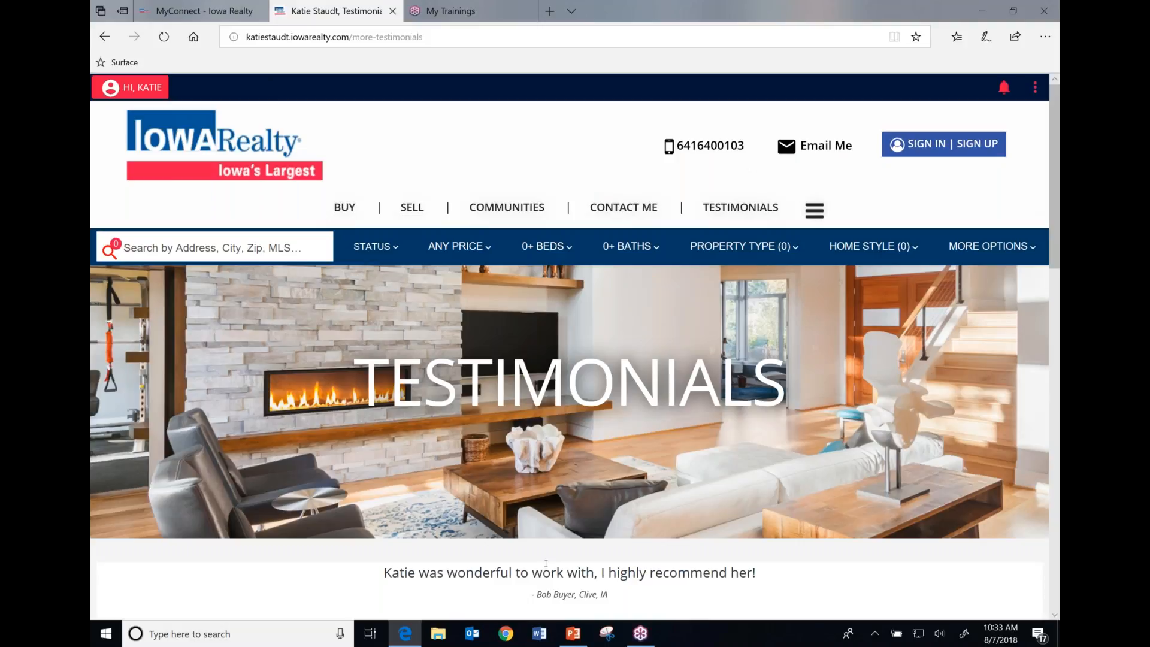
pyautogui.scroll(-5, 546, 563)
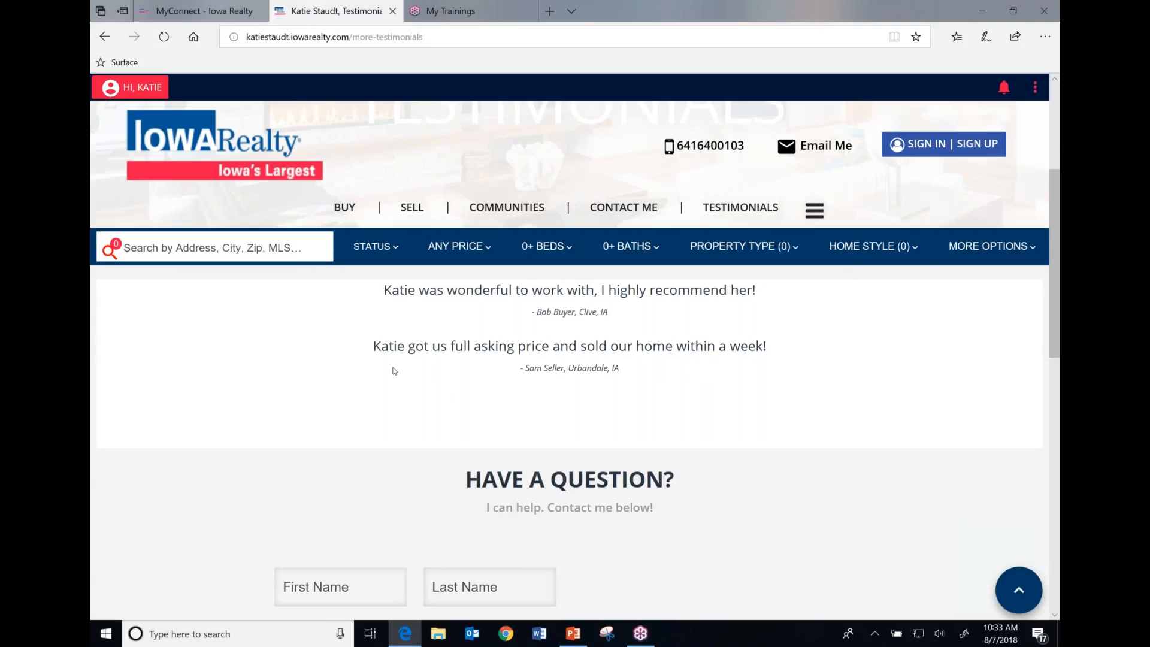
# Open the default Testimonials page and examine its placeholder text, email form and navigation submenu
pyautogui.moveTo(729, 210)
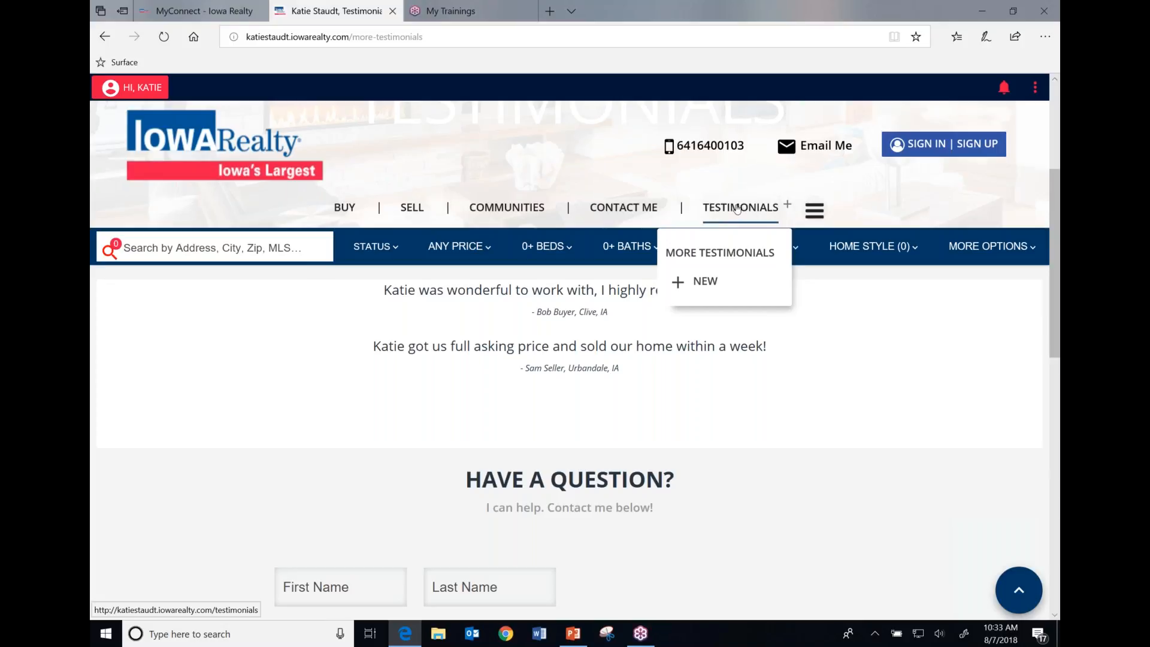
pyautogui.click(737, 208)
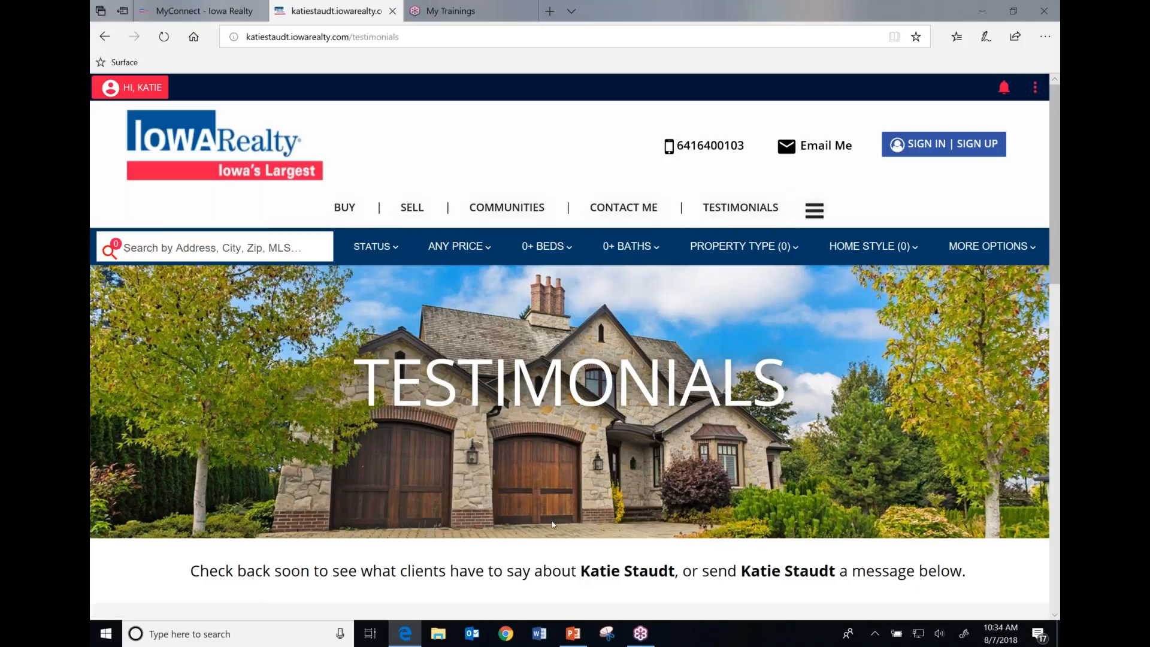
pyautogui.scroll(-5, 551, 522)
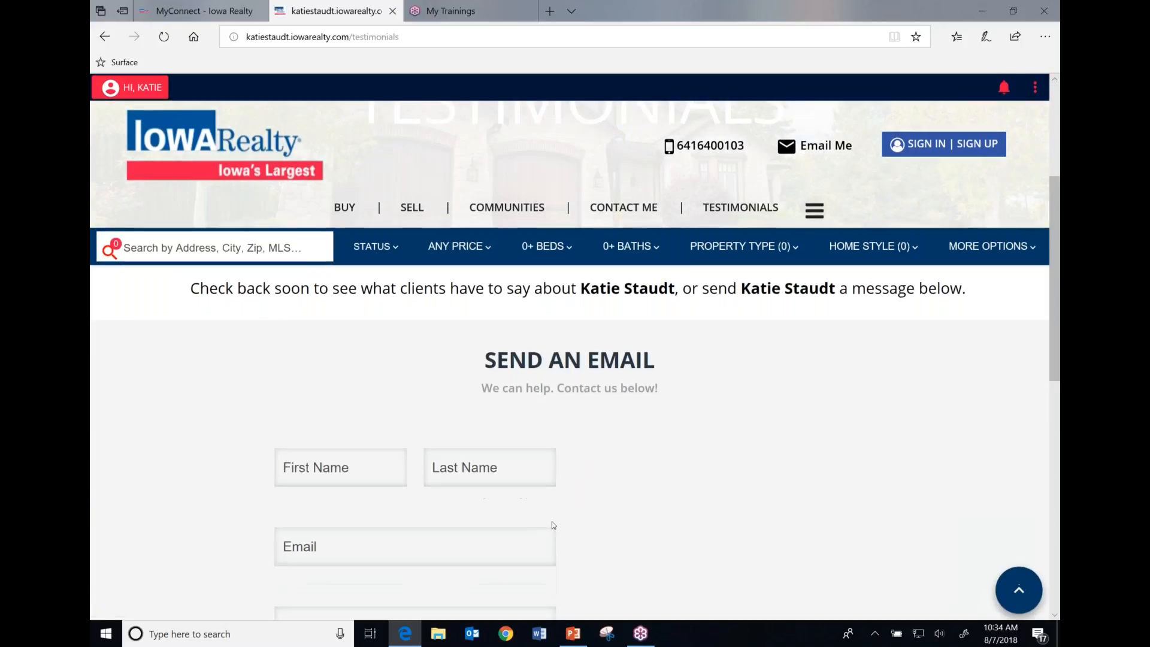
pyautogui.scroll(5, 551, 520)
pyautogui.moveTo(740, 207)
pyautogui.moveTo(246, 572); pyautogui.dragTo(615, 575)
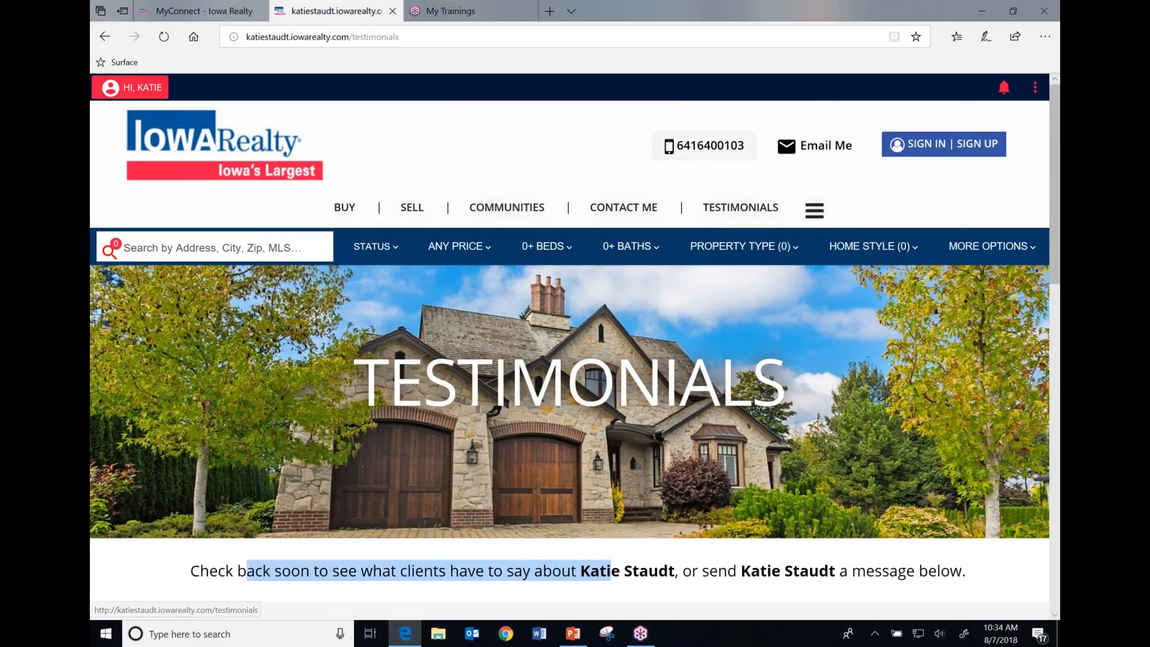
pyautogui.moveTo(749, 211)
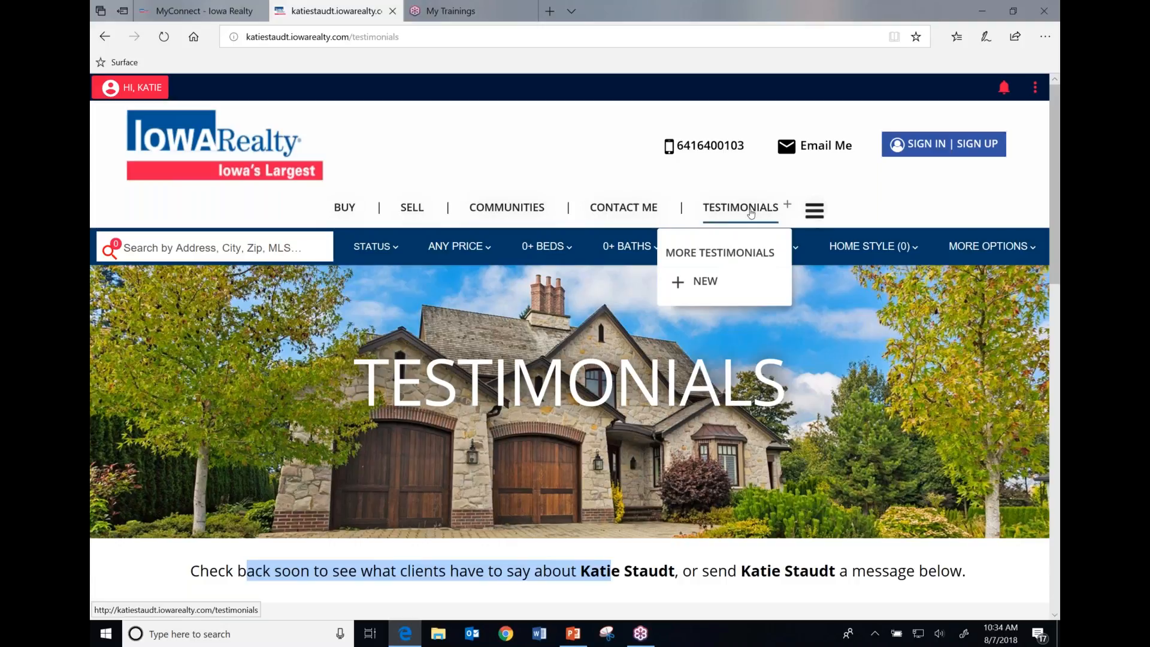
pyautogui.moveTo(712, 255)
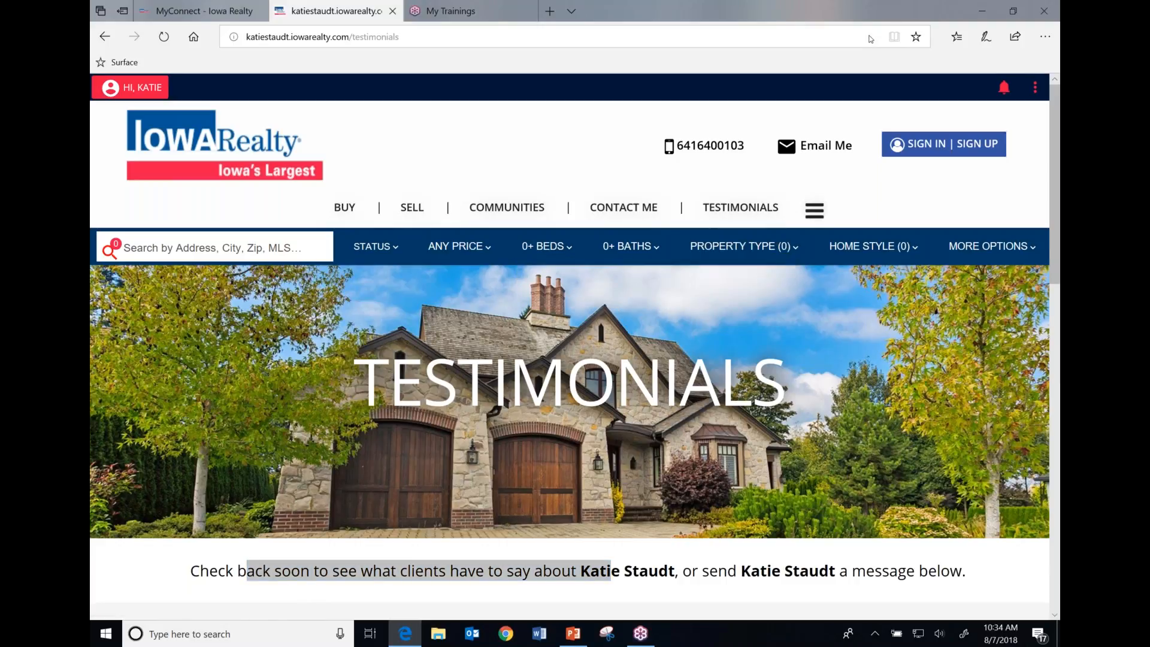
# Start a new webpage and name it MyTestimonials
pyautogui.click(1034, 86)
pyautogui.click(994, 126)
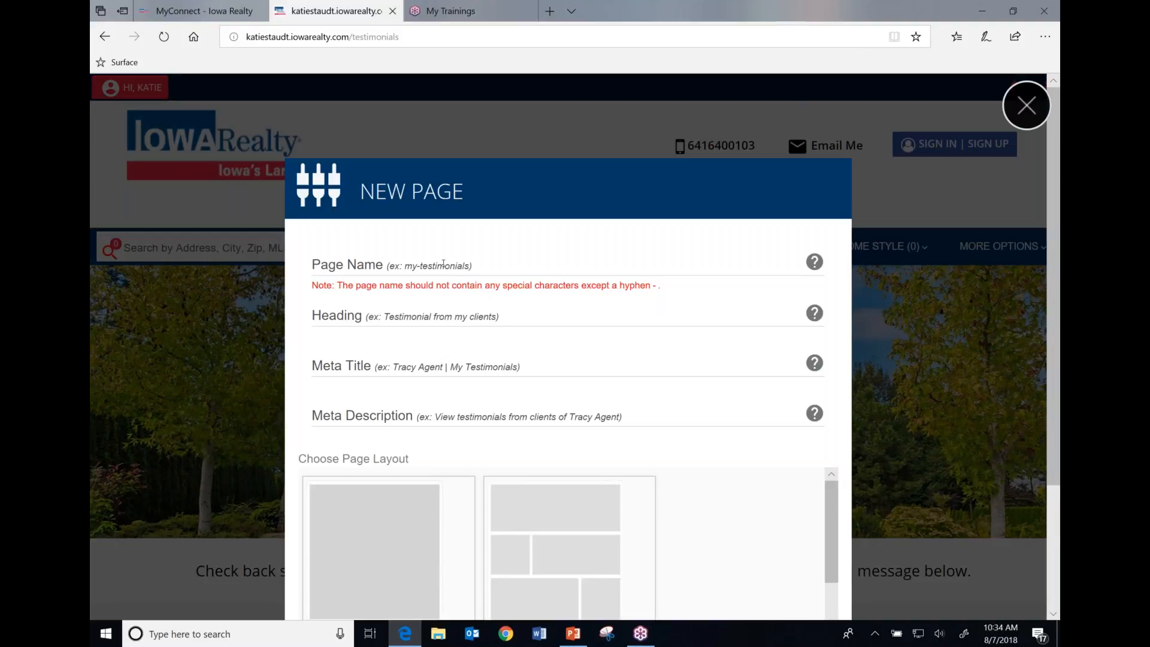
pyautogui.click(443, 264)
pyautogui.write('MyTestimona')
pyautogui.press('BackSpace')
pyautogui.write('ila')
pyautogui.press('BackSpace')
pyautogui.press('BackSpace')
pyautogui.write('als')
pyautogui.press('Tab')
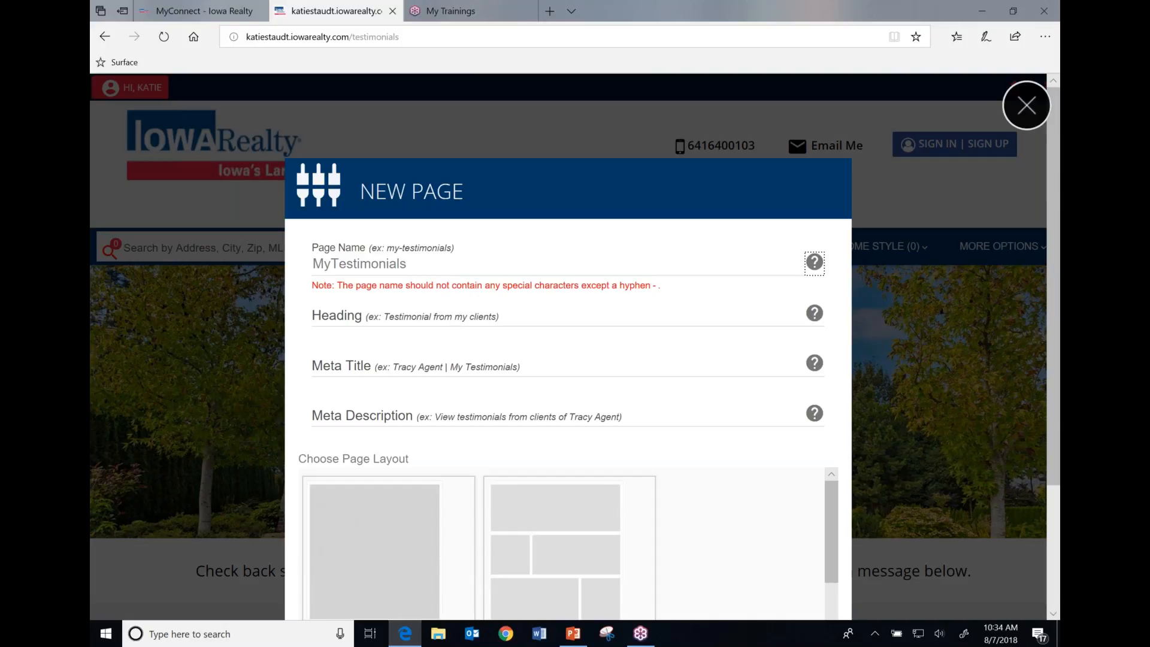
# Set the heading to Testimonials, the meta title to the agent's name plus "| Testimonials", and the meta description to the name plus "Iowa Realty testimonials."
pyautogui.click(450, 312)
pyautogui.write('Testimonials')
pyautogui.click(367, 367)
pyautogui.write('Katie ')
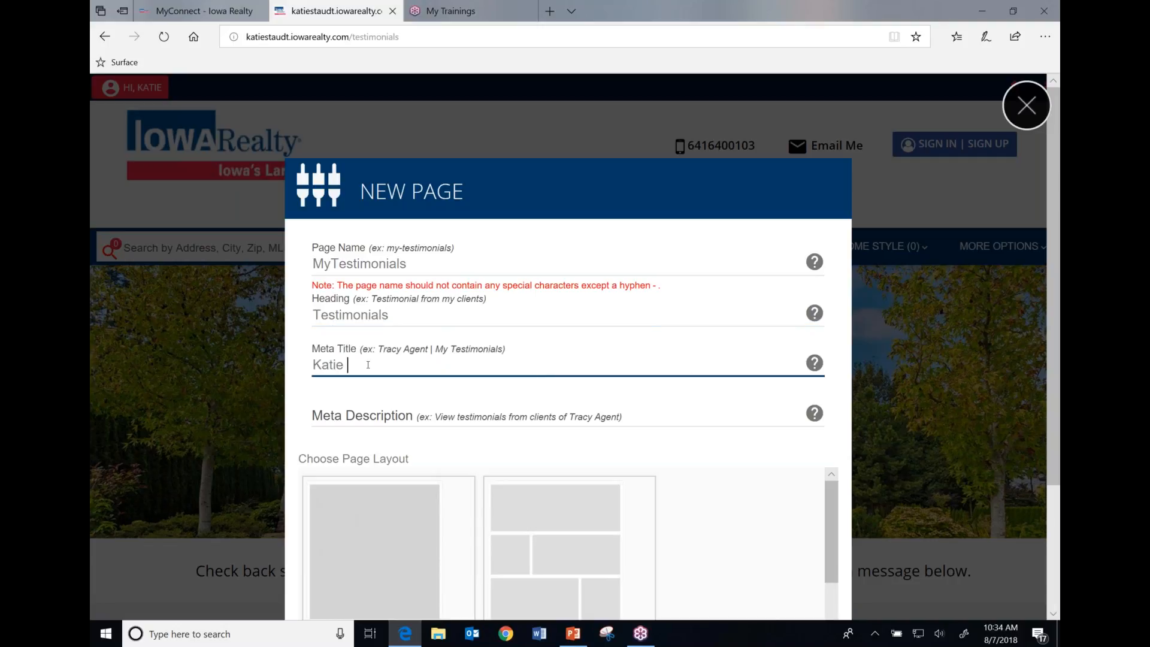
pyautogui.write('Staudt | Testimonials')
pyautogui.click(435, 407)
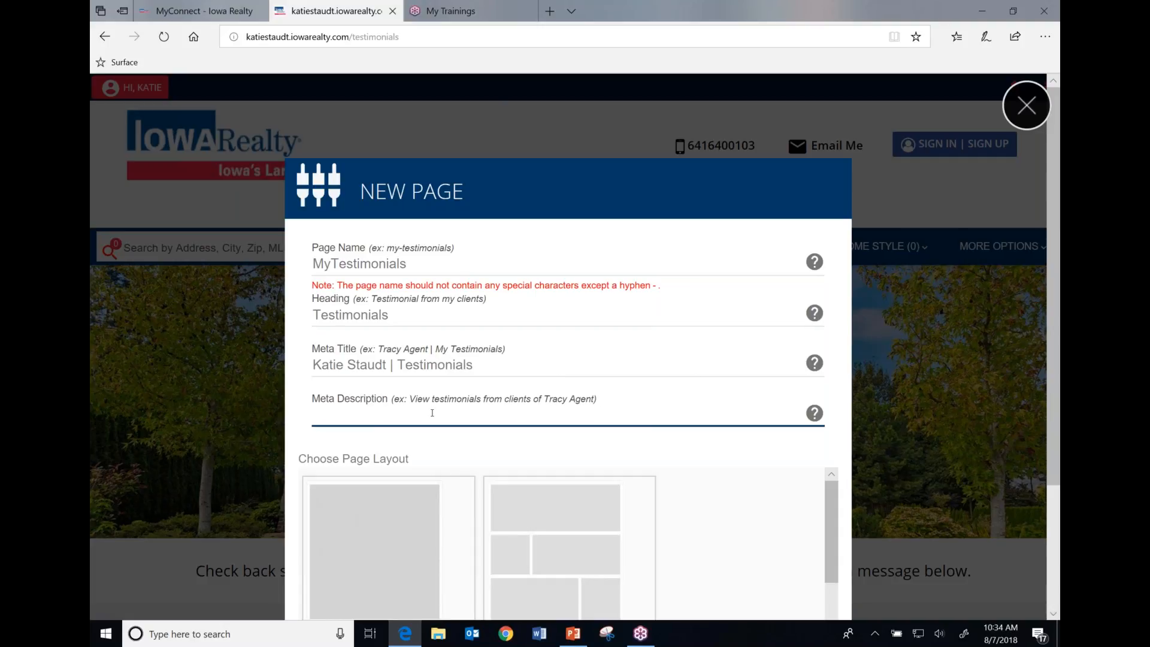
pyautogui.write('Katie Staudt Iowa Realty testimonials.')
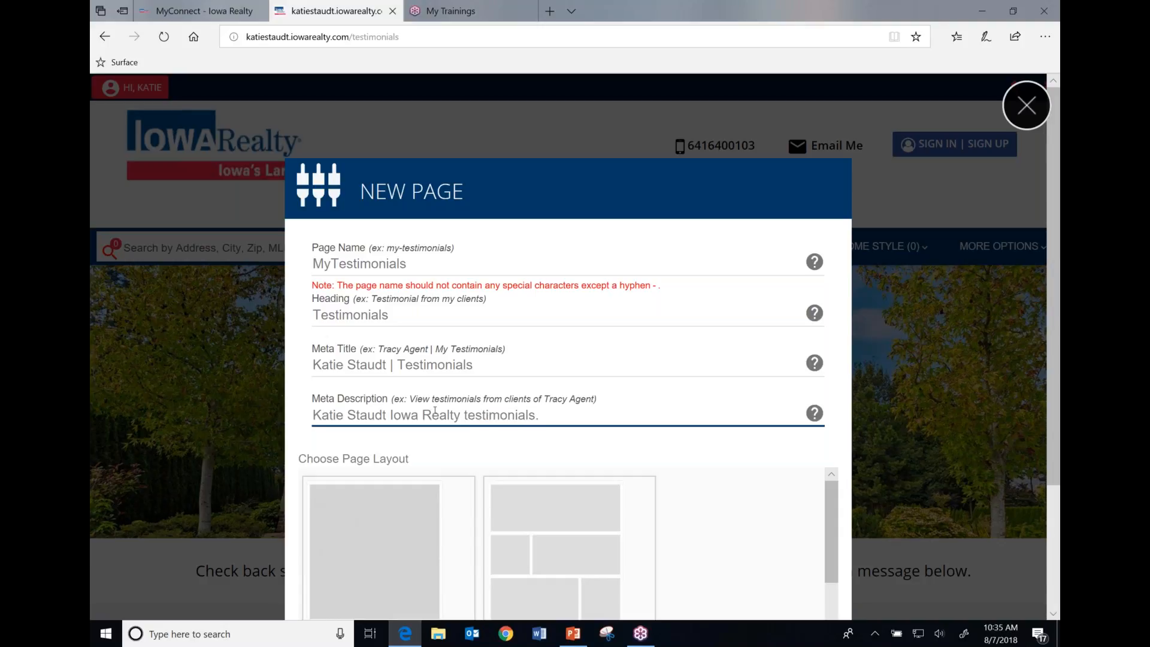
# Choose the single full-block page layout and create the MyTestimonials page
pyautogui.scroll(-3, 701, 512)
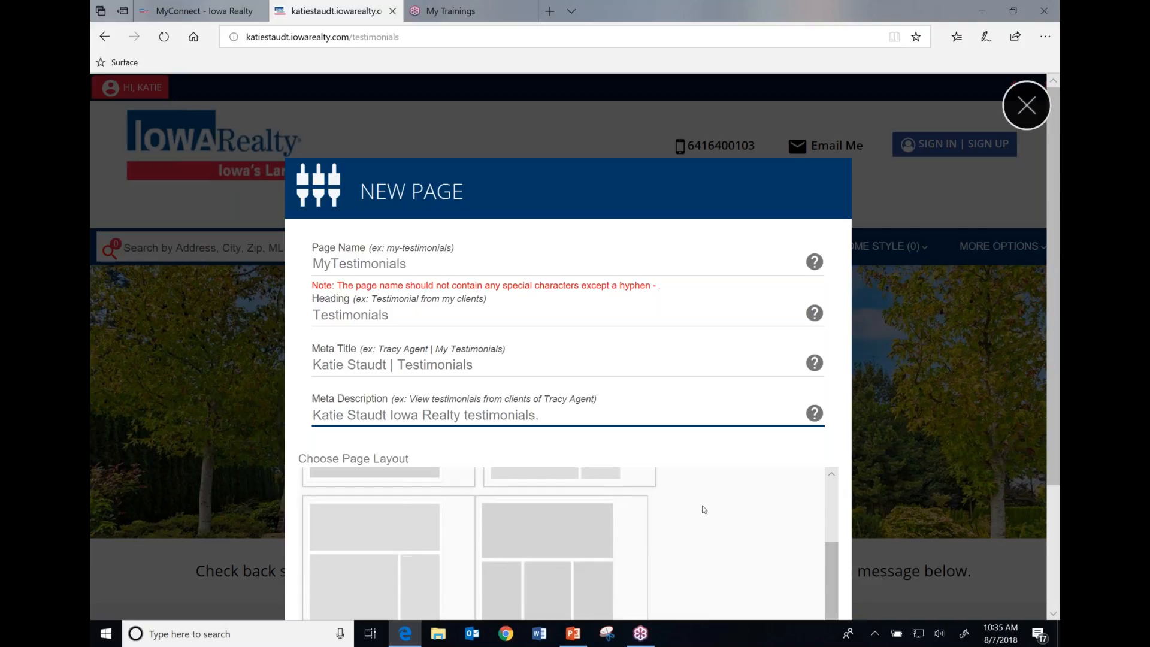
pyautogui.click(375, 500)
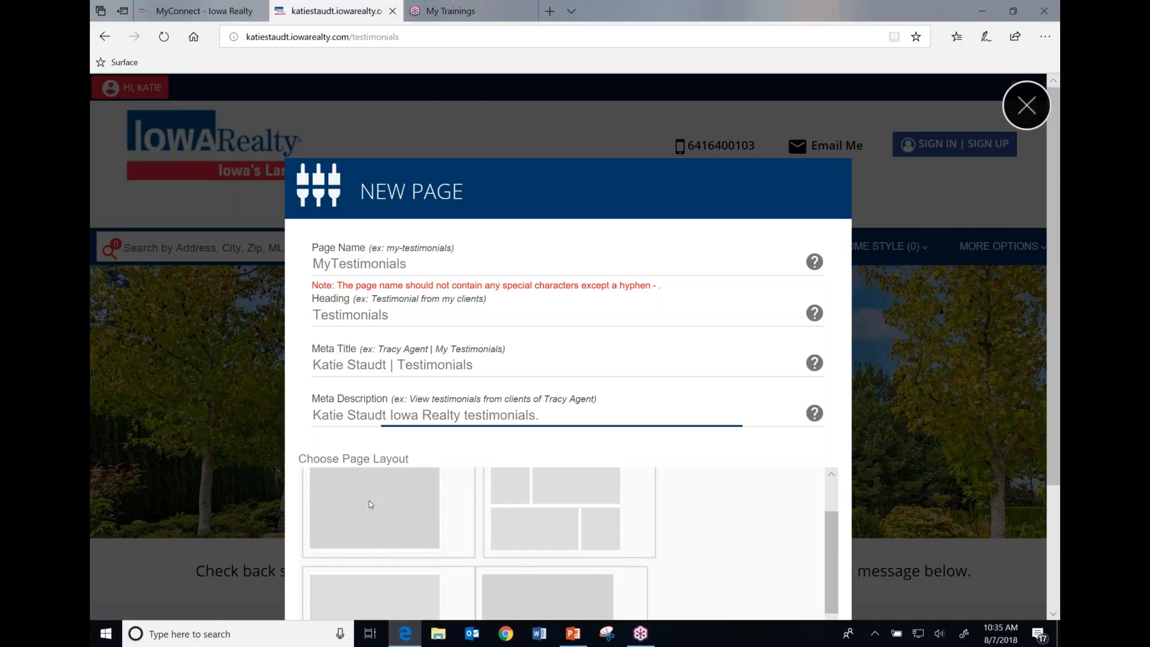
pyautogui.scroll(-3, 988, 428)
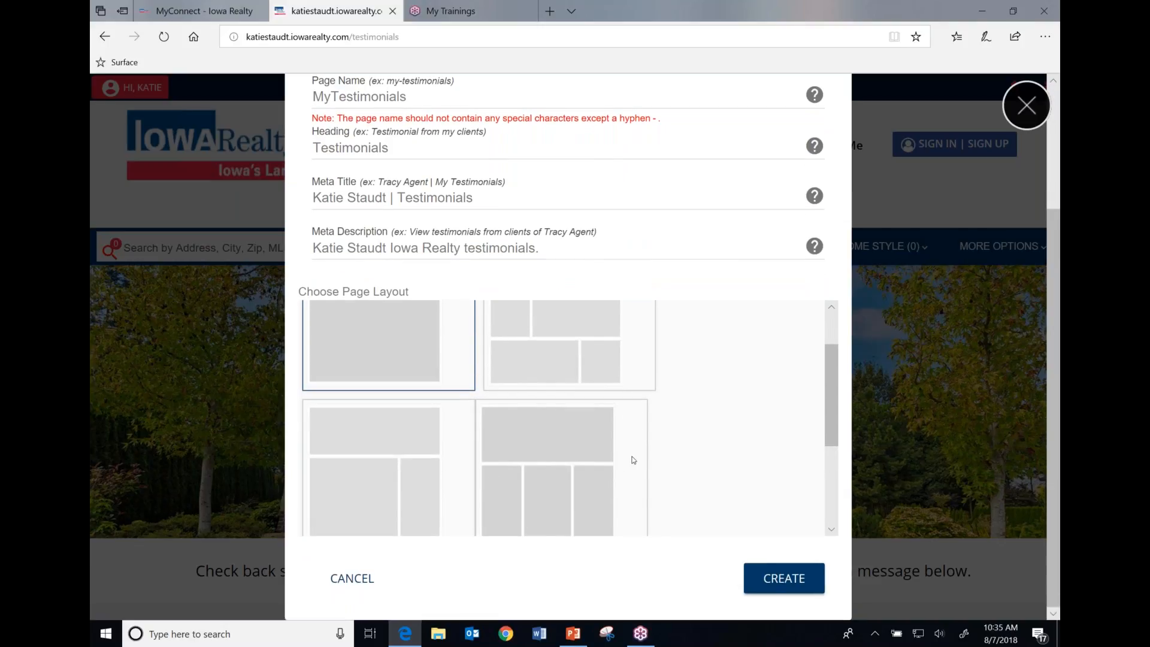
pyautogui.click(784, 578)
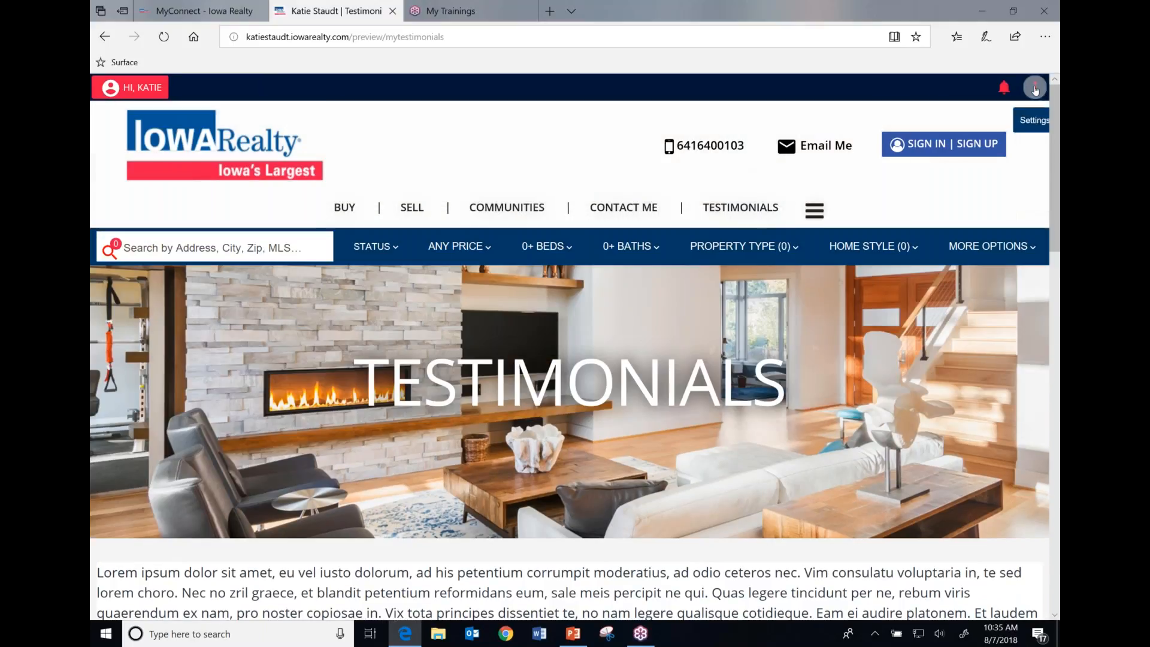
# Put the new page into editing mode and delete all the Lorem ipsum placeholder text from its content area
pyautogui.click(1034, 87)
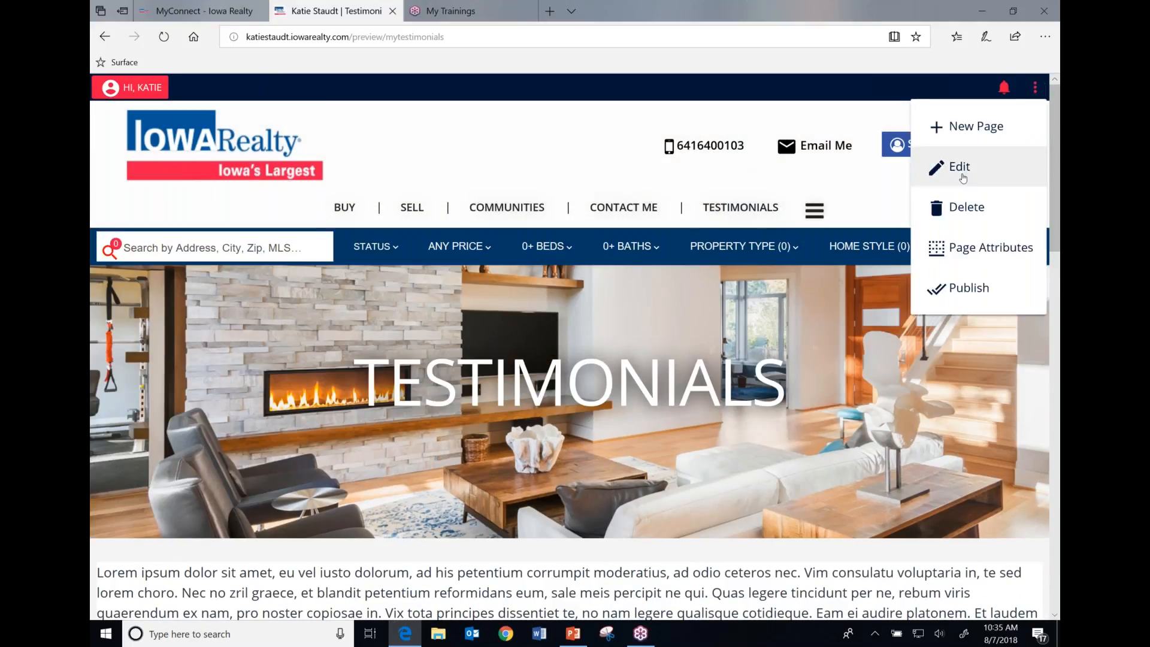
pyautogui.click(960, 168)
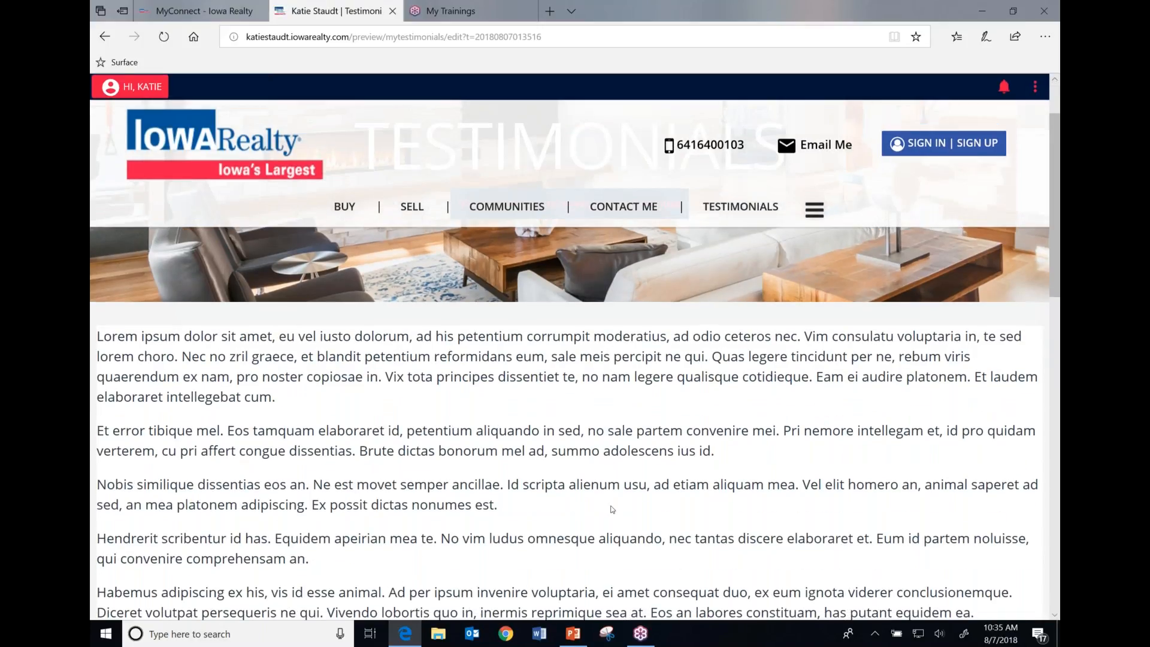
pyautogui.scroll(-8, 613, 540)
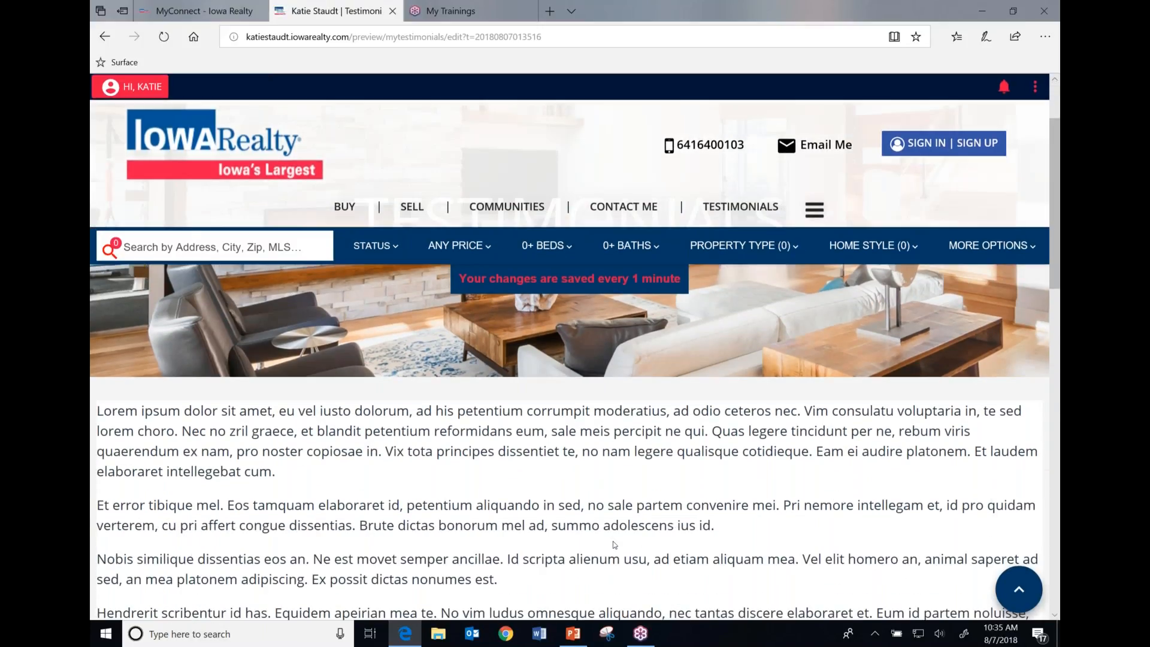
pyautogui.click(851, 308)
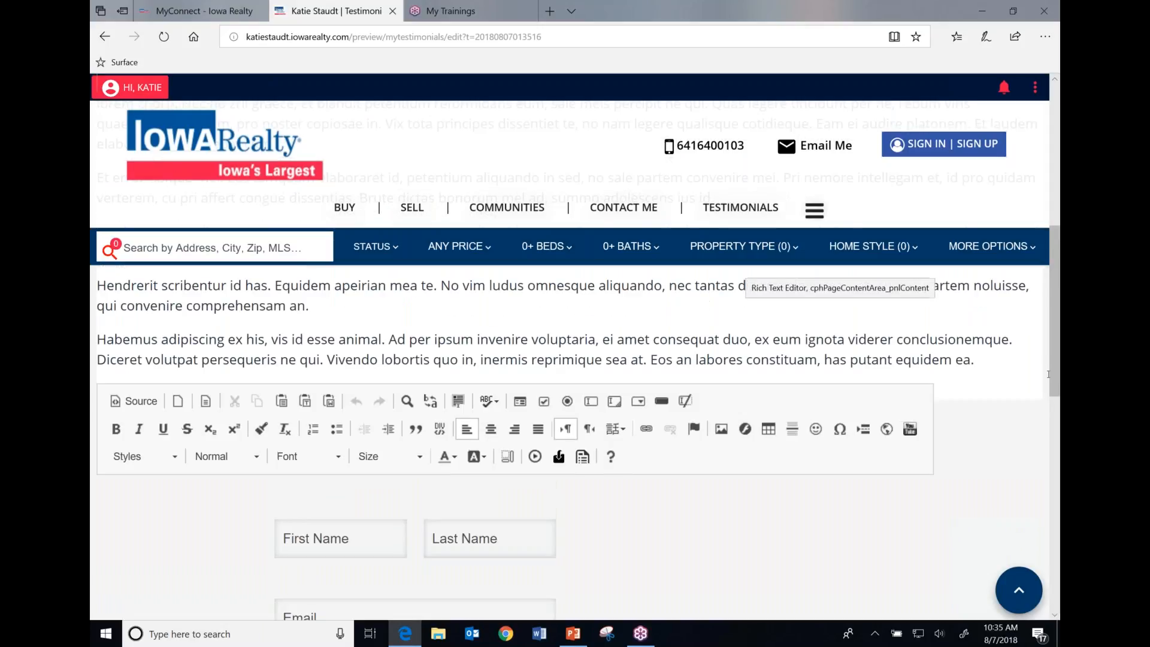
pyautogui.moveTo(974, 359); pyautogui.dragTo(98, 270)
pyautogui.press('Delete')
pyautogui.hotkey('ctrl', 'v')
pyautogui.moveTo(1038, 480); pyautogui.dragTo(97, 331)
pyautogui.press('Delete')
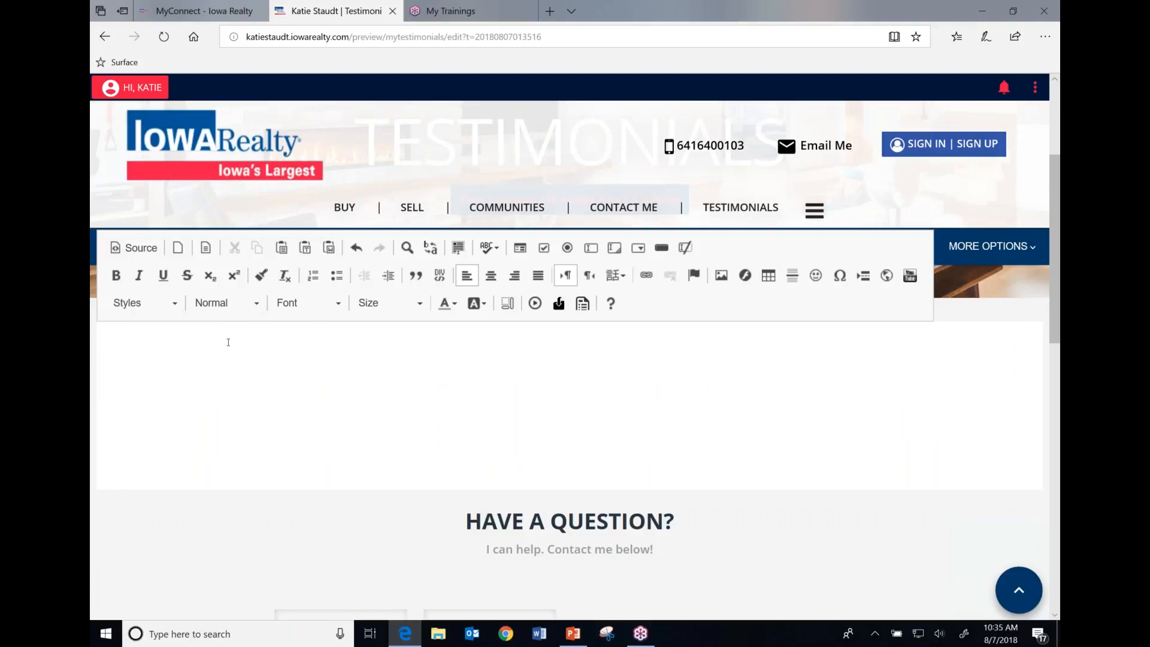
# Write a testimonial reading the agent's first name plus "was amazing to work with! High recommend!" and sign it below with a dash and the client's name
pyautogui.write('Katie was amazing to work with')
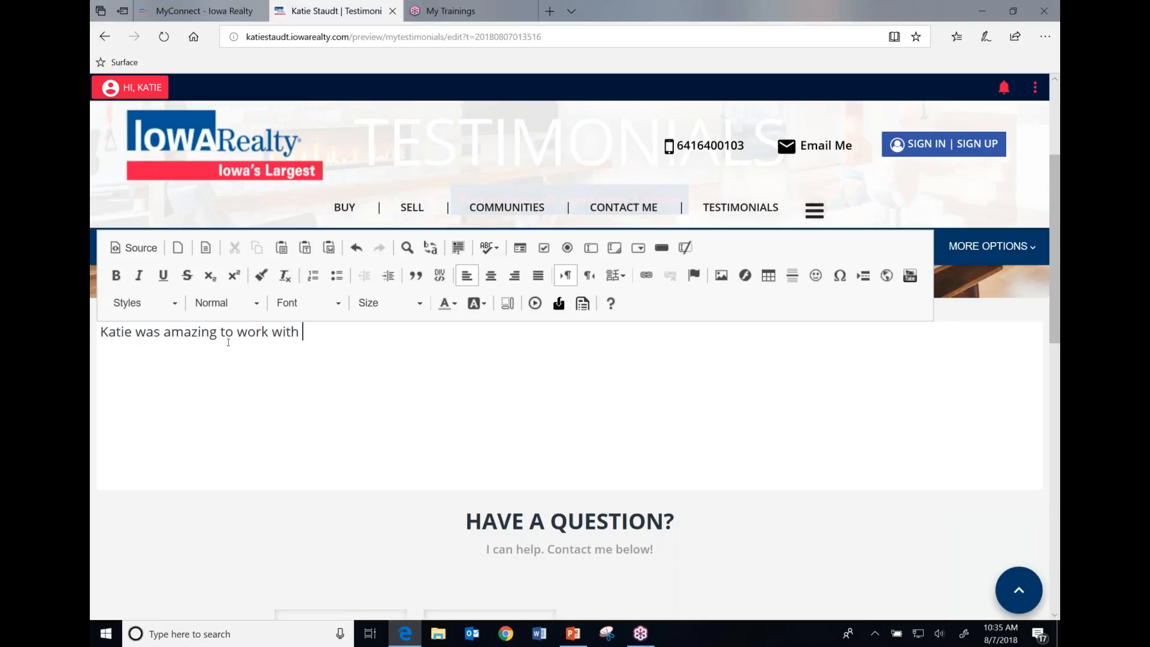
pyautogui.write('!~ ')
pyautogui.write(' High reco')
pyautogui.write('mmend!')
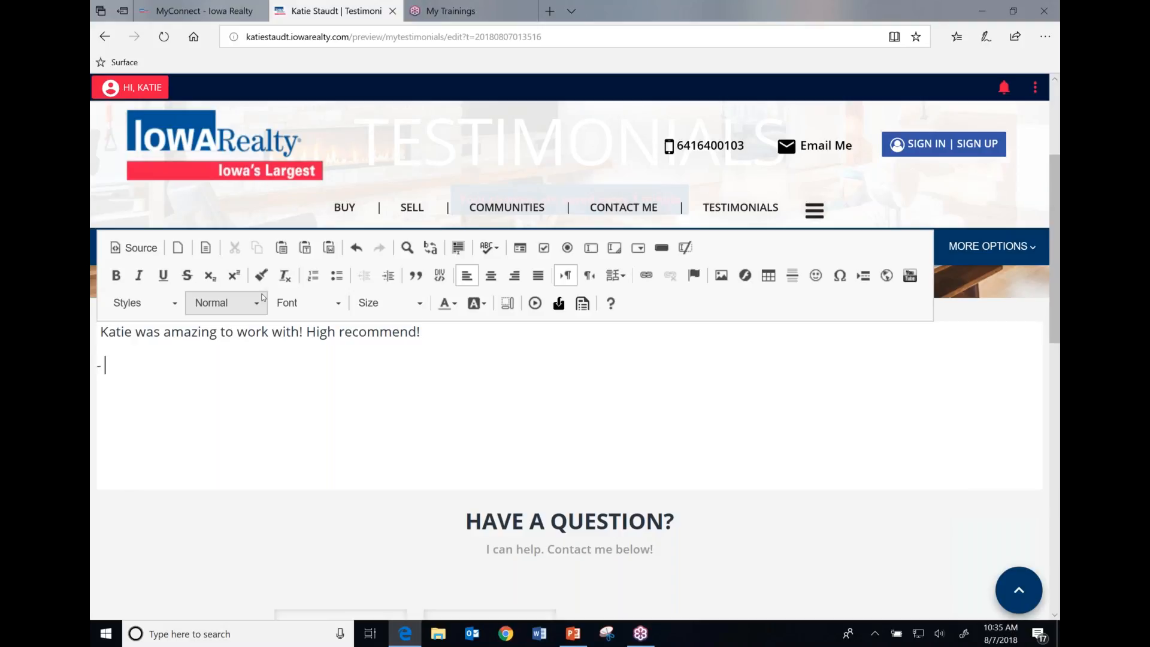
pyautogui.write('Bob Buyer,')
pyautogui.press('BackSpace')
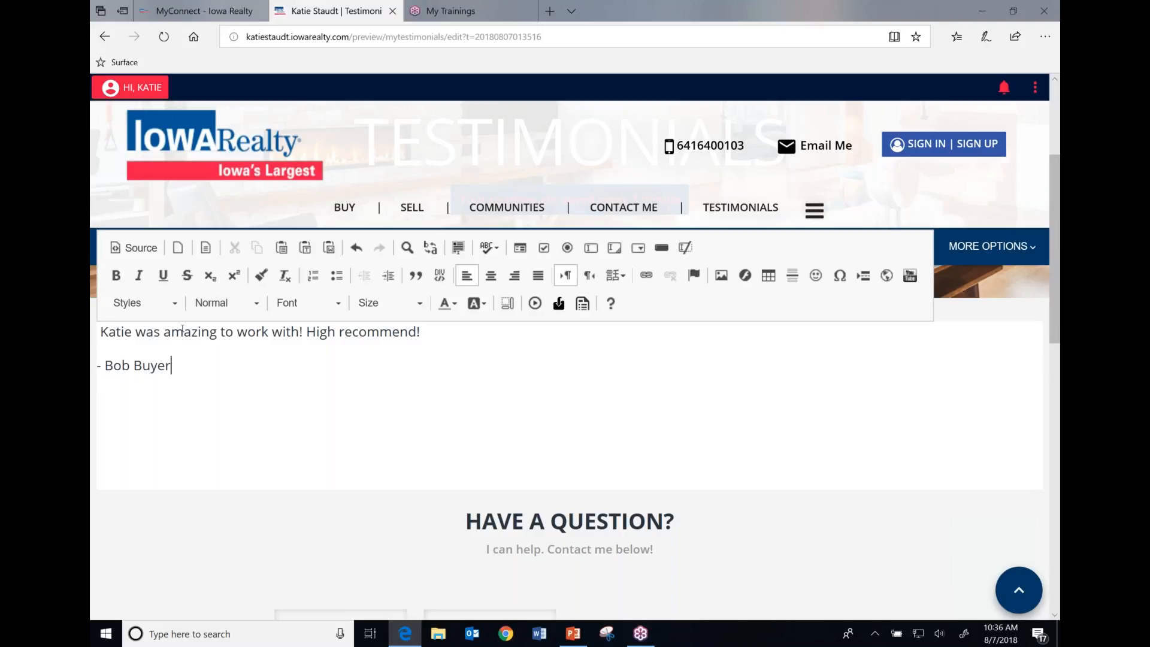
# Center the testimonial quote and its signature line
pyautogui.moveTo(424, 332); pyautogui.dragTo(96, 336)
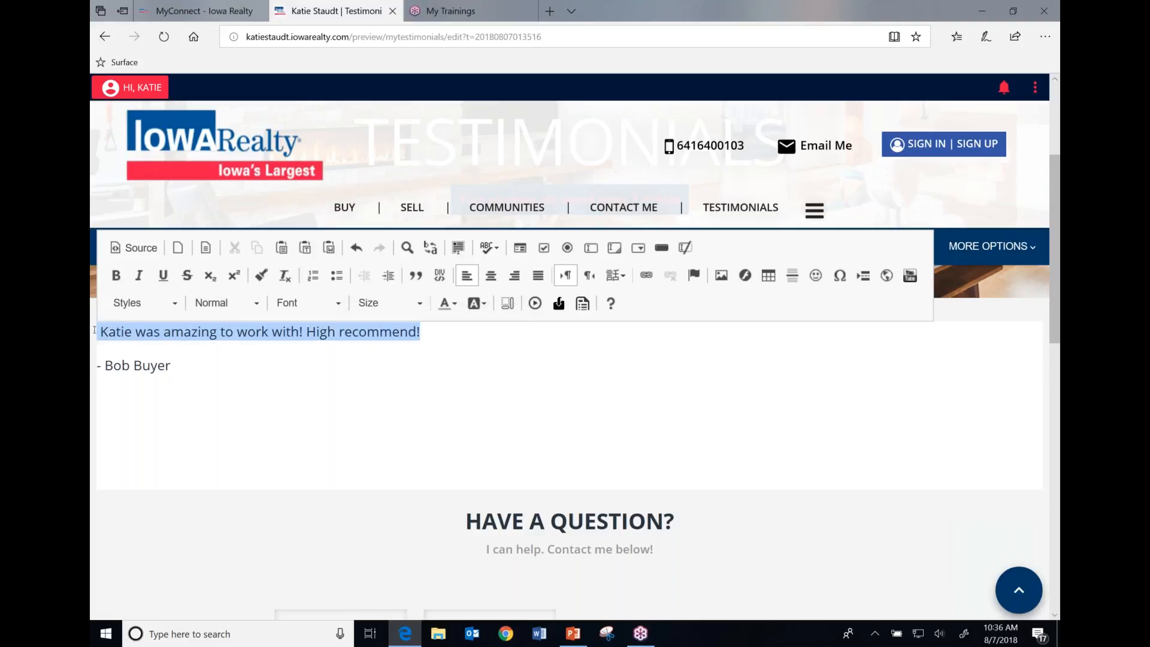
pyautogui.moveTo(172, 365); pyautogui.dragTo(94, 336)
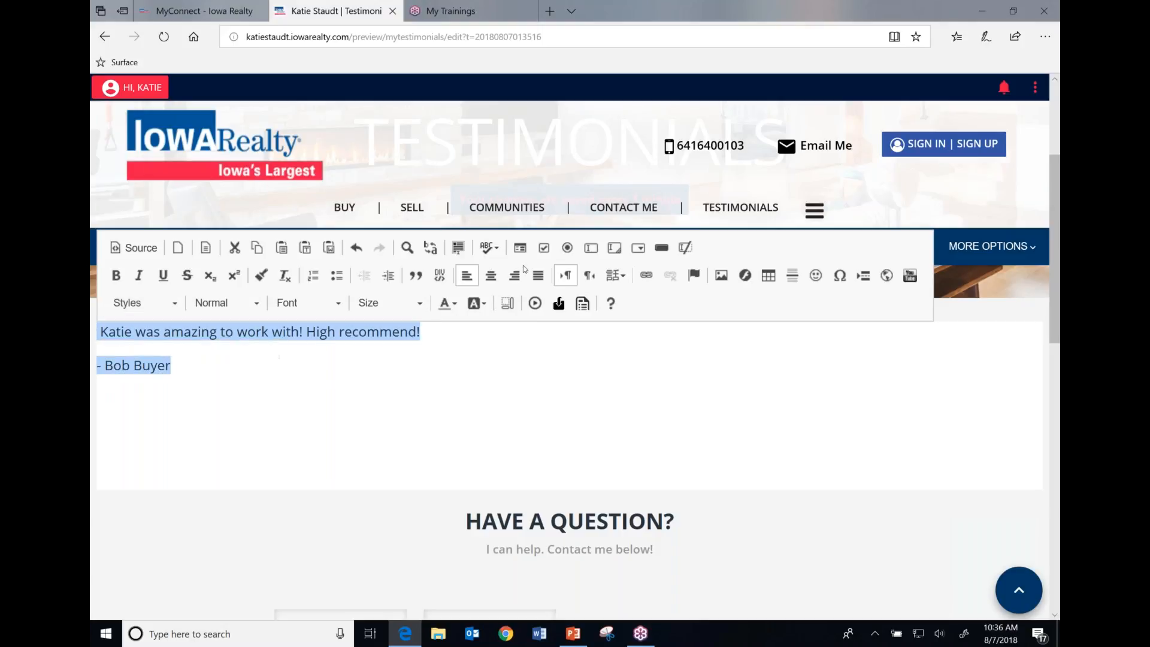
pyautogui.click(490, 276)
# Set the font size of the client signature line to 10
pyautogui.moveTo(605, 368); pyautogui.dragTo(530, 366)
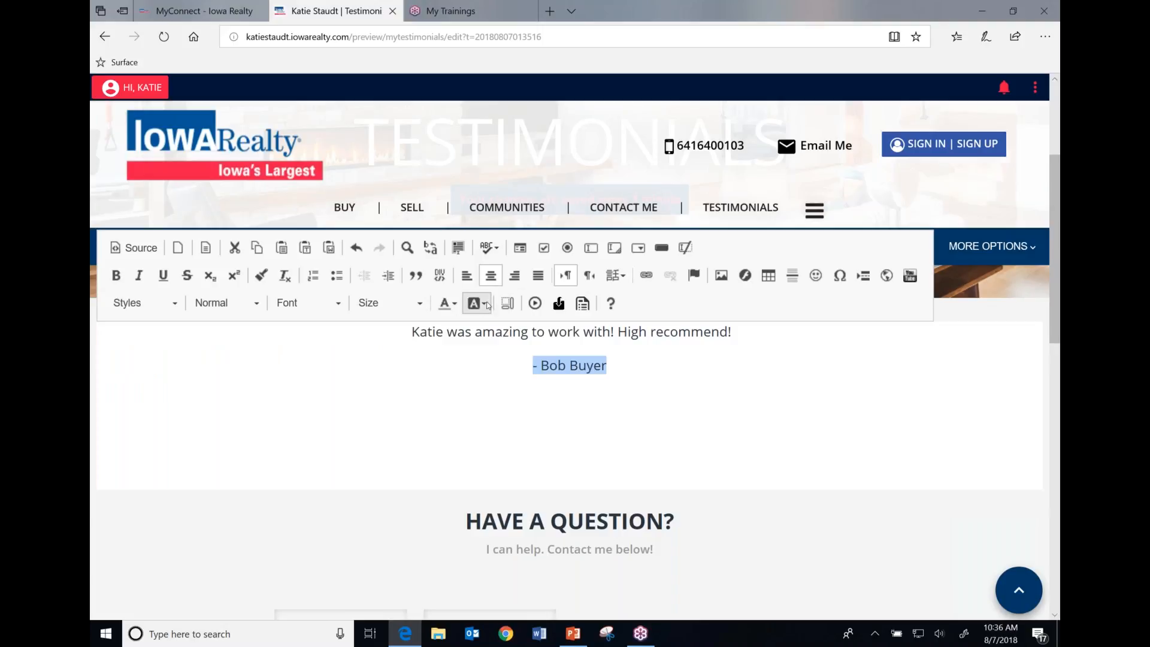
pyautogui.click(326, 305)
pyautogui.click(425, 301)
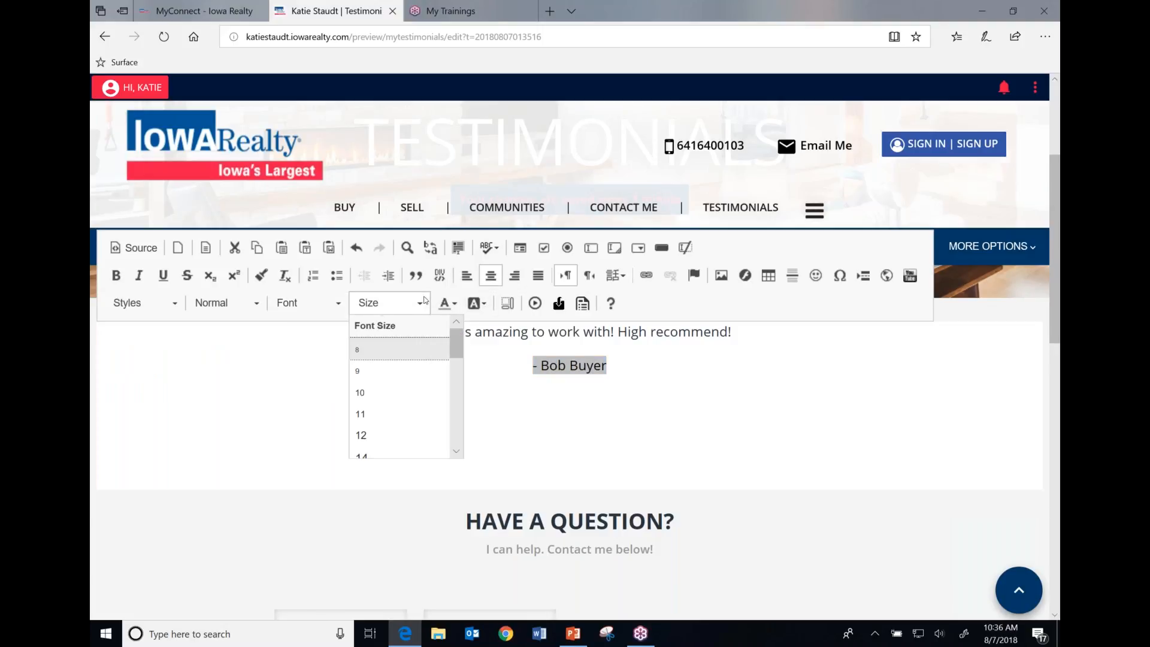
pyautogui.click(383, 370)
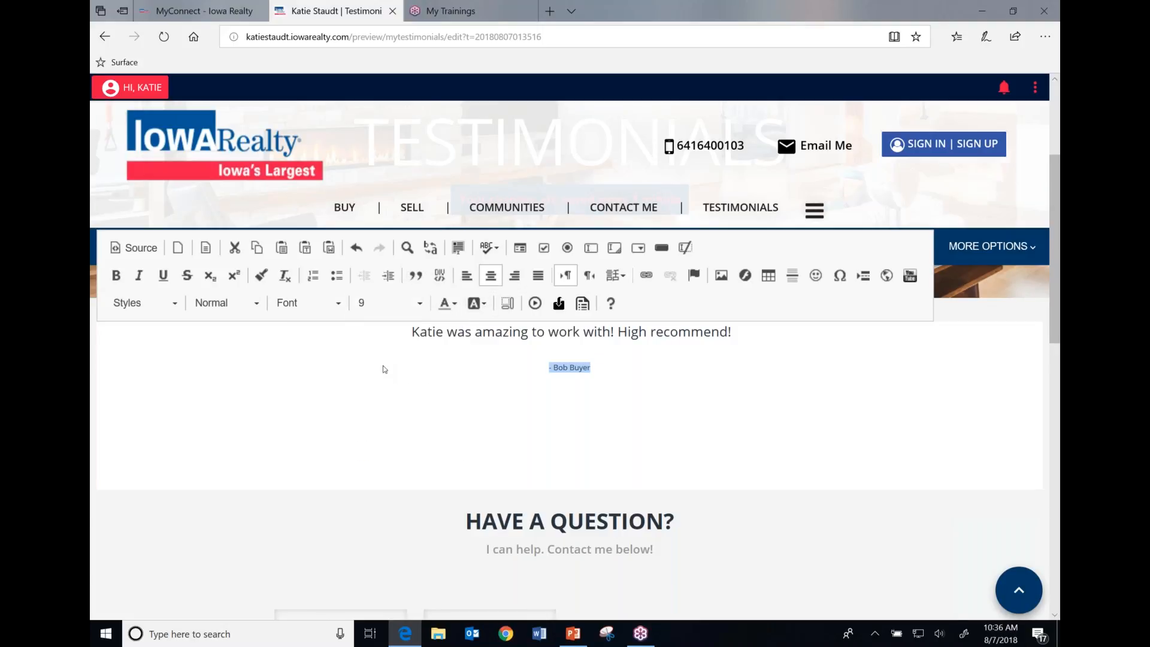
pyautogui.click(393, 303)
pyautogui.click(420, 378)
pyautogui.click(639, 355)
# Set the testimonial quote to font size 18 and make it italic and bold
pyautogui.moveTo(759, 334); pyautogui.dragTo(398, 331)
pyautogui.click(386, 303)
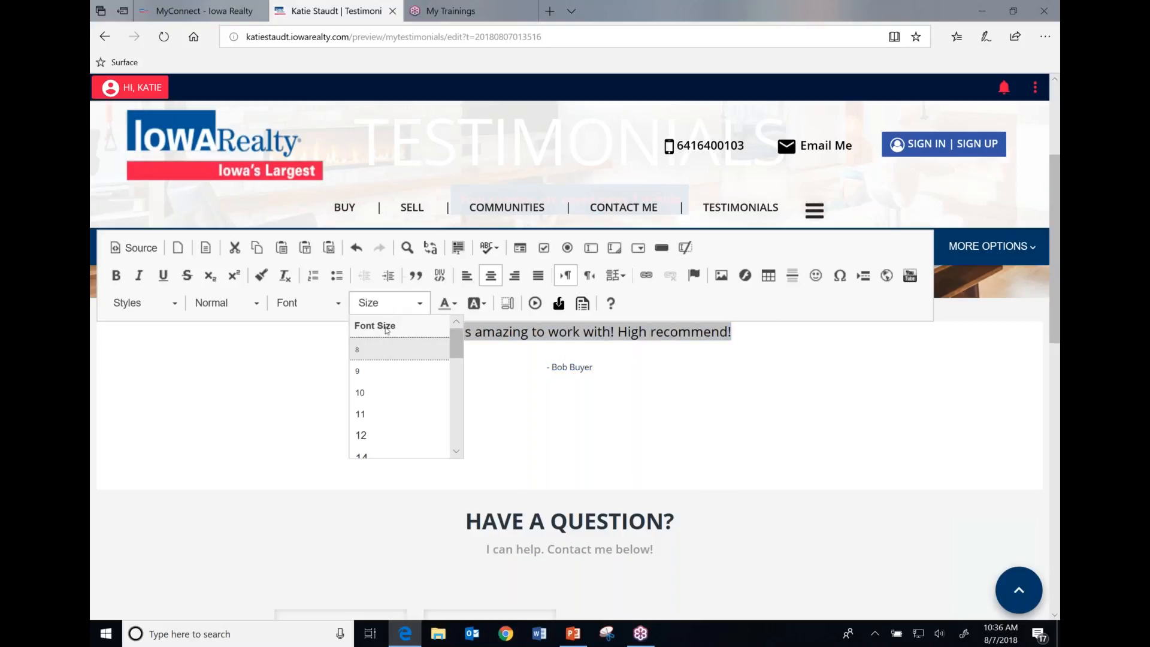
pyautogui.click(376, 453)
pyautogui.click(389, 303)
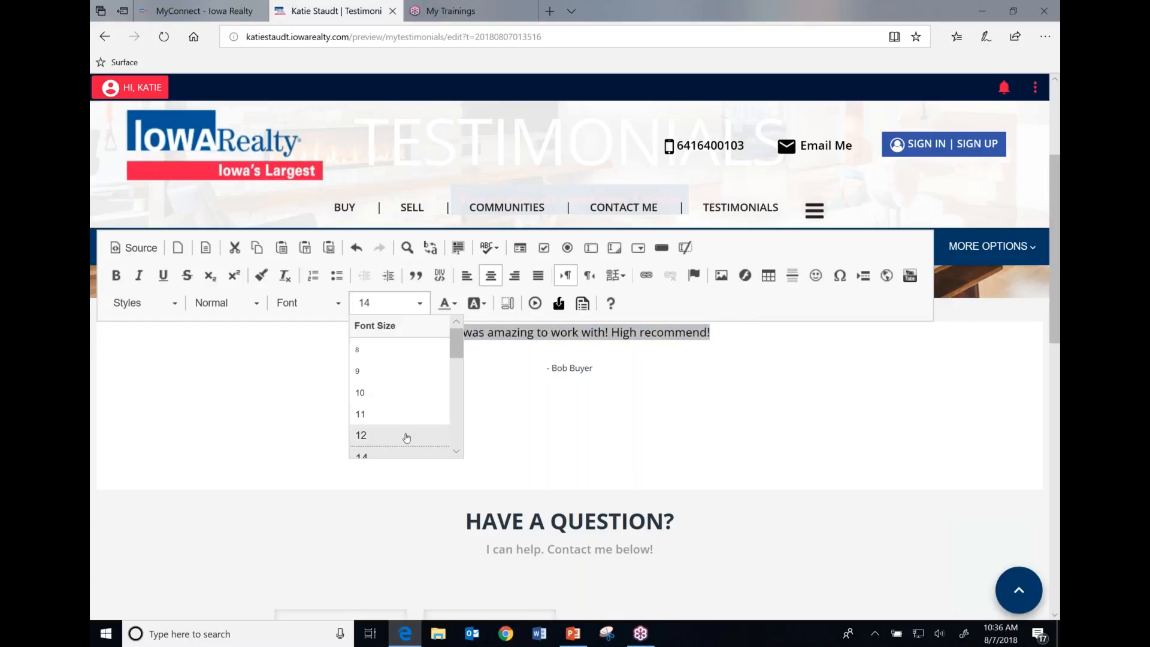
pyautogui.scroll(-1, 380, 467)
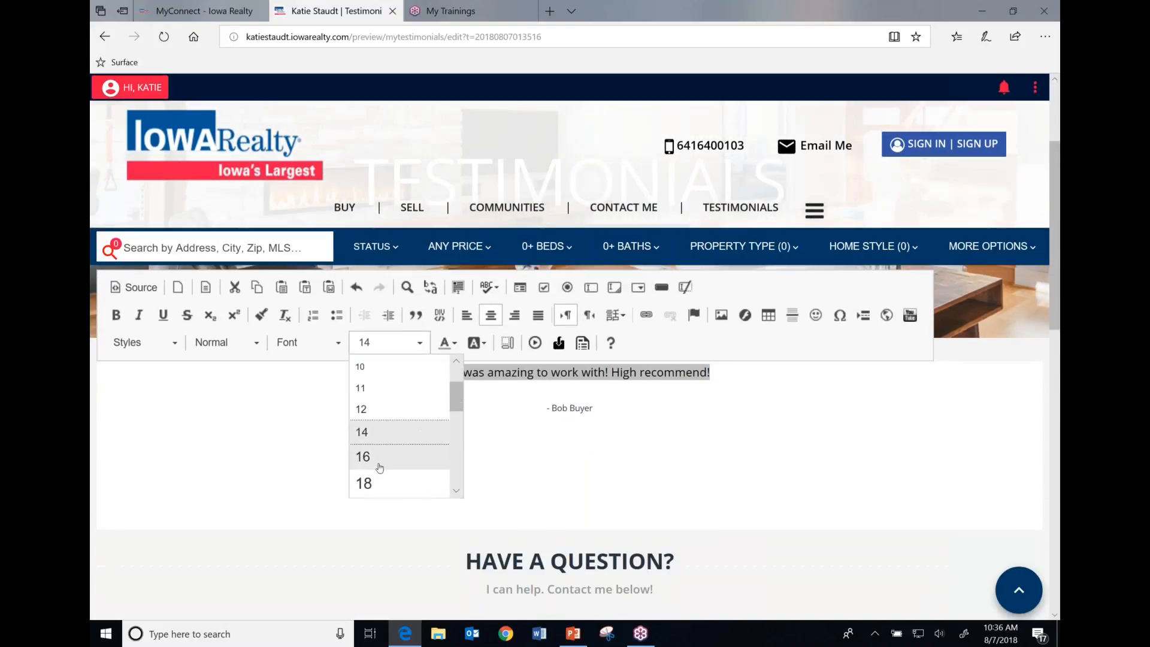
pyautogui.click(372, 482)
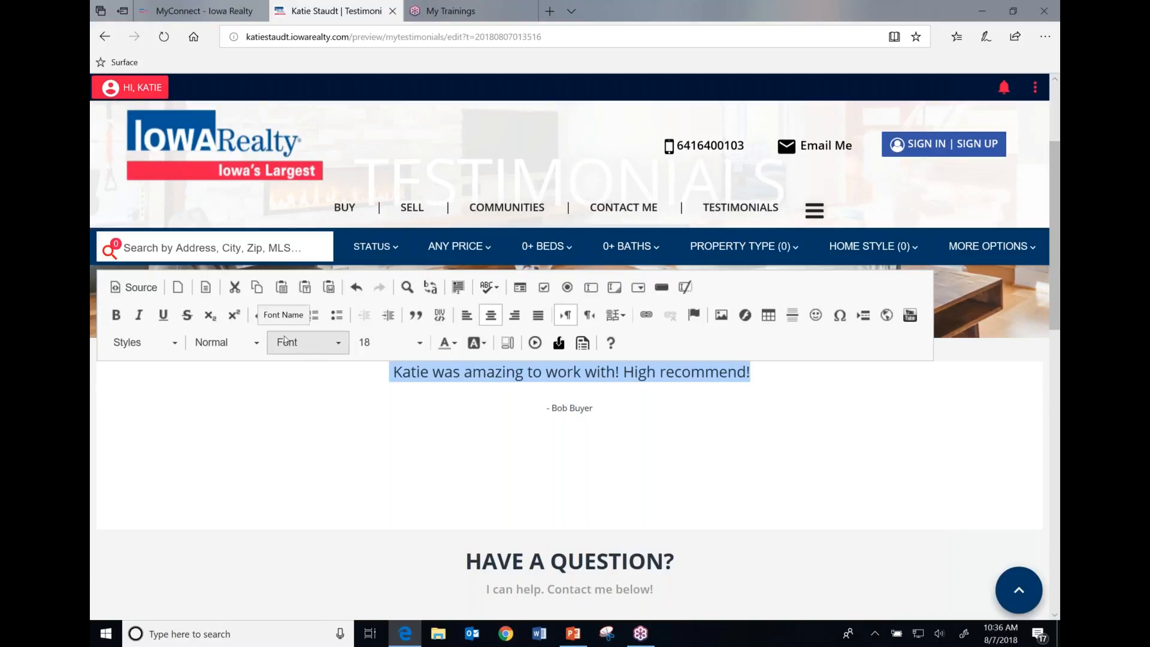
pyautogui.click(139, 315)
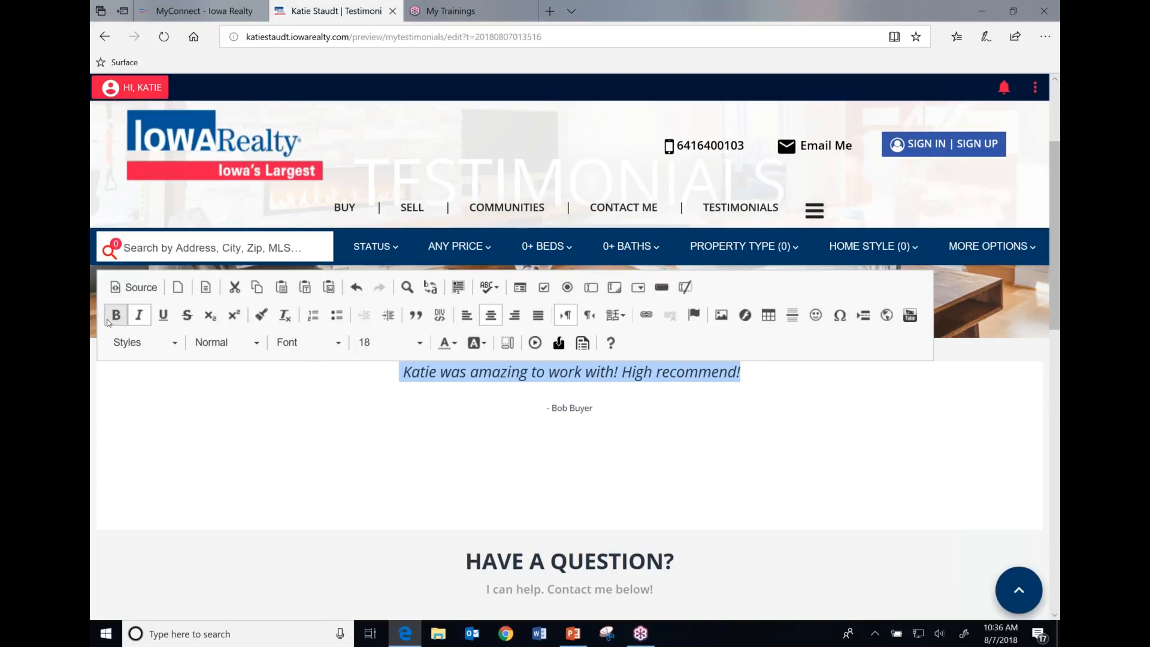
pyautogui.click(685, 422)
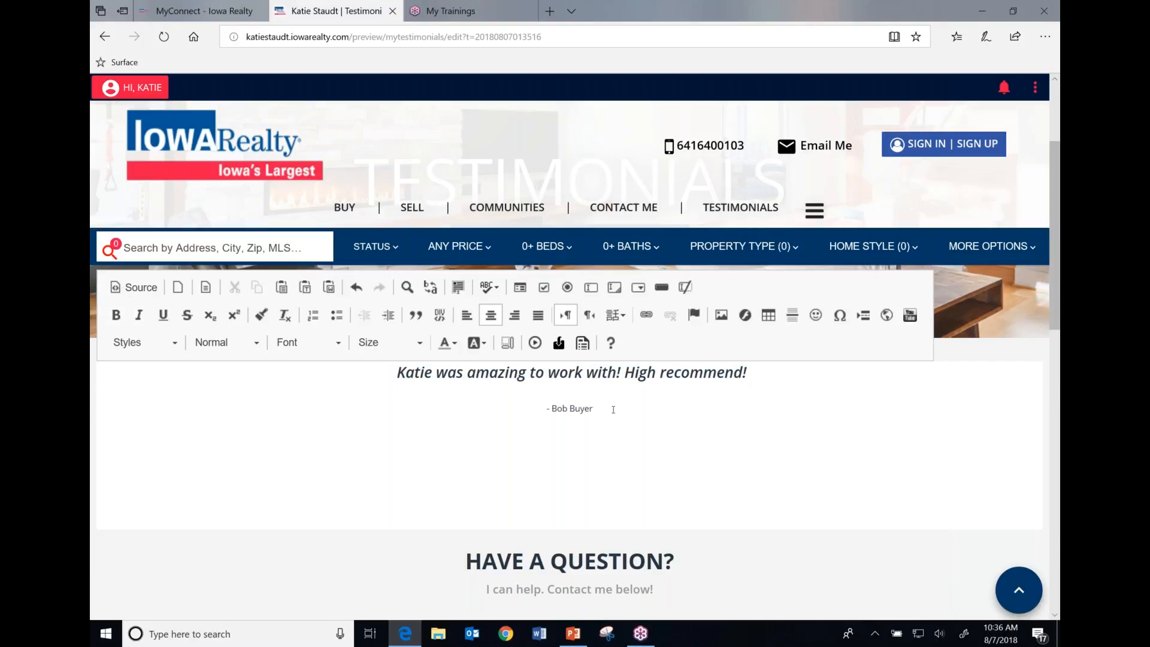
# Copy the formatted quote with its signature and place the cursor at the end of the signature line
pyautogui.moveTo(613, 417); pyautogui.dragTo(392, 373)
pyautogui.rightClick(473, 373)
pyautogui.click(509, 405)
pyautogui.click(630, 415)
pyautogui.click(623, 412)
# Try to paste the copied testimonial below the signature with the editor's own Paste command
pyautogui.rightClick(606, 459)
pyautogui.click(616, 458)
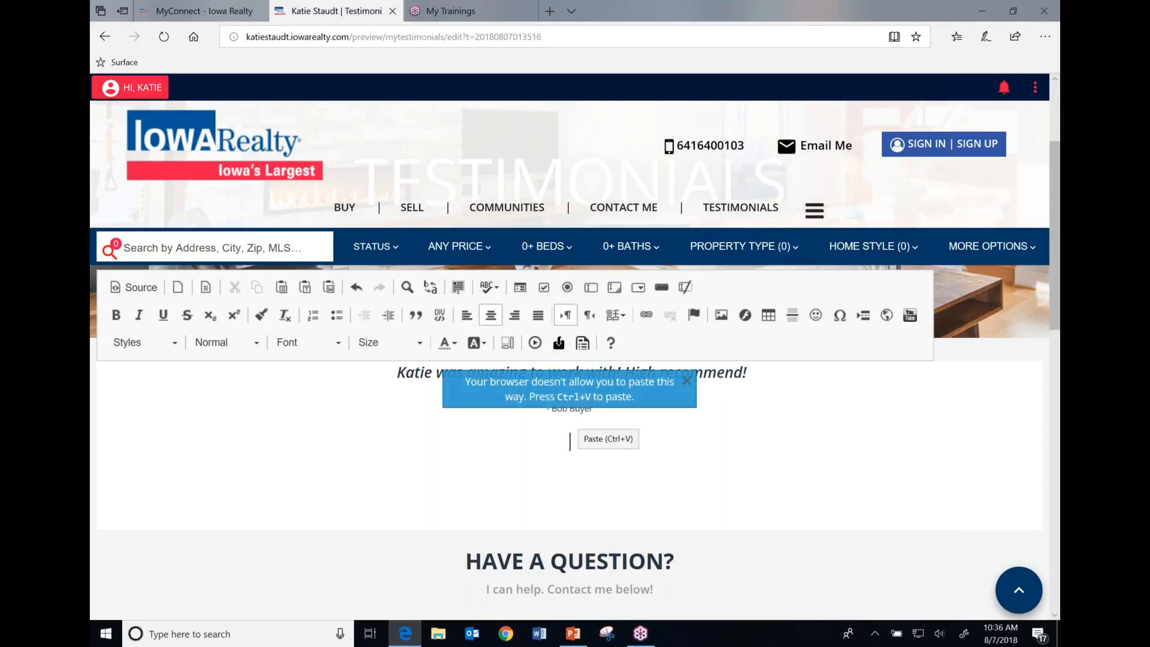
pyautogui.rightClick(610, 461)
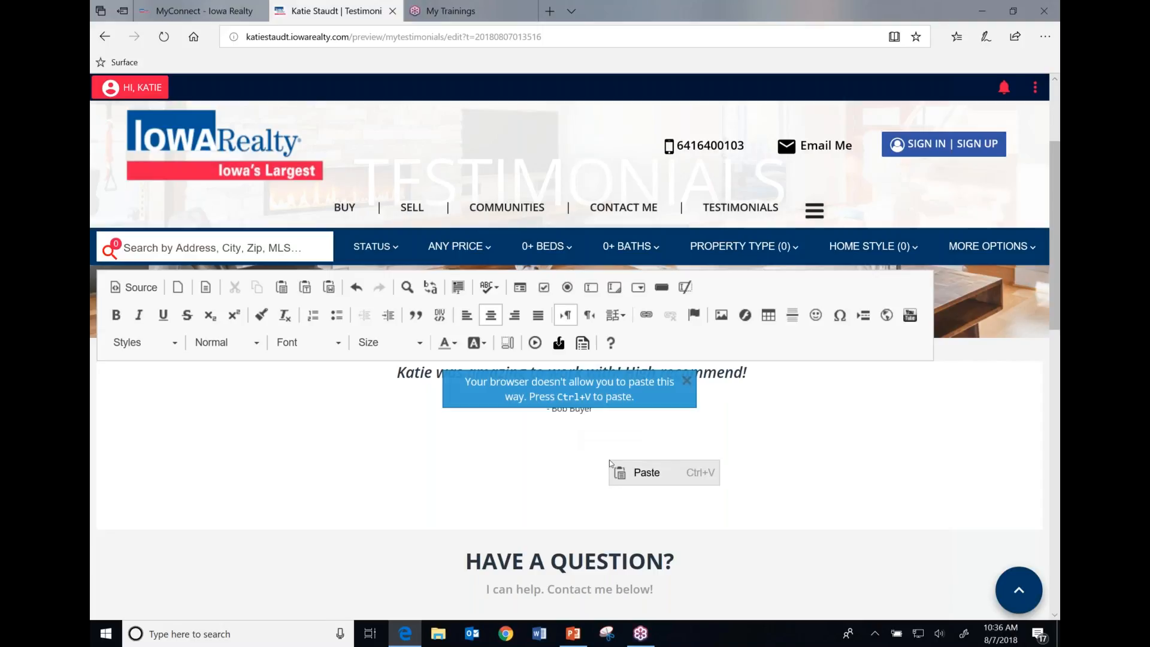
pyautogui.click(633, 473)
pyautogui.click(689, 429)
pyautogui.click(686, 381)
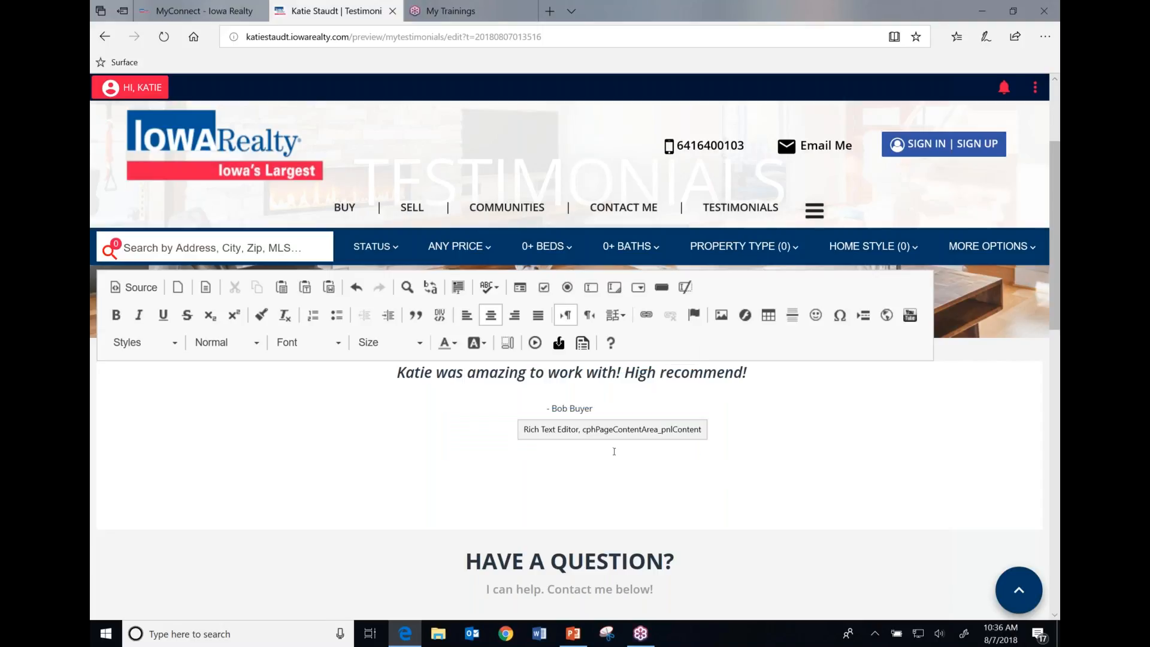
# Paste the copied testimonial below the first and reword its quote after the agent's name to "sold our house quickly and was wonderful to work with!"
pyautogui.hotkey('ctrl', 'v')
pyautogui.moveTo(754, 442); pyautogui.dragTo(437, 454)
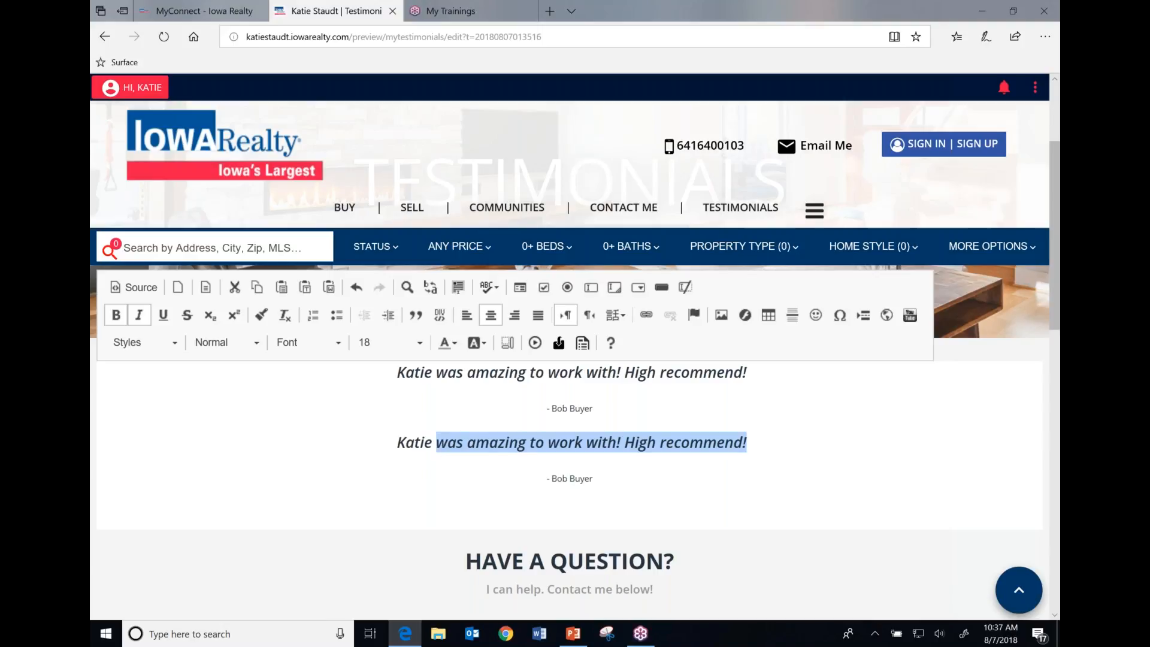
pyautogui.write('sold ')
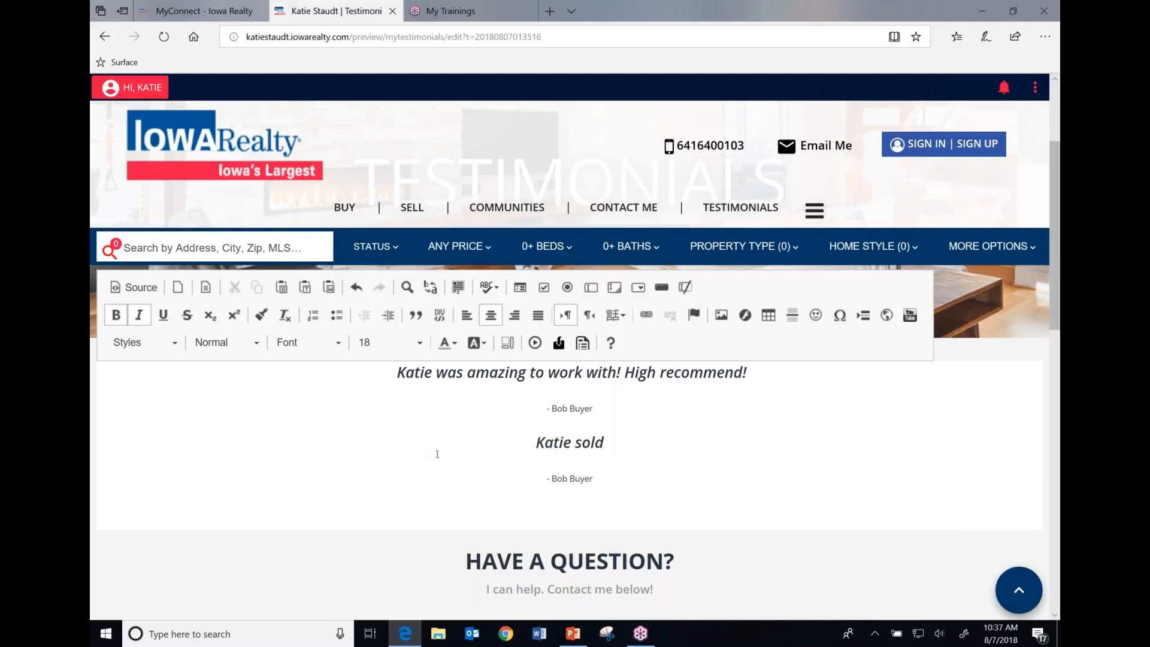
pyautogui.write('our house ')
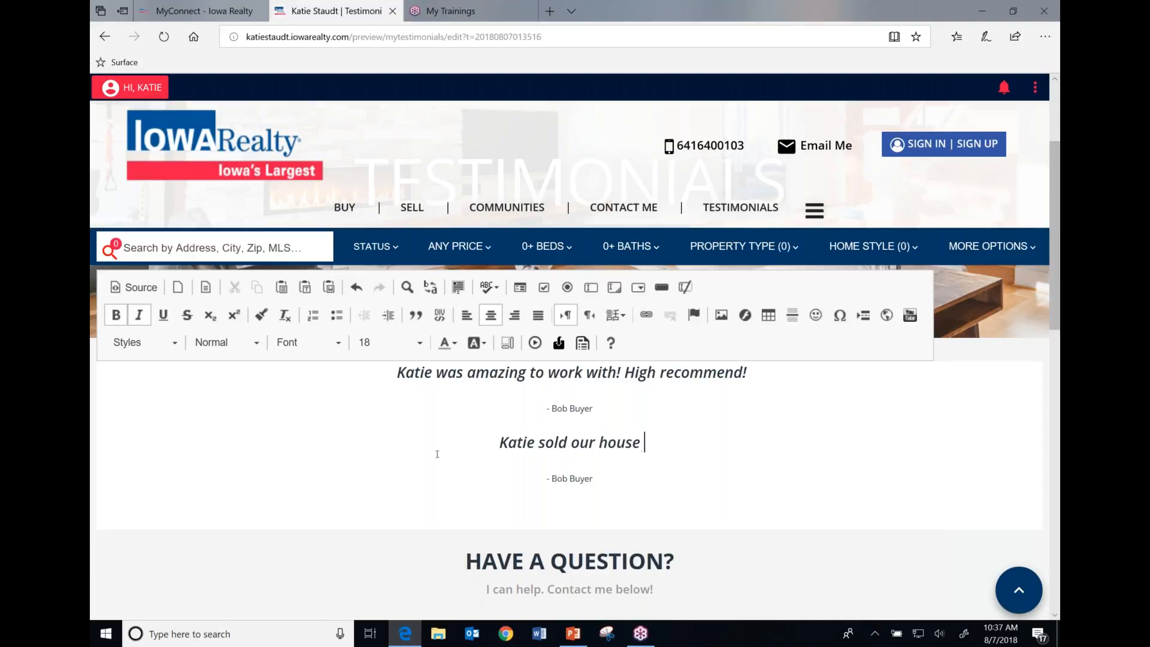
pyautogui.write('quickly a')
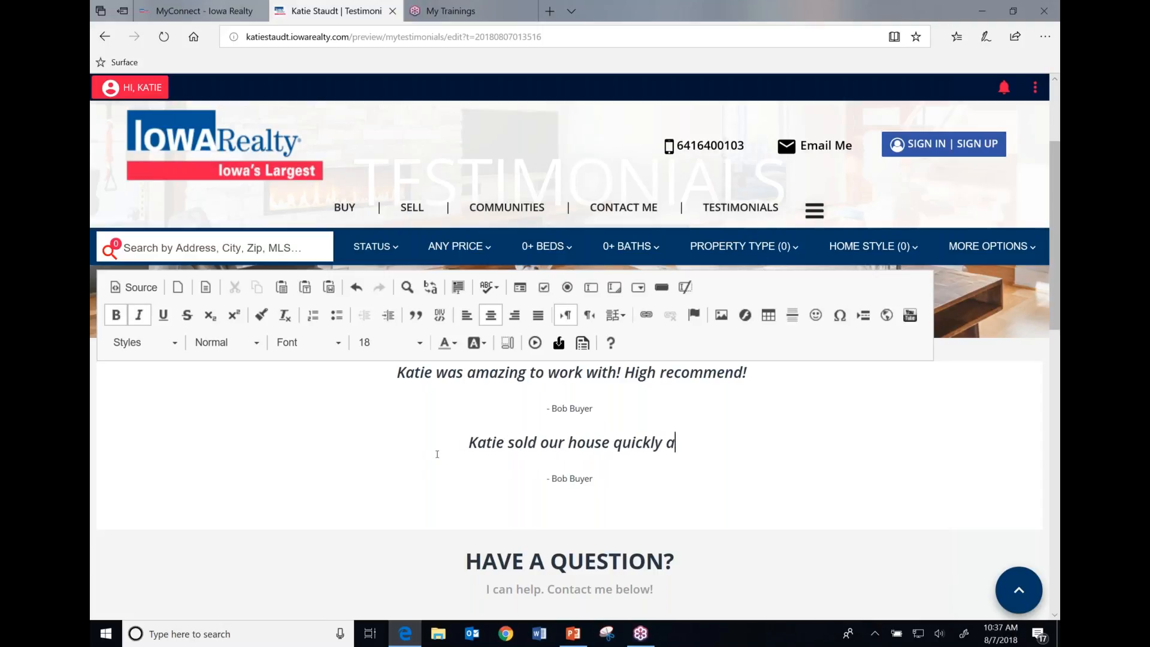
pyautogui.write('nd was wond')
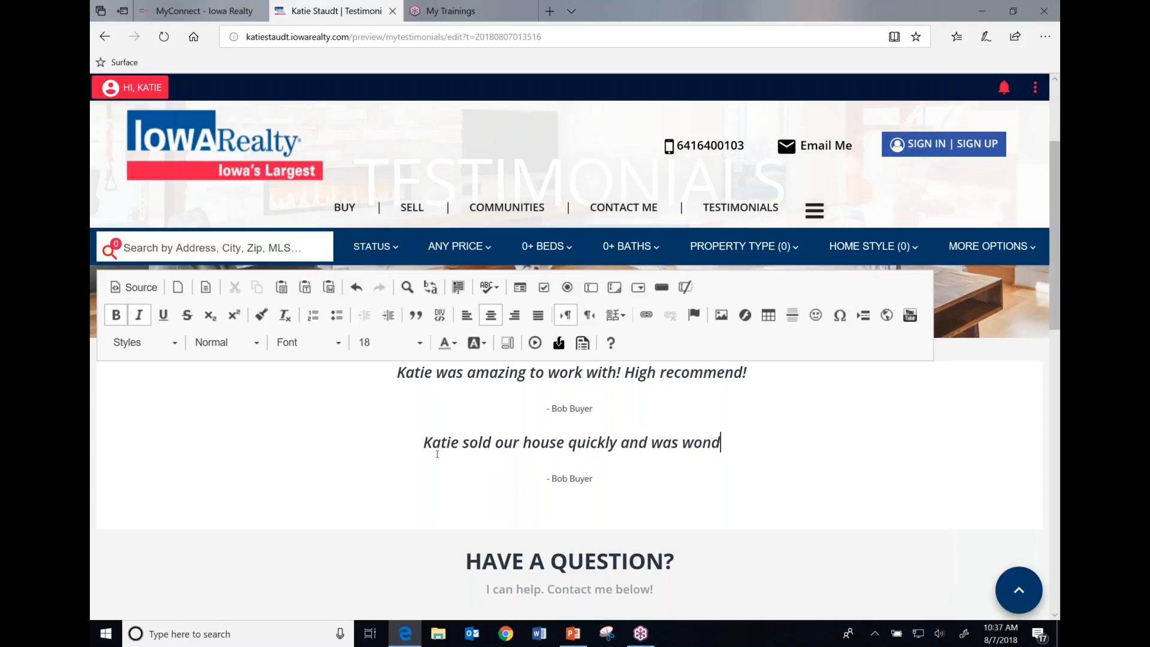
pyautogui.write('erful to wo')
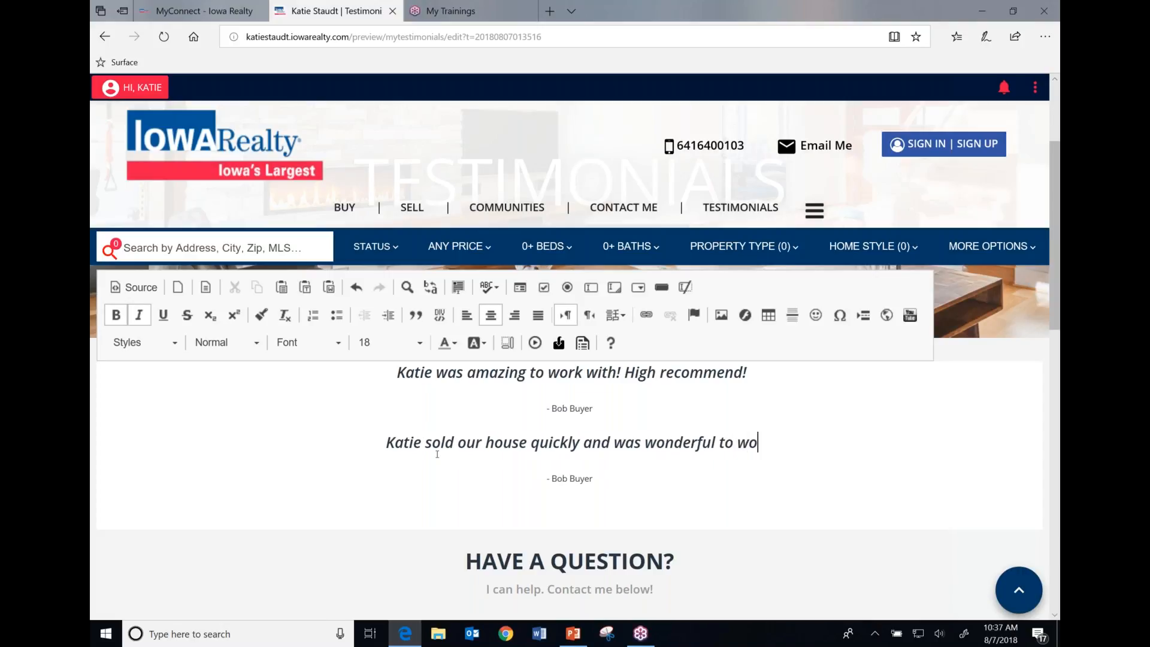
pyautogui.write('rk with!')
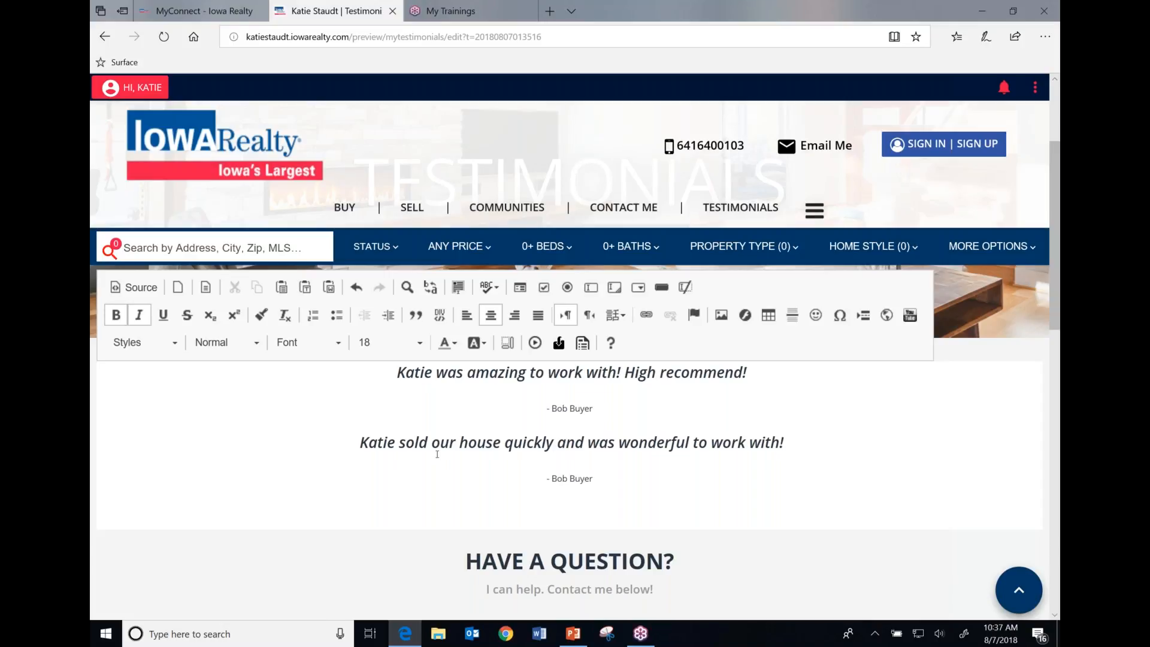
# Append "2" to the second testimonial's signature and leave editing for the page preview
pyautogui.click(602, 479)
pyautogui.write('2')
pyautogui.scroll(-4, 580, 387)
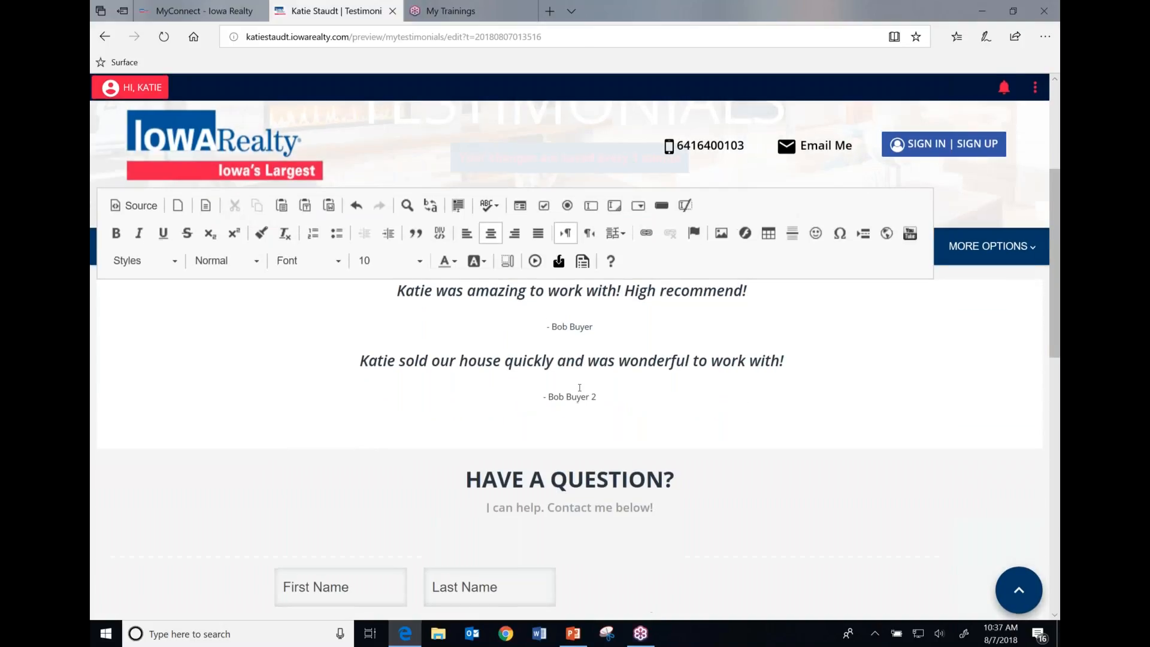
pyautogui.click(1032, 90)
pyautogui.click(925, 246)
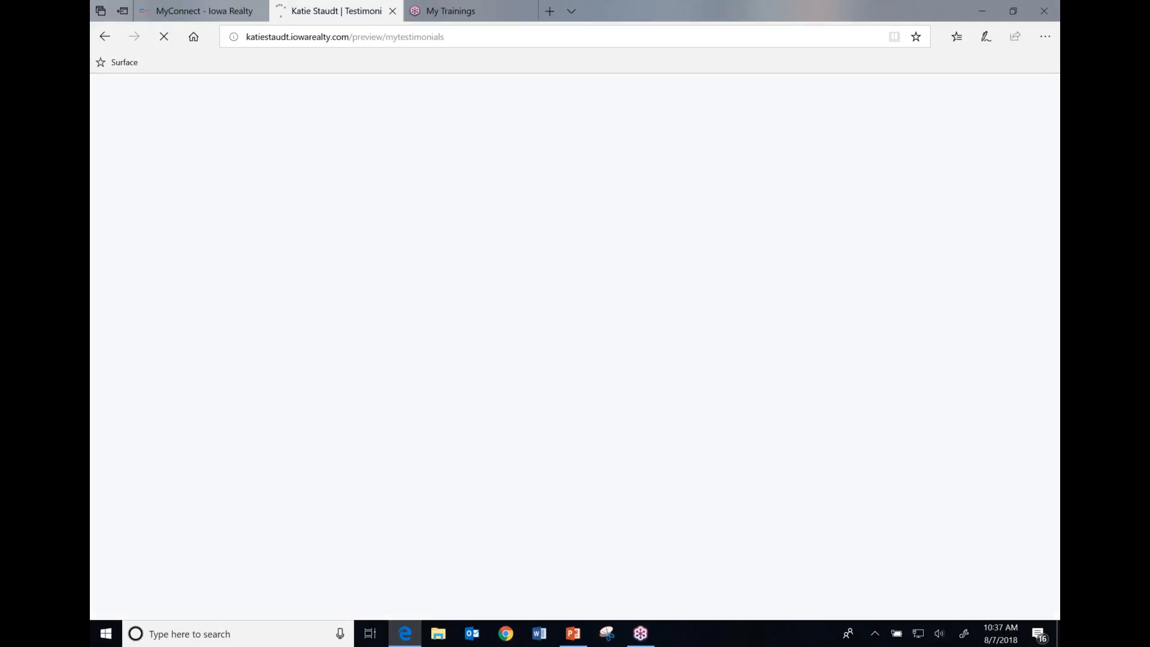
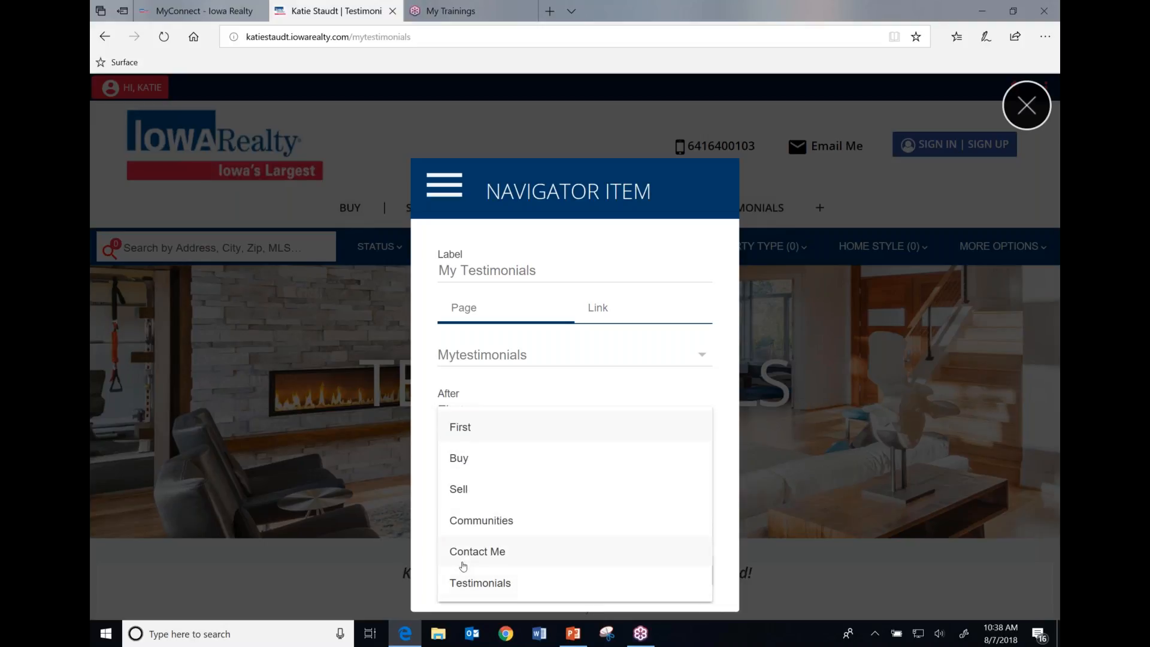
# Add the My Testimonials navigation item in the First position, linked to the Mytestimonials page, and open it from the site navigation
pyautogui.click(463, 428)
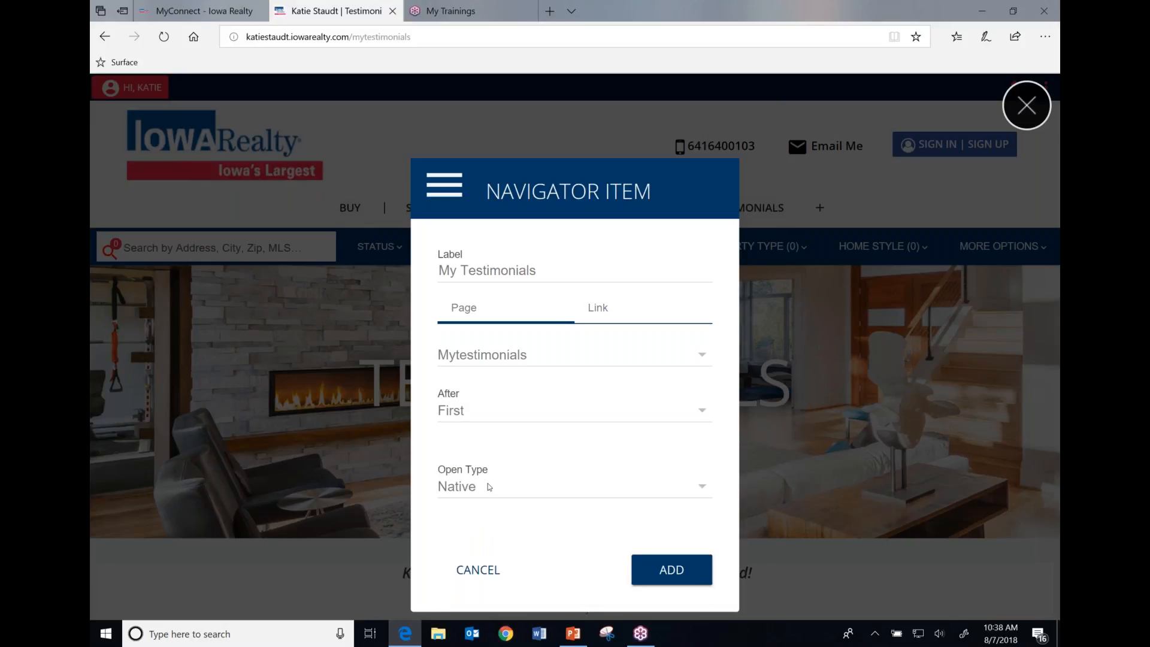
pyautogui.click(679, 572)
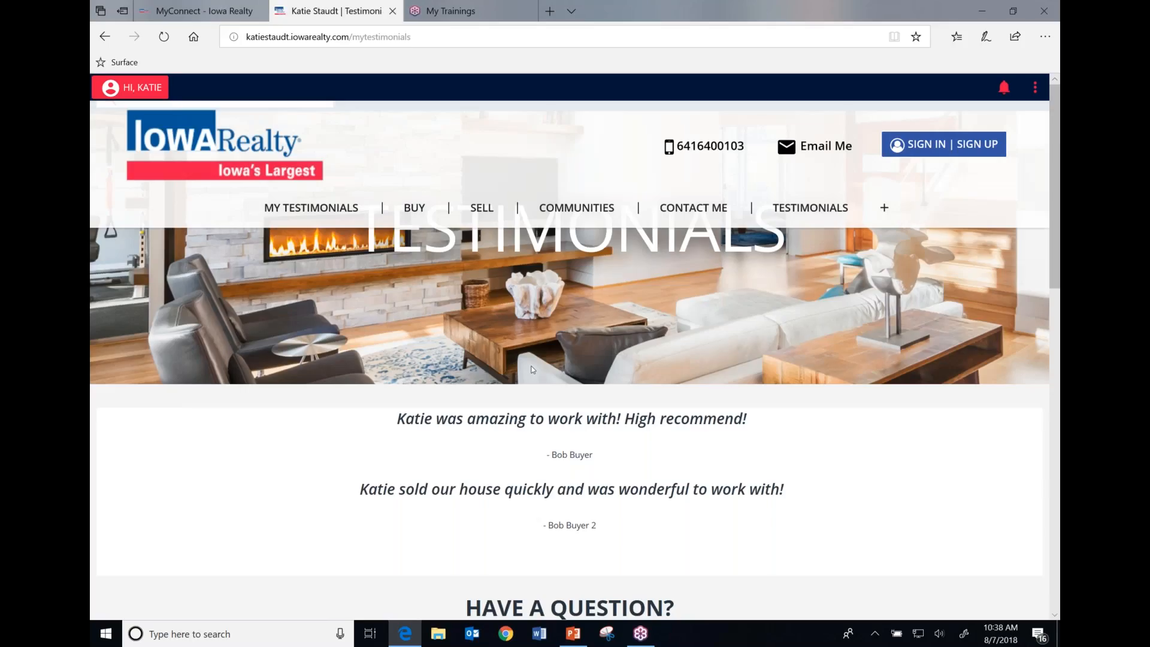
pyautogui.moveTo(295, 211)
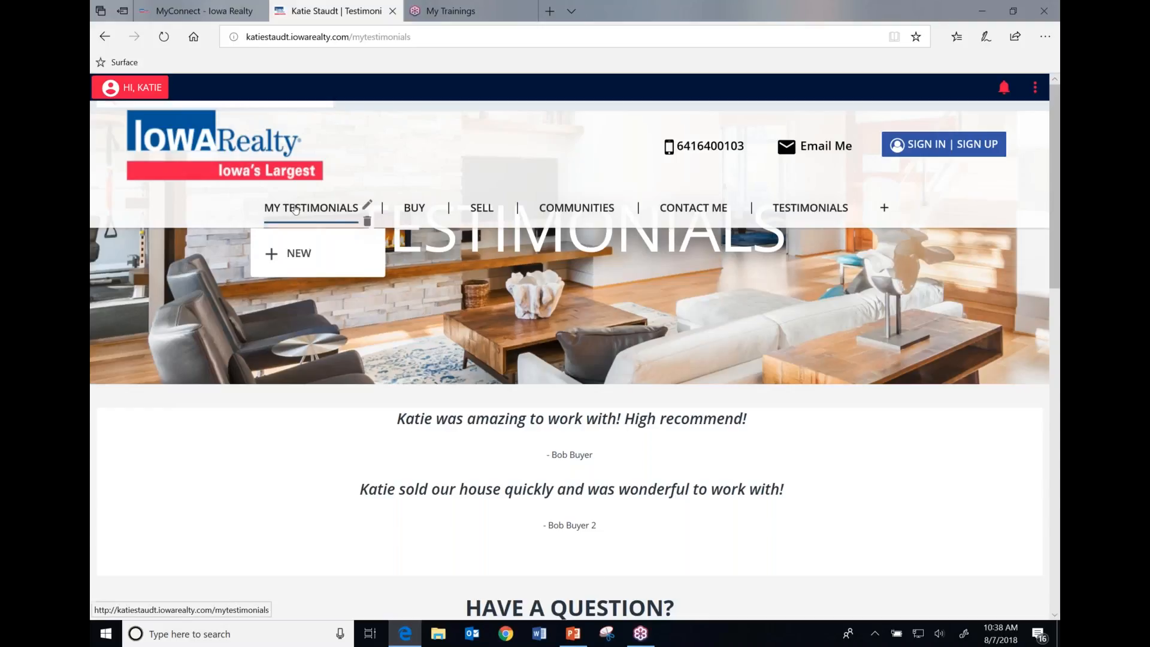
pyautogui.click(295, 211)
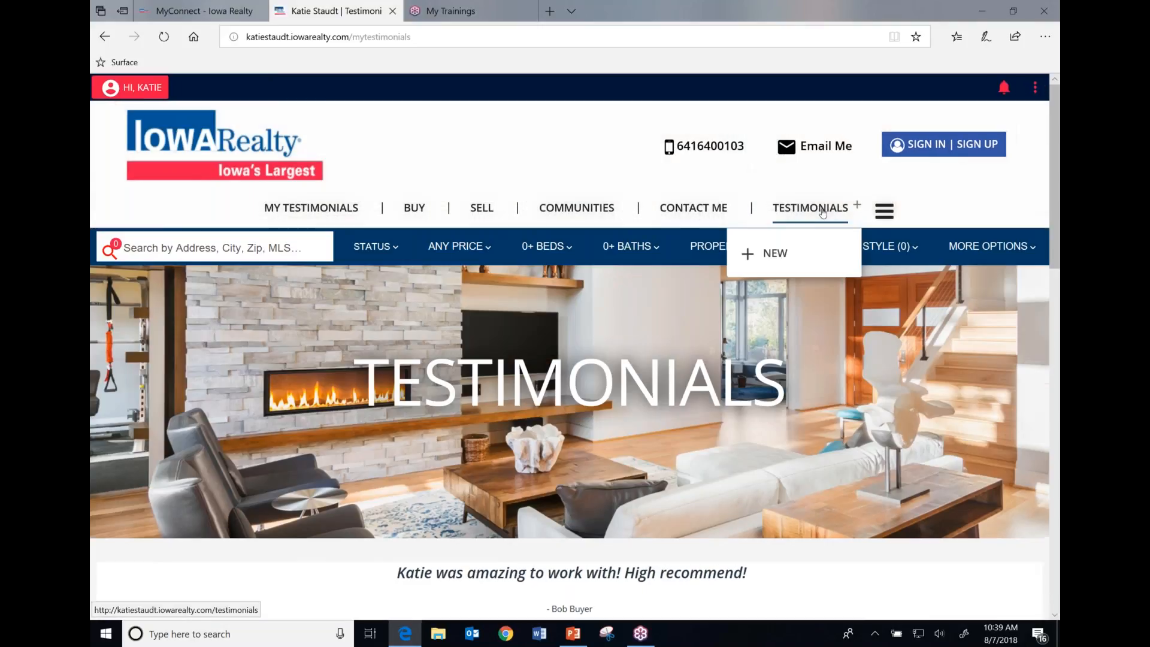
# Review the published My Testimonials page and open it for editing
pyautogui.moveTo(809, 209)
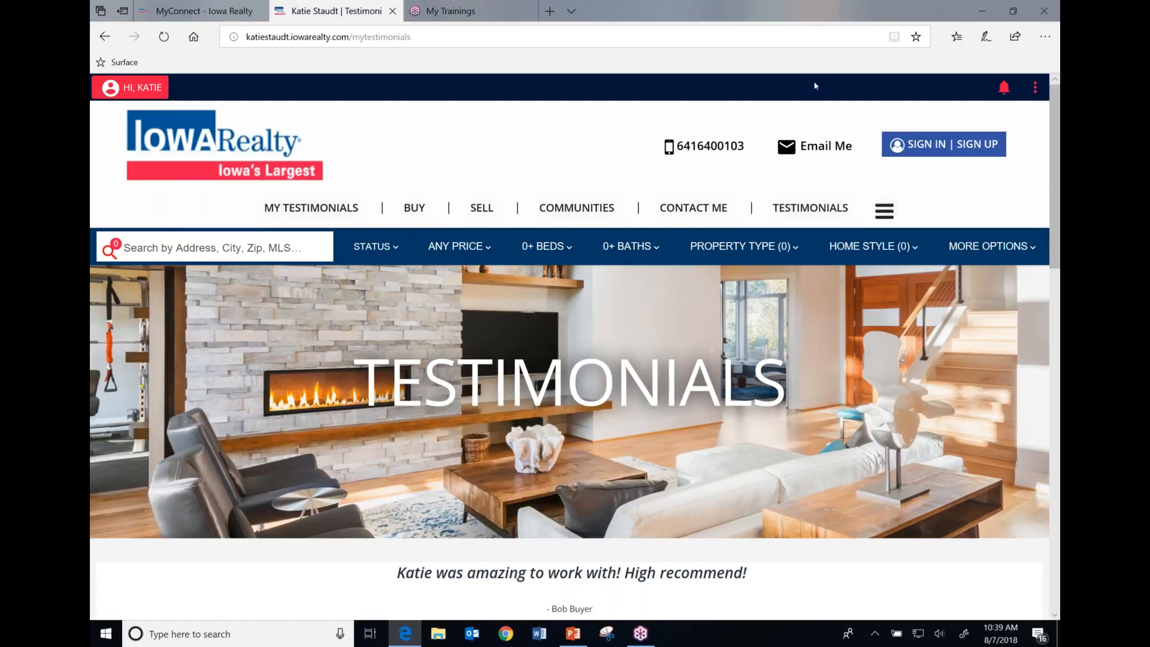
pyautogui.scroll(-5, 701, 521)
pyautogui.scroll(5, 702, 521)
pyautogui.scroll(-5, 536, 449)
pyautogui.scroll(3, 536, 449)
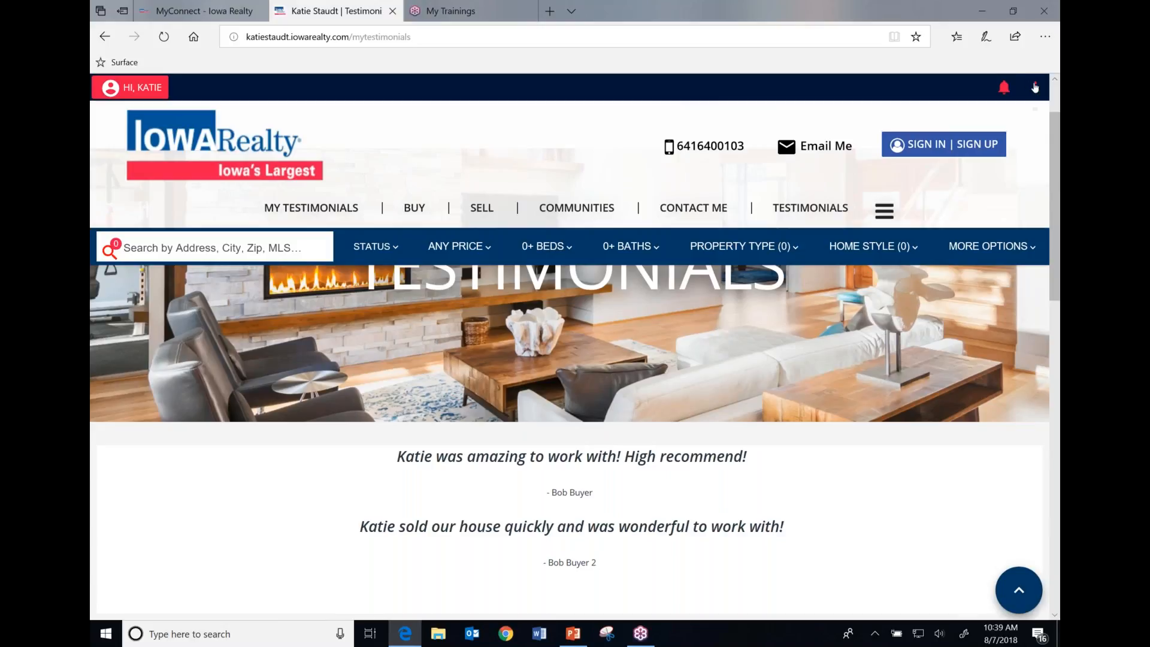
pyautogui.click(1034, 88)
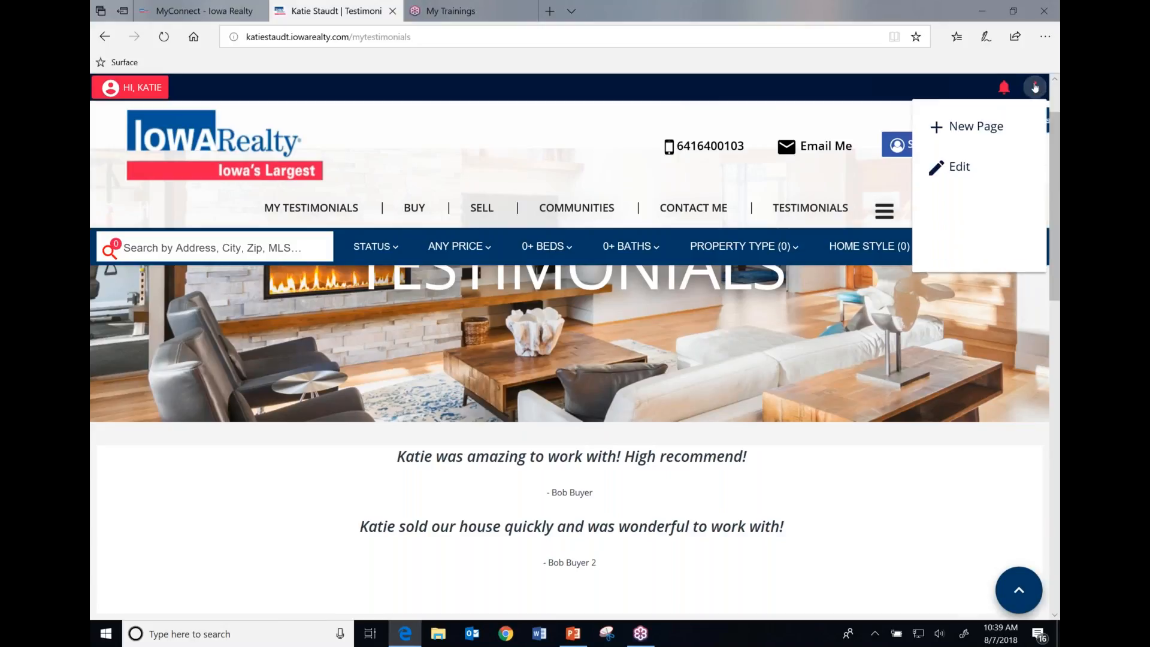
pyautogui.click(969, 173)
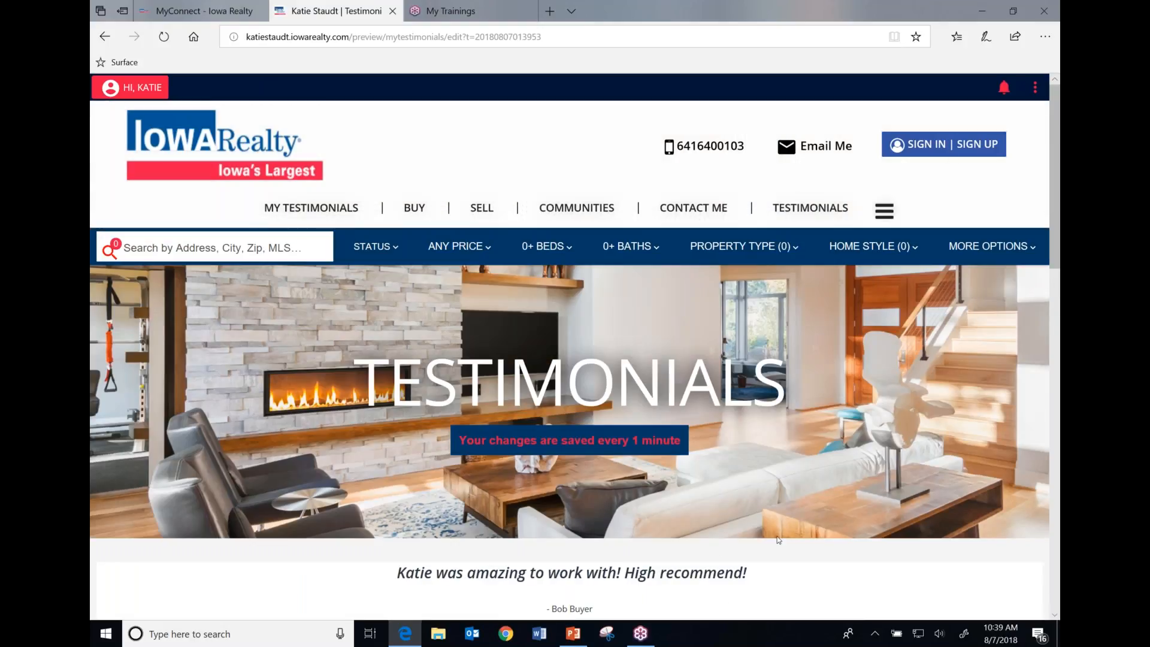
pyautogui.scroll(-3, 777, 539)
pyautogui.scroll(2, 755, 521)
# Centre both testimonial quotes together with their signature lines
pyautogui.click(695, 488)
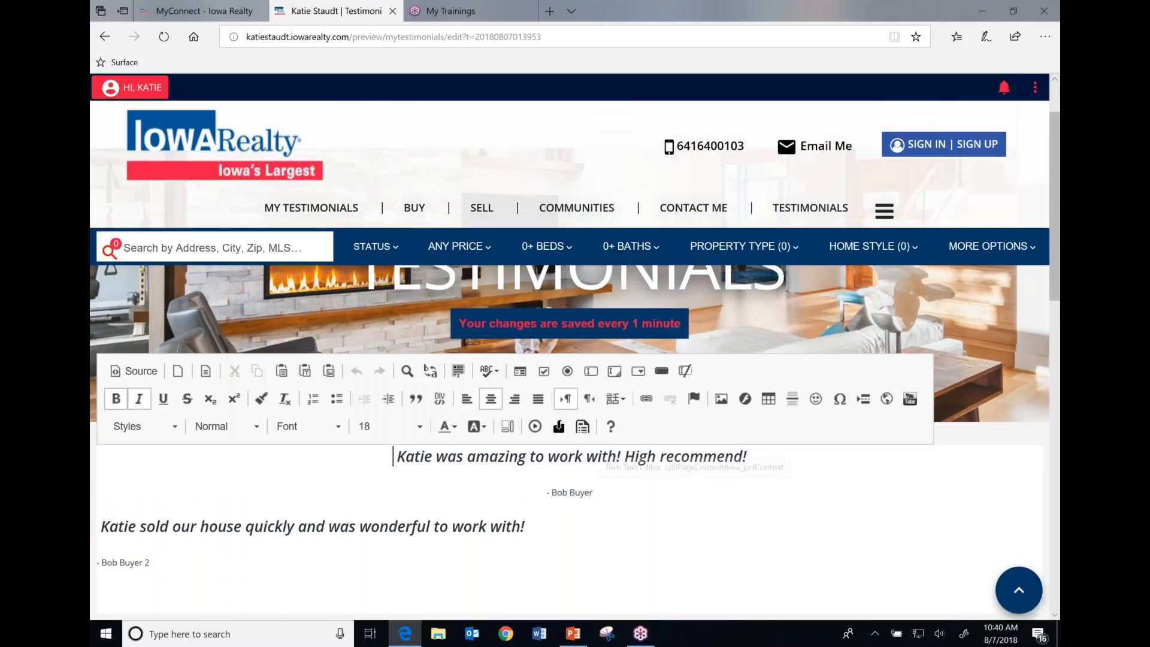
pyautogui.moveTo(218, 569); pyautogui.dragTo(98, 455)
pyautogui.click(497, 403)
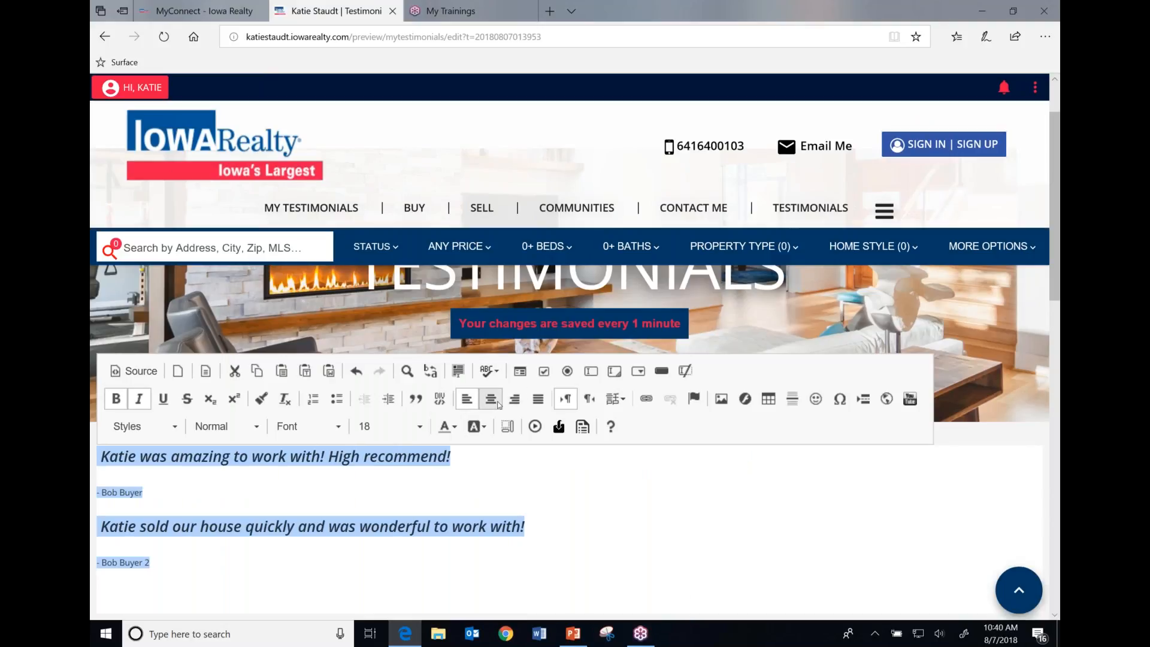
pyautogui.click(498, 403)
pyautogui.click(507, 468)
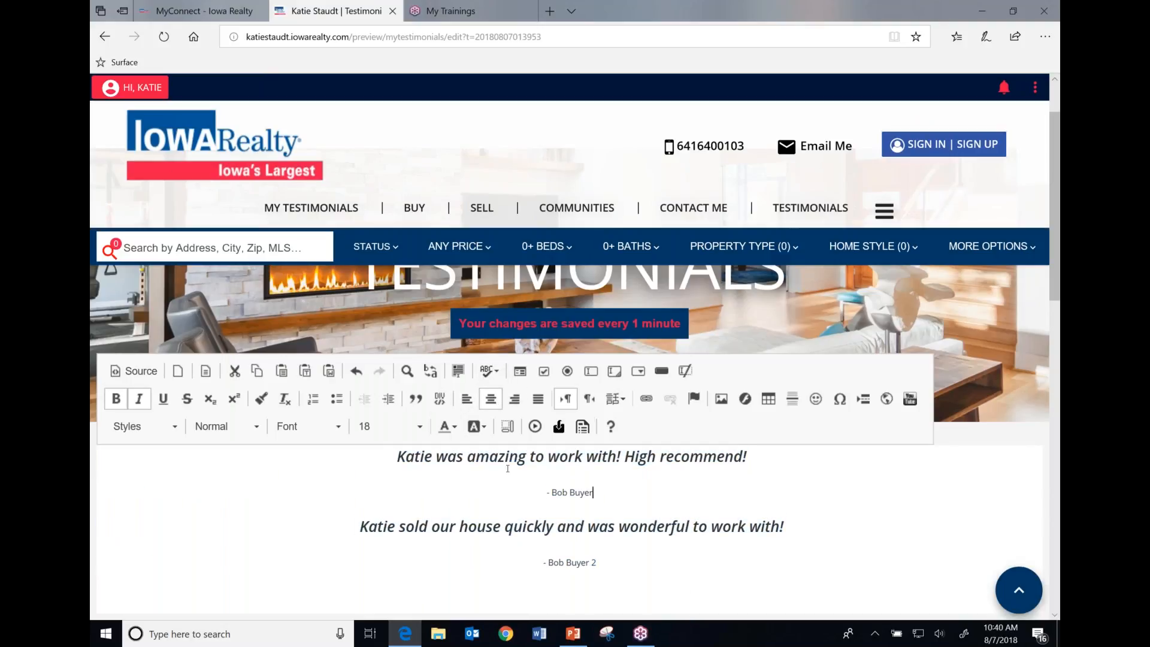
# Insert a blank line above the first testimonial and open the upload options for a new image there
pyautogui.click(397, 456)
pyautogui.press('Return')
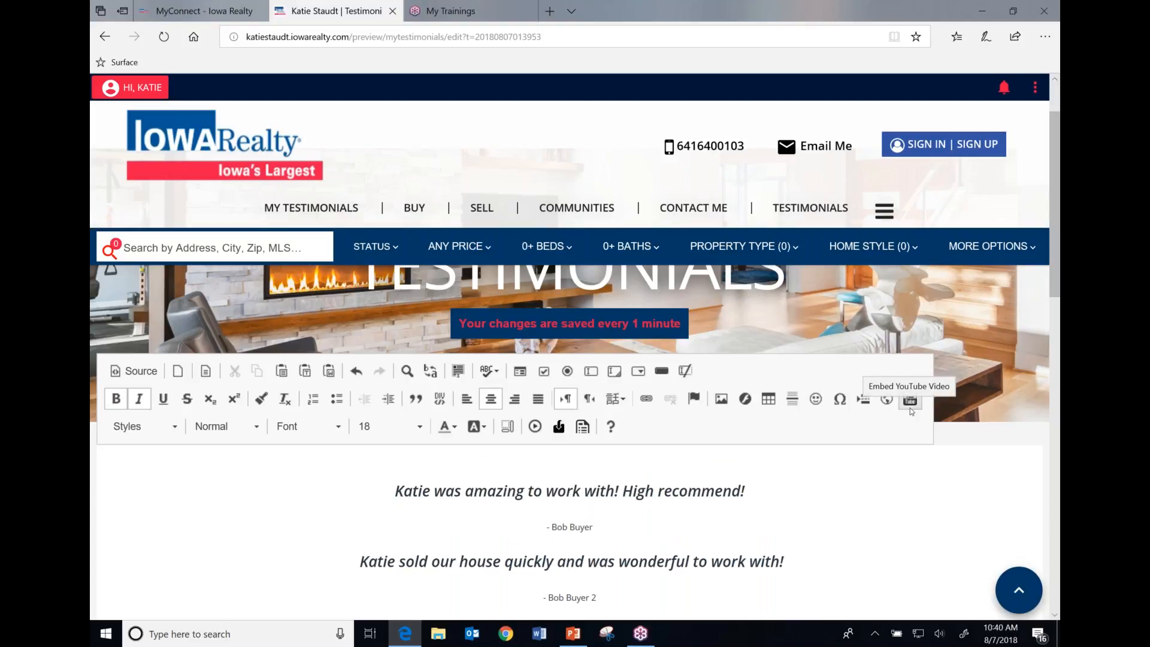
pyautogui.click(721, 399)
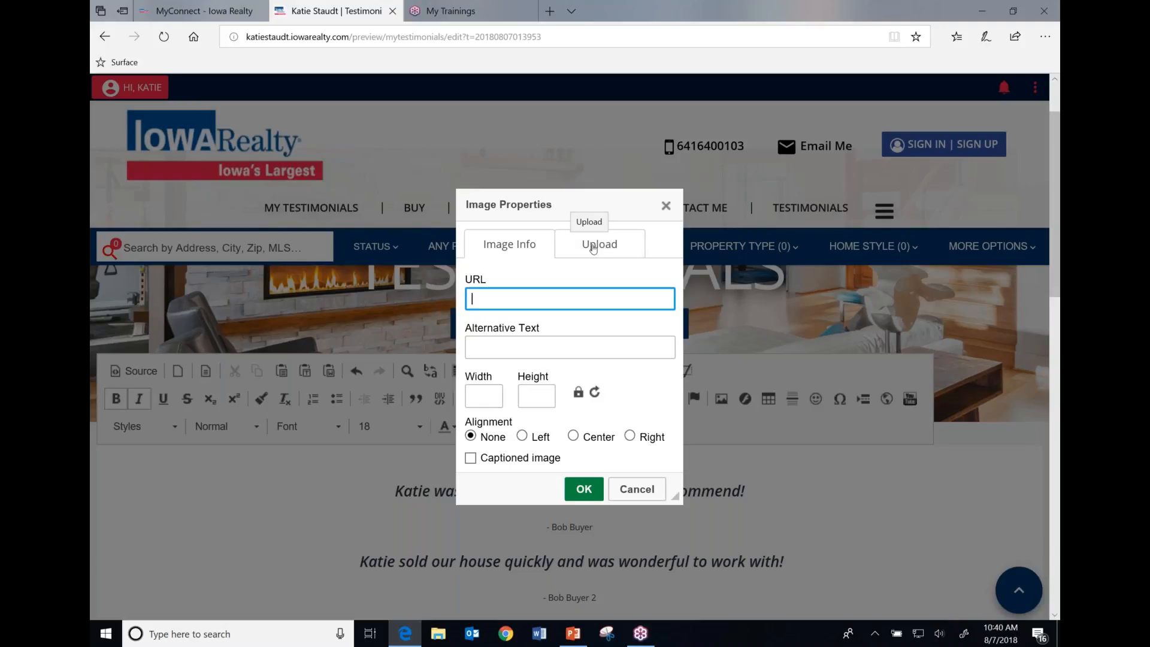
pyautogui.click(593, 247)
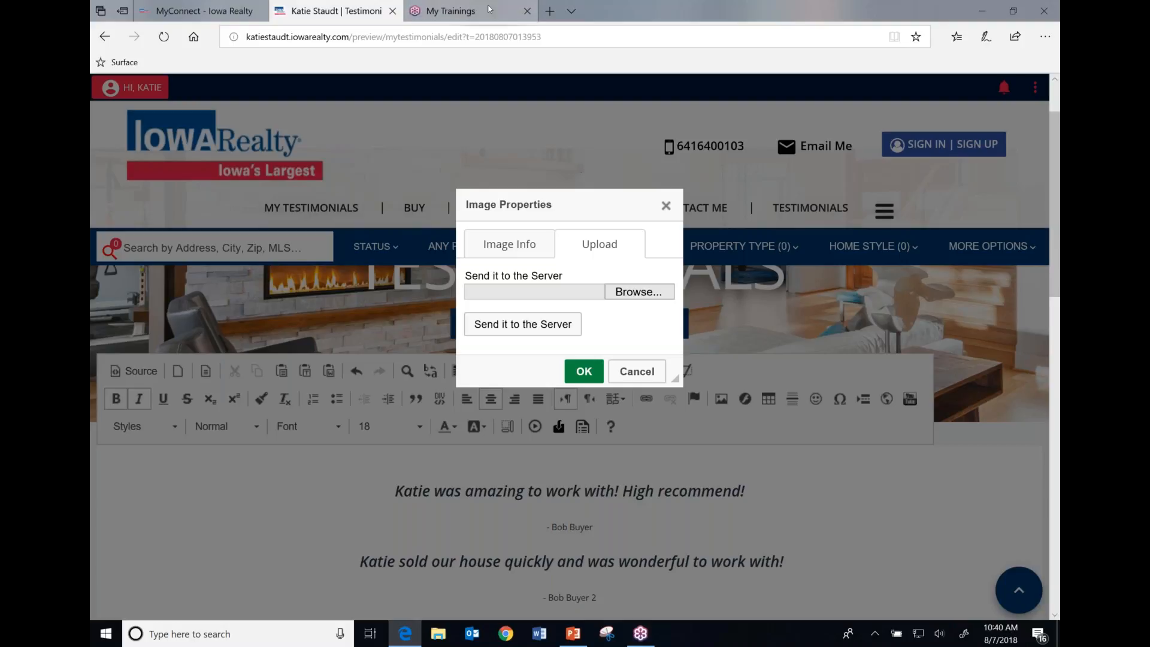
# Open the example agent's iowarealty.com website in a new browser tab
pyautogui.hotkey('ctrl', 't')
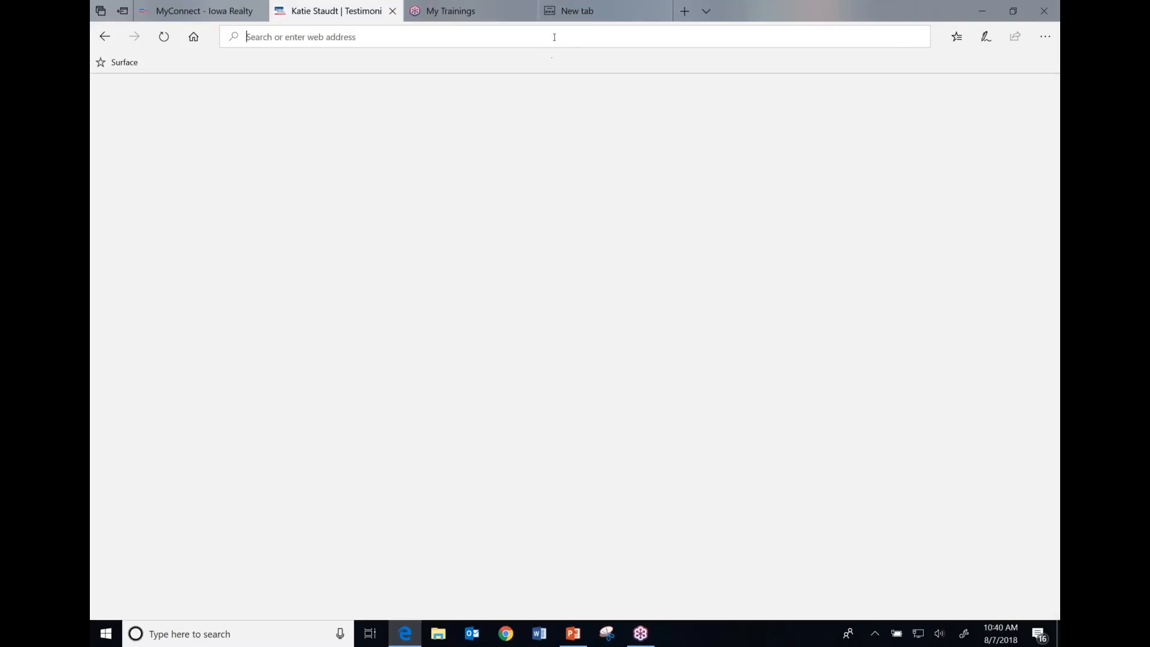
pyautogui.write('eri')
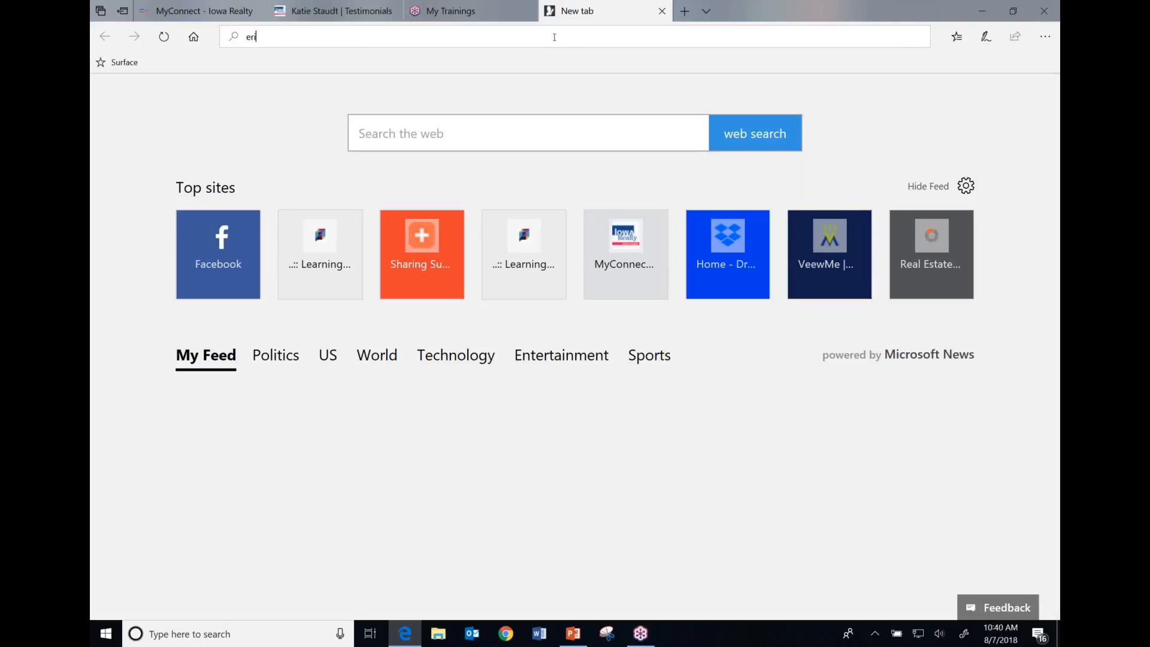
pyautogui.write('cqui')
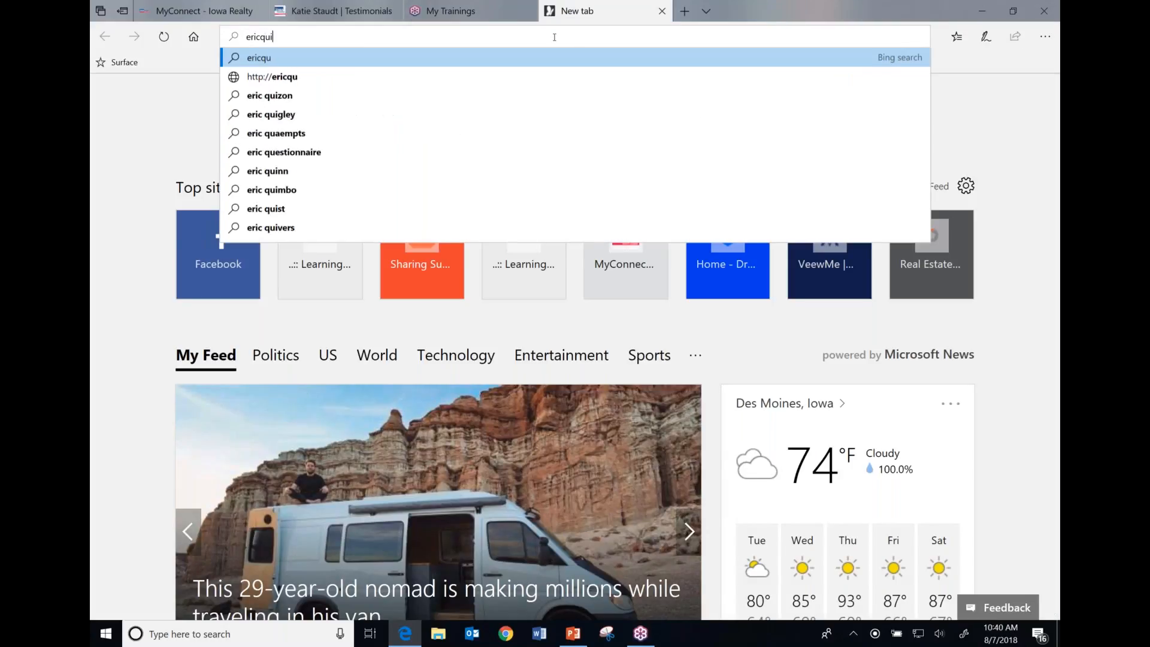
pyautogui.write('ner.i')
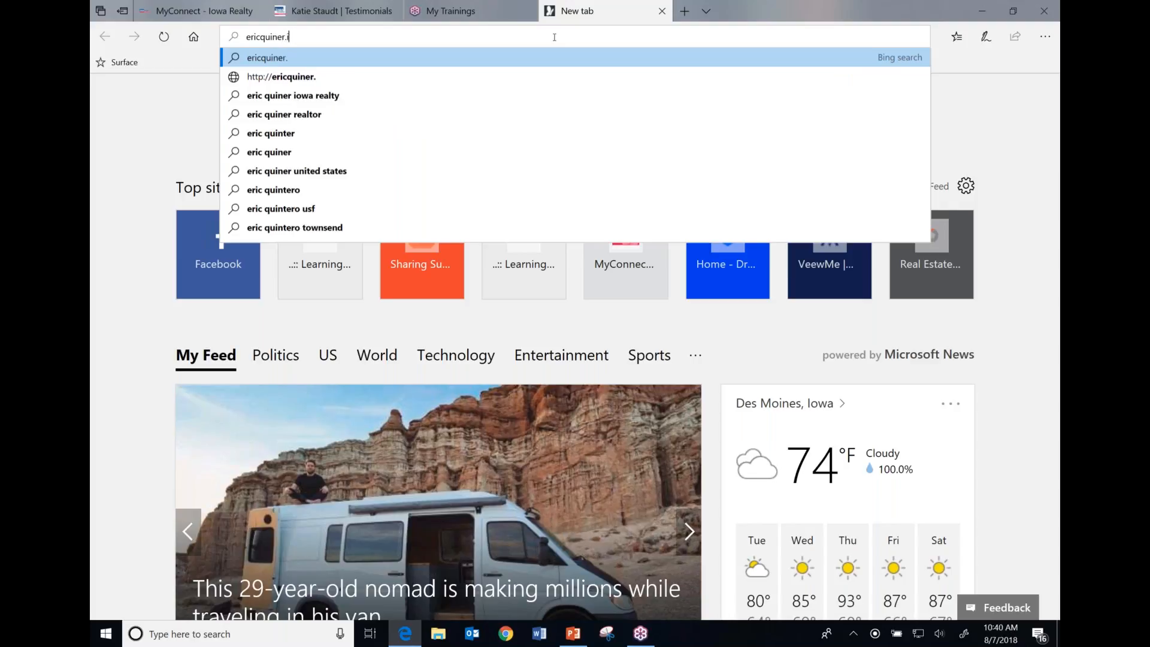
pyautogui.write('owarealty')
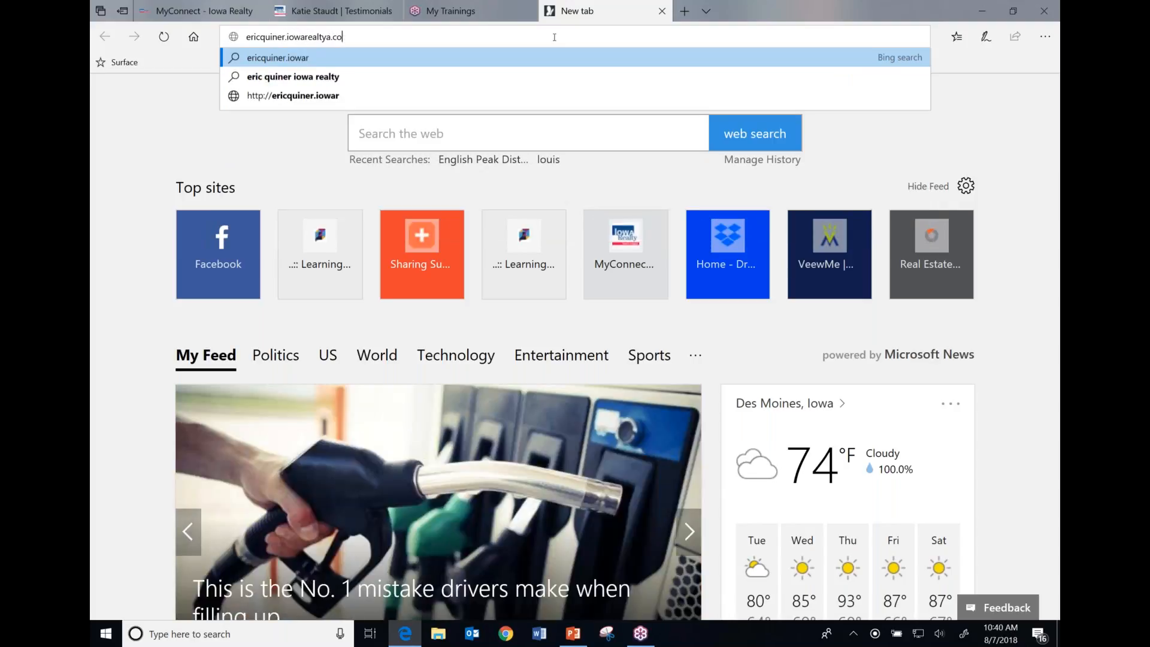
pyautogui.write('.com')
pyautogui.press('Return')
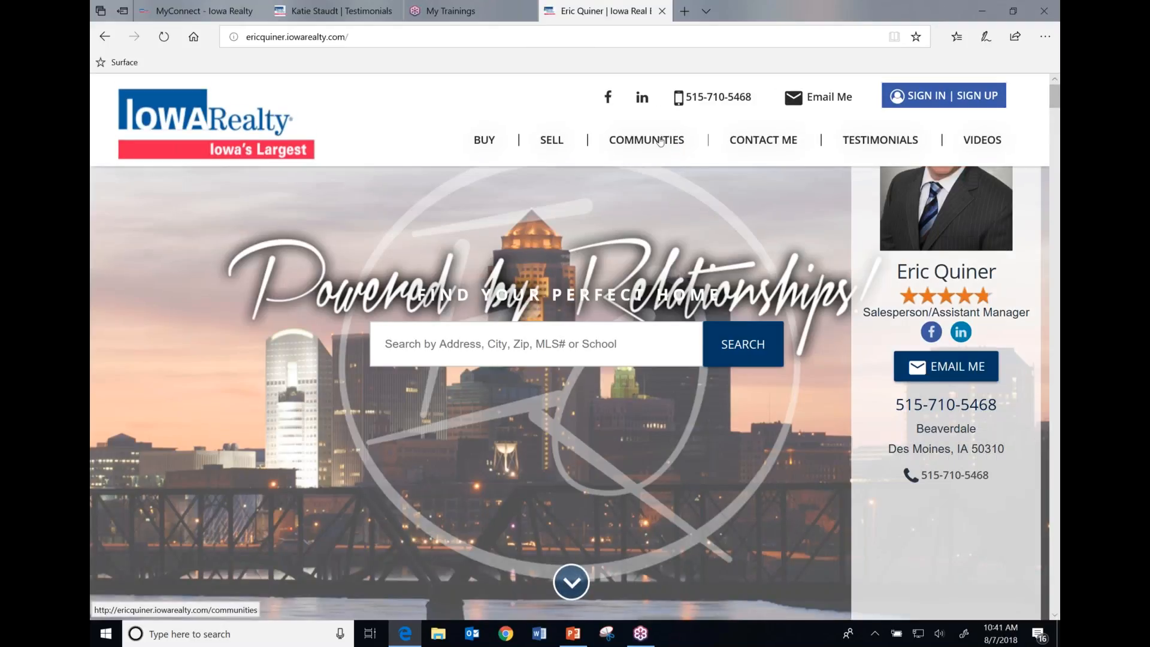
# Open the example site's Beaverdale community page and examine its welcome text, photos, home search link and map
pyautogui.moveTo(660, 141)
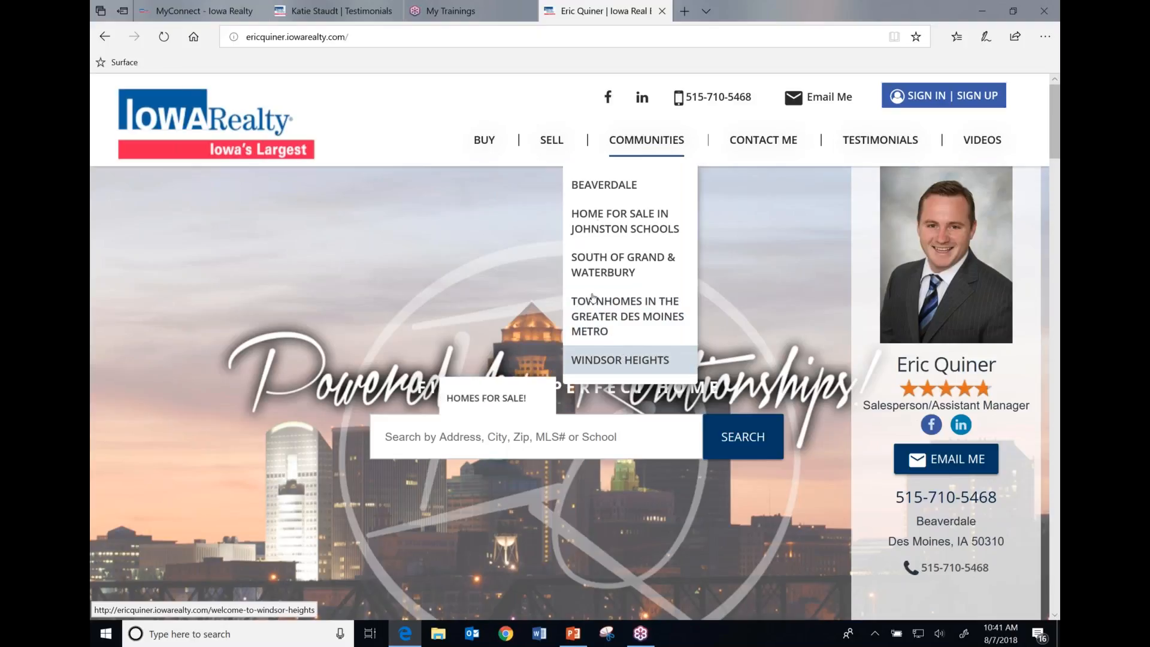
pyautogui.click(609, 184)
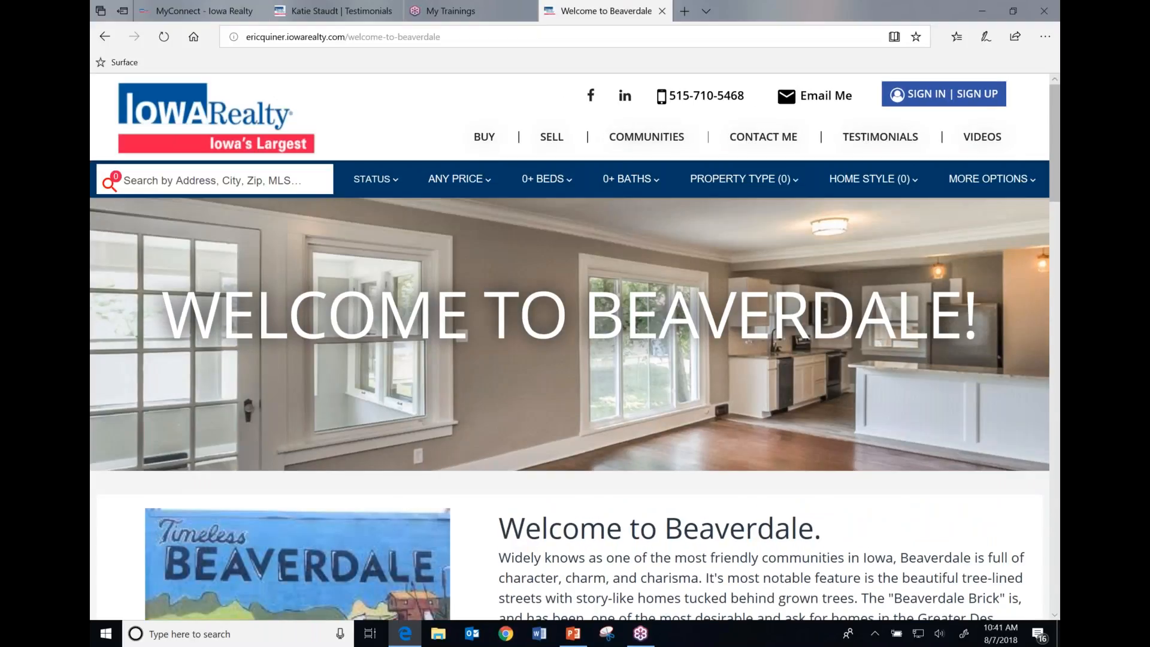
pyautogui.scroll(-9, 767, 407)
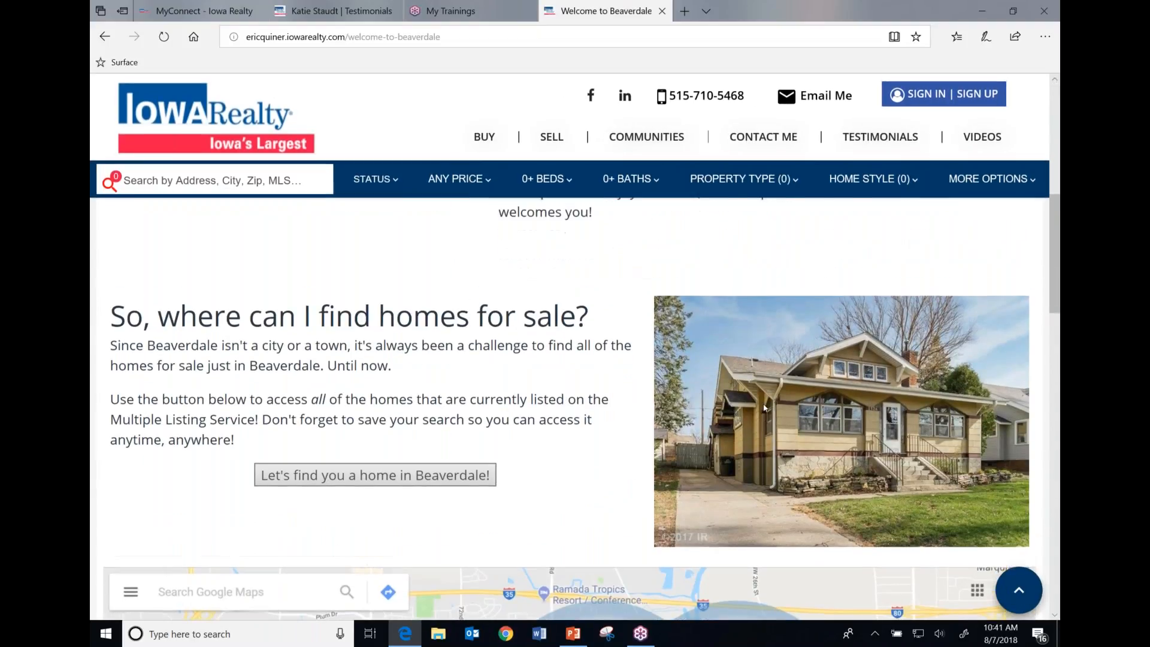
pyautogui.scroll(5, 295, 383)
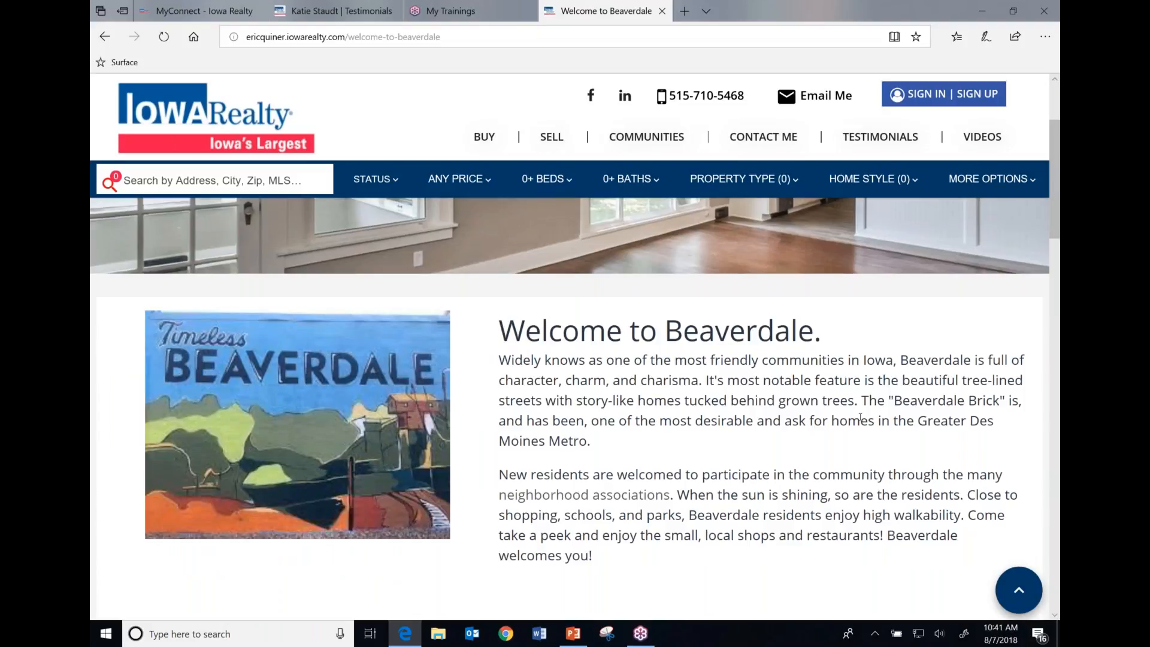
pyautogui.scroll(-6, 860, 418)
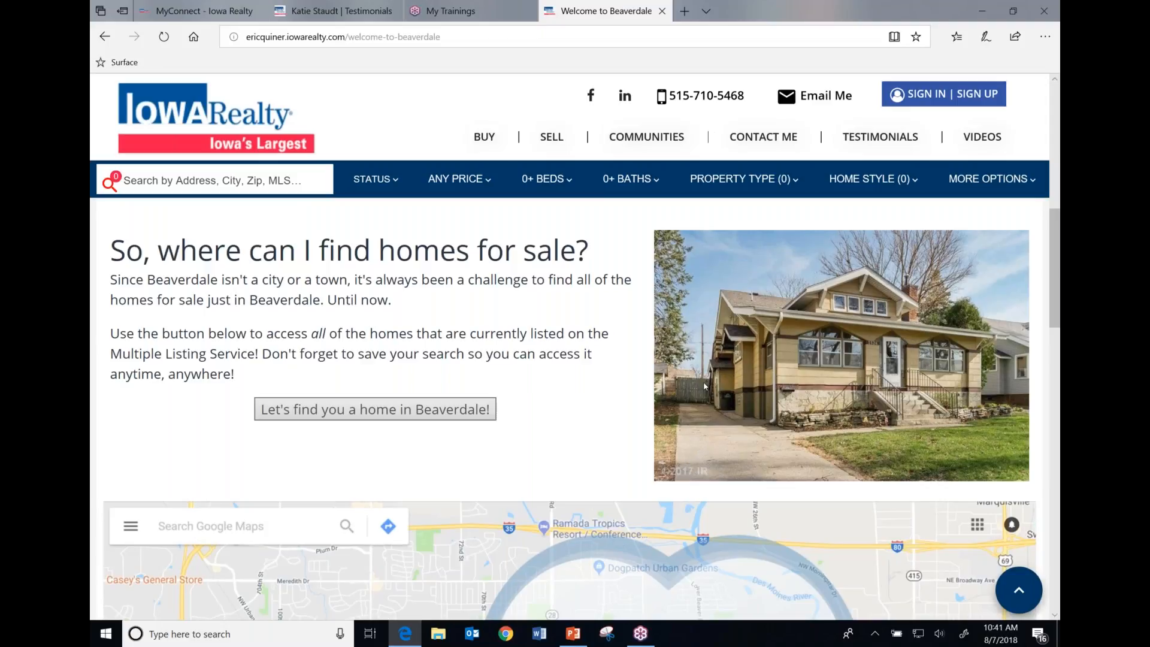
pyautogui.scroll(-1, 703, 382)
pyautogui.scroll(1, 702, 382)
pyautogui.scroll(-4, 311, 428)
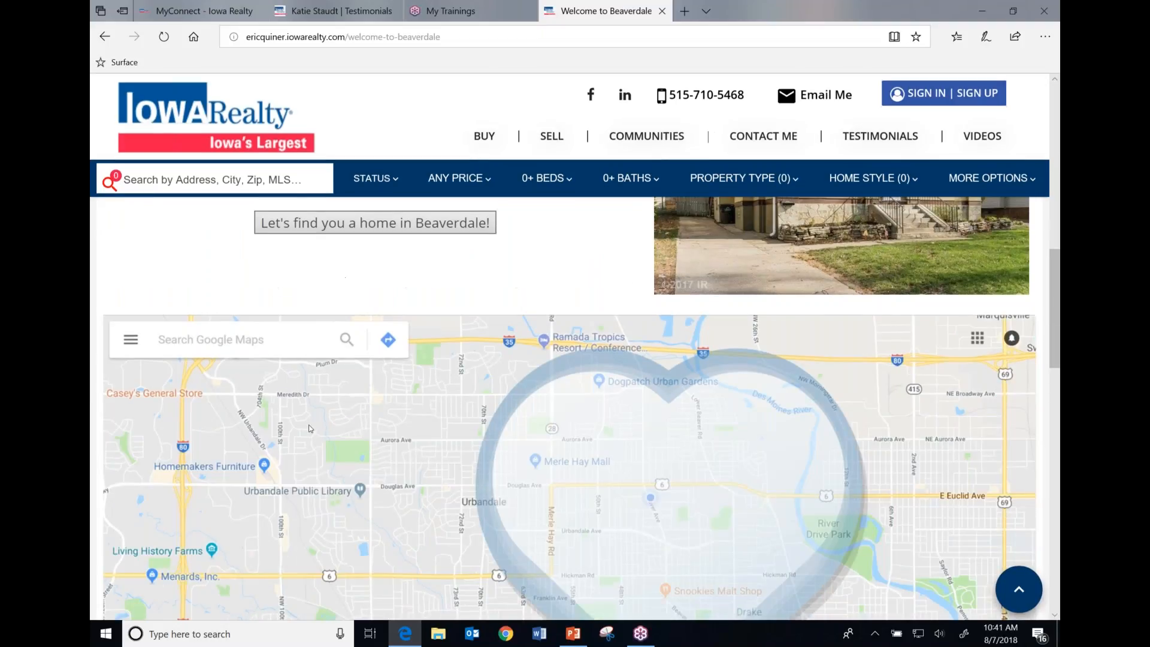
pyautogui.scroll(7, 311, 429)
pyautogui.scroll(-9, 724, 494)
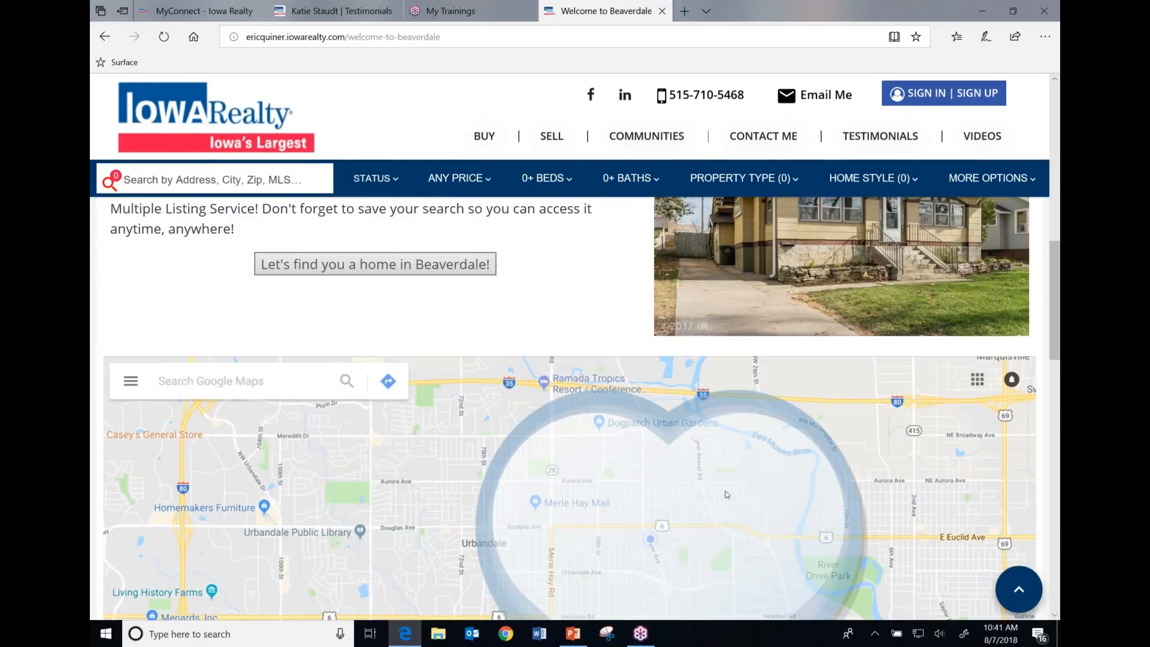
pyautogui.scroll(5, 654, 421)
pyautogui.scroll(-4, 659, 455)
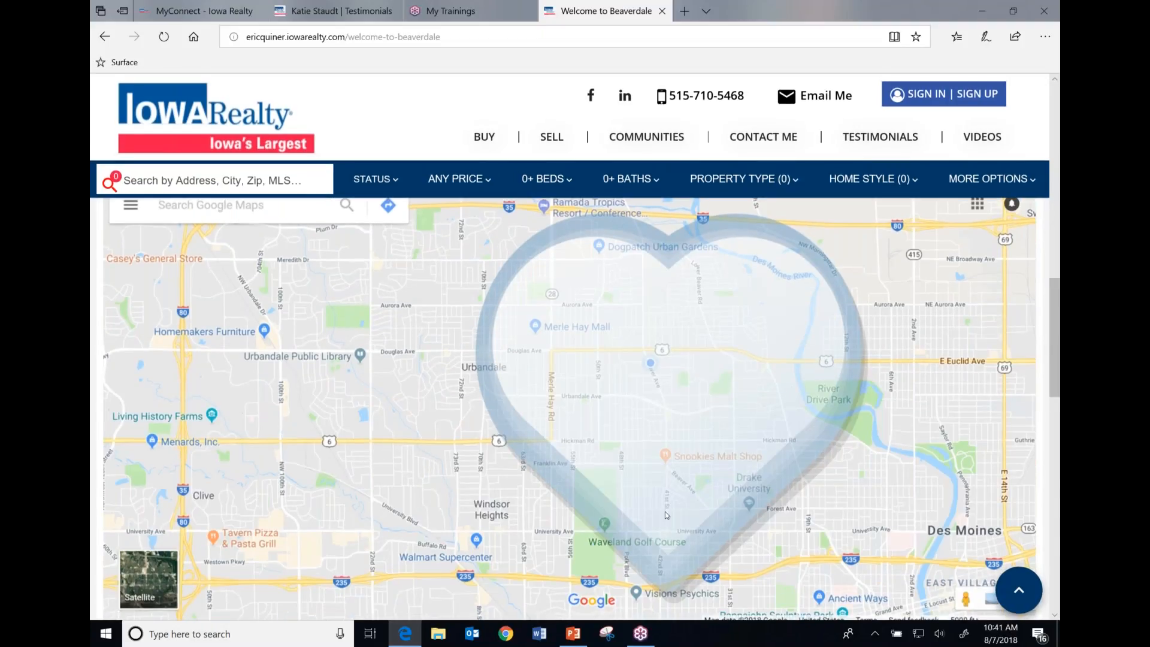
pyautogui.scroll(-4, 520, 399)
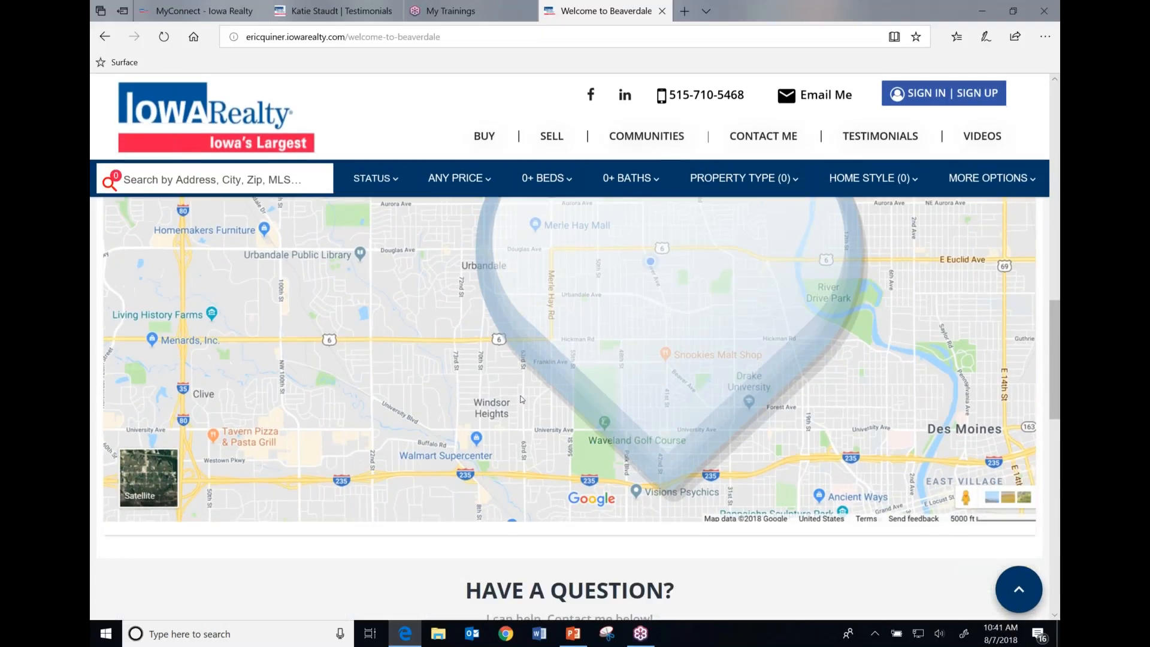
pyautogui.scroll(15, 524, 392)
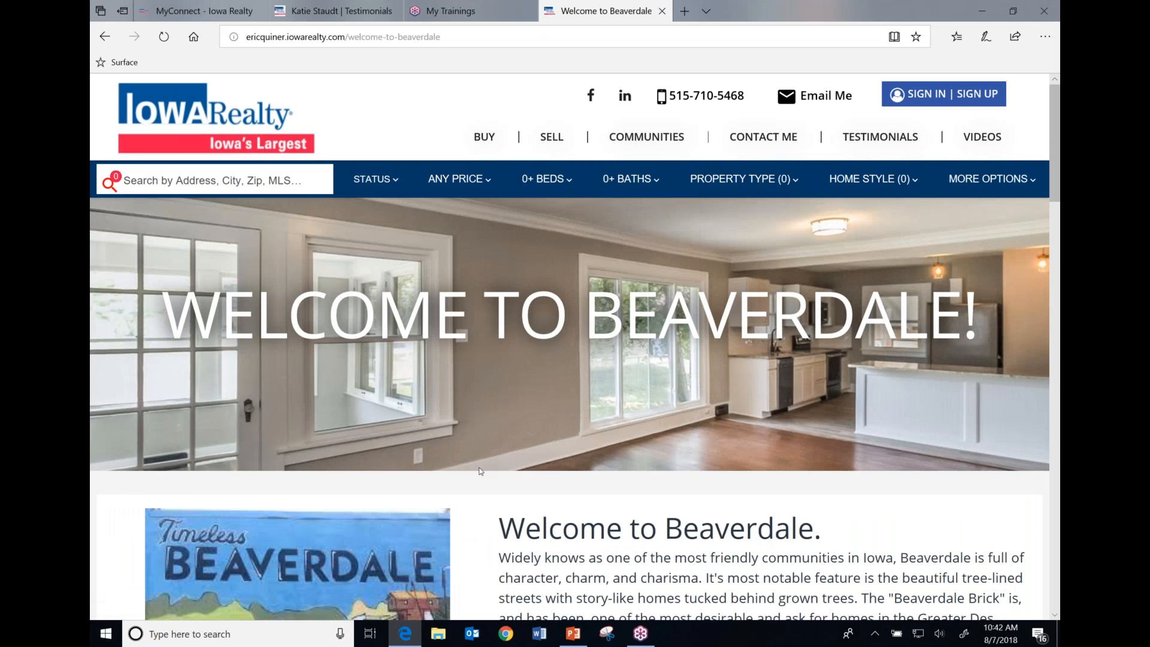
pyautogui.scroll(-4, 481, 471)
pyautogui.scroll(4, 481, 471)
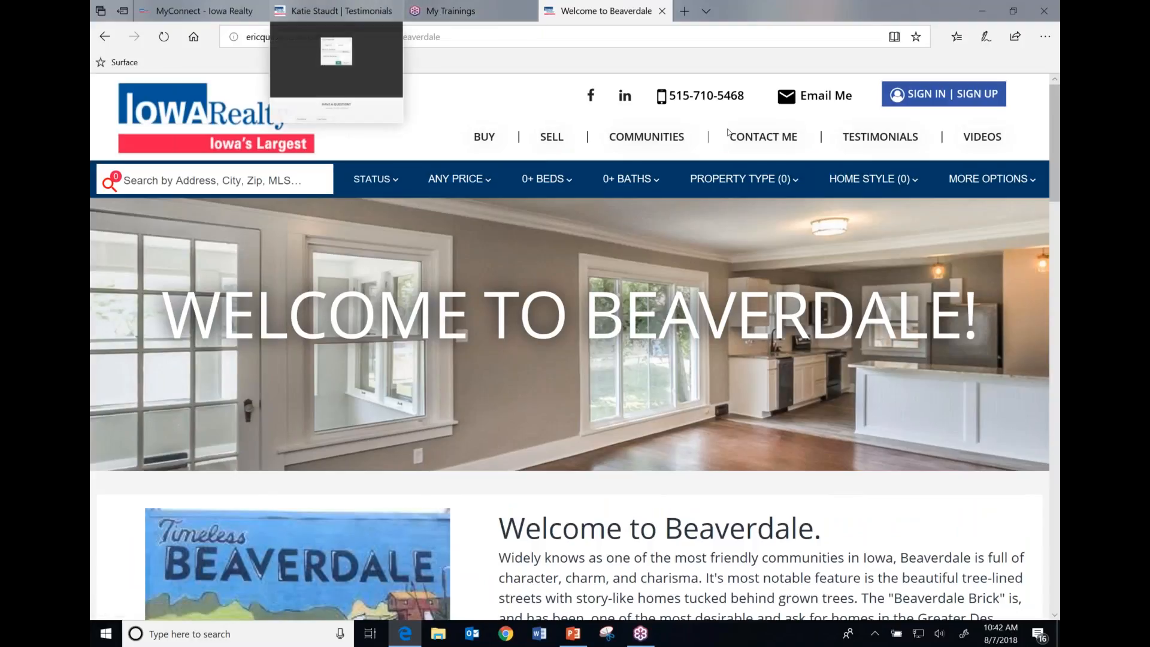
# Open the example site's community page for townhomes in the Greater Des Moines metro and look through its layout
pyautogui.moveTo(671, 141)
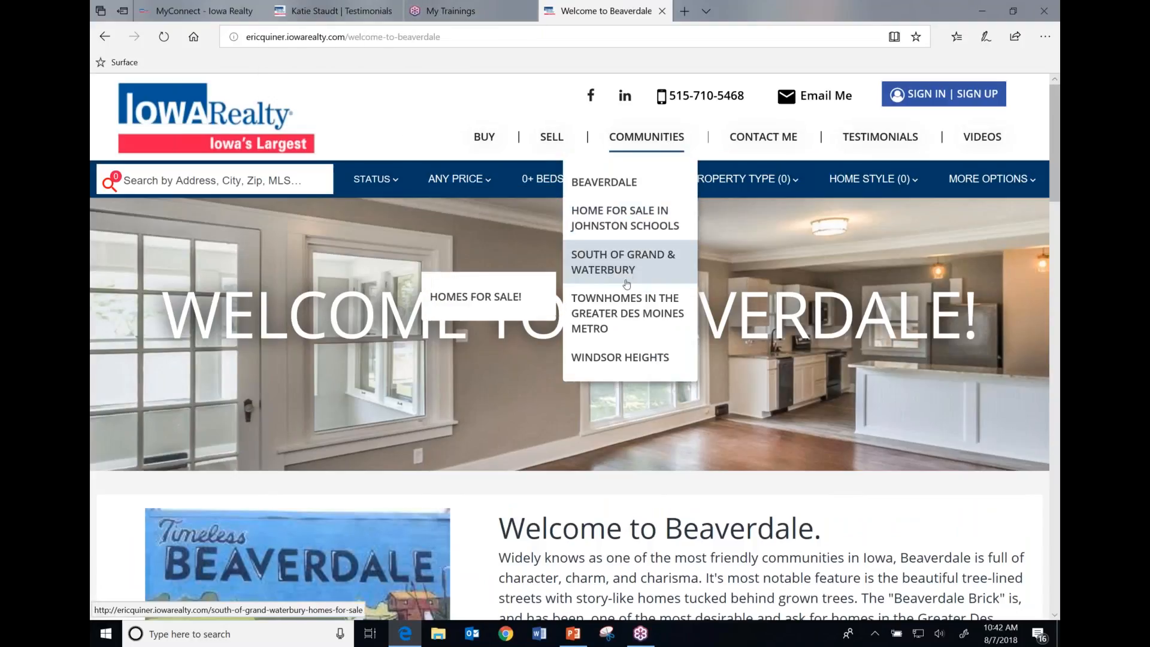
pyautogui.click(617, 315)
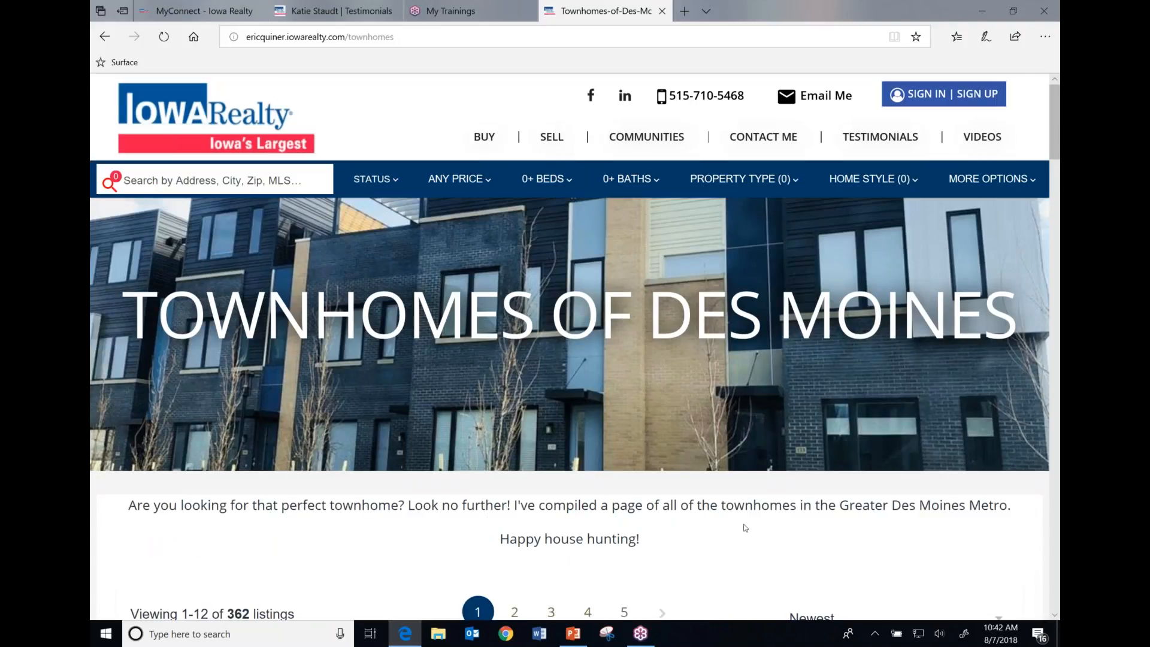
pyautogui.scroll(-5, 745, 526)
pyautogui.scroll(5, 745, 527)
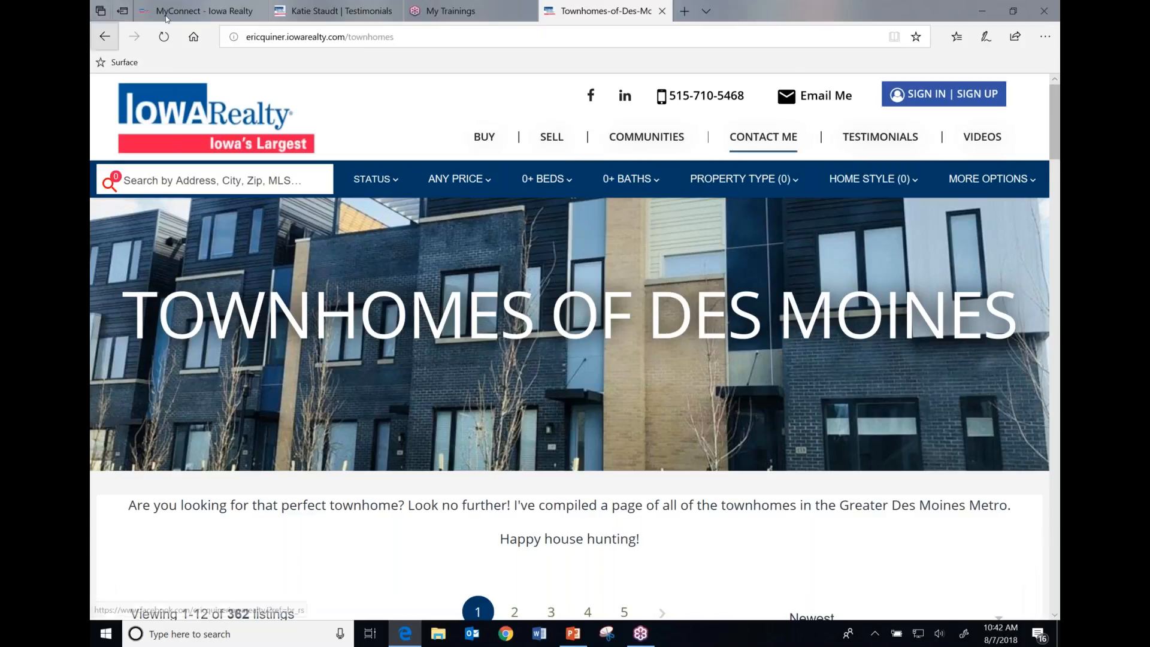
# Return to the testimonials page editor and examine the new image's file upload and size settings, leaving without inserting an image
pyautogui.click(317, 13)
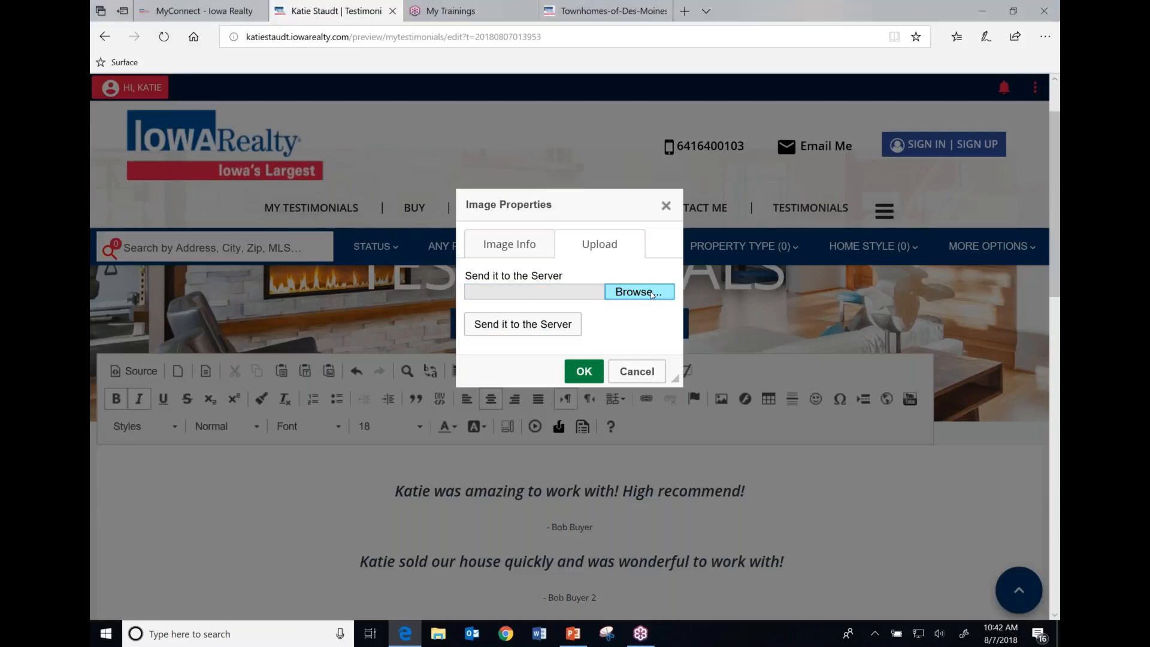
pyautogui.click(652, 294)
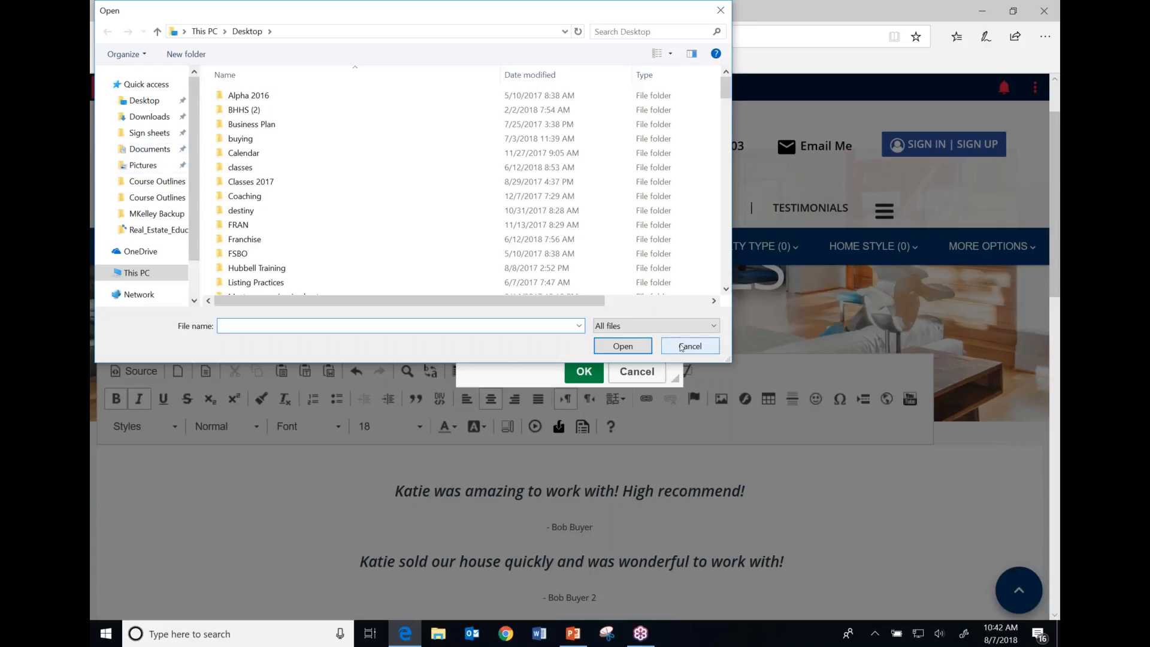
pyautogui.click(688, 346)
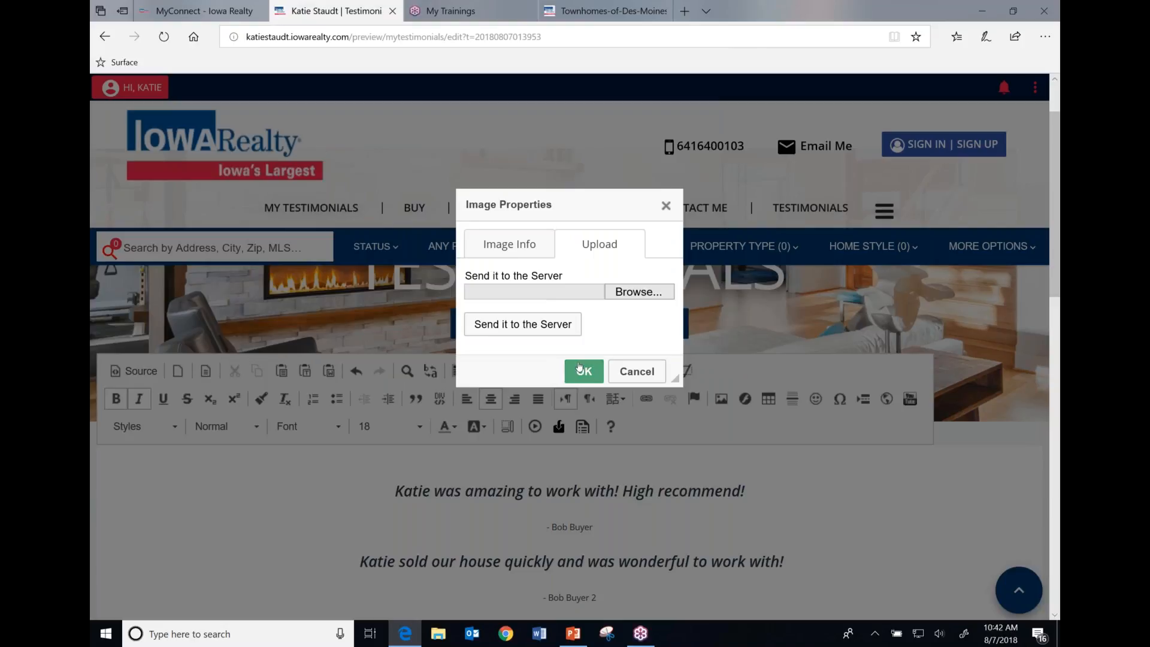
pyautogui.click(505, 244)
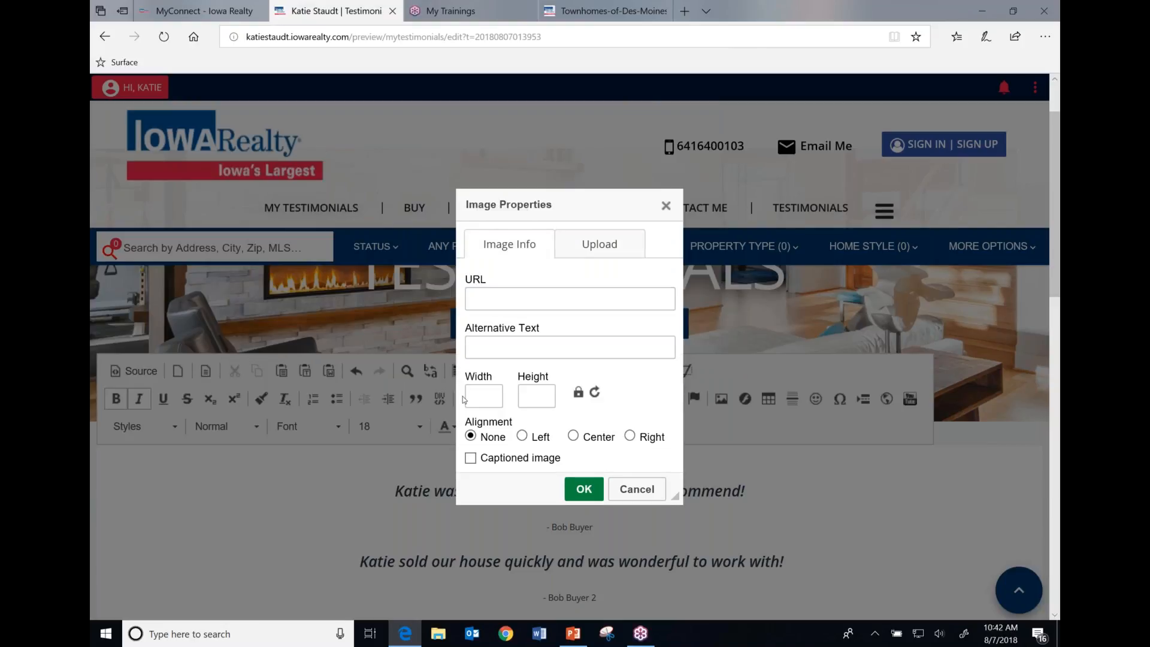
pyautogui.click(484, 395)
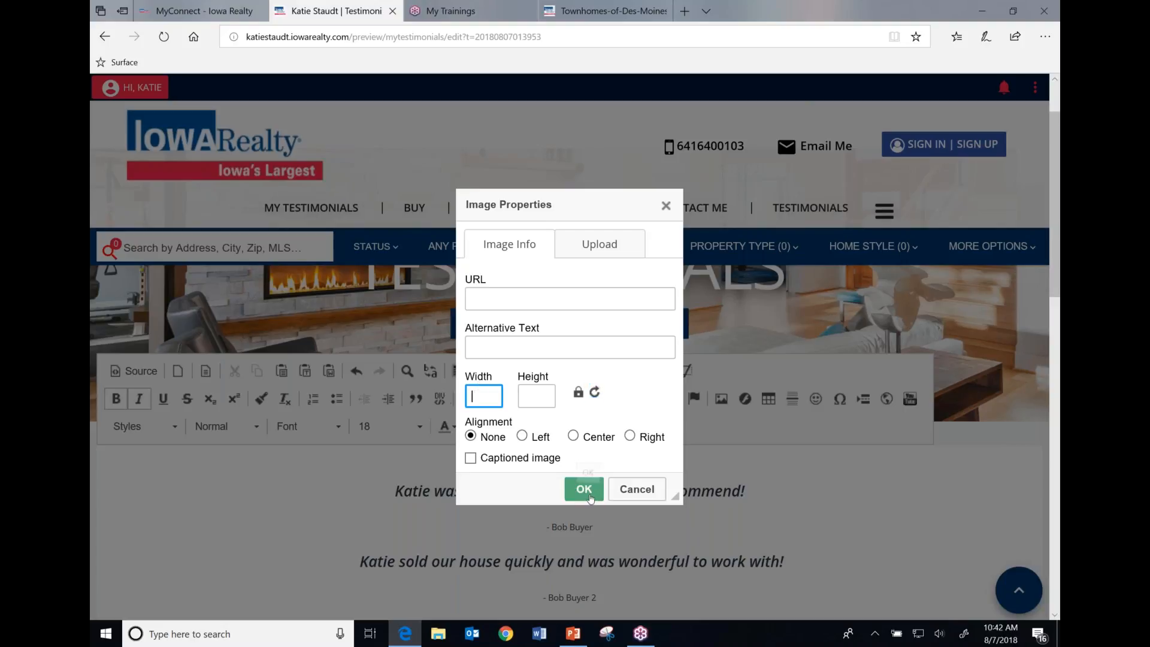
pyautogui.click(630, 494)
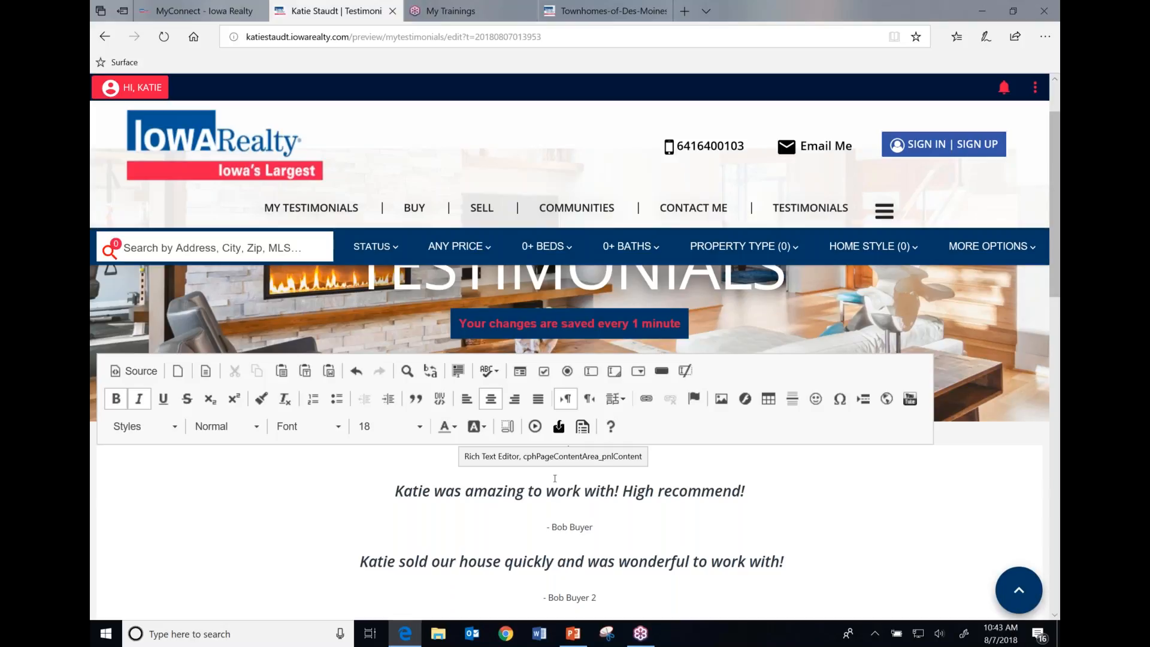
# Look over the testimonials page content and open the page's management options
pyautogui.scroll(-4, 554, 474)
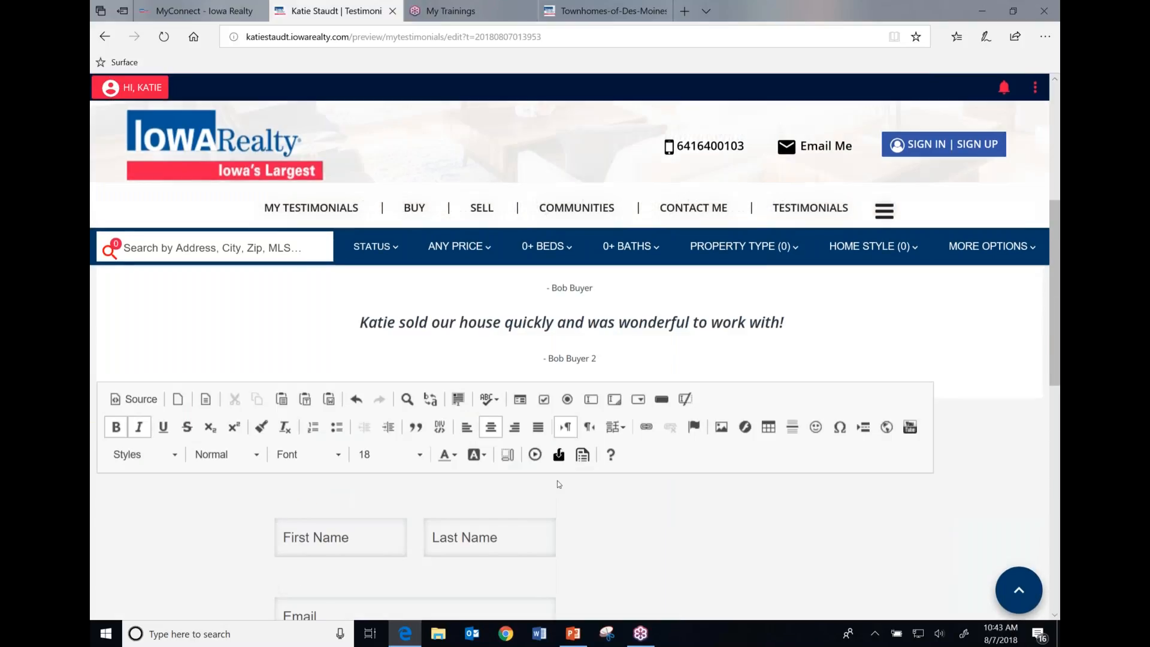
pyautogui.scroll(6, 557, 480)
pyautogui.click(1035, 88)
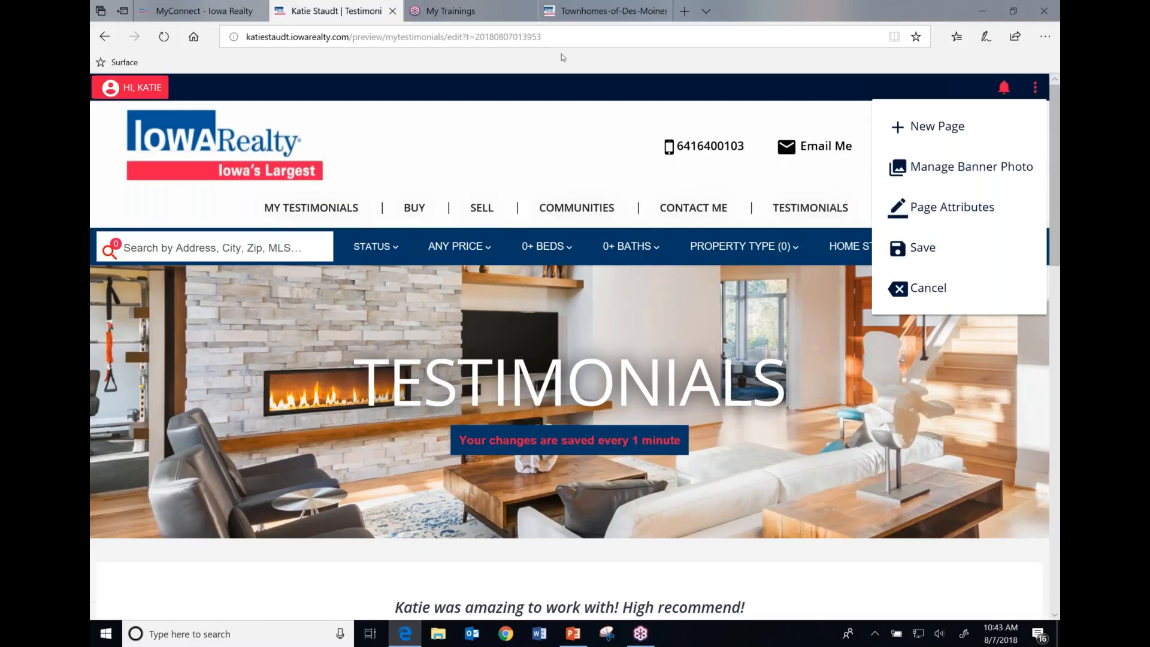
# Open the example agent site's Beaverdale community page and look at its banner photo and list of communities
pyautogui.click(574, 12)
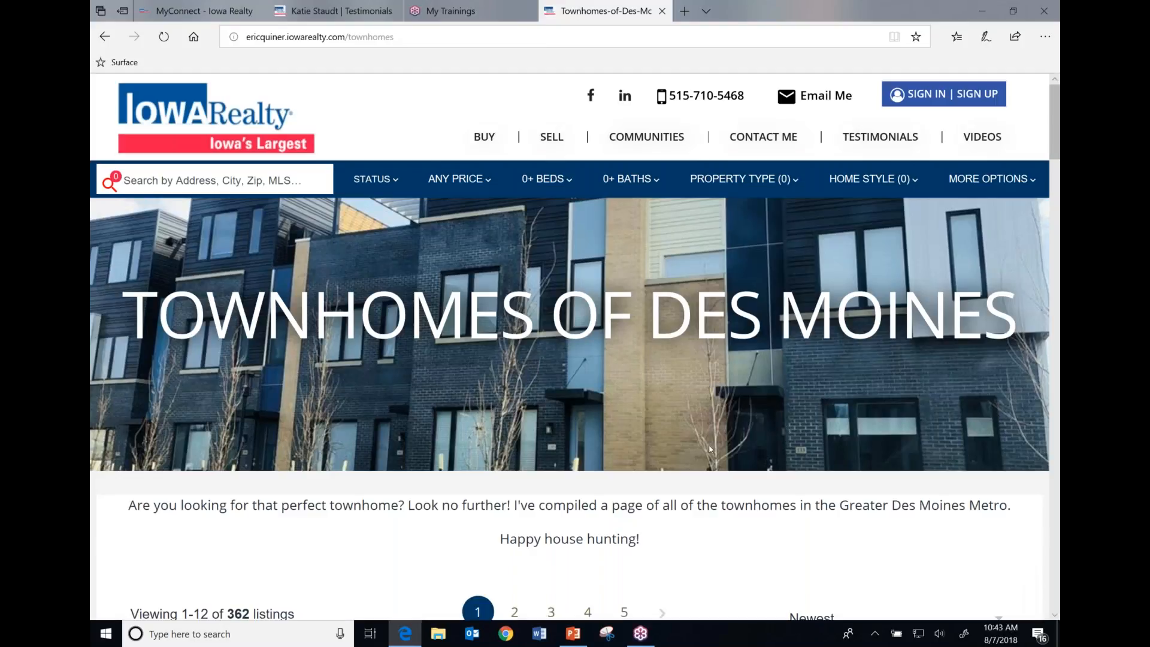
pyautogui.moveTo(668, 142)
pyautogui.click(640, 183)
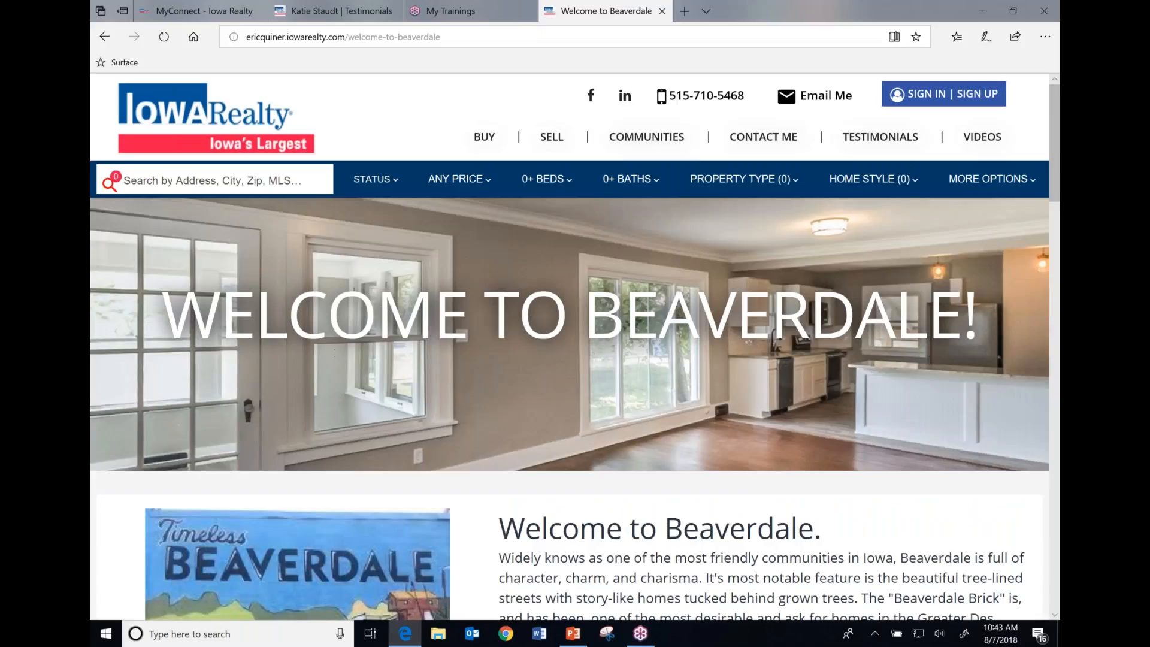
pyautogui.moveTo(662, 133)
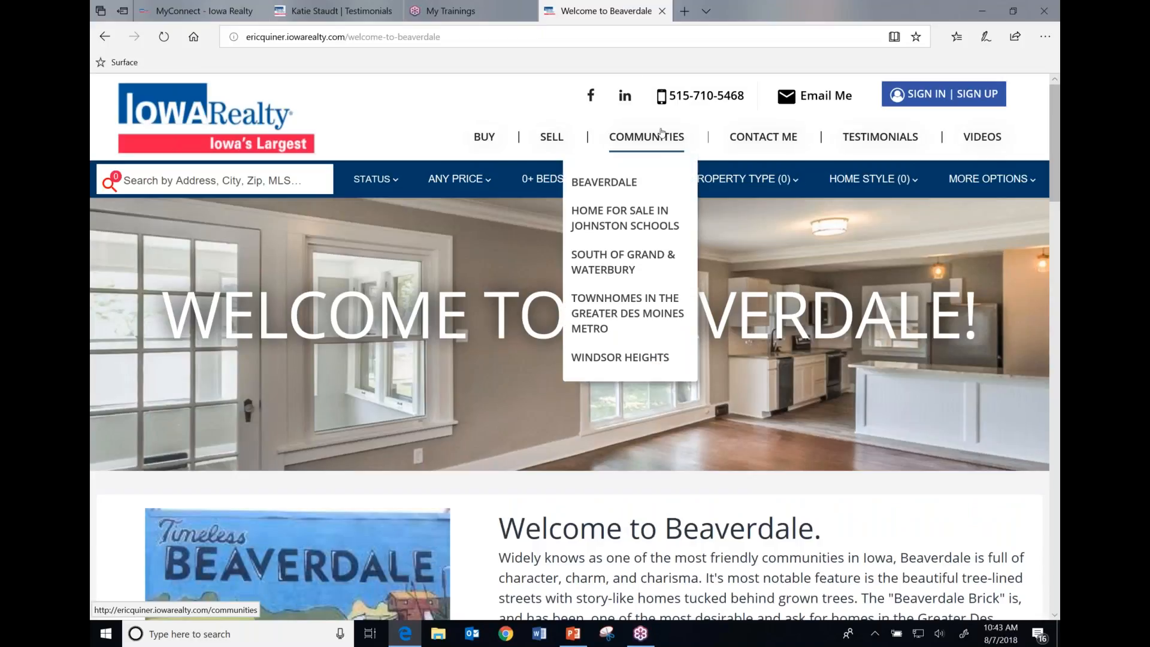
# Examine the testimonials page's banner photo settings and the file picker for a replacement image, leaving the banner as it is
pyautogui.click(336, 11)
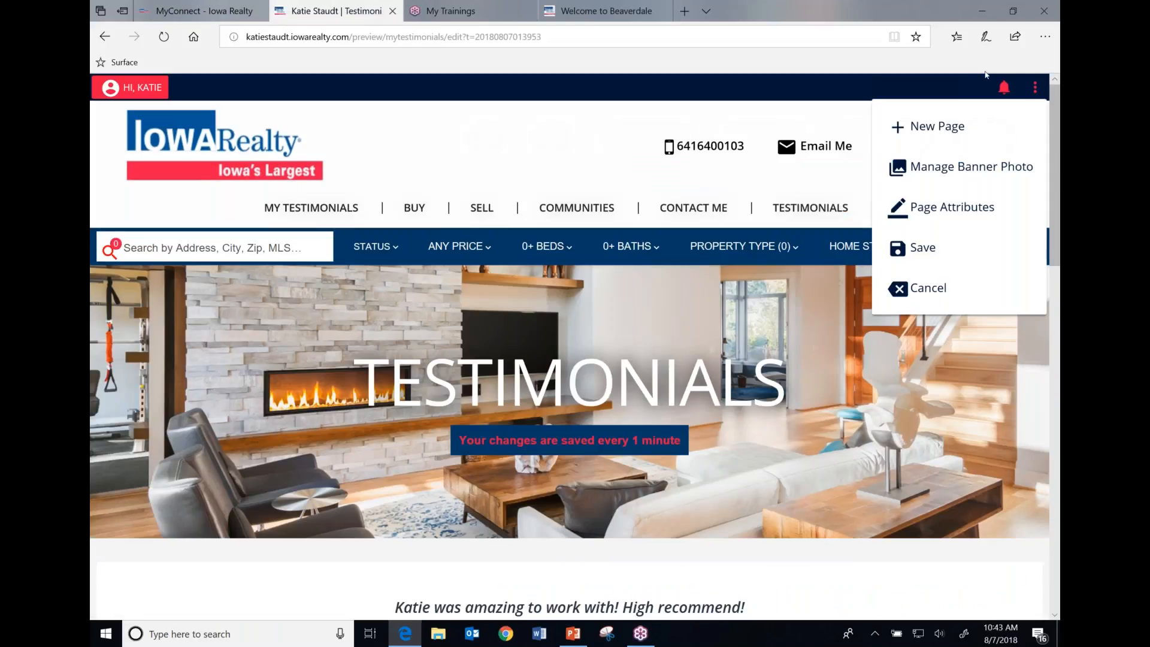
pyautogui.click(968, 174)
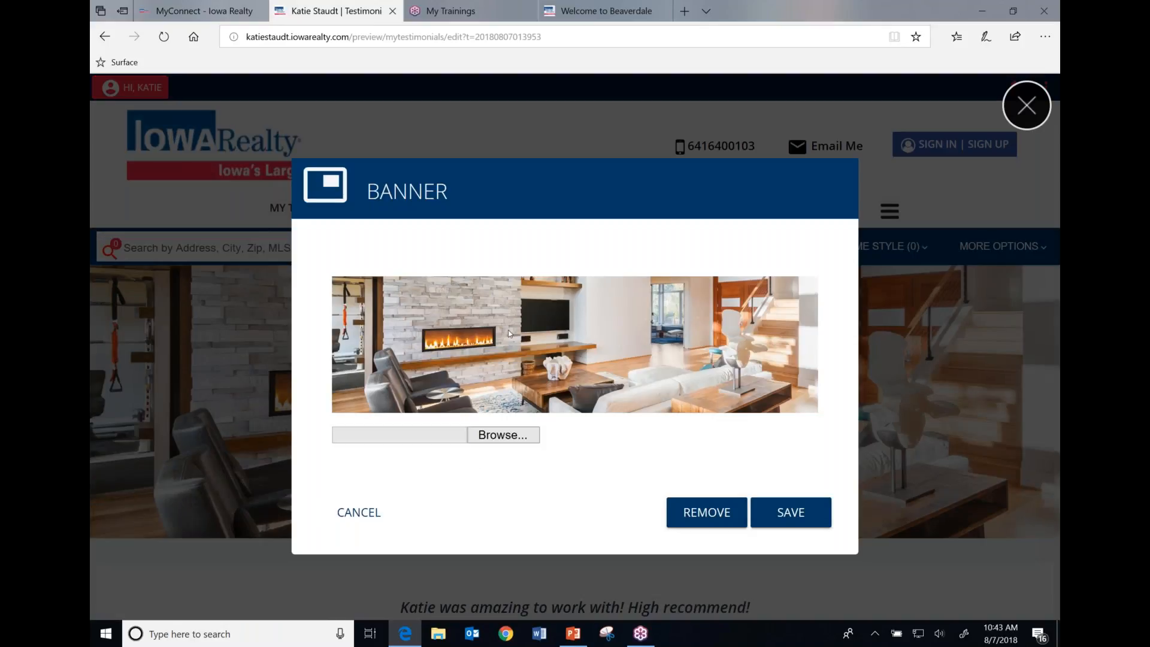
pyautogui.click(504, 440)
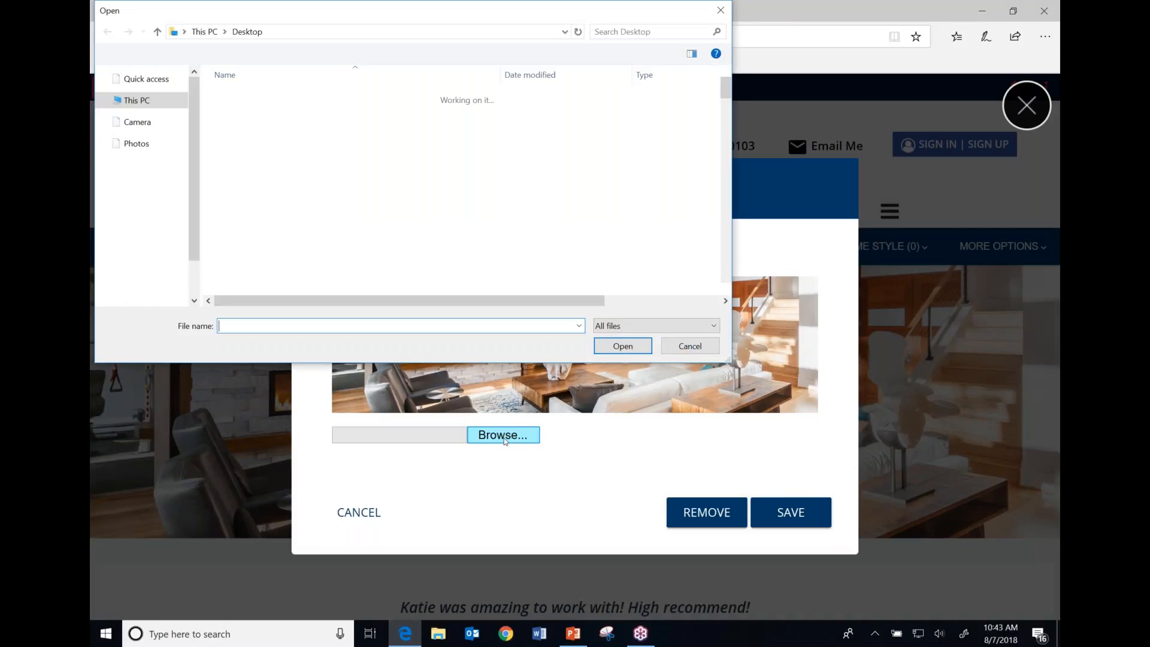
pyautogui.click(690, 347)
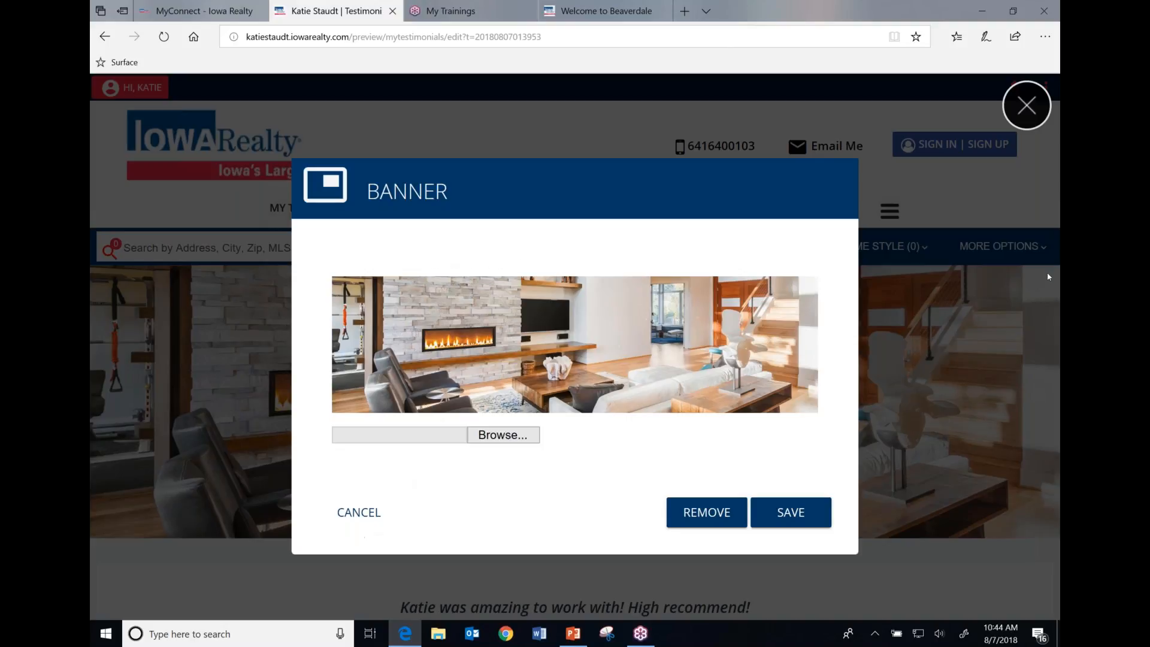
pyautogui.click(1026, 106)
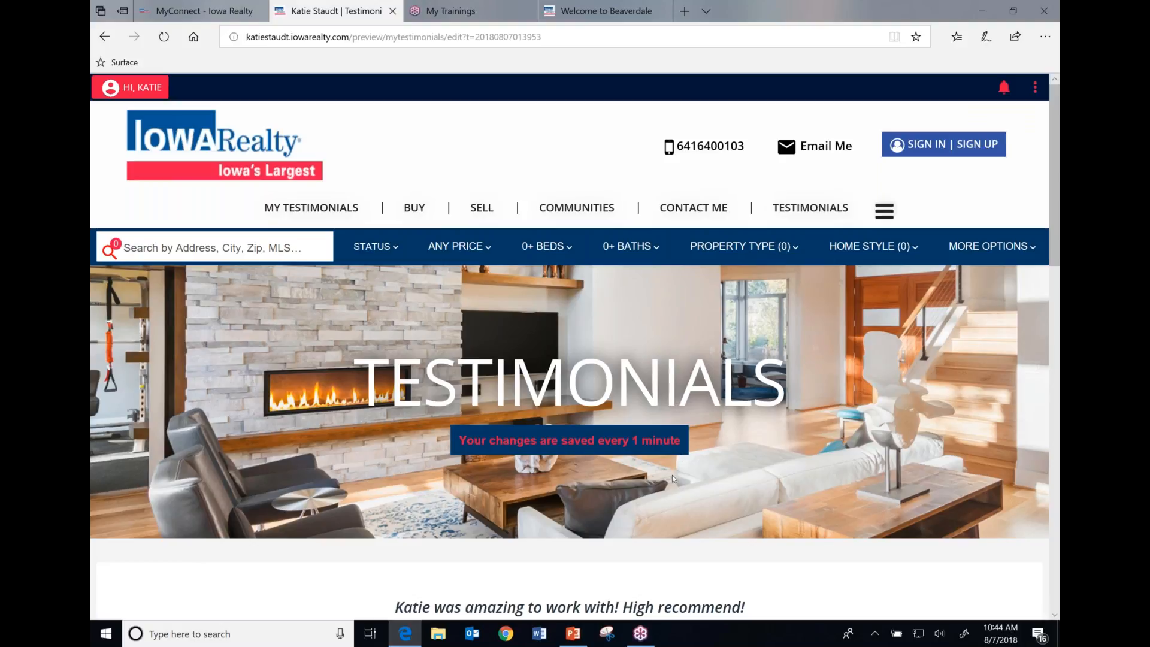
# Open the example agent site's Videos page and look through its embedded market update and FSBO videos
pyautogui.scroll(-5, 672, 476)
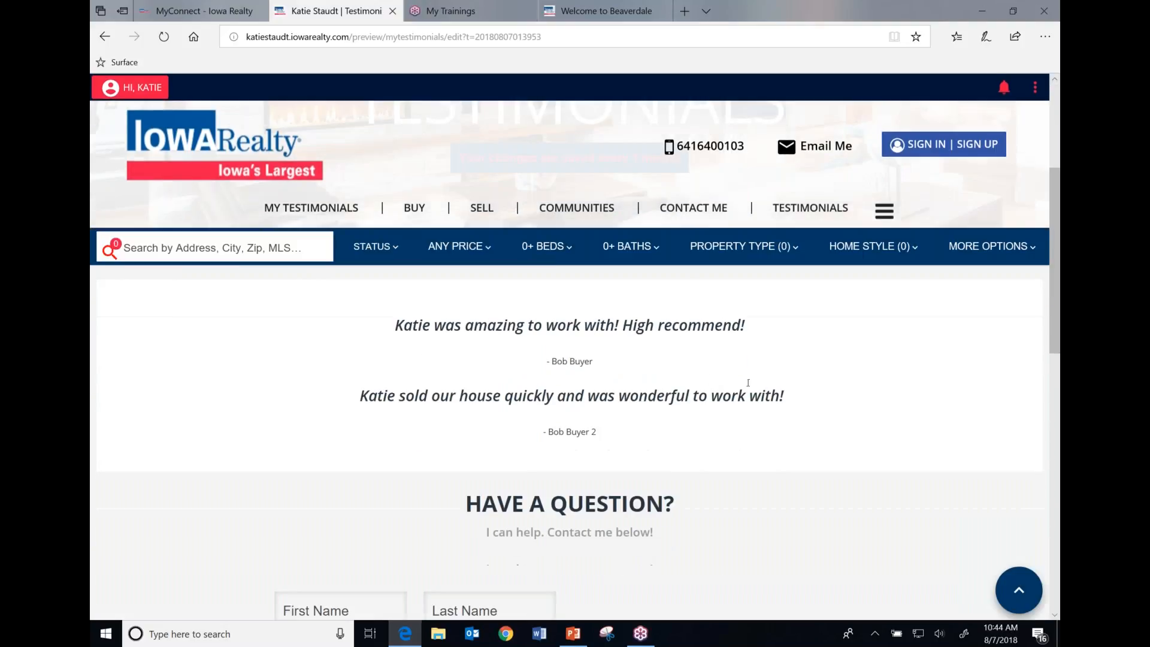
pyautogui.click(748, 382)
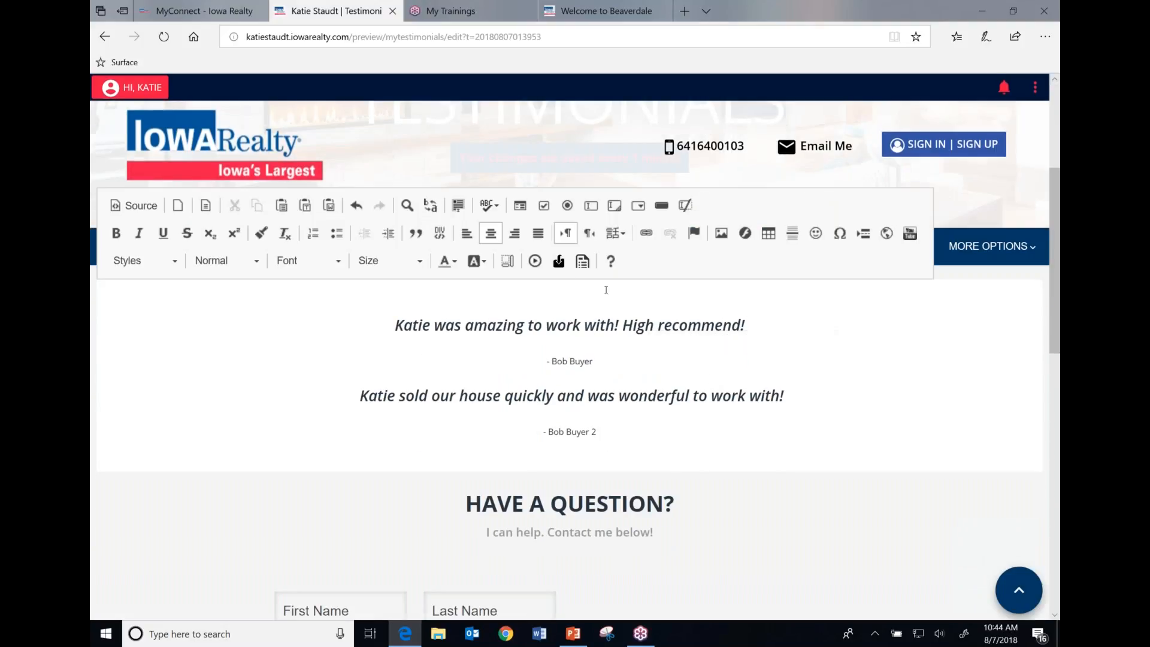
pyautogui.click(595, 10)
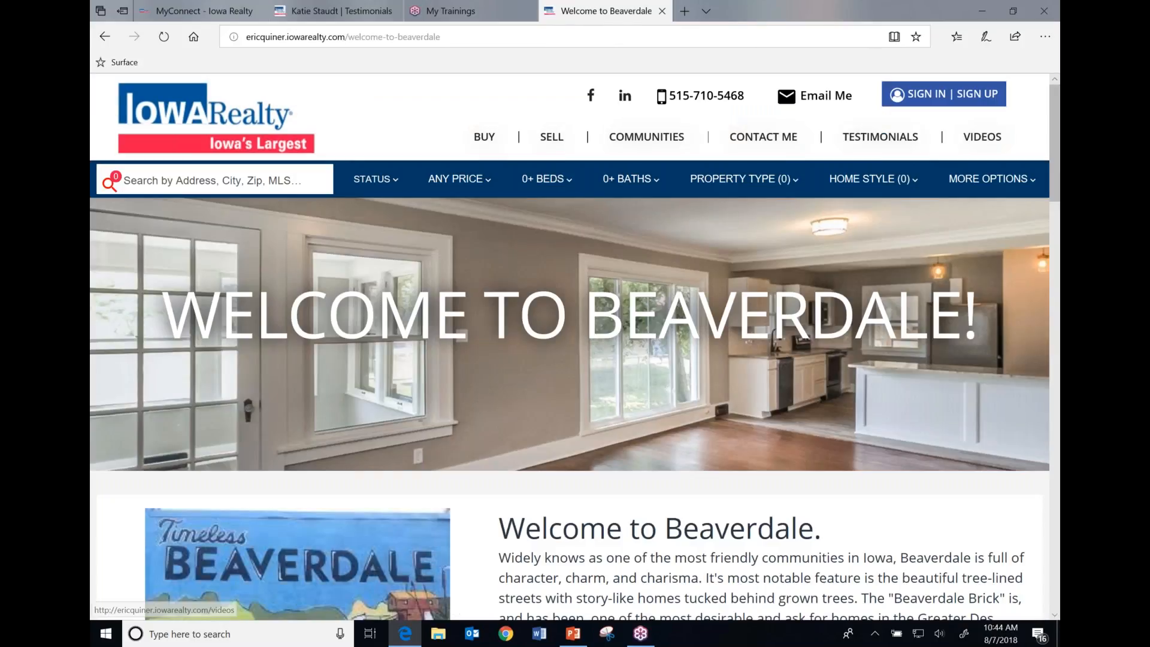
pyautogui.click(979, 139)
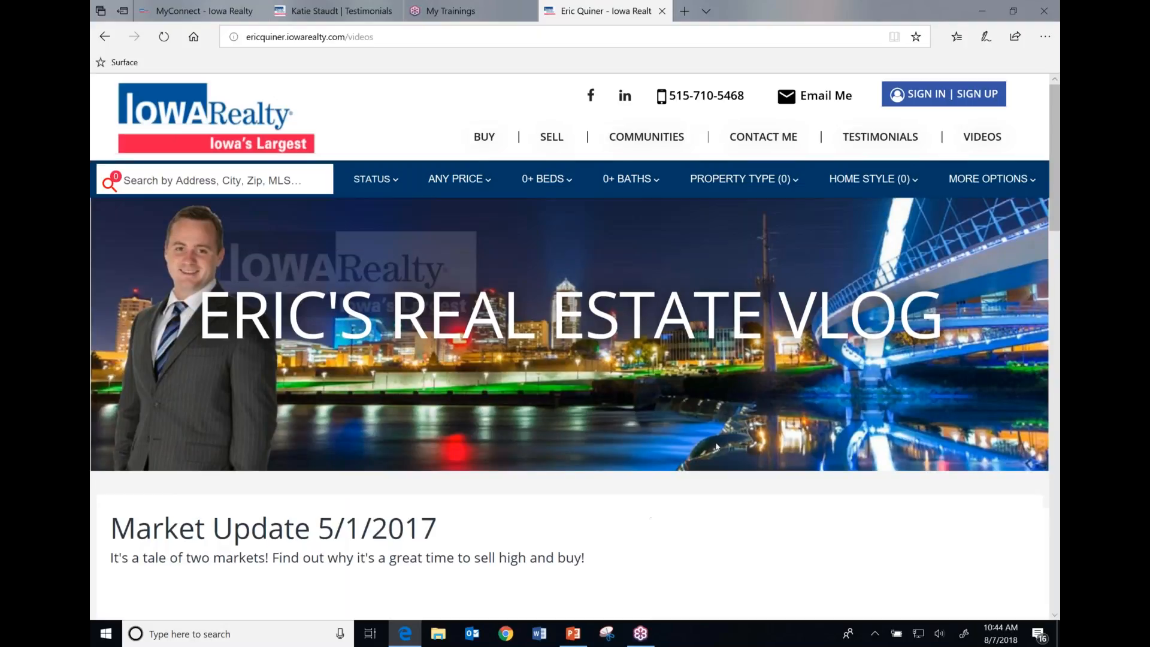
pyautogui.scroll(-5, 716, 452)
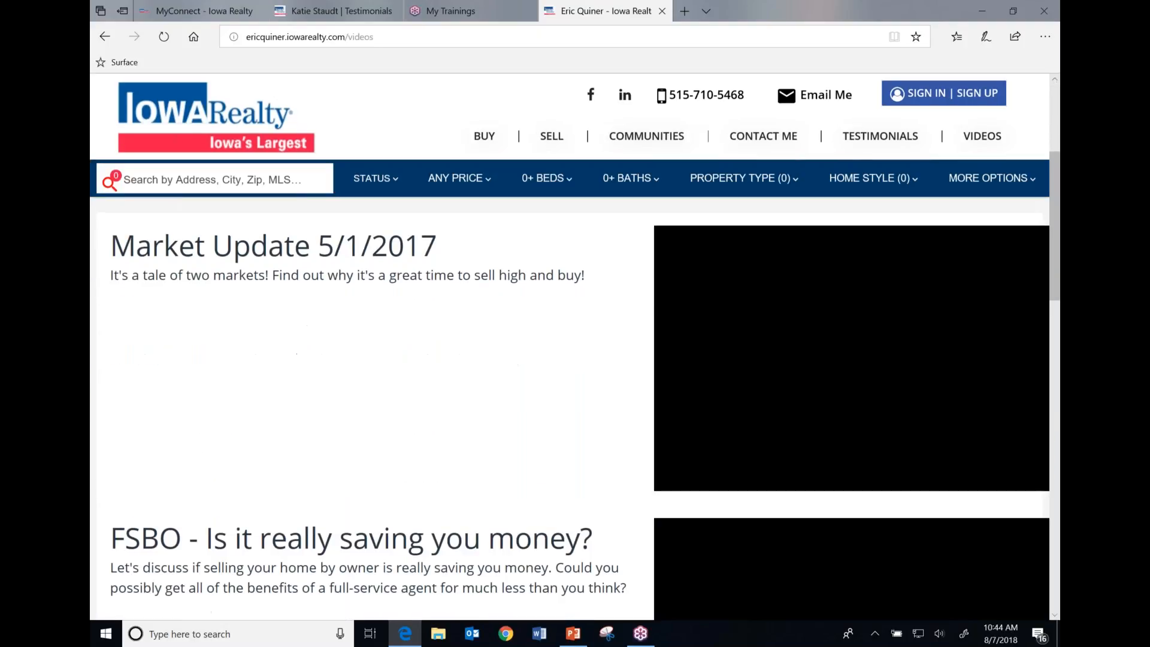
pyautogui.scroll(-3, 881, 358)
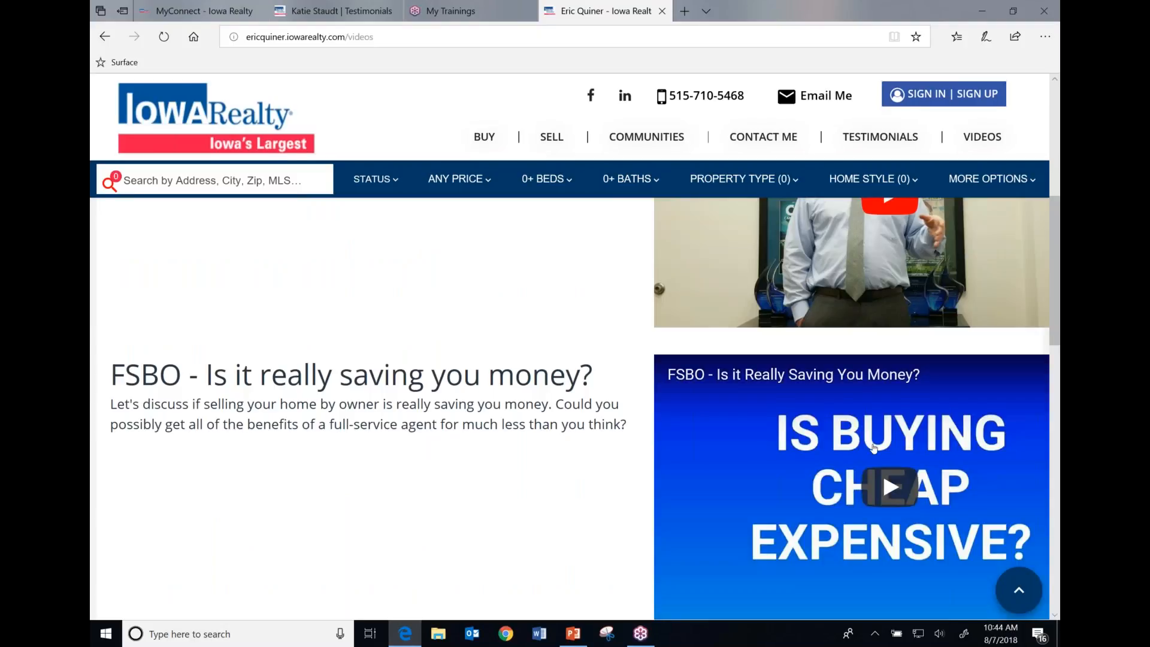
pyautogui.scroll(-4, 873, 448)
pyautogui.scroll(7, 873, 461)
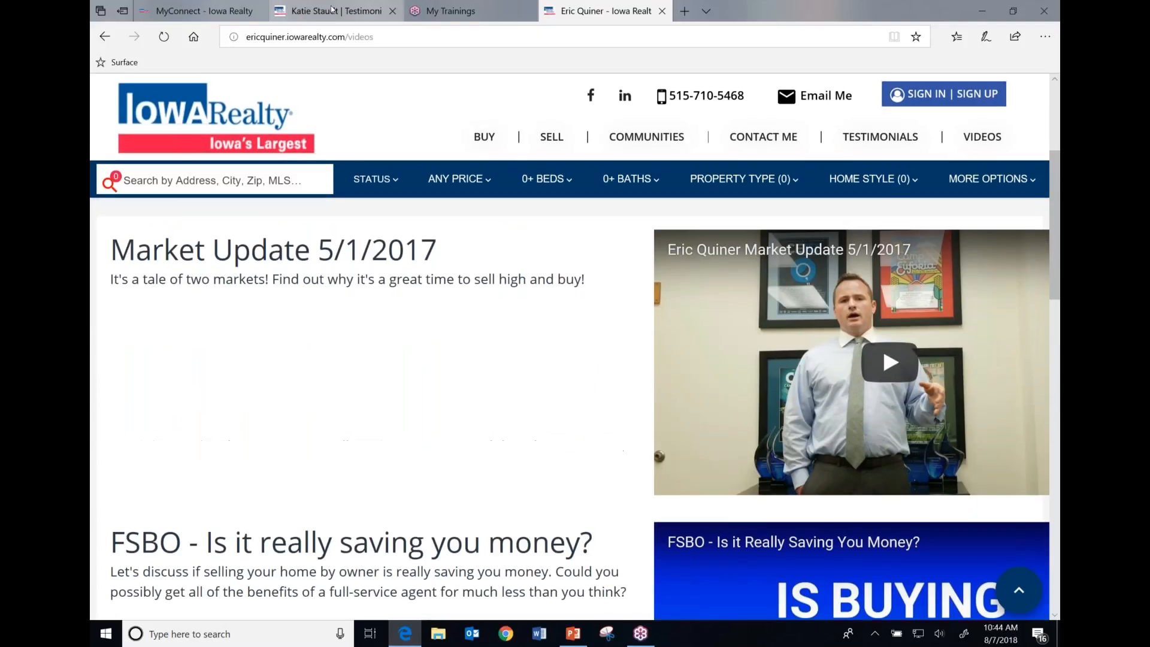
# Examine the YouTube video embedding options in the testimonials page editor, including the embed code and video URL fields, and leave without embedding
pyautogui.click(332, 9)
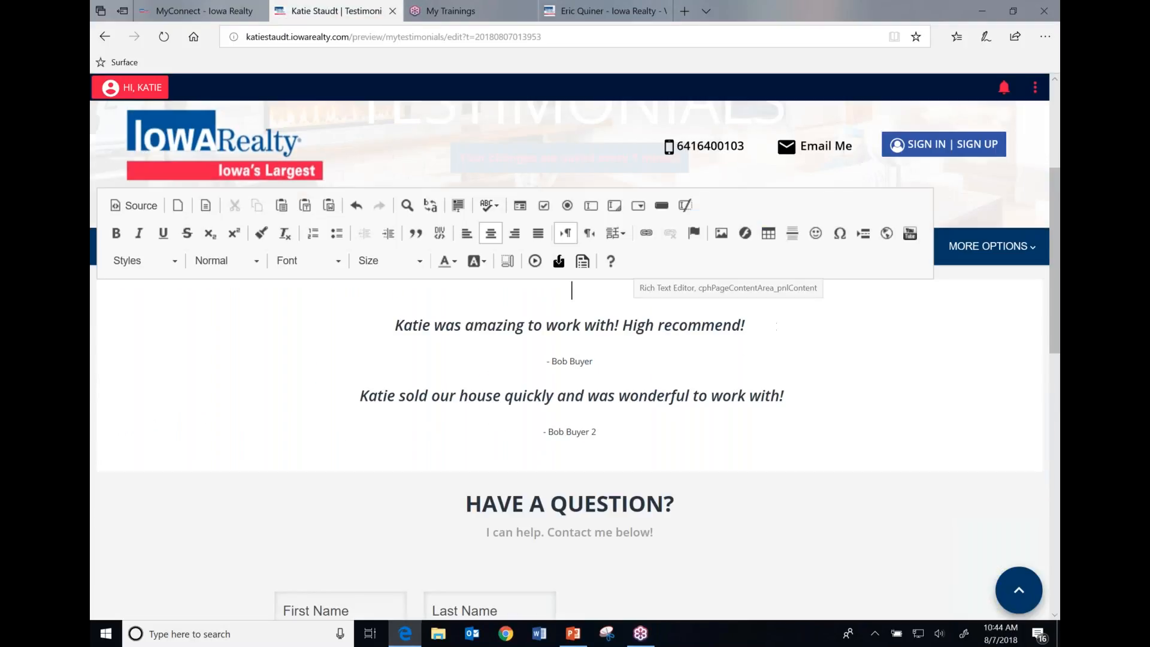
pyautogui.click(909, 234)
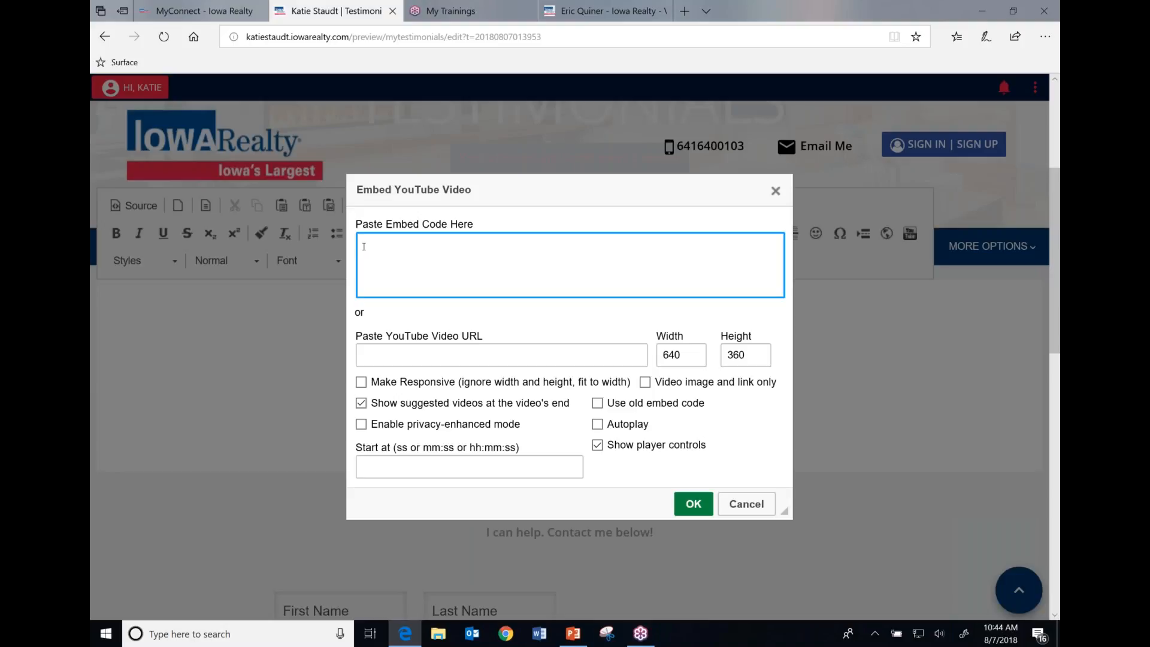
pyautogui.click(398, 361)
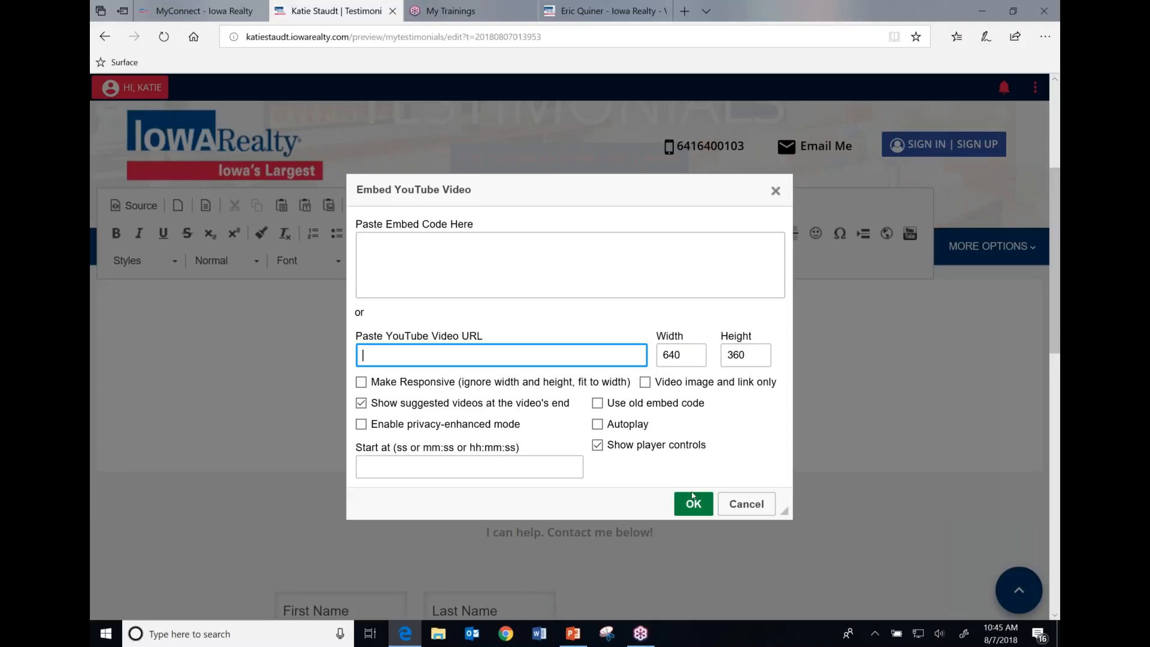
pyautogui.click(746, 504)
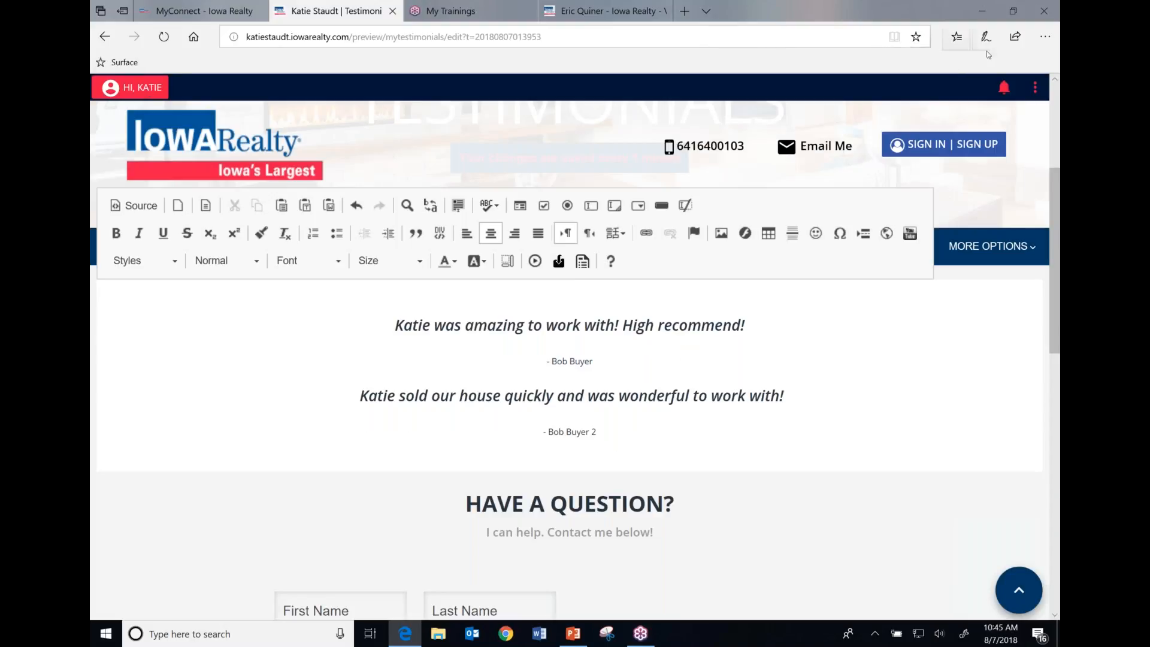
pyautogui.click(1048, 37)
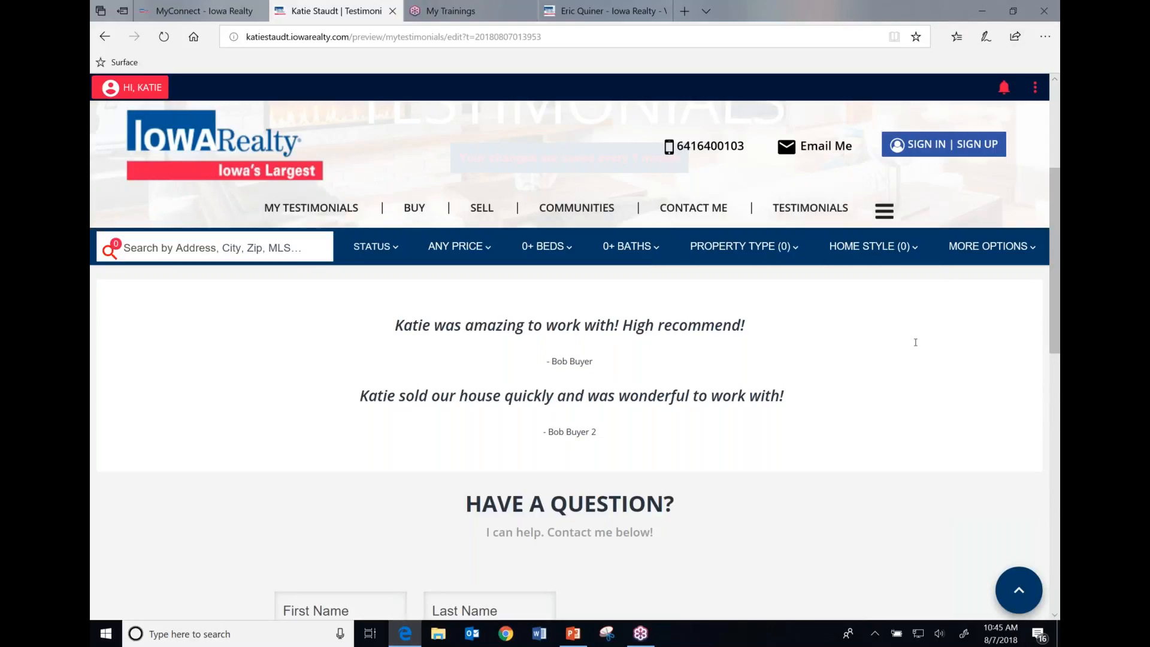
pyautogui.click(734, 423)
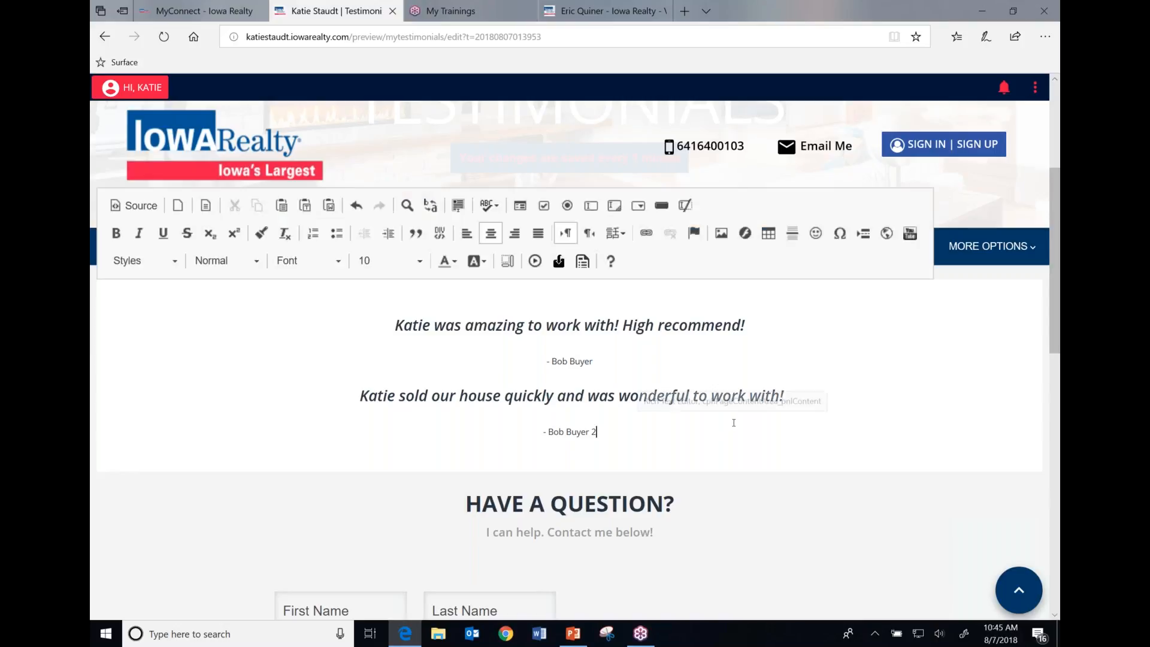
pyautogui.click(352, 328)
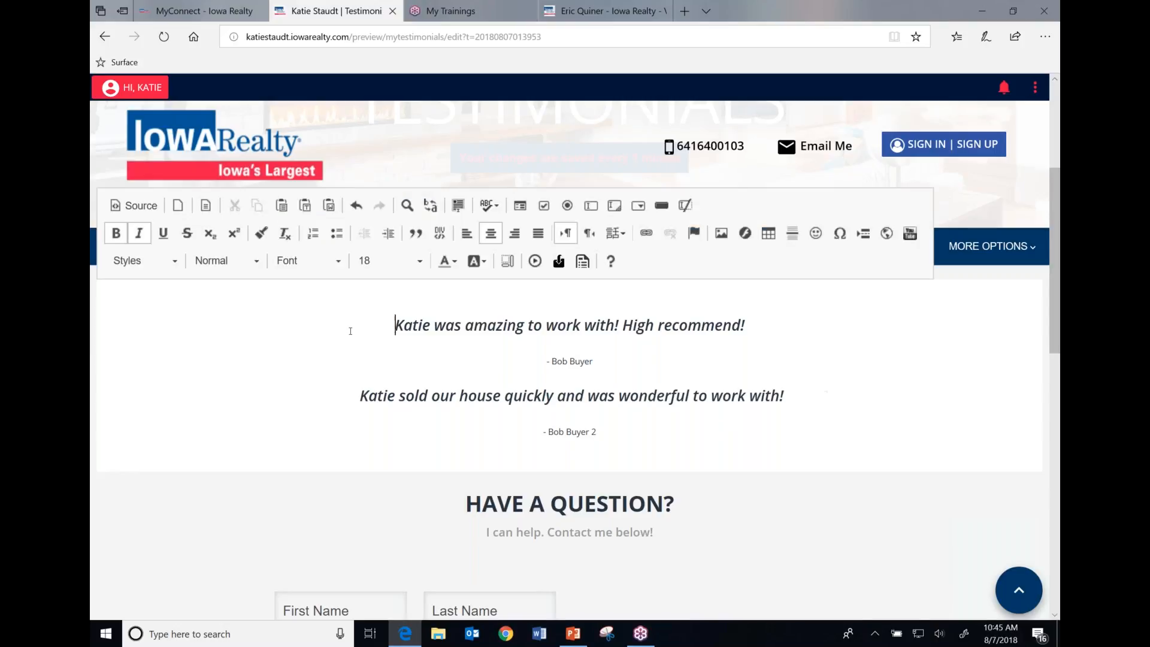
pyautogui.click(863, 37)
pyautogui.click(890, 46)
pyautogui.click(172, 12)
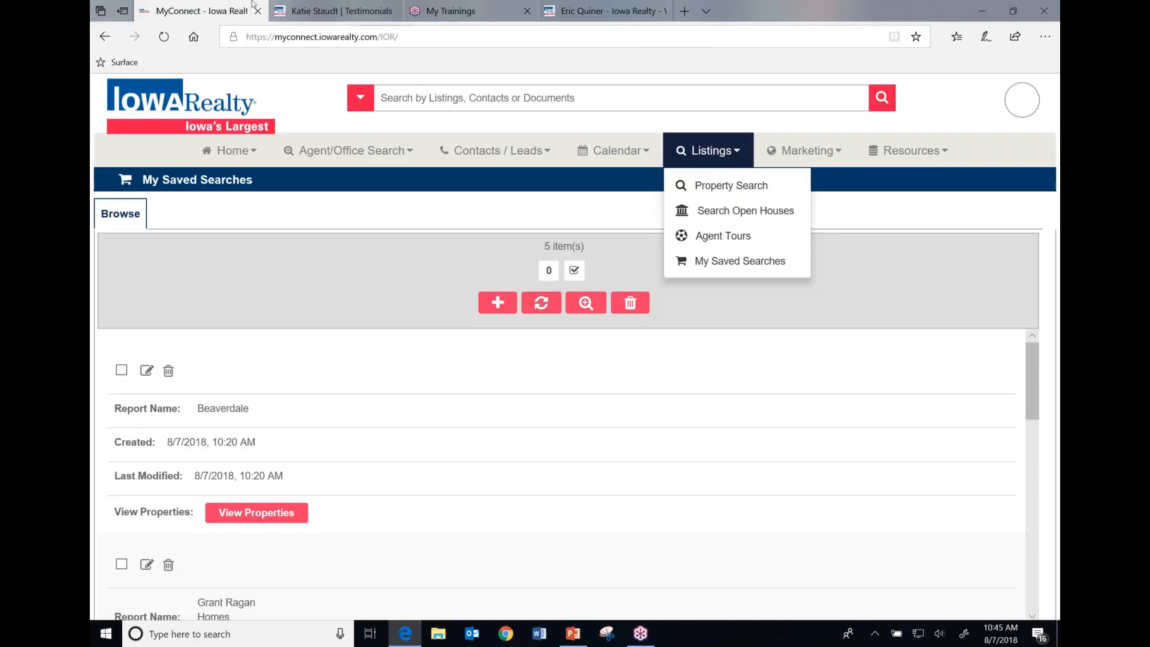
pyautogui.click(313, 9)
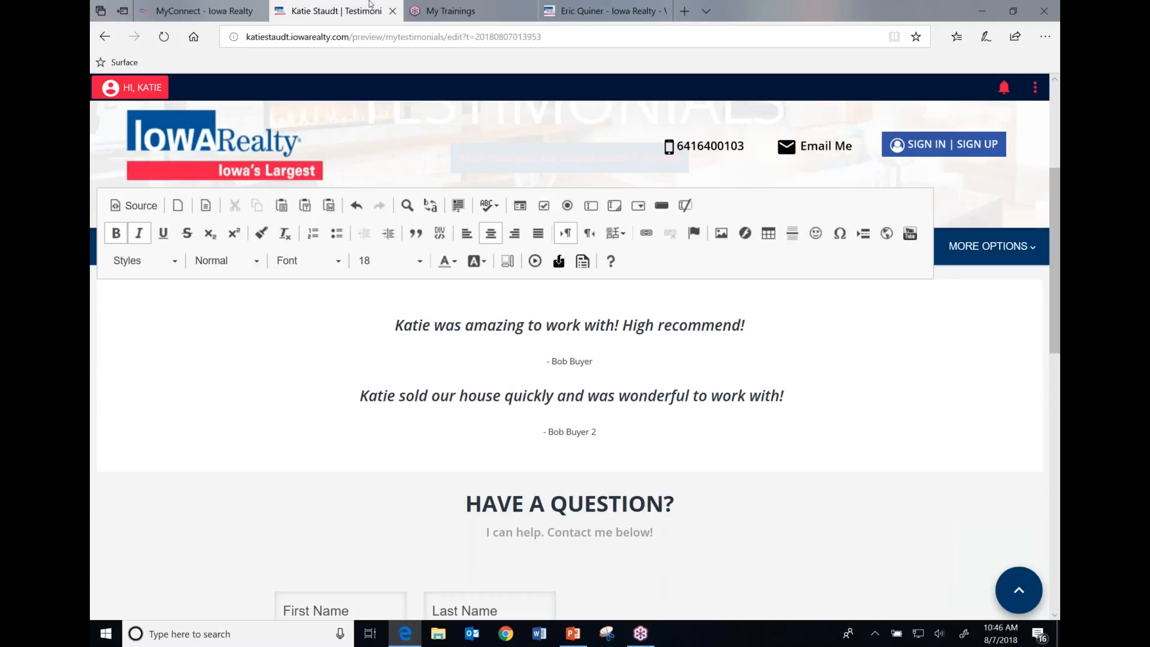
pyautogui.click(1051, 38)
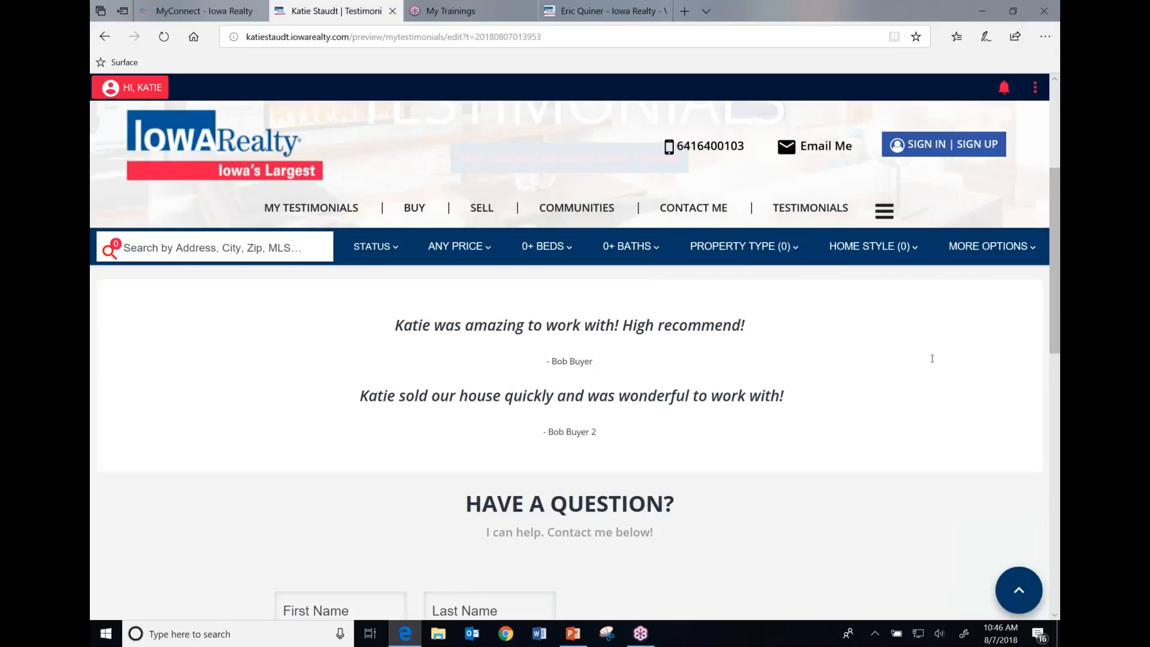